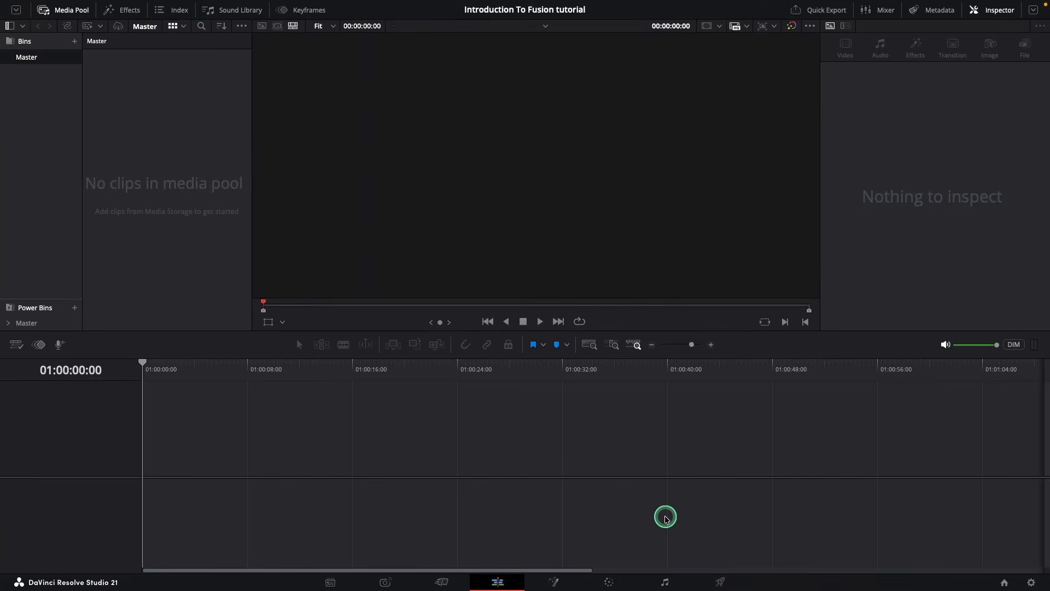
Create a new empty timeline named Timeline 1 in the Master bin, using the project settings
{"action": "right_click", "coordinate": [171, 160]}
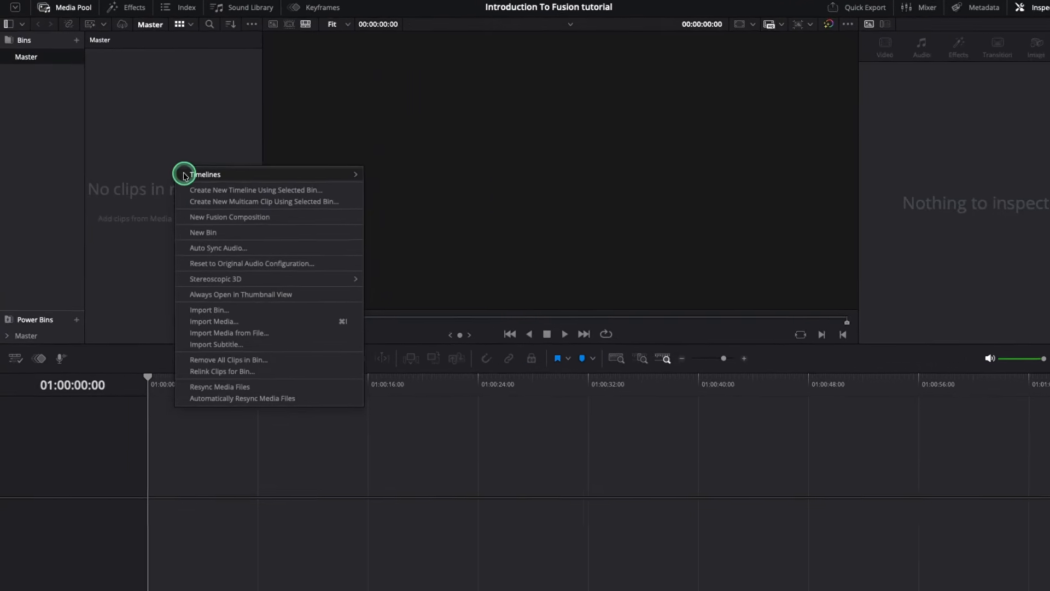
{"action": "mouse_move", "coordinate": [341, 169]}
{"action": "left_click", "coordinate": [574, 221]}
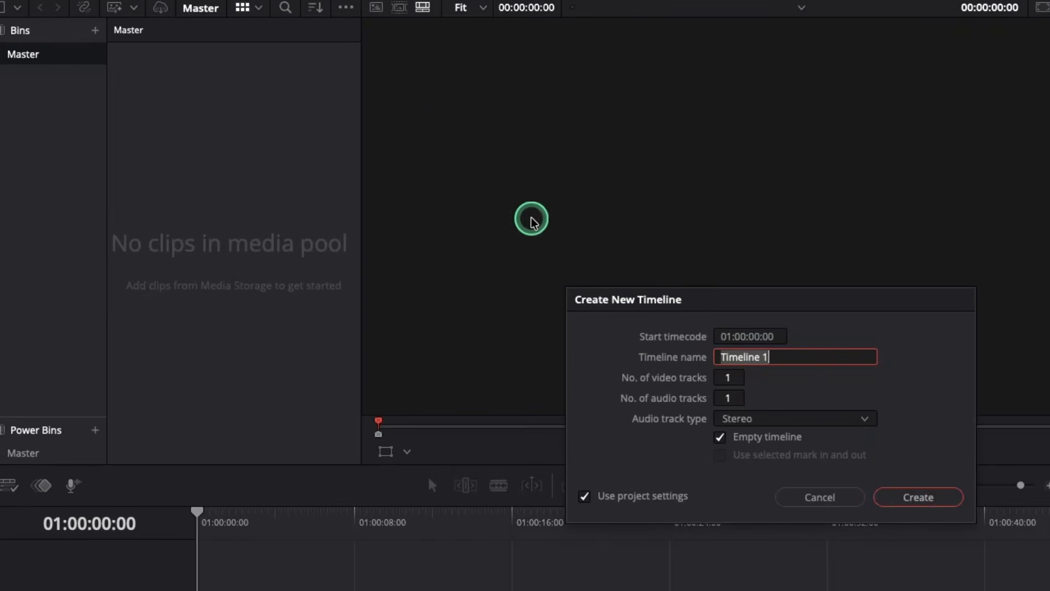
{"action": "left_click", "coordinate": [912, 503]}
Create a new Fusion composition clip named Fusion Composition 1 with a 10-second duration at 24 fps
{"action": "right_click", "coordinate": [264, 250]}
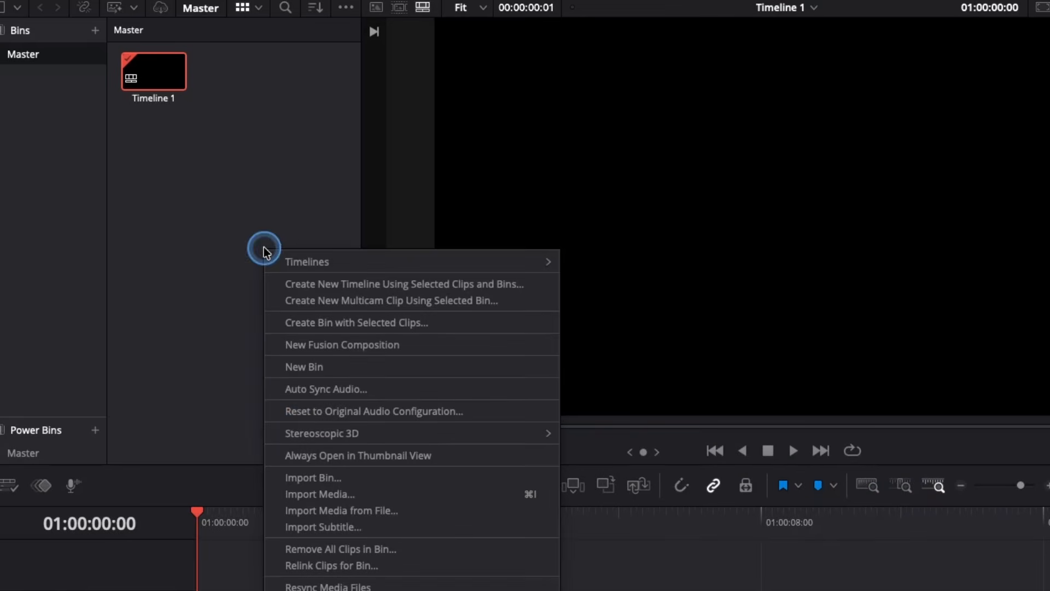
{"action": "left_click", "coordinate": [335, 349]}
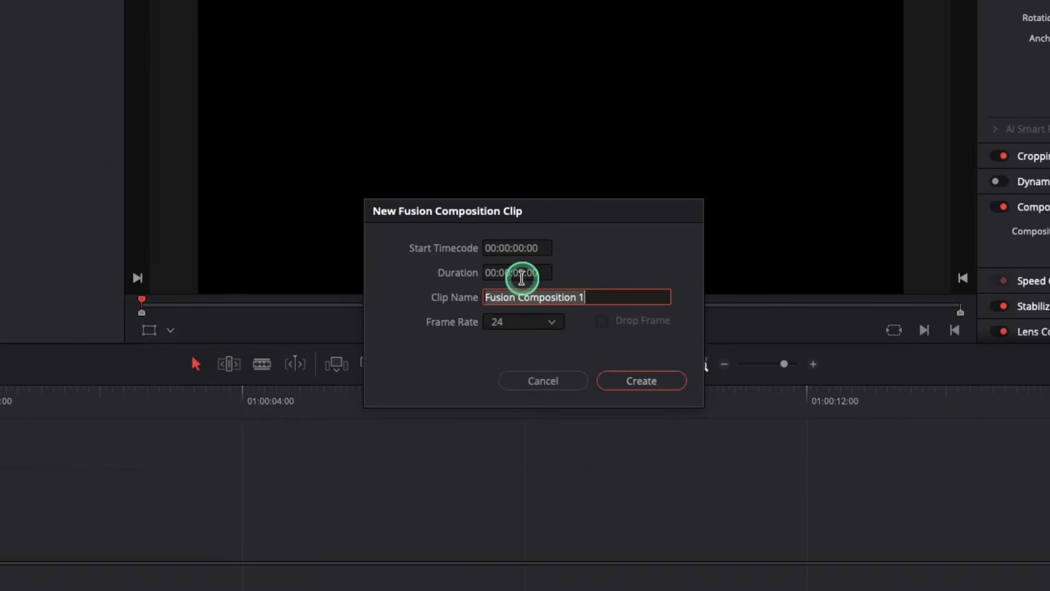
{"action": "left_click", "coordinate": [759, 397]}
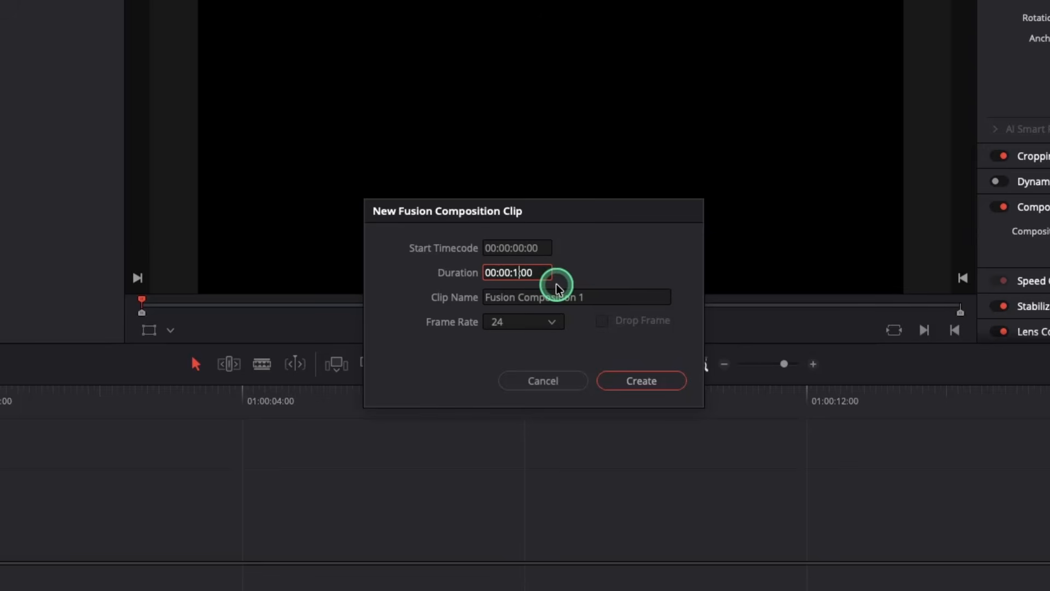
{"action": "left_click", "coordinate": [622, 382]}
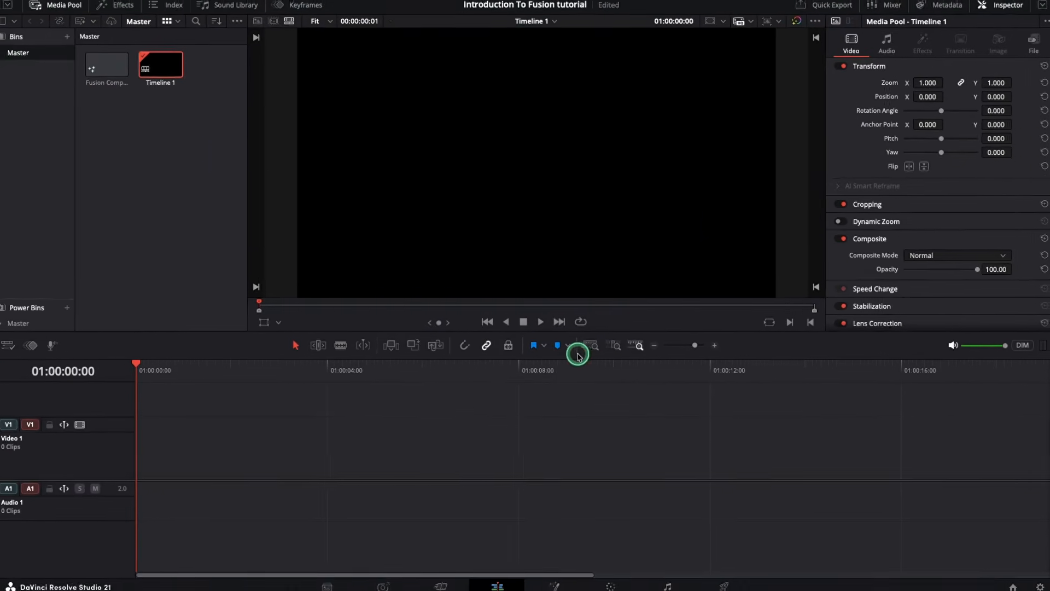
Place the Fusion composition clip on the Video 1 track, park the playhead over it and open it in the Fusion page
{"action": "left_click_drag", "start_coordinate": [129, 70], "coordinate": [226, 481]}
{"action": "left_click", "coordinate": [291, 369]}
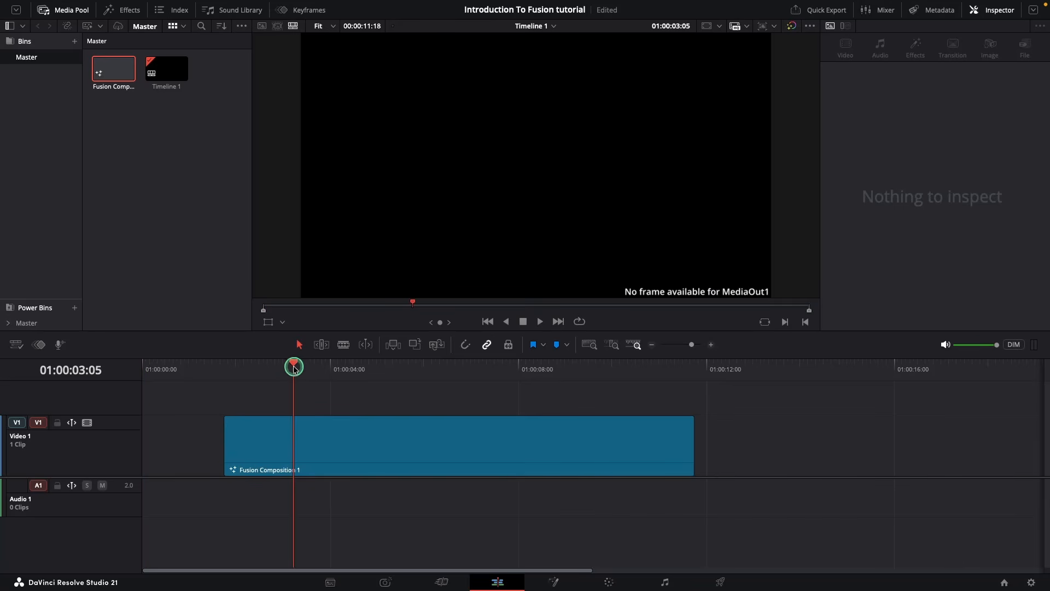
{"action": "left_click", "coordinate": [555, 581]}
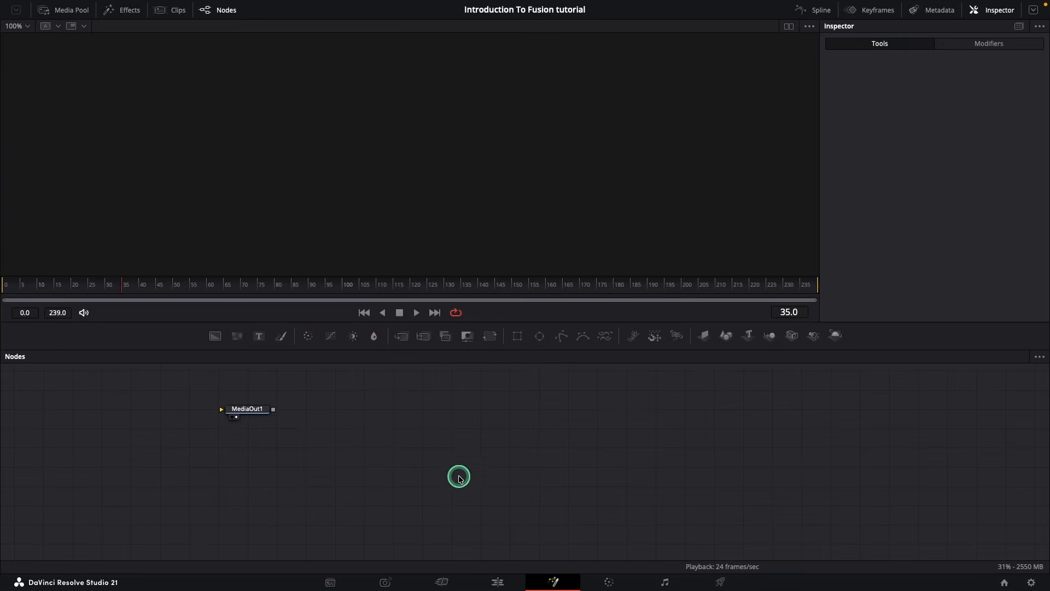
Move MediaOut1 aside, add a Background node to the node graph and connect its output to MediaOut1
{"action": "left_click", "coordinate": [636, 454]}
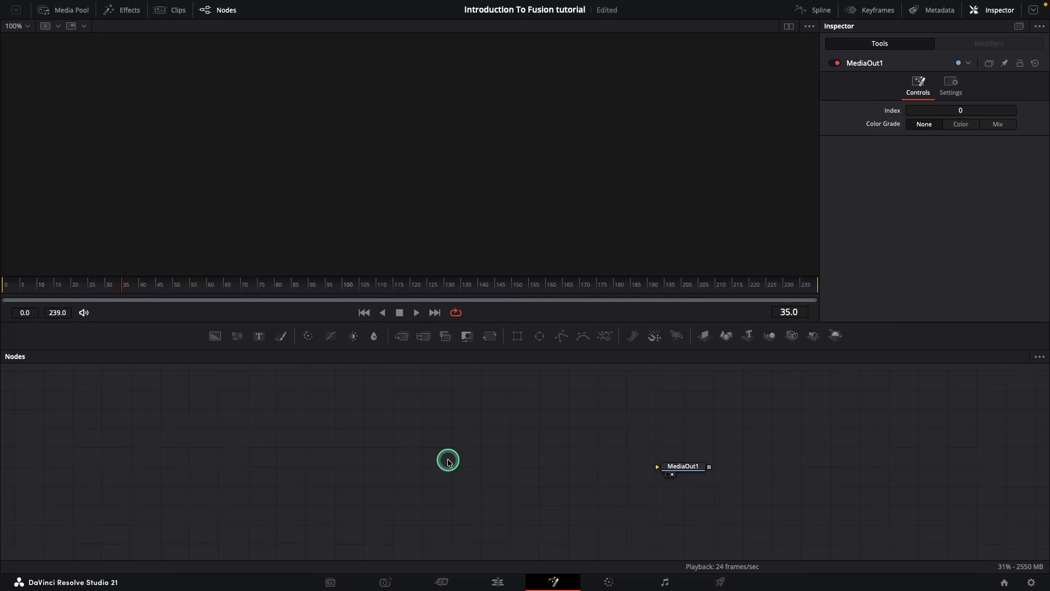
{"action": "key", "text": "shift+space"}
{"action": "type", "text": "lin"}
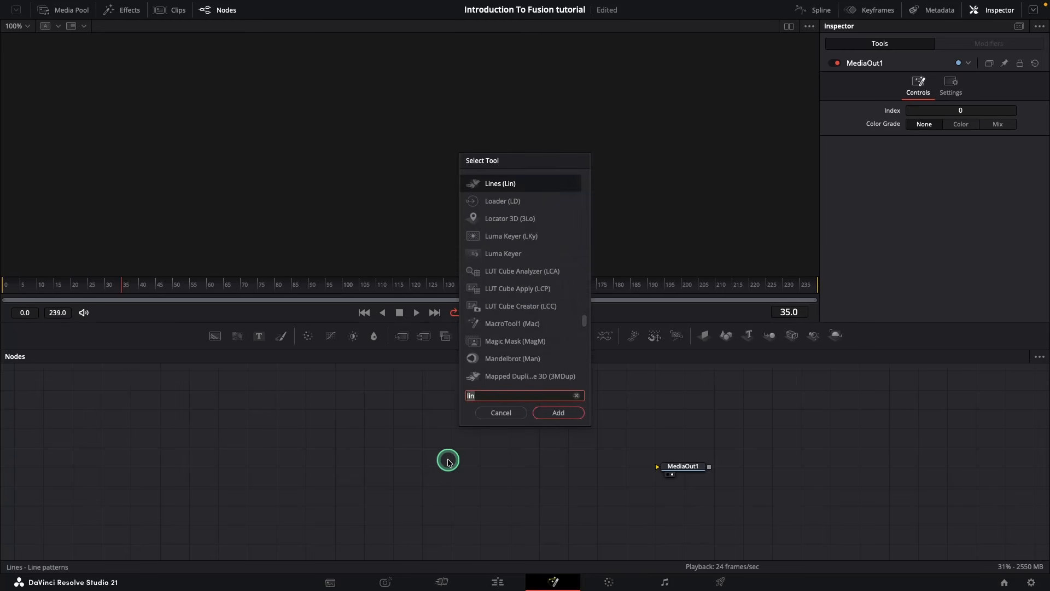
{"action": "key", "text": "BackSpace"}
{"action": "key", "text": "BackSpace"}
{"action": "key", "text": "BackSpace"}
{"action": "type", "text": "back"}
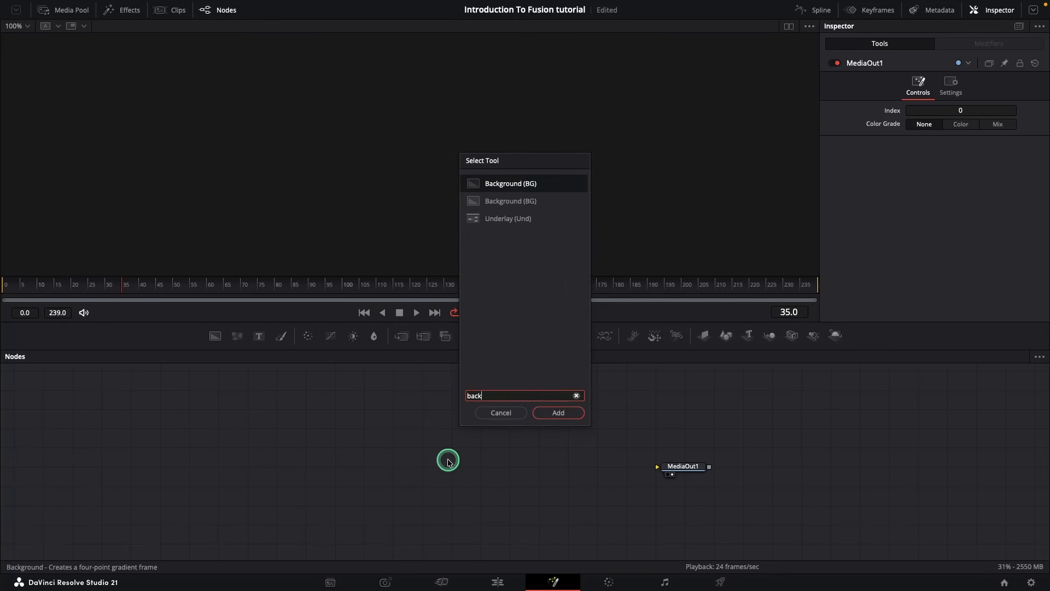
{"action": "key", "text": "Return"}
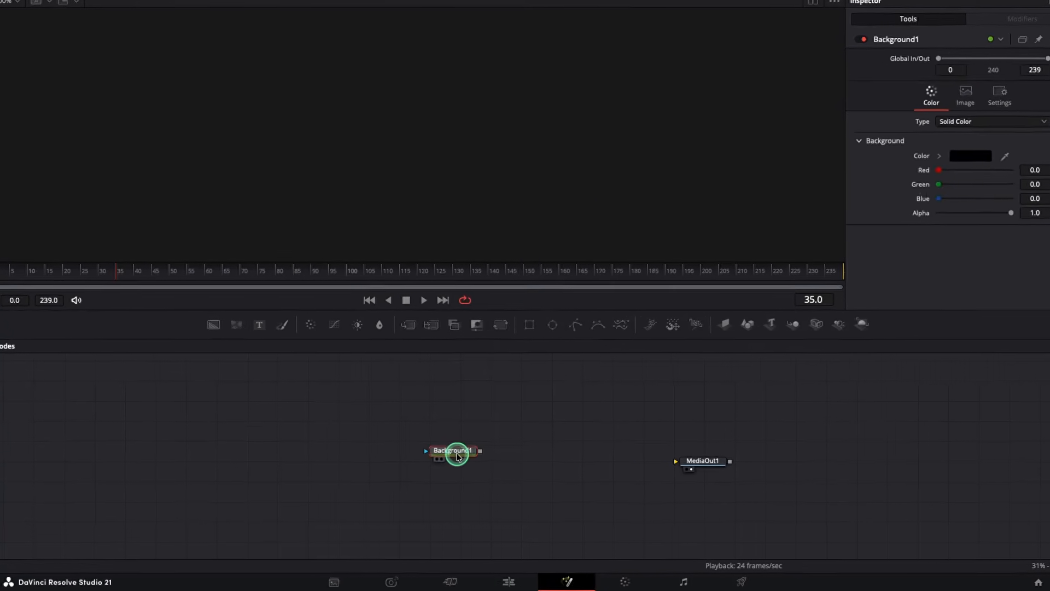
{"action": "left_click_drag", "start_coordinate": [448, 462], "coordinate": [852, 435]}
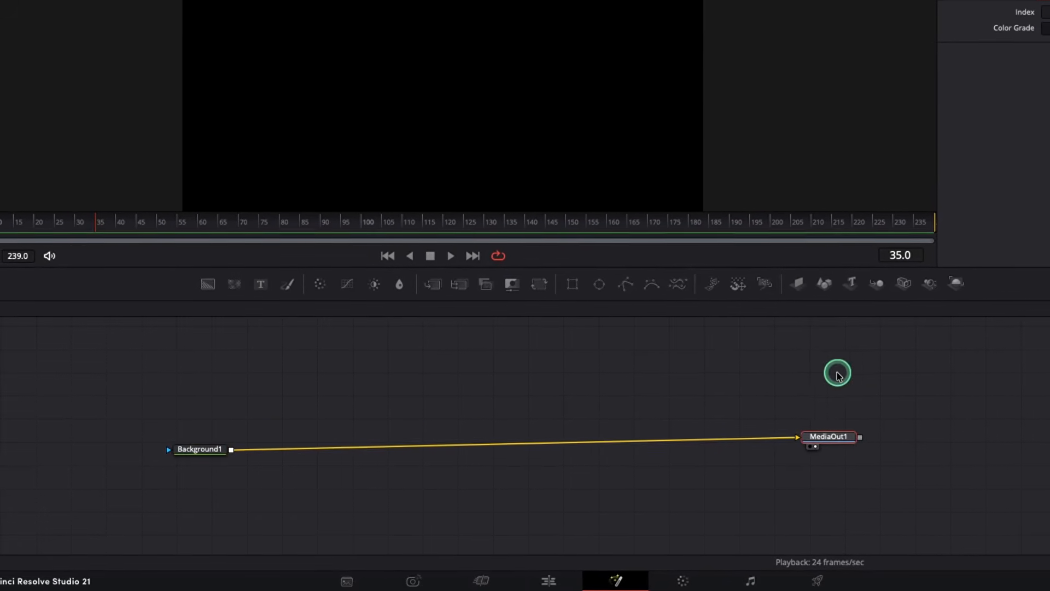
Set the Background1 node's colour type to Four Corner
{"action": "left_click", "coordinate": [212, 446]}
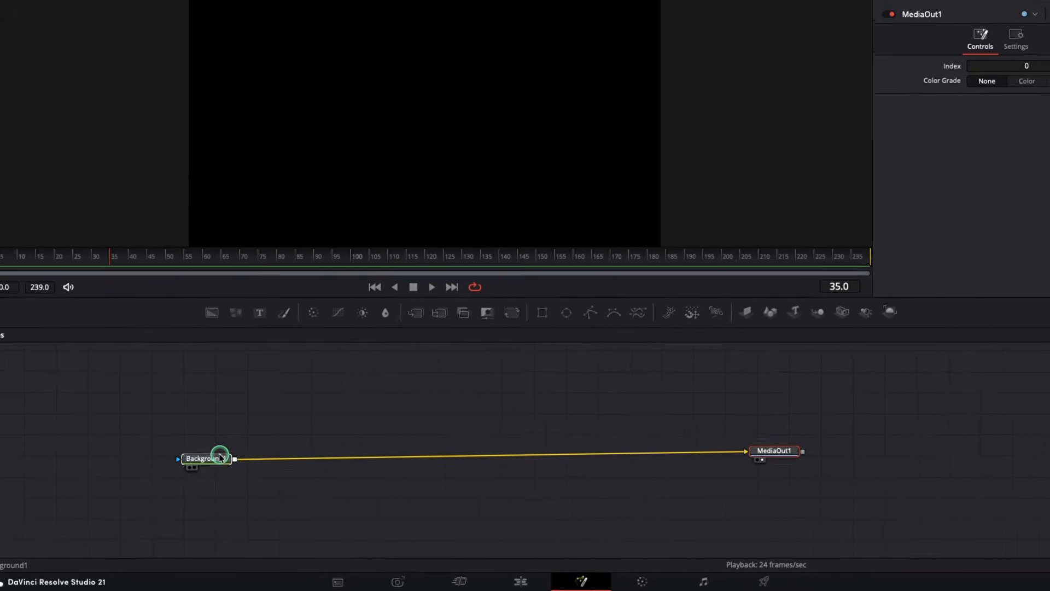
{"action": "left_click", "coordinate": [218, 449]}
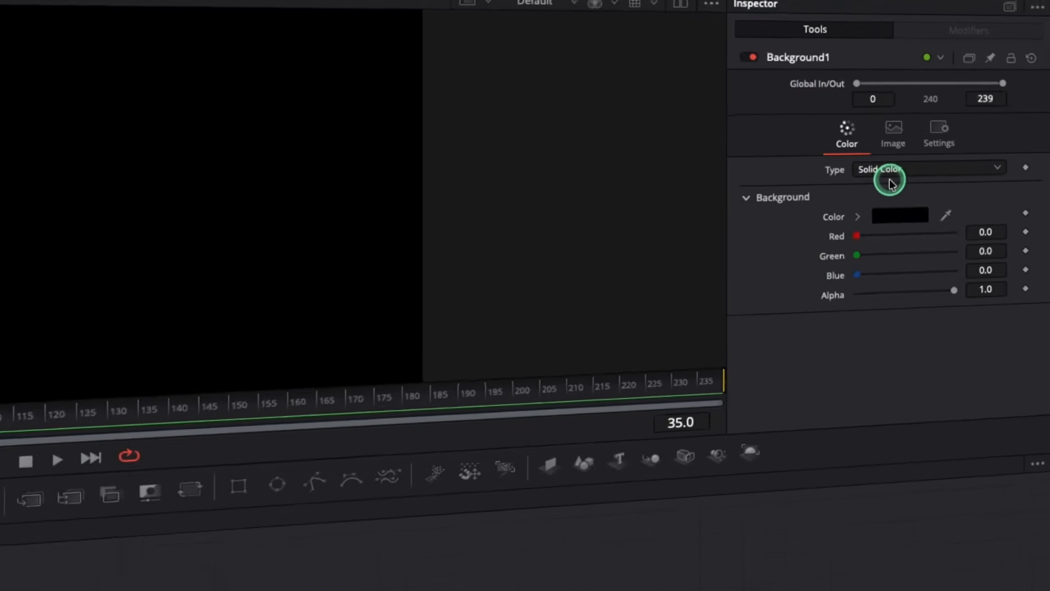
{"action": "left_click", "coordinate": [890, 180]}
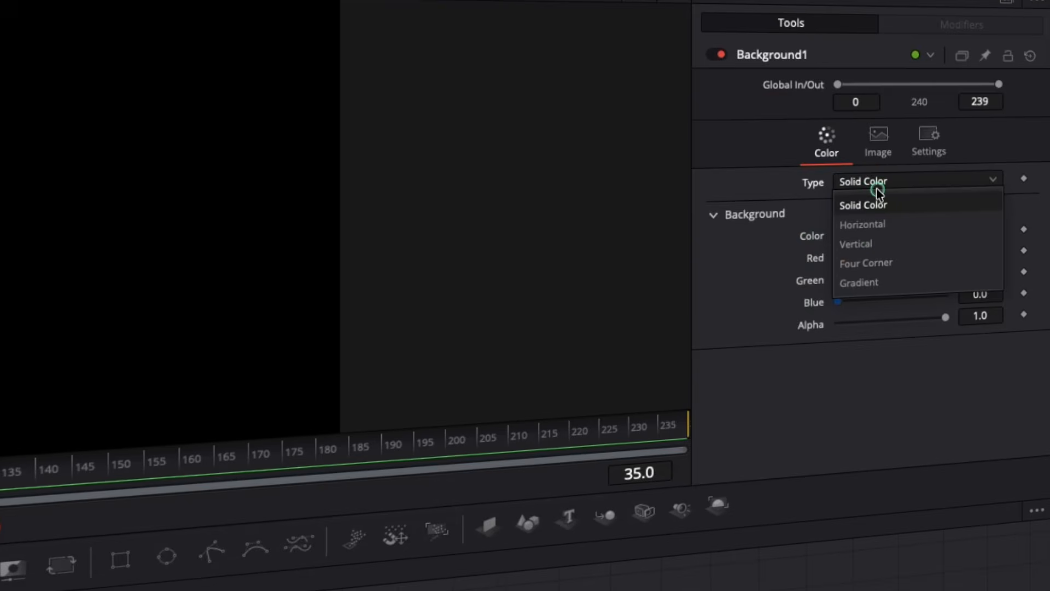
{"action": "left_click", "coordinate": [875, 262]}
Set Background1's top-left corner colour to Midnight blue, and check the gradient in the Edit page before returning to Fusion
{"action": "left_click", "coordinate": [882, 234]}
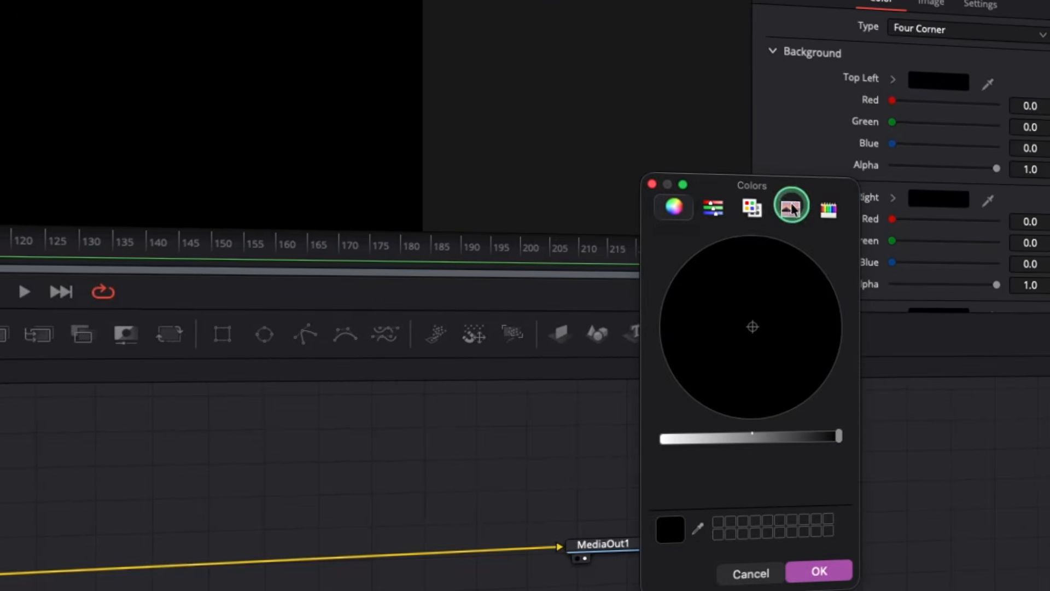
{"action": "left_click", "coordinate": [808, 223]}
{"action": "left_click", "coordinate": [793, 372]}
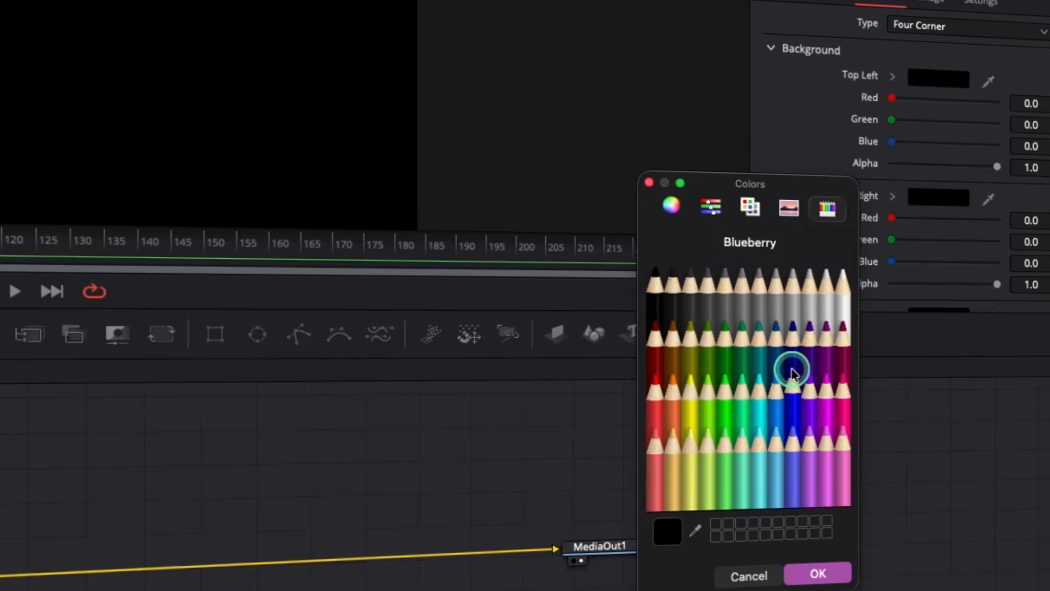
{"action": "left_click", "coordinate": [788, 356]}
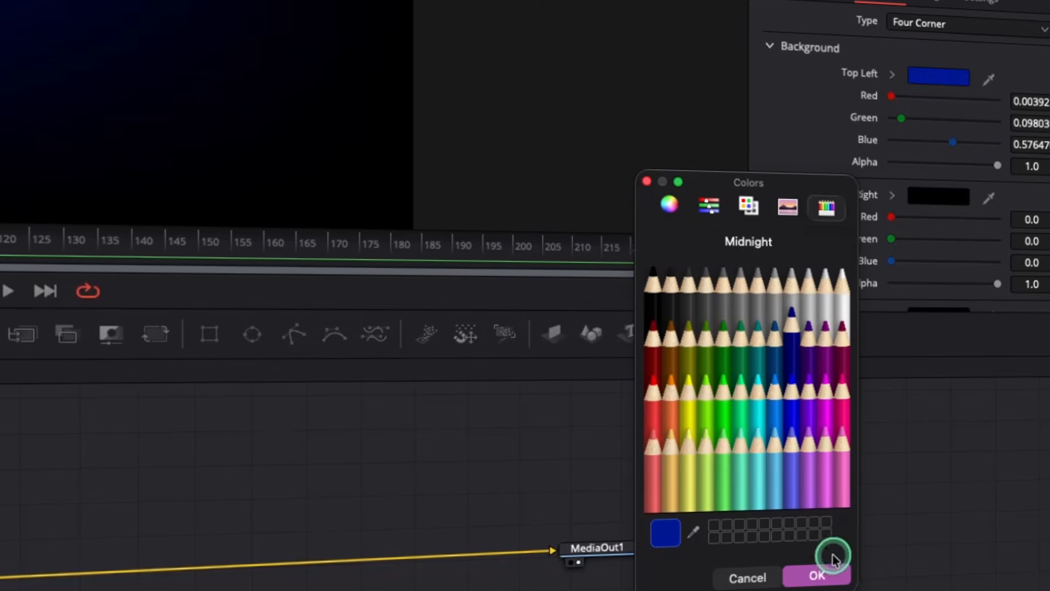
{"action": "left_click", "coordinate": [826, 577]}
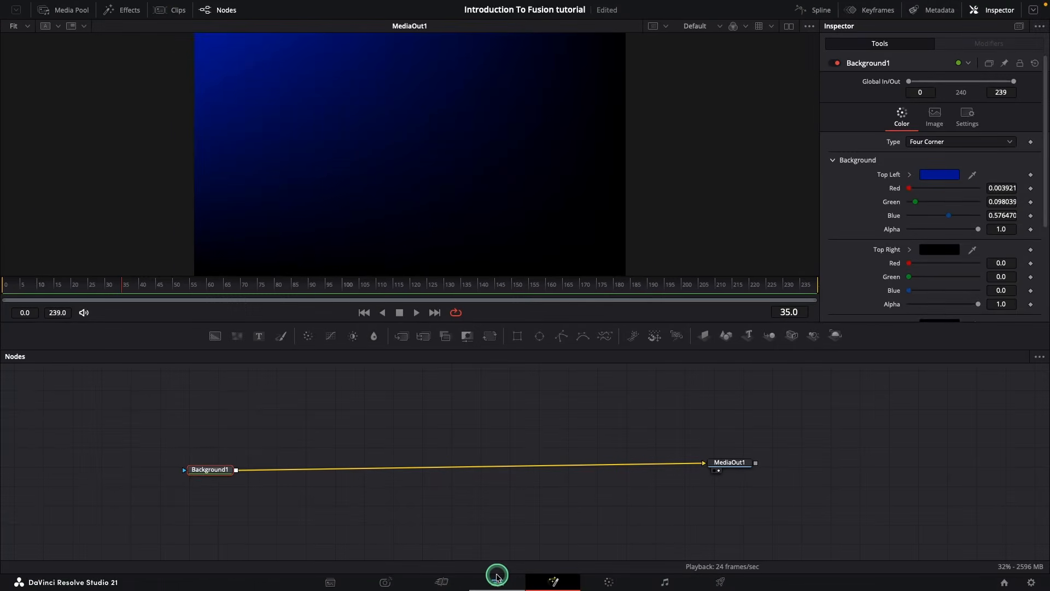
{"action": "left_click", "coordinate": [496, 578]}
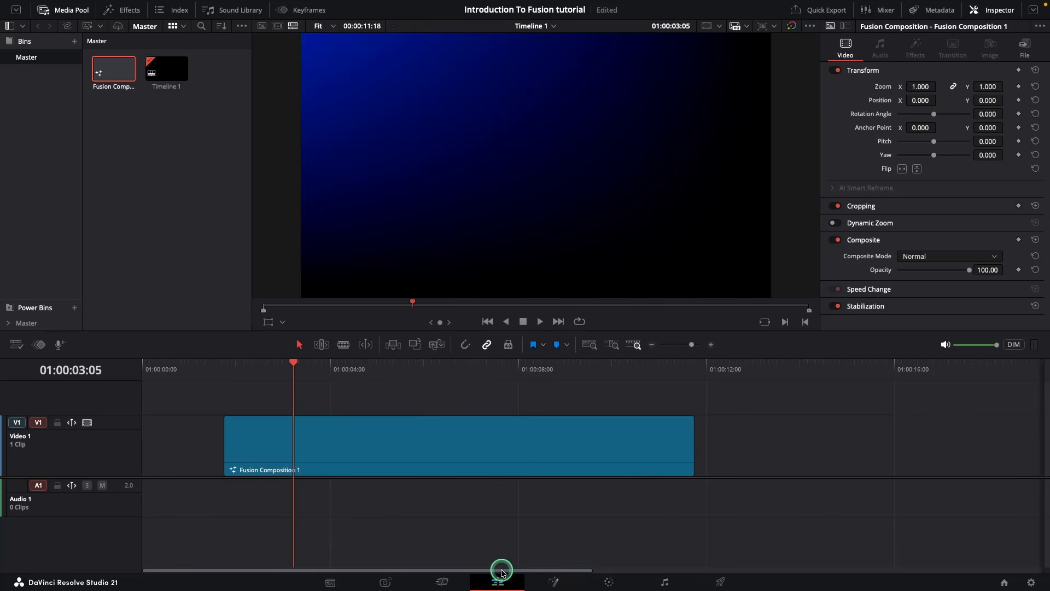
{"action": "left_click", "coordinate": [558, 582]}
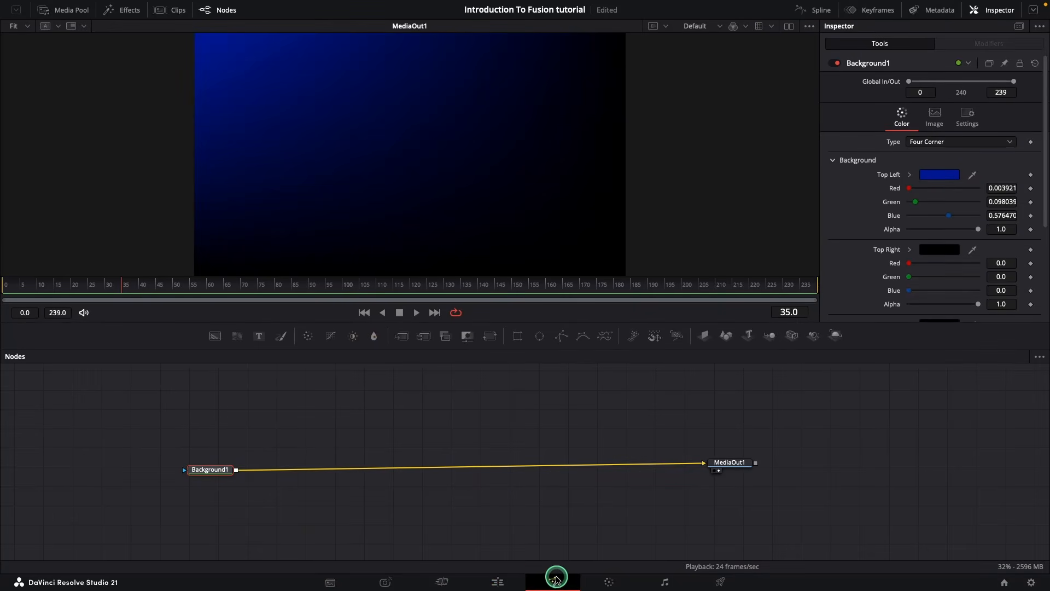
Add a second Background node and a Merge node after Background1, connecting the new background as the merge's foreground
{"action": "left_click_drag", "start_coordinate": [211, 470], "coordinate": [154, 452]}
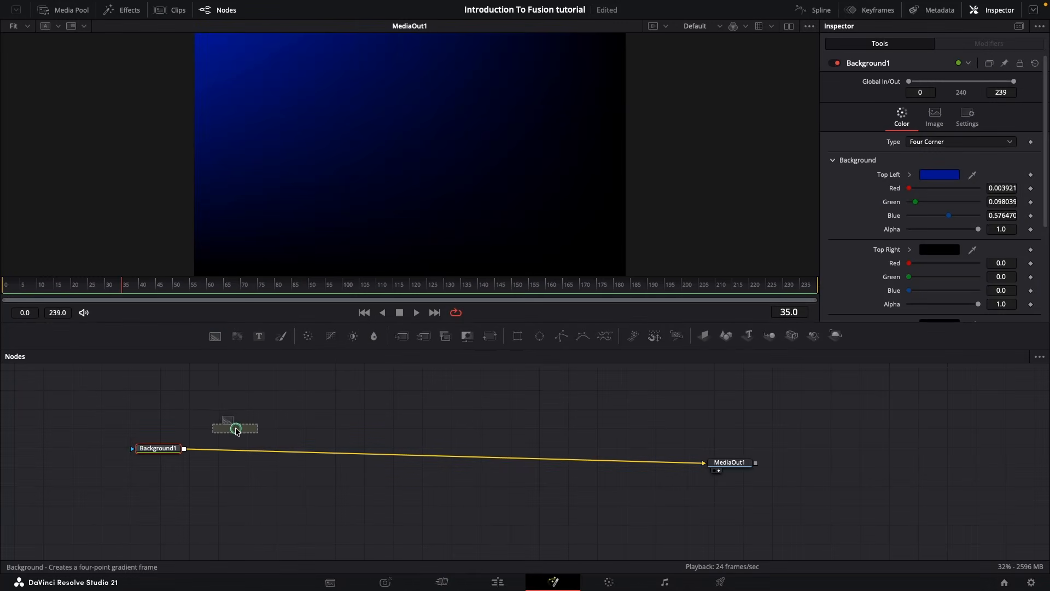
{"action": "left_click_drag", "start_coordinate": [234, 419], "coordinate": [233, 417]}
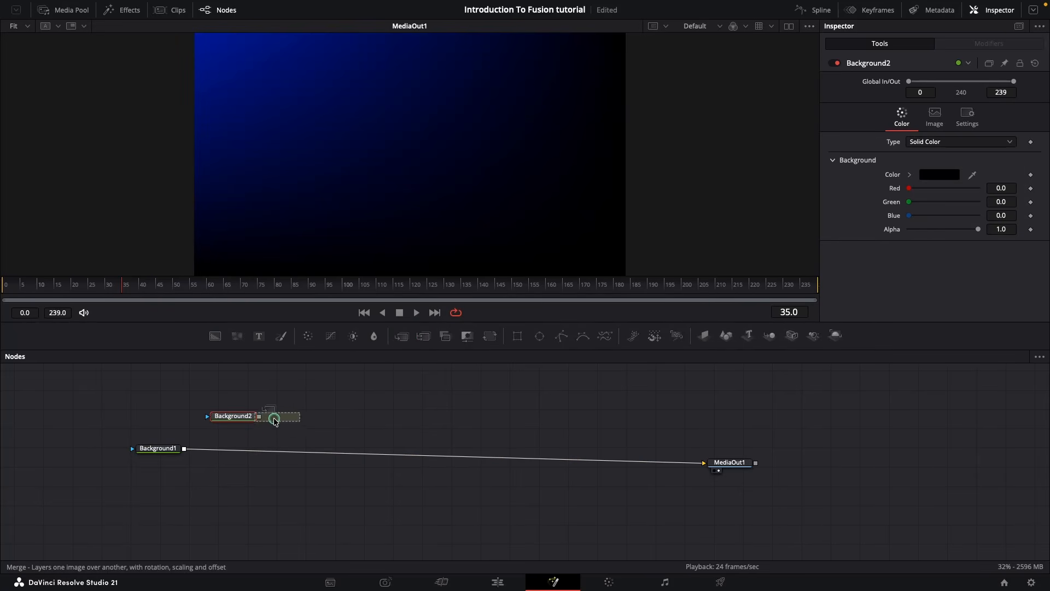
{"action": "left_click_drag", "start_coordinate": [239, 439], "coordinate": [230, 448]}
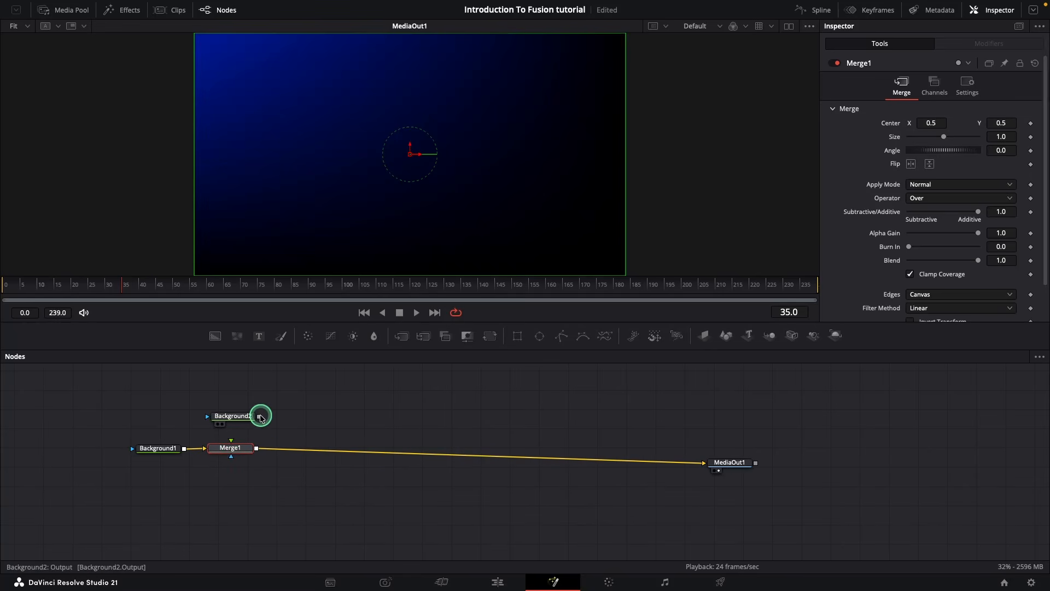
{"action": "left_click_drag", "start_coordinate": [260, 418], "coordinate": [232, 440]}
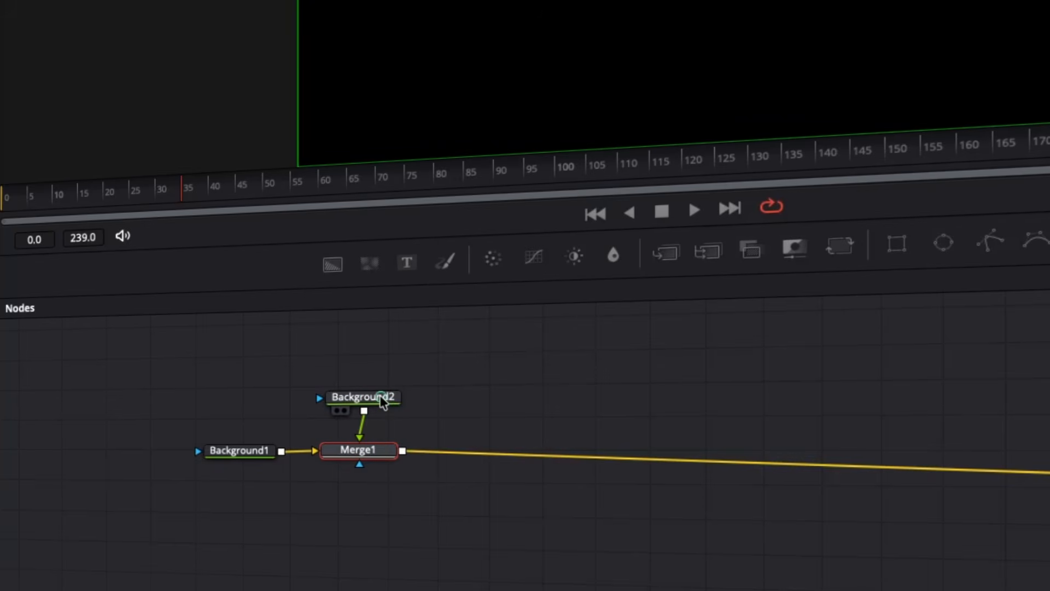
Set the Background2 node's solid colour to Midnight blue
{"action": "left_click", "coordinate": [382, 398]}
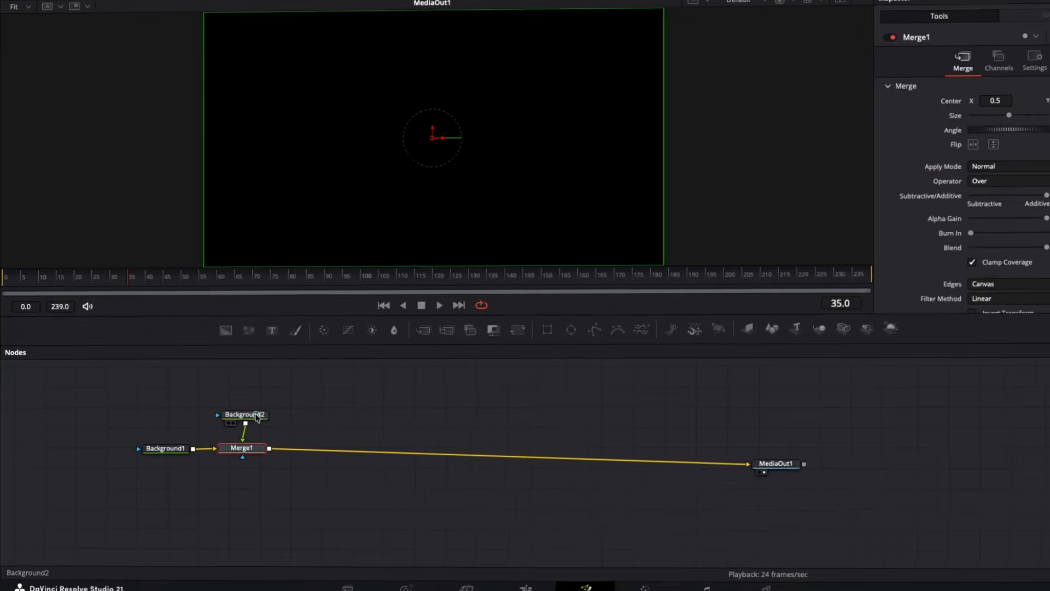
{"action": "left_click", "coordinate": [921, 175]}
{"action": "left_click", "coordinate": [846, 329]}
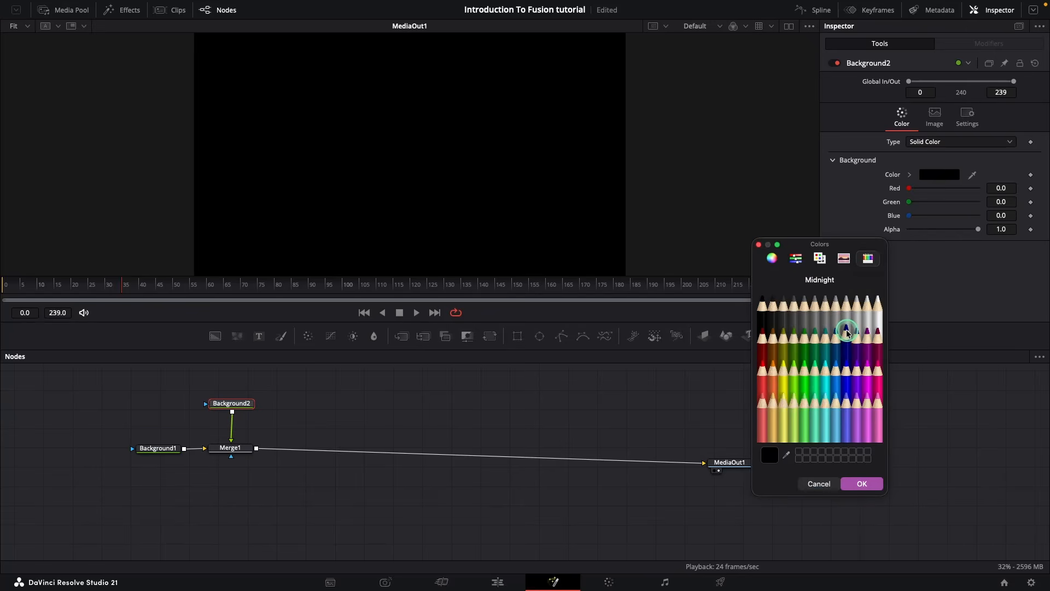
{"action": "left_click", "coordinate": [863, 424]}
{"action": "left_click", "coordinate": [862, 483]}
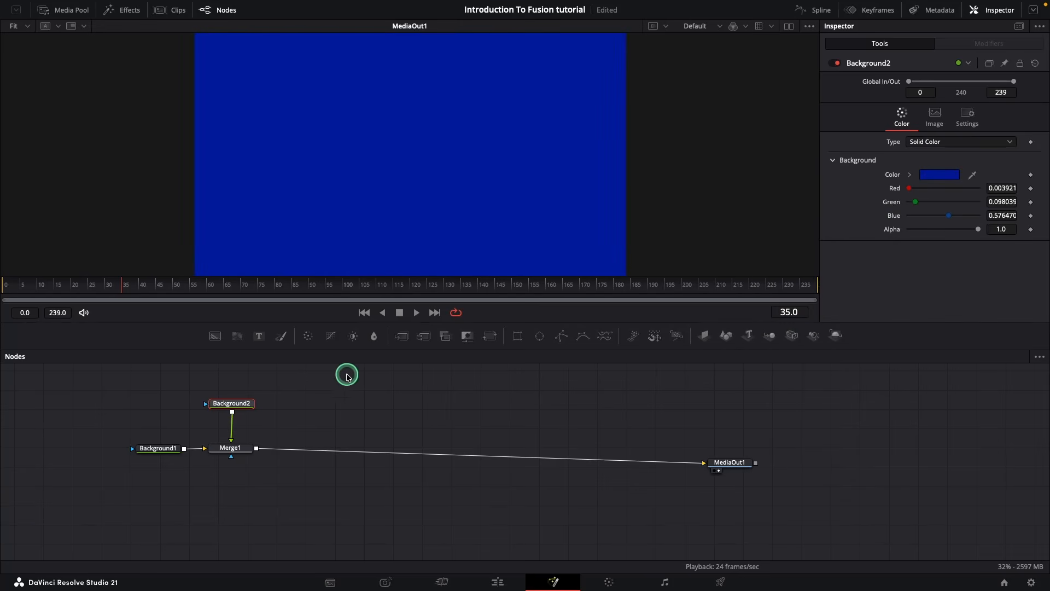
Add a Rectangle mask node to Background2
{"action": "left_click", "coordinate": [236, 404]}
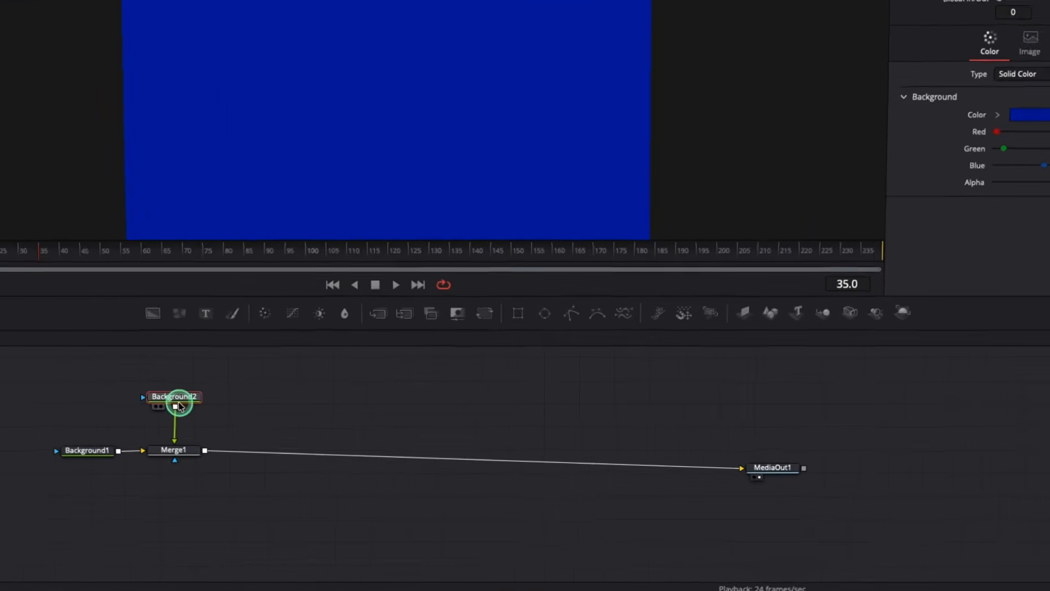
{"action": "key", "text": "shift+space"}
{"action": "type", "text": "back"}
{"action": "key", "text": "BackSpace"}
{"action": "key", "text": "BackSpace"}
{"action": "key", "text": "BackSpace"}
{"action": "key", "text": "BackSpace"}
{"action": "type", "text": "rea"}
{"action": "key", "text": "BackSpace"}
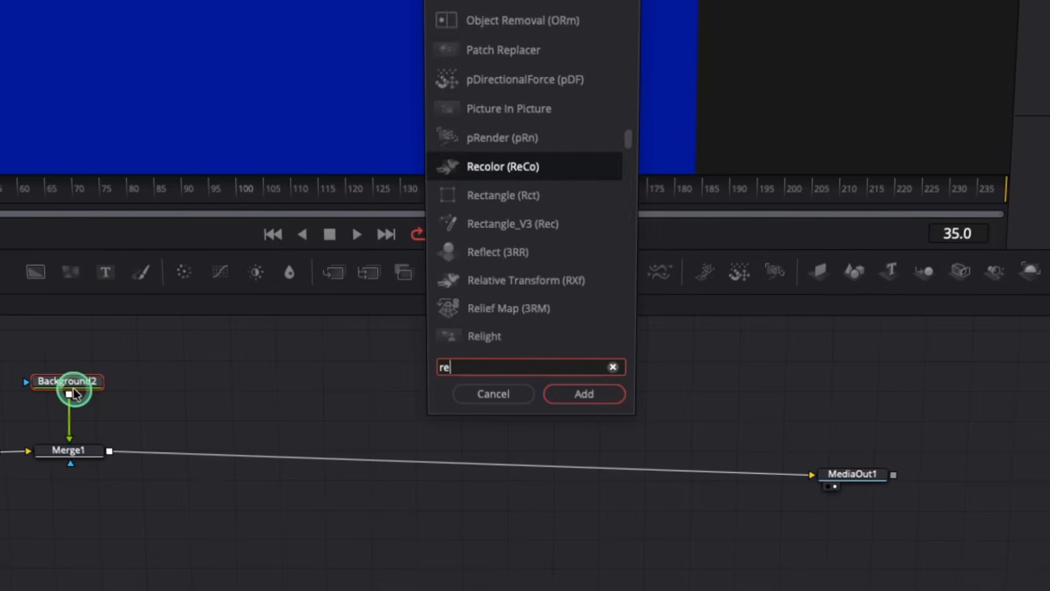
{"action": "type", "text": "c"}
{"action": "key", "text": "Down"}
{"action": "key", "text": "Return"}
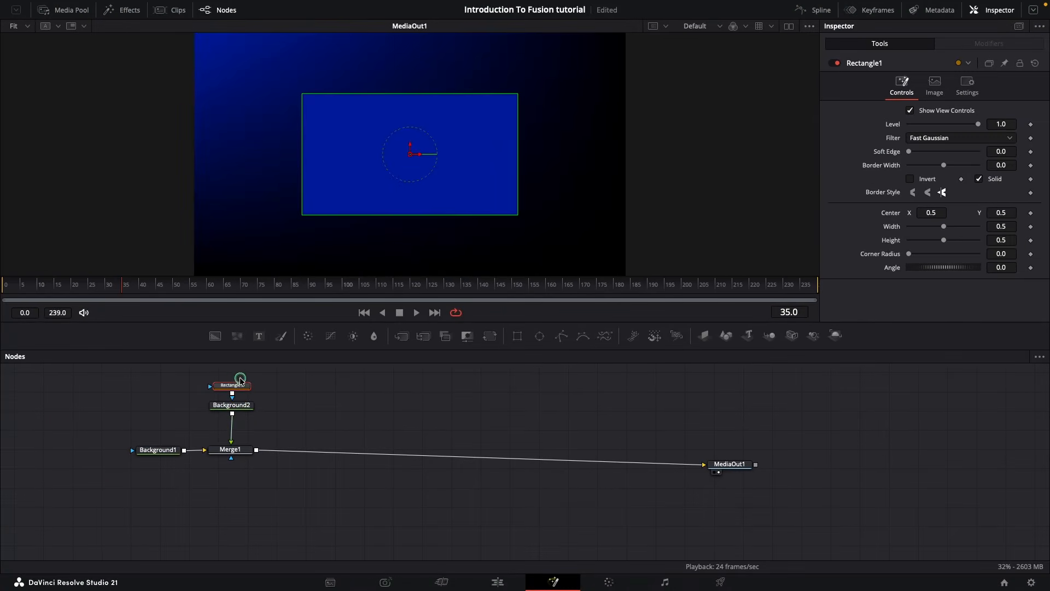
Shrink the rectangle mask in the viewer to a width of about 0.17 and a height of about 0.38
{"action": "left_click", "coordinate": [241, 378]}
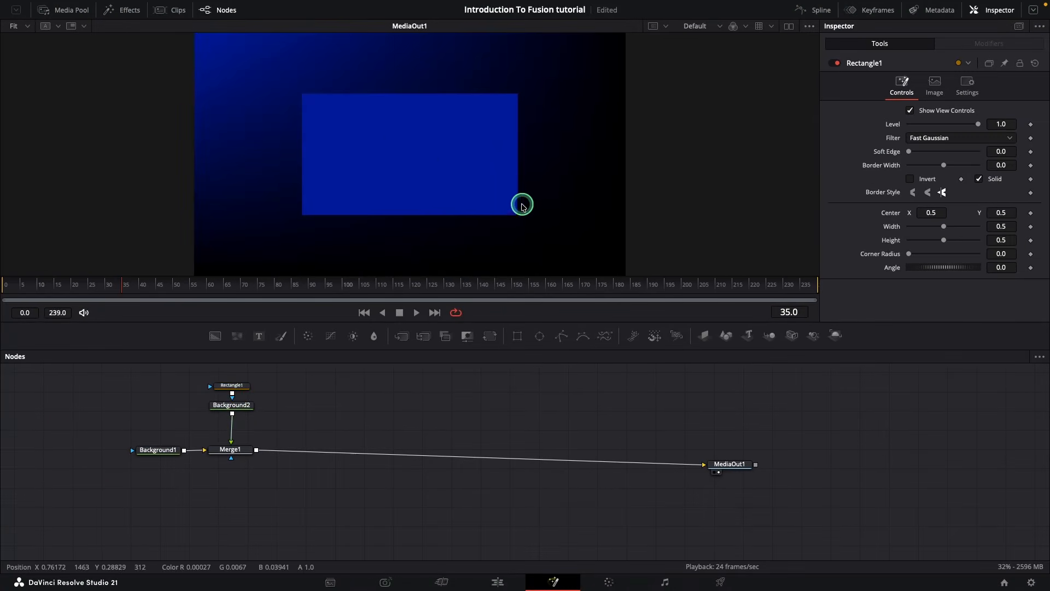
{"action": "left_click", "coordinate": [229, 388]}
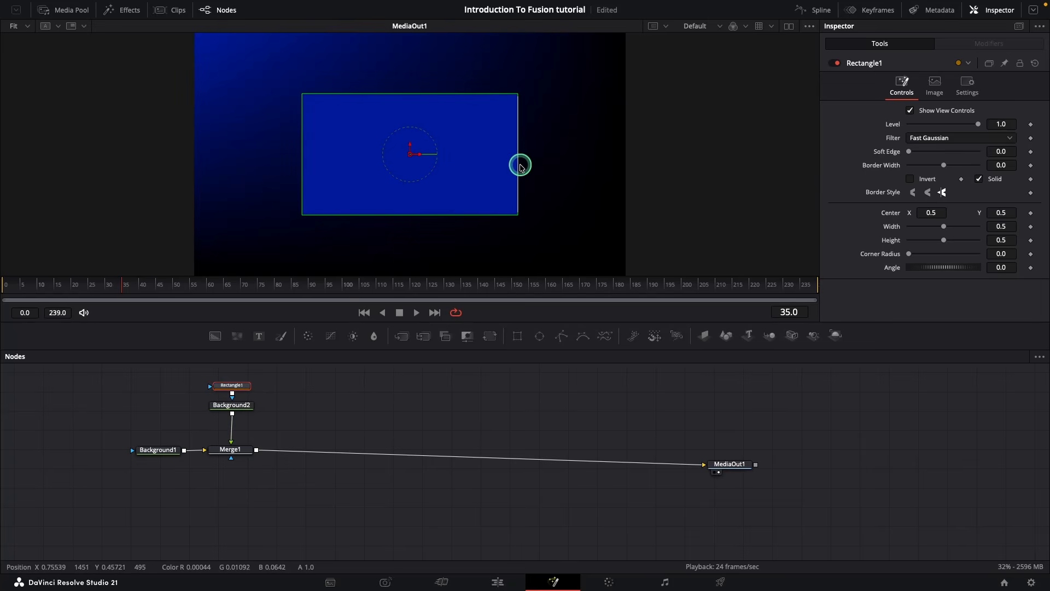
{"action": "left_click_drag", "start_coordinate": [520, 155], "coordinate": [449, 152]}
{"action": "left_click_drag", "start_coordinate": [415, 221], "coordinate": [412, 199]}
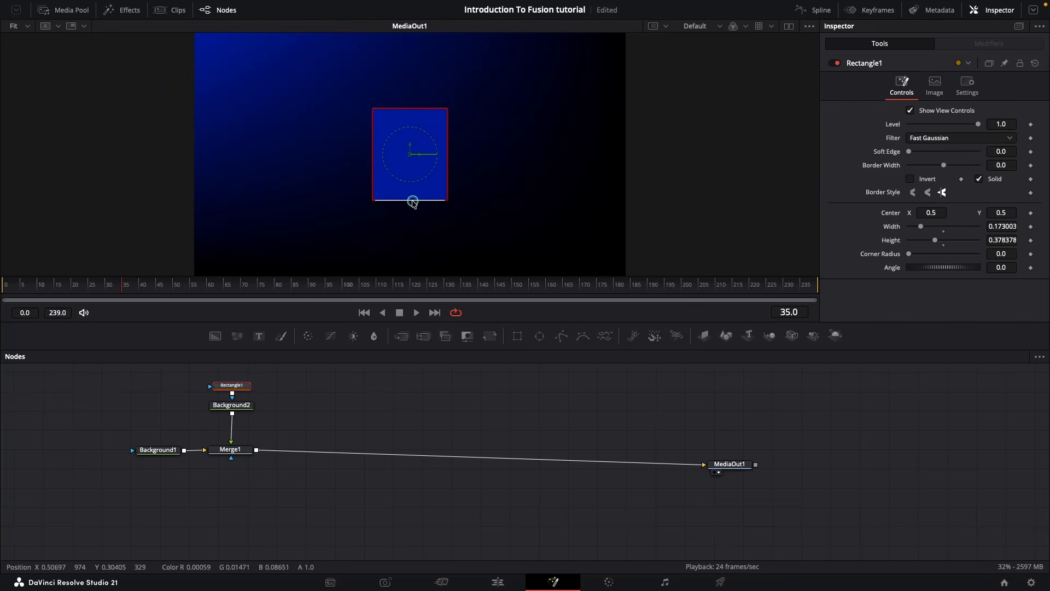
Resize the rectangle mask to a width of about 0.142 and height of about 0.387, with a corner radius of 0.197
{"action": "left_click_drag", "start_coordinate": [447, 158], "coordinate": [436, 164]}
{"action": "left_click_drag", "start_coordinate": [411, 206], "coordinate": [407, 205]}
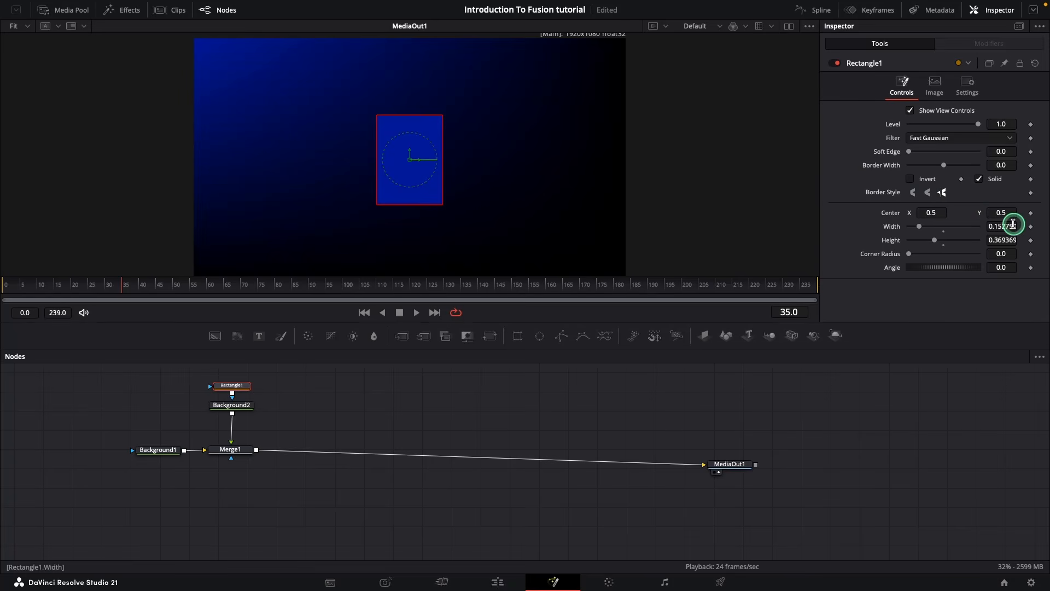
{"action": "left_click_drag", "start_coordinate": [1013, 225], "coordinate": [981, 217]}
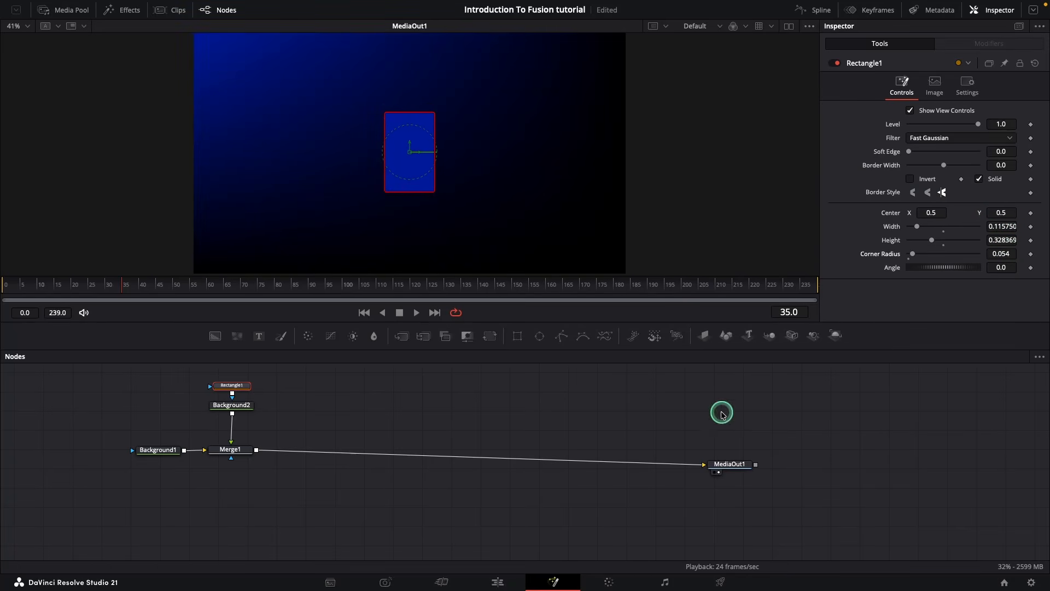
Switch Background2 from a solid colour to a linear gradient and set its start colour to a very dark navy blue
{"action": "left_click", "coordinate": [232, 405]}
{"action": "left_click", "coordinate": [930, 142]}
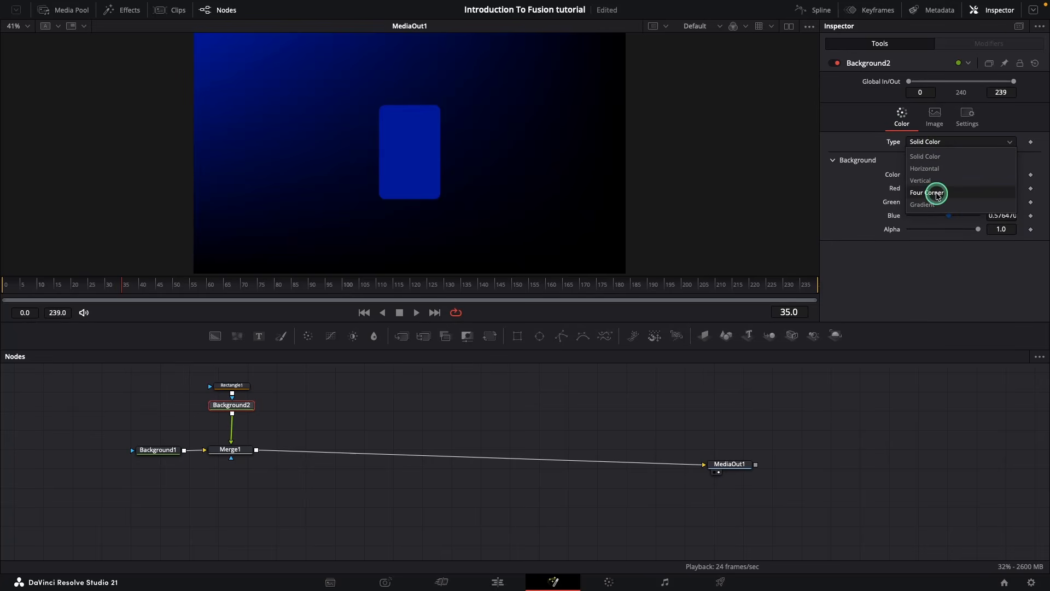
{"action": "left_click", "coordinate": [924, 204]}
{"action": "left_click", "coordinate": [939, 247]}
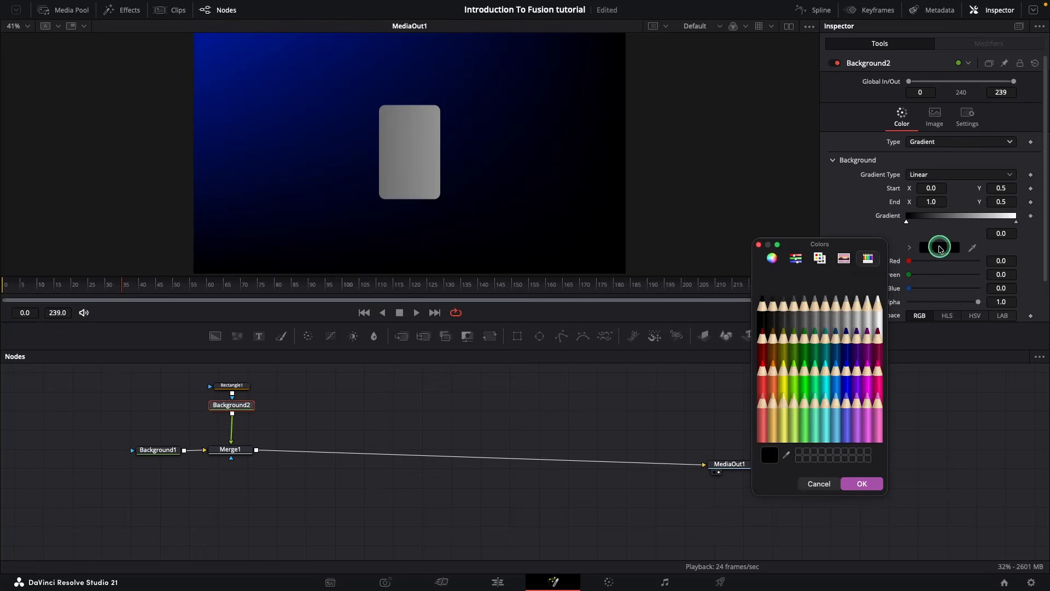
{"action": "left_click", "coordinate": [844, 346]}
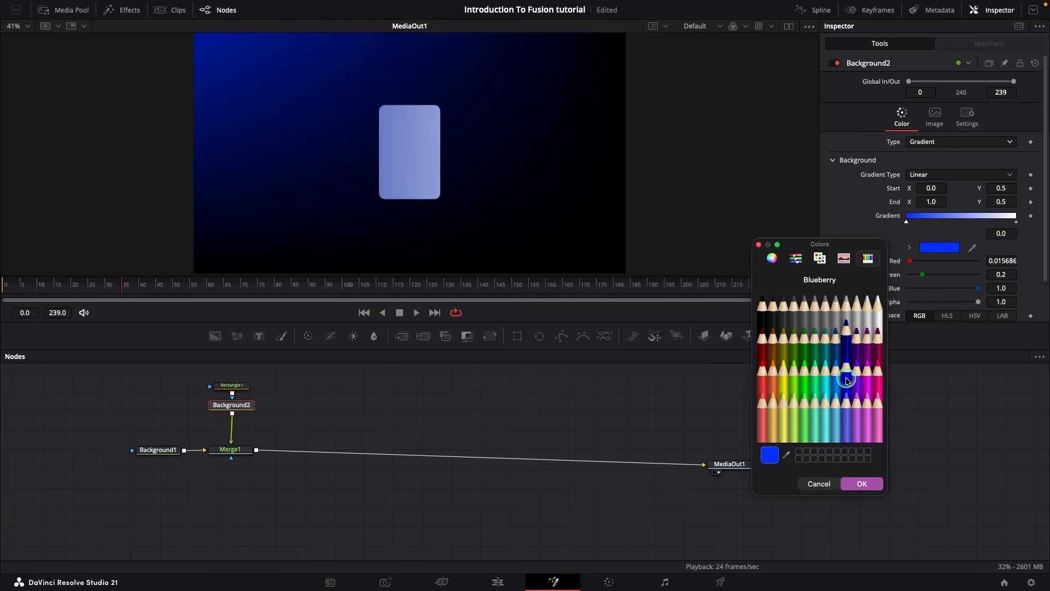
{"action": "left_click", "coordinate": [772, 261]}
{"action": "left_click_drag", "start_coordinate": [826, 400], "coordinate": [862, 401]}
{"action": "left_click", "coordinate": [870, 484]}
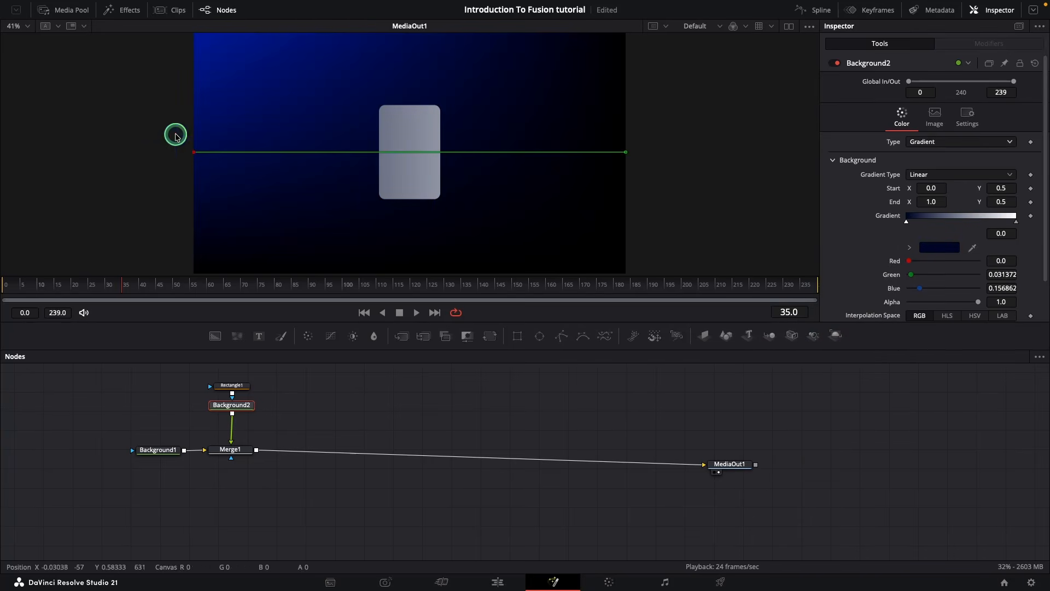
Run Background2's gradient vertically from just below to just above the rectangle, and make its end stop bright blue at about 0.93
{"action": "left_click_drag", "start_coordinate": [173, 133], "coordinate": [405, 214]}
{"action": "left_click_drag", "start_coordinate": [631, 151], "coordinate": [412, 82]}
{"action": "left_click_drag", "start_coordinate": [409, 216], "coordinate": [415, 201]}
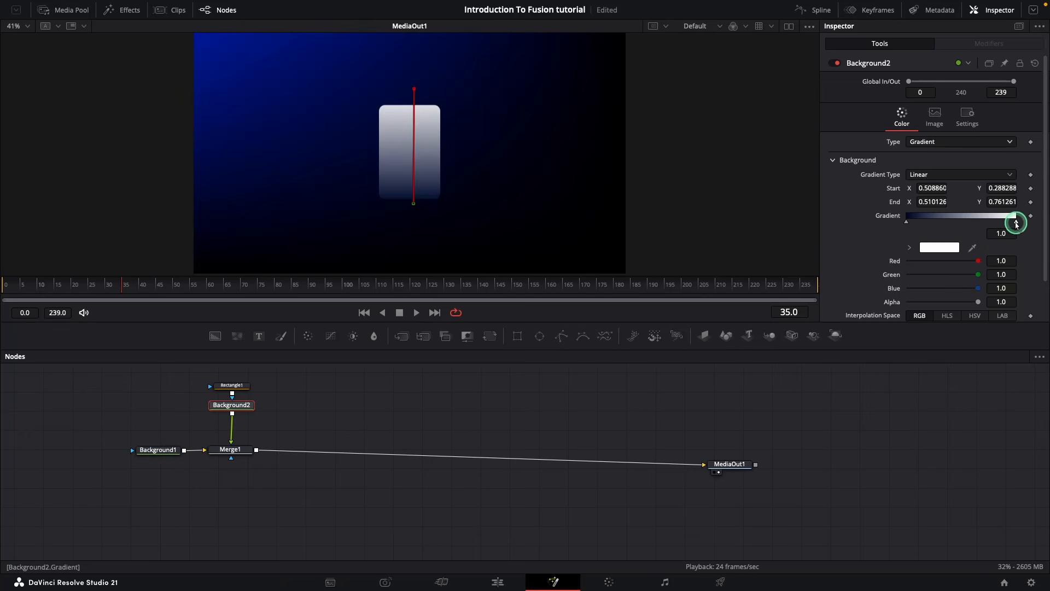
{"action": "left_click_drag", "start_coordinate": [1017, 223], "coordinate": [456, 226]}
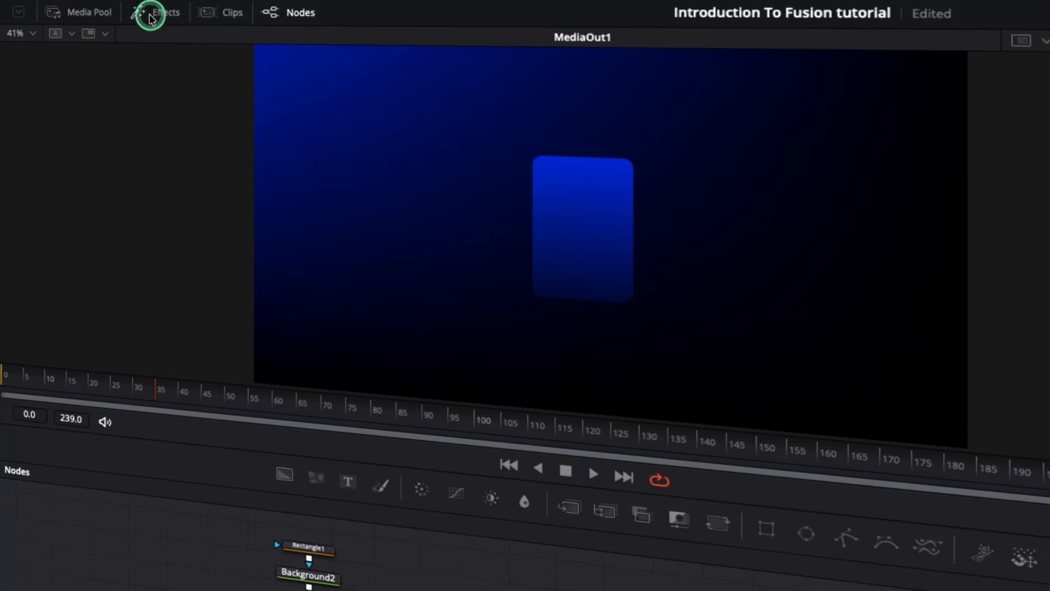
Insert the MR-Bevel template effect between Background2 and Merge1
{"action": "left_click", "coordinate": [121, 11]}
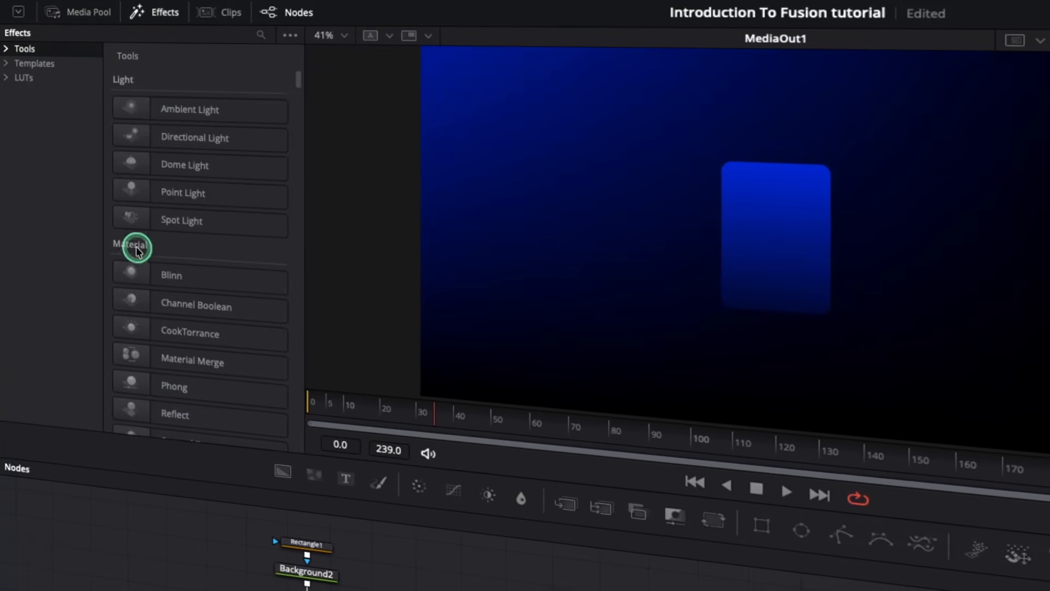
{"action": "left_click", "coordinate": [29, 62]}
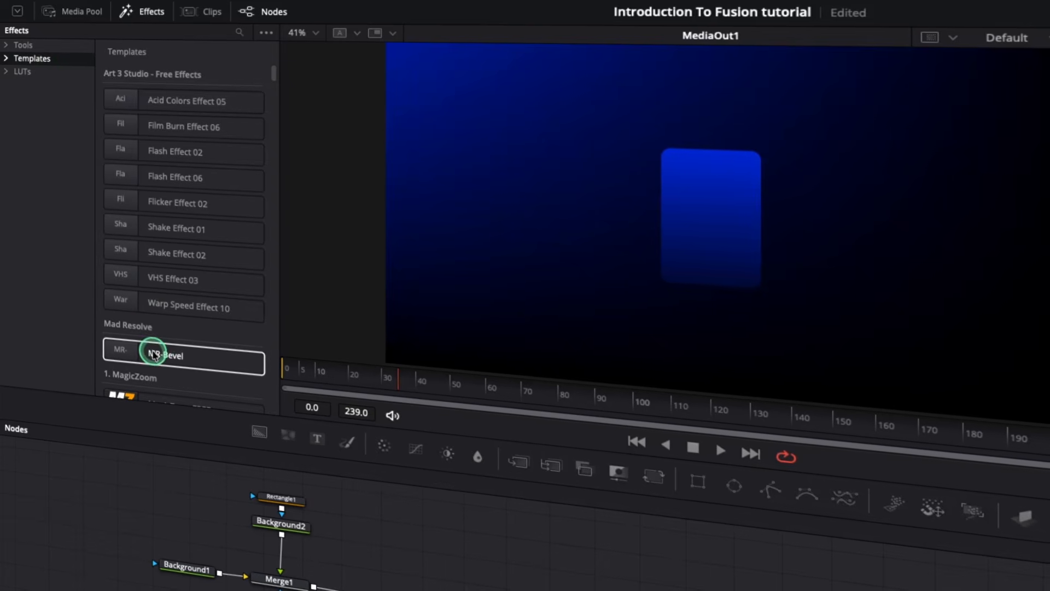
{"action": "left_click_drag", "start_coordinate": [155, 355], "coordinate": [288, 552]}
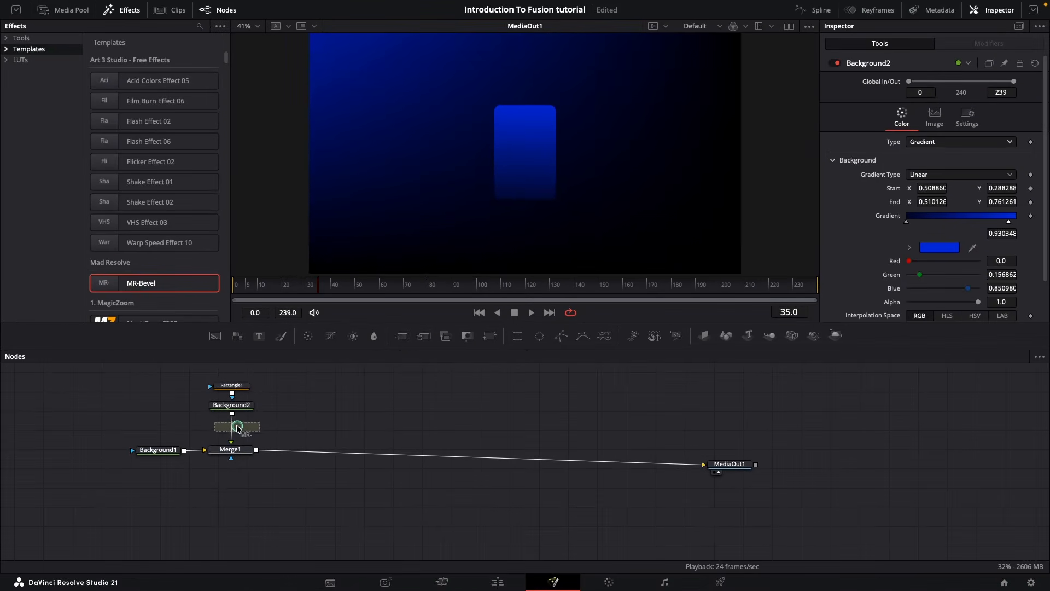
{"action": "left_click_drag", "start_coordinate": [236, 424], "coordinate": [234, 425]}
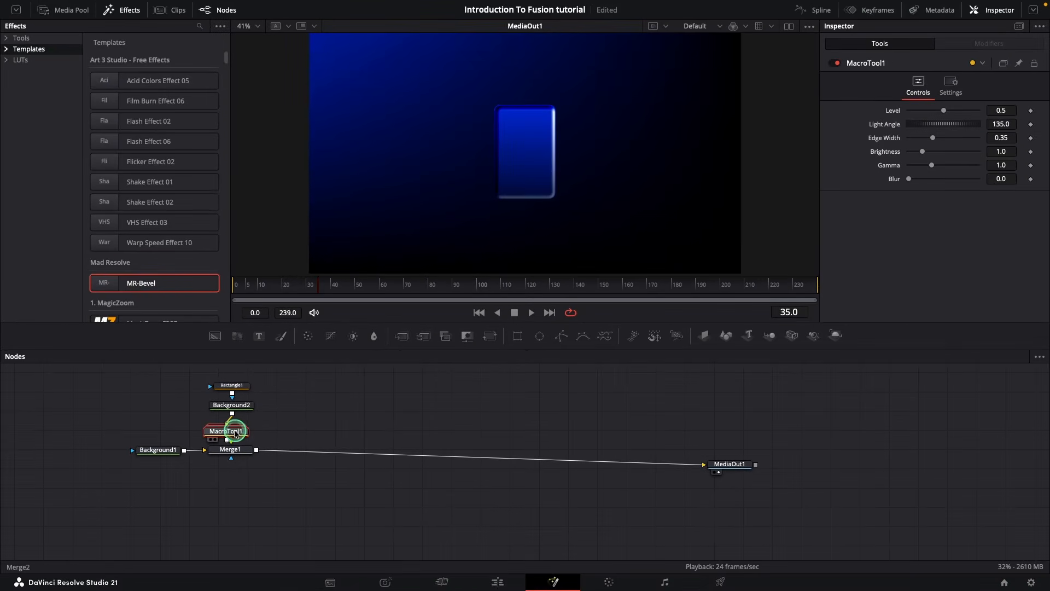
{"action": "left_click", "coordinate": [127, 10]}
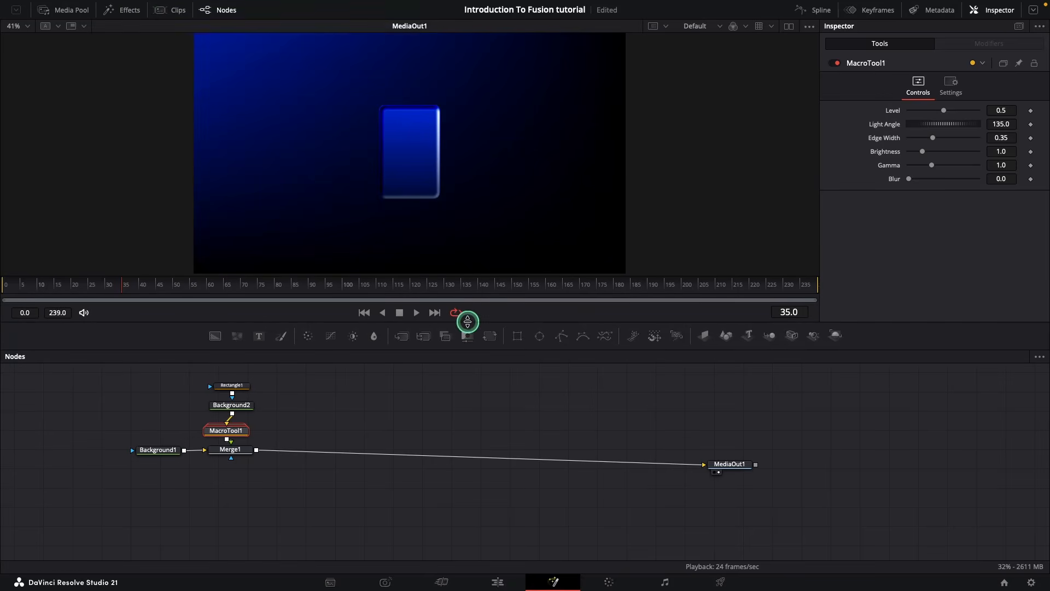
Adjust the bevel to level 0.276, light angle -8.5, edge width 0.22 and blur 0.031
{"action": "left_click_drag", "start_coordinate": [468, 322], "coordinate": [462, 357]}
{"action": "scroll", "coordinate": [410, 203], "scroll_direction": "up", "scroll_amount": 3}
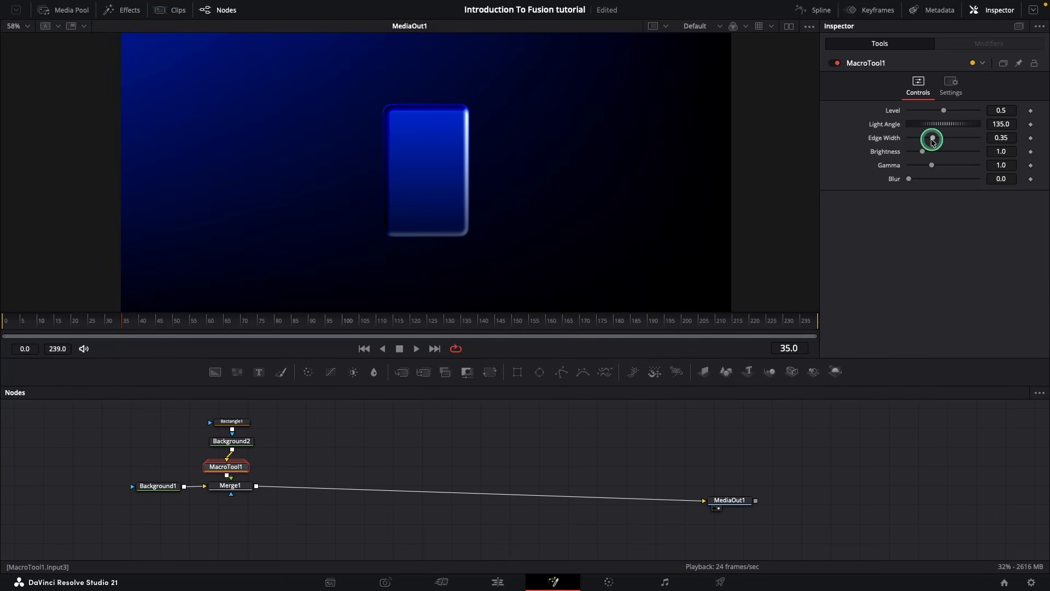
{"action": "left_click_drag", "start_coordinate": [932, 141], "coordinate": [912, 155]}
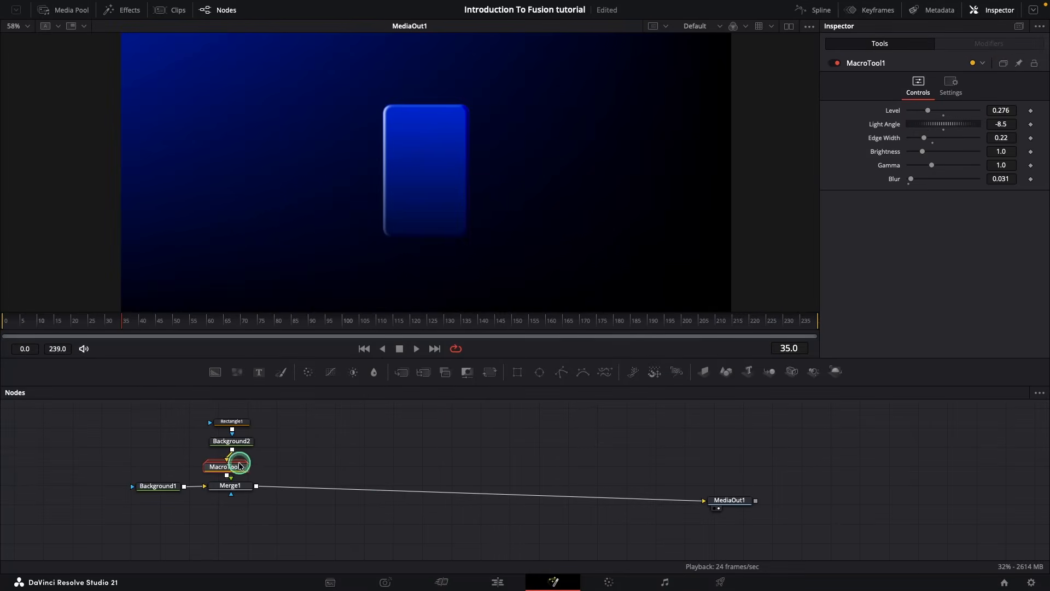
Move the Merge1 and Background1 nodes lower in the graph to make room beneath MacroTool1
{"action": "left_click_drag", "start_coordinate": [230, 485], "coordinate": [225, 498]}
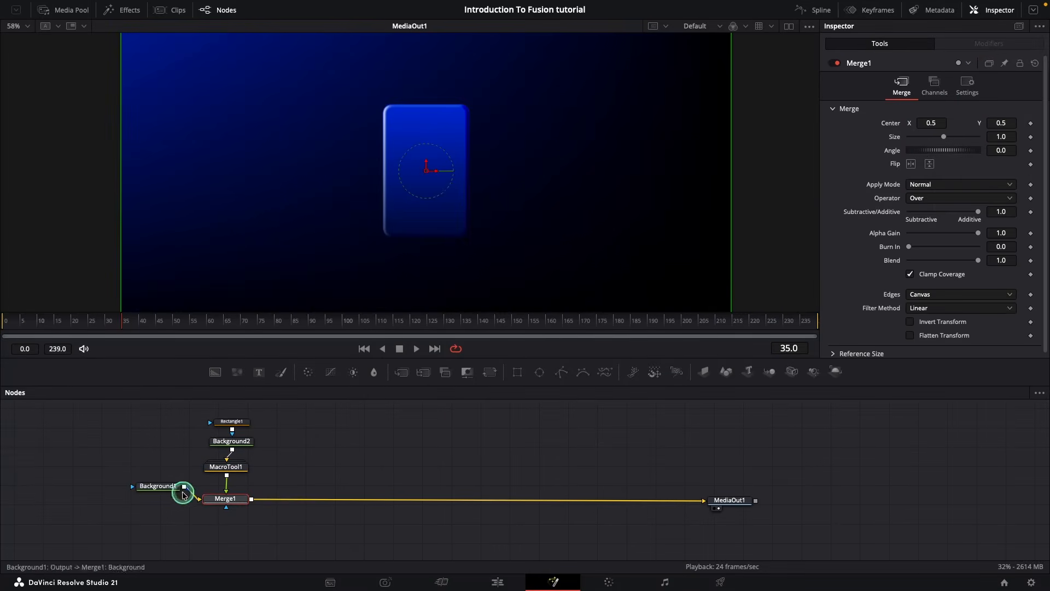
{"action": "left_click_drag", "start_coordinate": [158, 486], "coordinate": [148, 504]}
{"action": "left_click_drag", "start_coordinate": [225, 498], "coordinate": [223, 508]}
{"action": "left_click_drag", "start_coordinate": [149, 502], "coordinate": [149, 505]}
Duplicate the Rectangle1, Background2 and MacroTool1 nodes and place the copies beside the originals
{"action": "left_click_drag", "start_coordinate": [274, 409], "coordinate": [198, 477]}
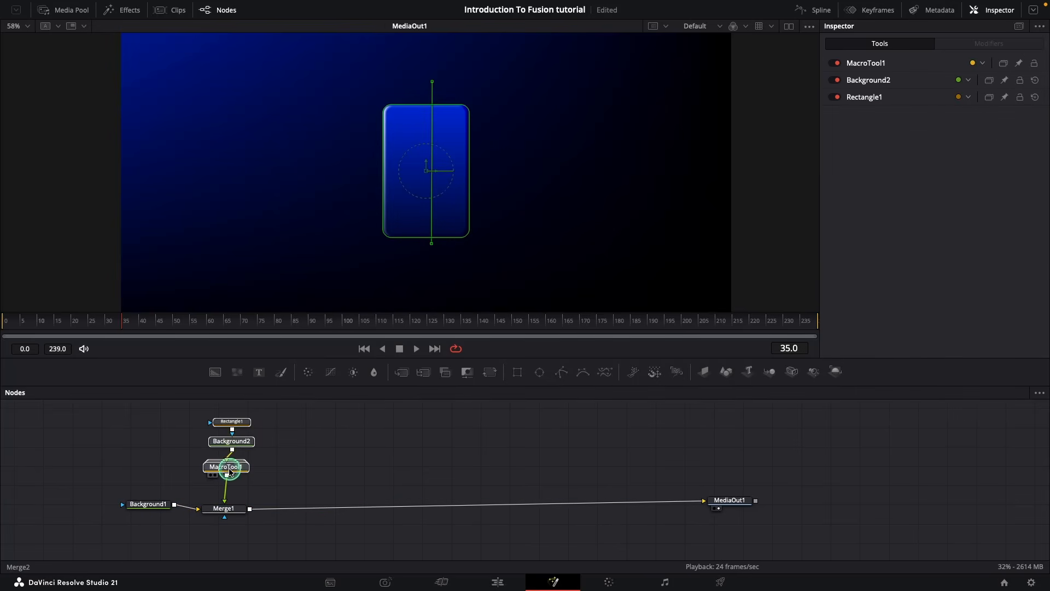
{"action": "left_click", "coordinate": [301, 441]}
{"action": "key", "text": "ctrl+v"}
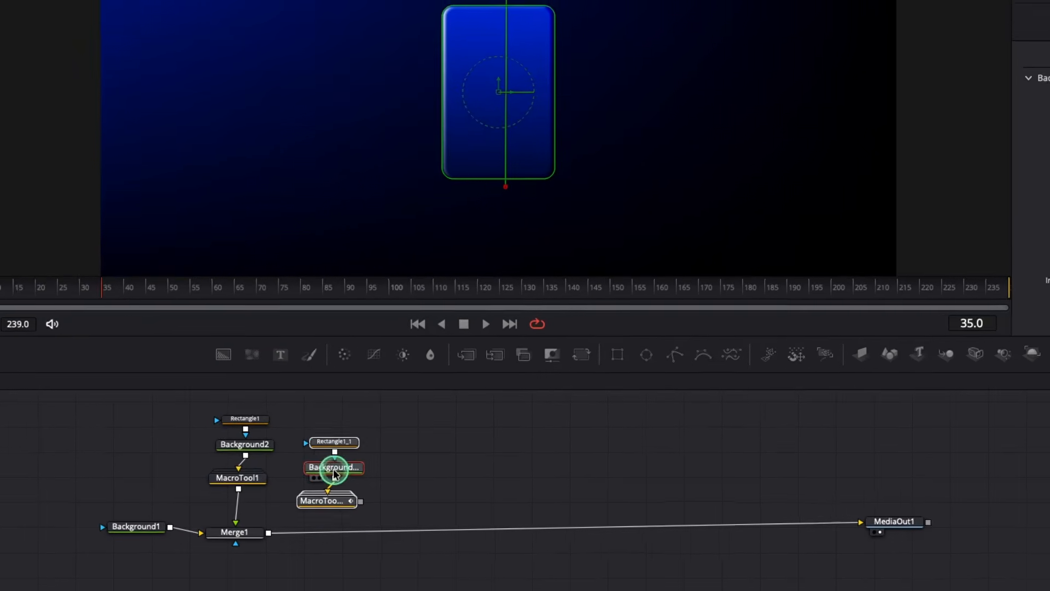
{"action": "left_click_drag", "start_coordinate": [299, 457], "coordinate": [365, 448]}
{"action": "left_click", "coordinate": [428, 492]}
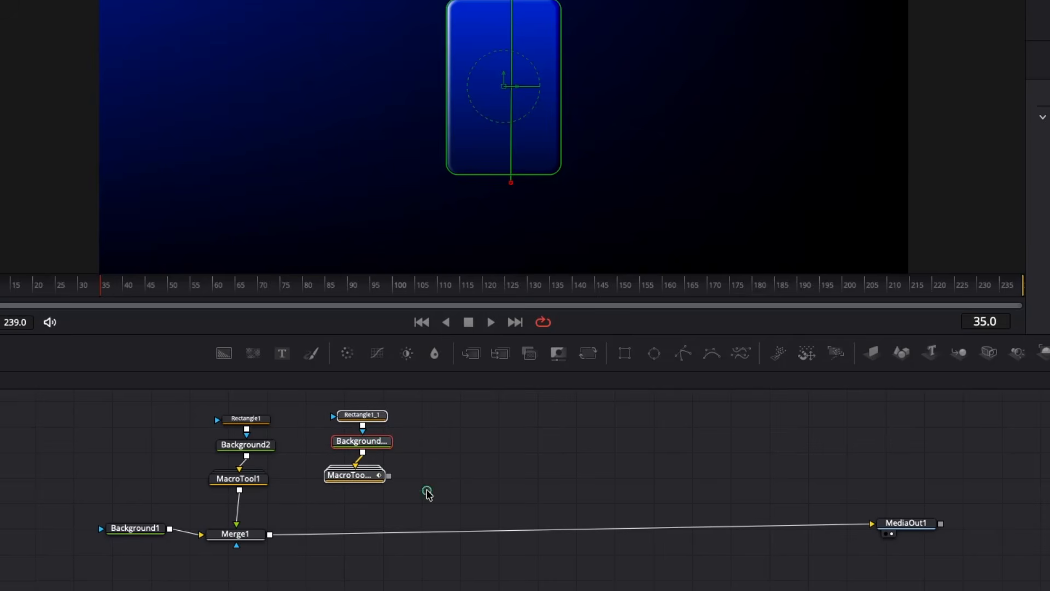
Combine the copied bevel branch with MacroTool1 through a new Merge node that feeds Merge1's foreground
{"action": "left_click_drag", "start_coordinate": [357, 514], "coordinate": [239, 491]}
{"action": "left_click_drag", "start_coordinate": [340, 491], "coordinate": [312, 504]}
{"action": "left_click_drag", "start_coordinate": [449, 474], "coordinate": [376, 480]}
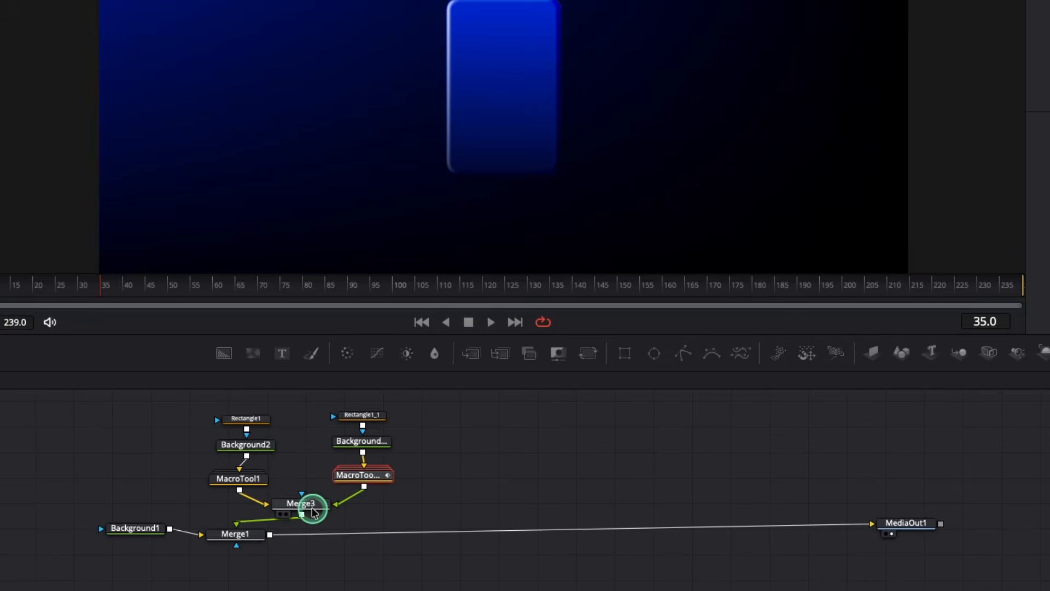
Tidy the graph by lowering Background1 and Merge1 into a row and placing Merge3 between the two bevel branches
{"action": "left_click_drag", "start_coordinate": [144, 530], "coordinate": [125, 548]}
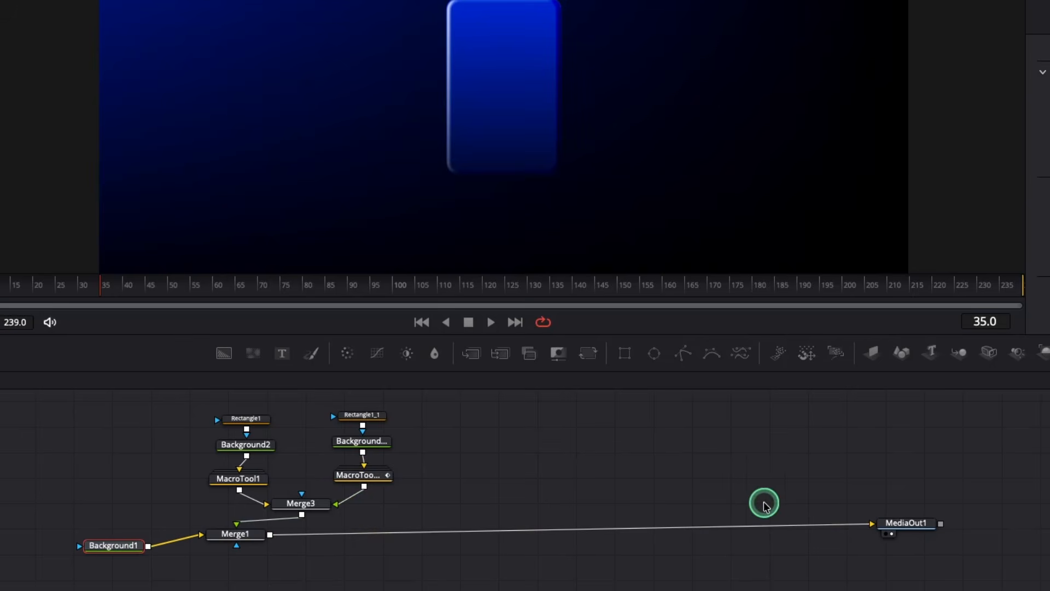
{"action": "left_click_drag", "start_coordinate": [243, 541], "coordinate": [247, 563]}
{"action": "left_click_drag", "start_coordinate": [132, 550], "coordinate": [129, 558]}
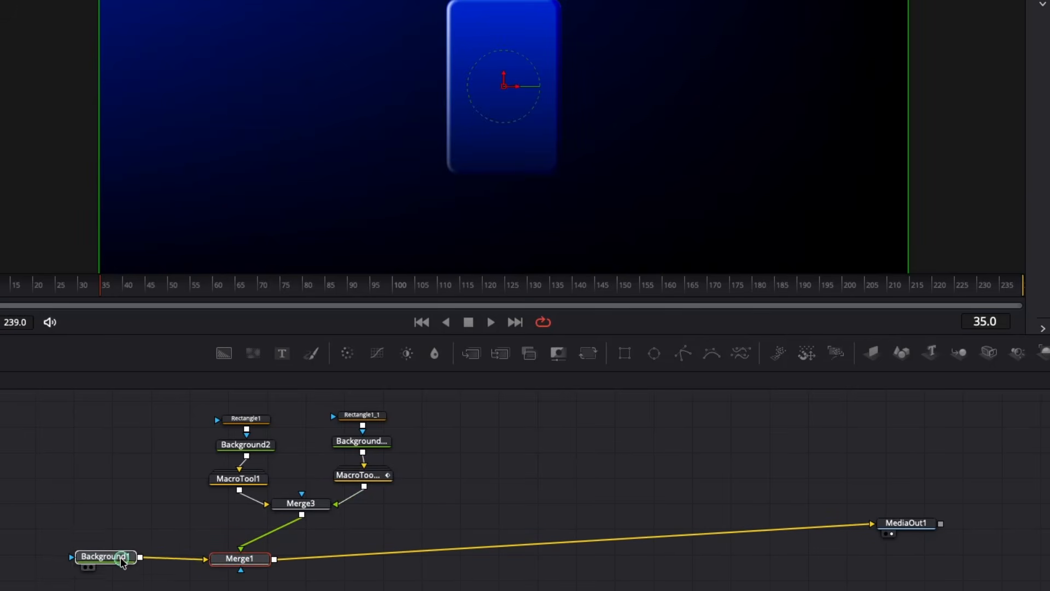
{"action": "left_click", "coordinate": [355, 487]}
{"action": "left_click_drag", "start_coordinate": [311, 503], "coordinate": [300, 508]}
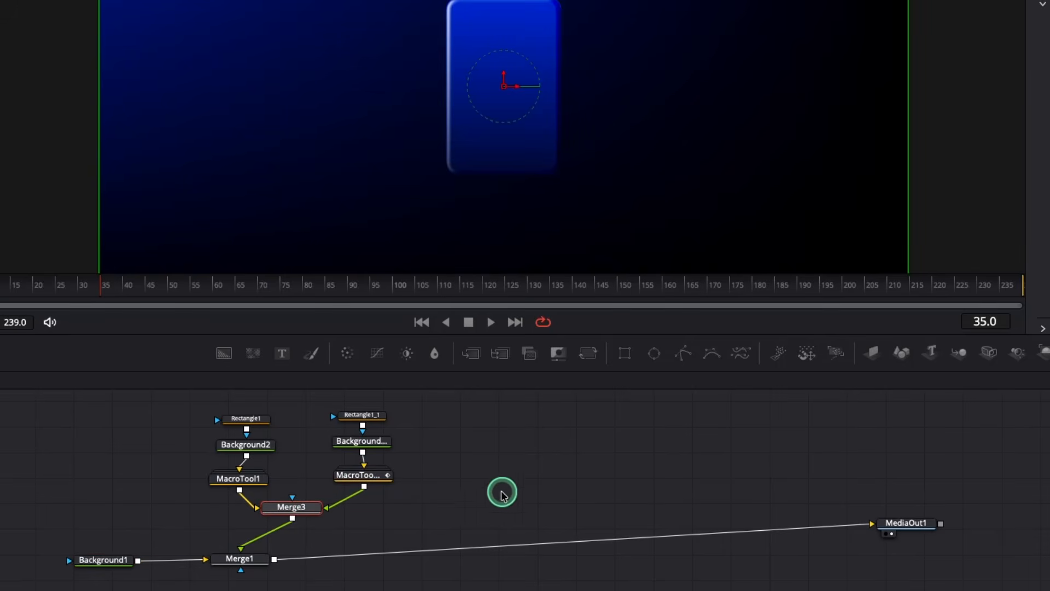
Shape Rectangle1_1 into a battery cap centred at 0.508, 0.701, about 0.057 wide and 0.038 high, with corner radius 1.0
{"action": "left_click", "coordinate": [362, 415]}
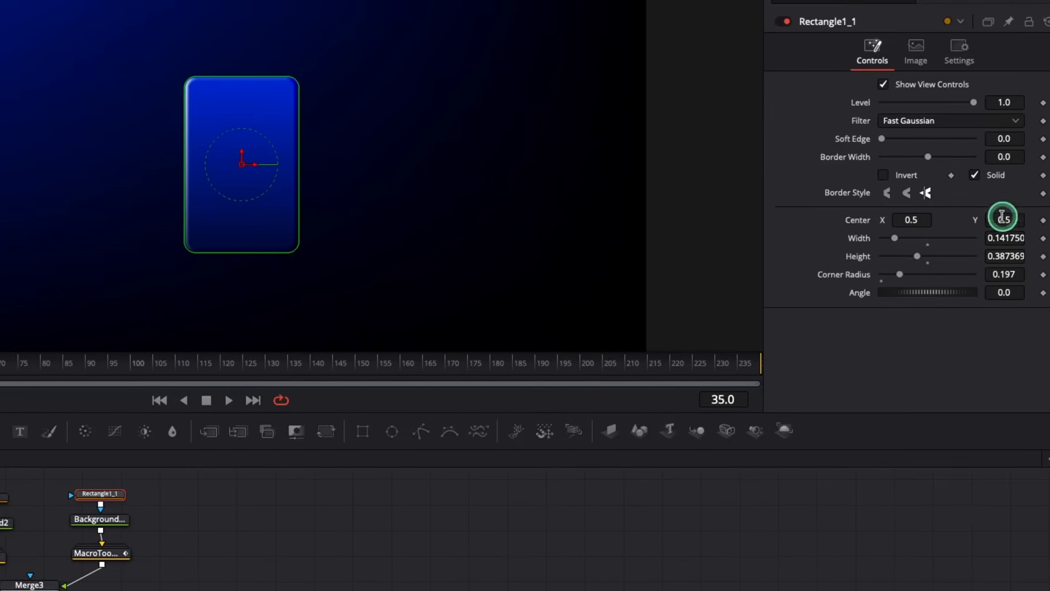
{"action": "left_click_drag", "start_coordinate": [1002, 217], "coordinate": [373, 221]}
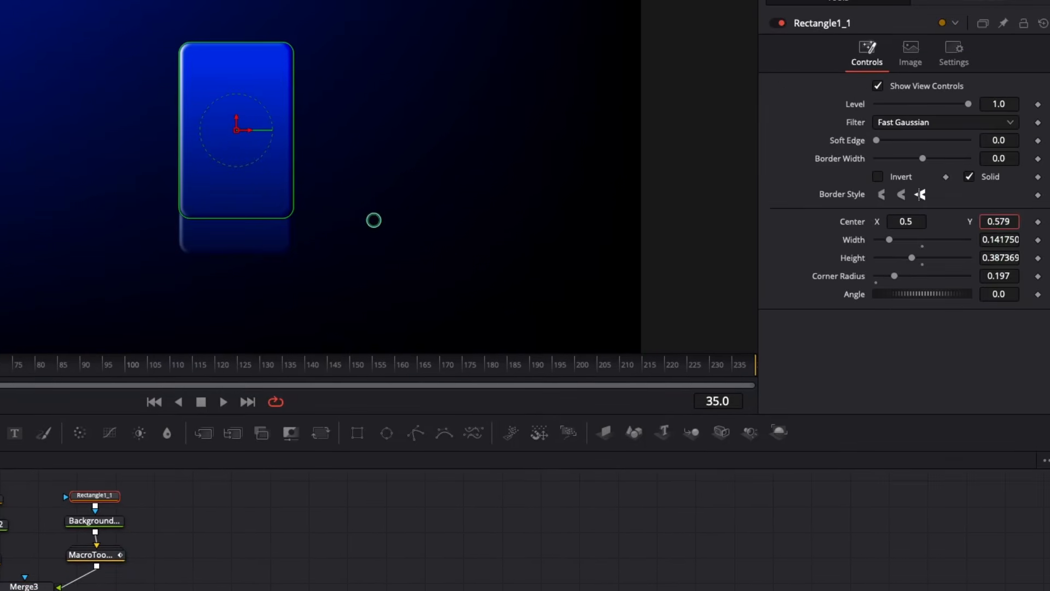
{"action": "left_click_drag", "start_coordinate": [1005, 237], "coordinate": [942, 231]}
{"action": "left_click_drag", "start_coordinate": [1004, 256], "coordinate": [760, 258]}
{"action": "left_click_drag", "start_coordinate": [1004, 220], "coordinate": [408, 206]}
{"action": "left_click_drag", "start_coordinate": [1005, 238], "coordinate": [992, 238]}
{"action": "left_click_drag", "start_coordinate": [902, 220], "coordinate": [905, 220]}
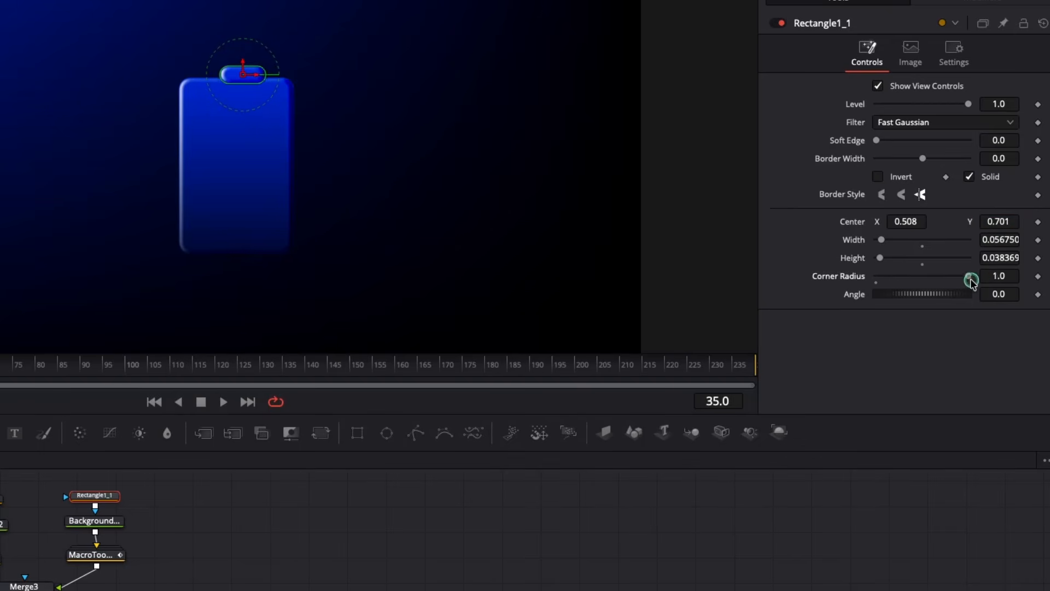
Shorten Background2_1's gradient to fit the battery cap, starting at Y about 0.639 and ending at Y about 0.750
{"action": "left_click", "coordinate": [95, 520]}
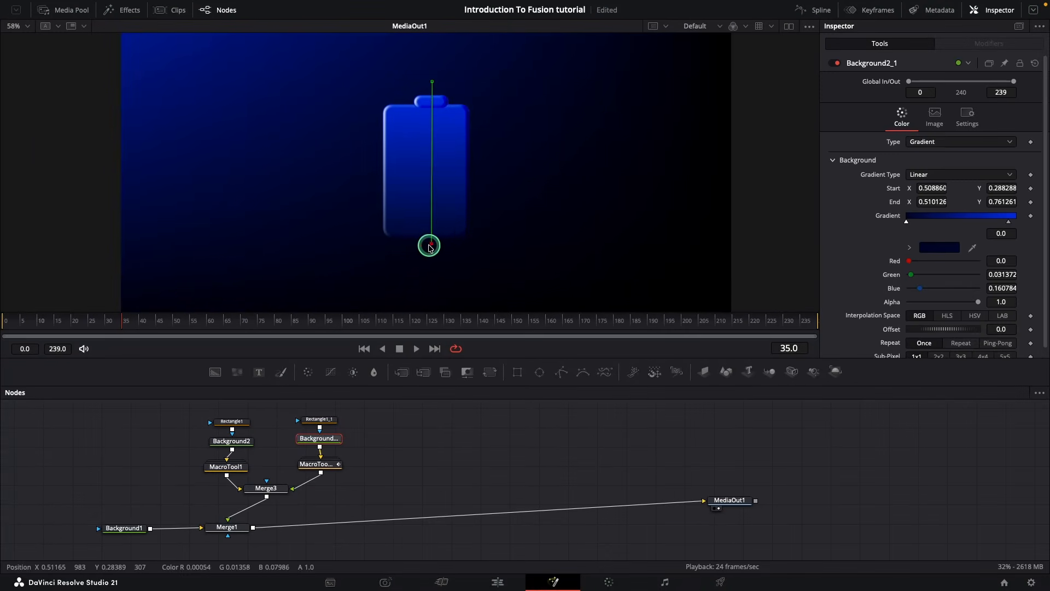
{"action": "left_click_drag", "start_coordinate": [430, 247], "coordinate": [432, 130]}
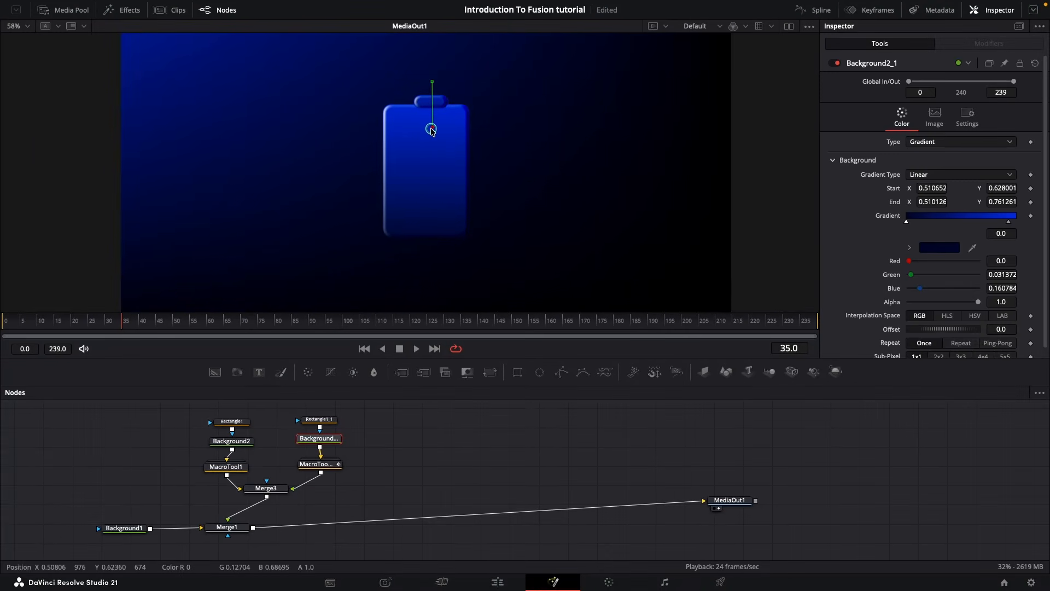
{"action": "left_click_drag", "start_coordinate": [432, 82], "coordinate": [432, 86]}
{"action": "left_click", "coordinate": [394, 460]}
{"action": "left_click", "coordinate": [450, 112]}
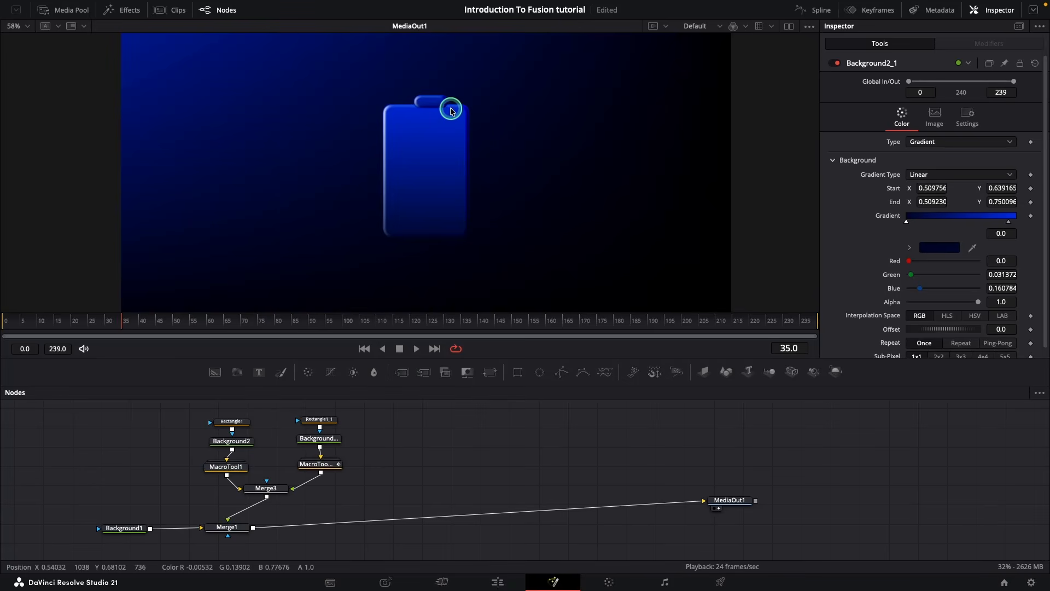
Swap Merge3's foreground and background inputs so that the battery body overlaps the cap
{"action": "scroll", "coordinate": [438, 224], "scroll_direction": "up", "scroll_amount": 3}
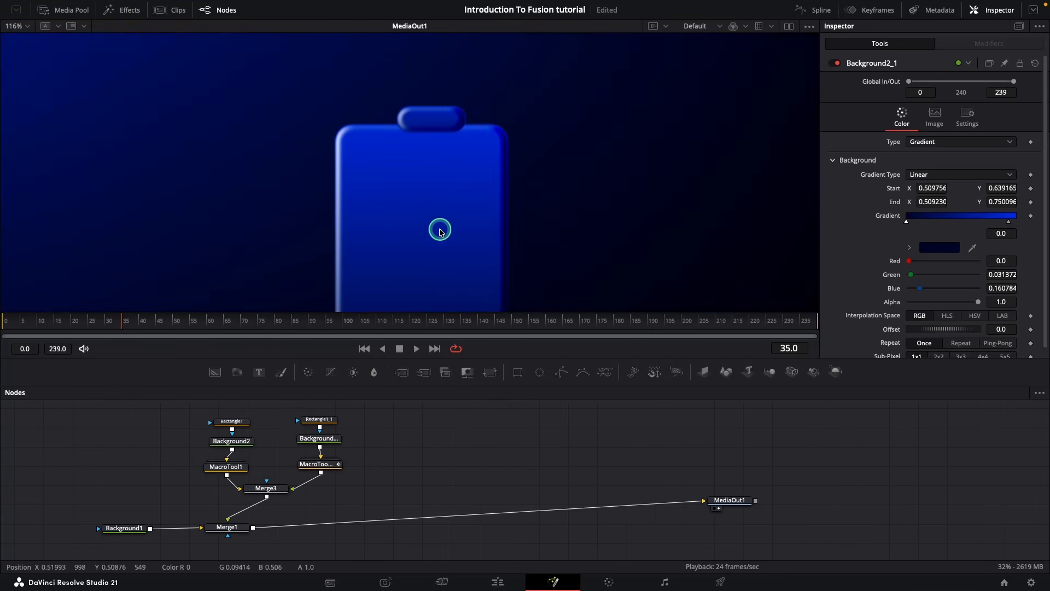
{"action": "left_click", "coordinate": [271, 490]}
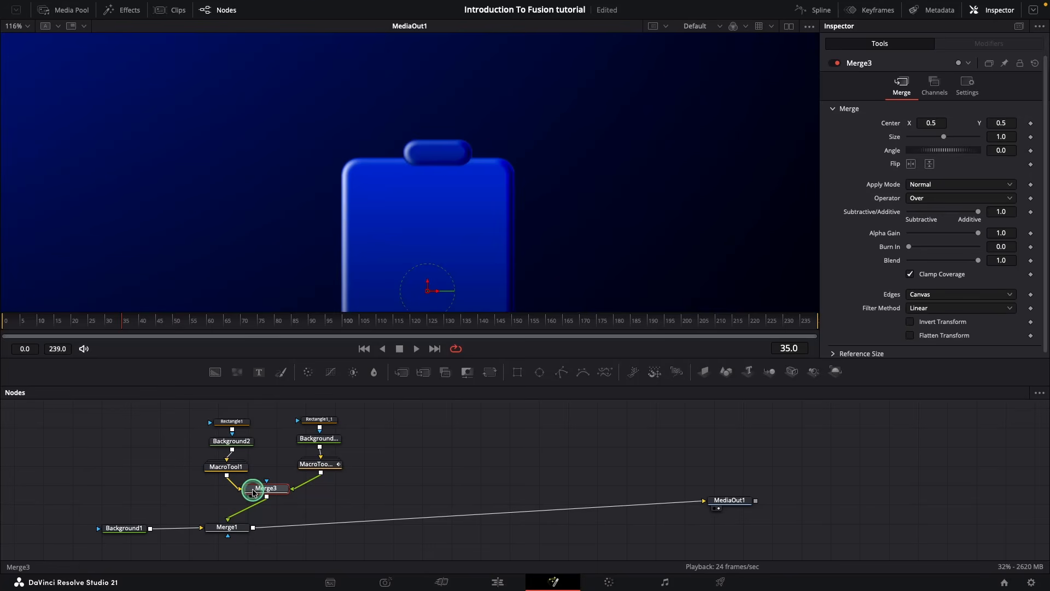
{"action": "key", "text": "super+t"}
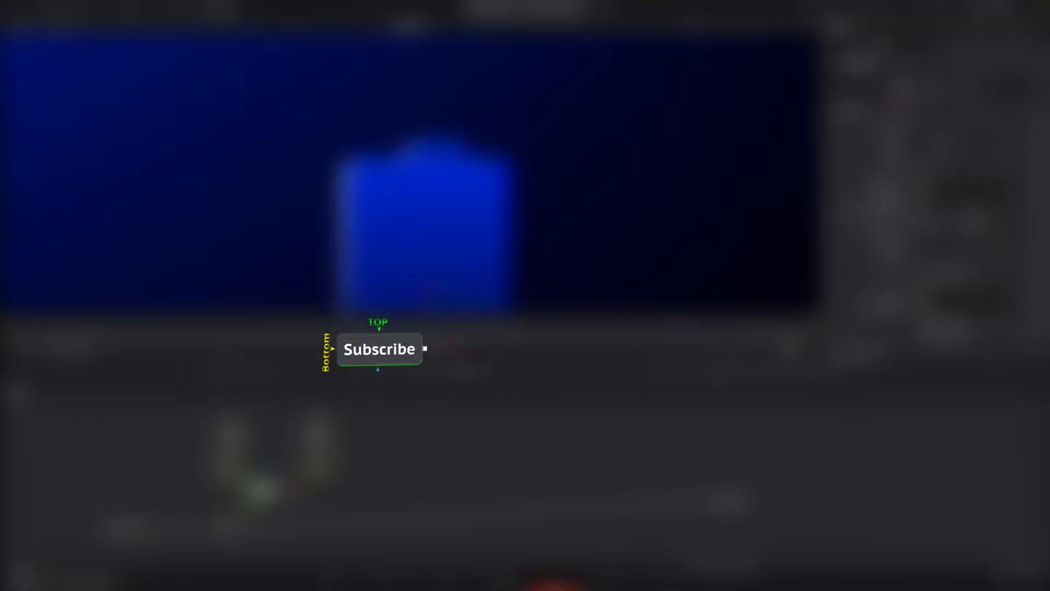
Group the two rectangle branches and Merge3 visually by adding an Underlay around them
{"action": "left_click_drag", "start_coordinate": [168, 414], "coordinate": [405, 497]}
{"action": "key", "text": "shift+space"}
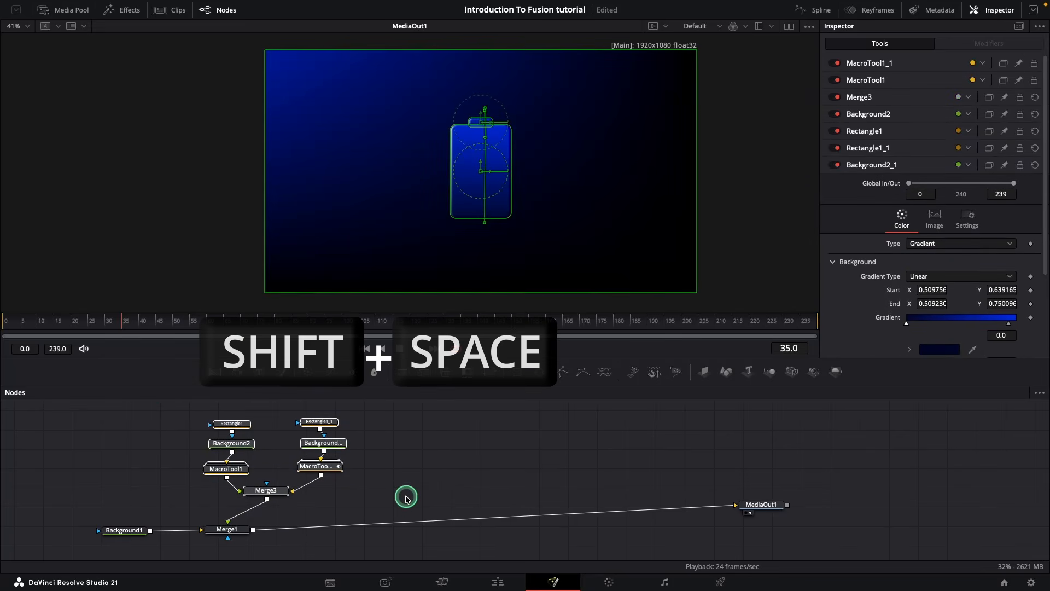
{"action": "type", "text": "unde"}
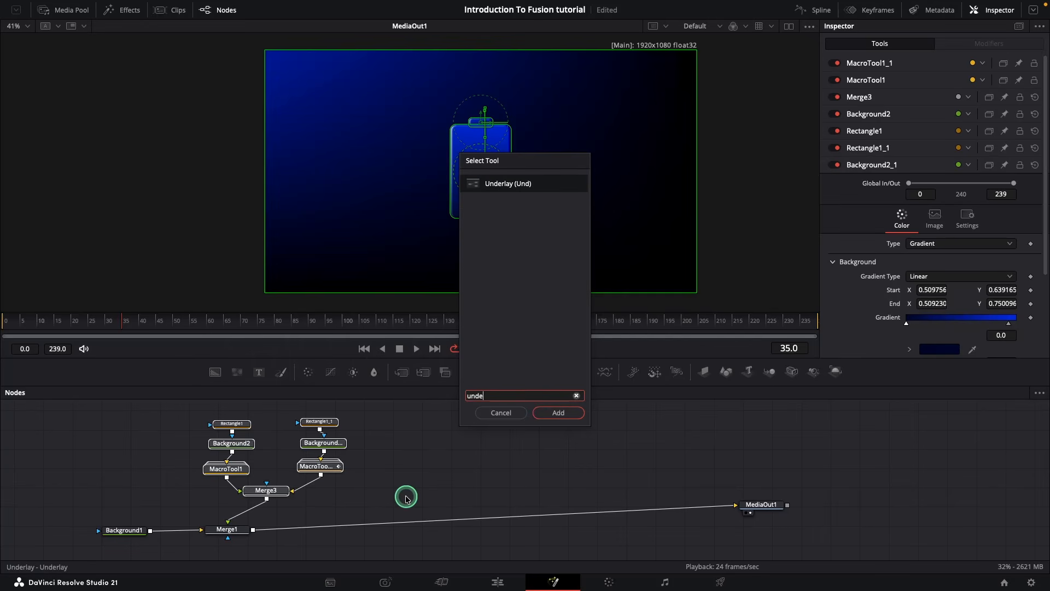
{"action": "key", "text": "Return"}
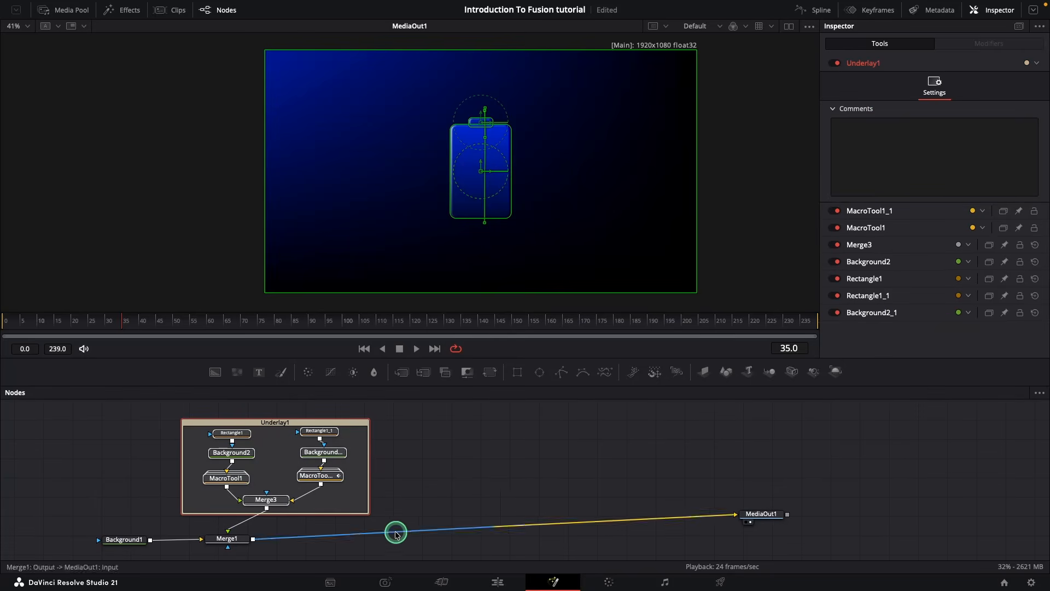
Rename the underlay around the two rectangle branches as Battery
{"action": "left_click", "coordinate": [417, 505]}
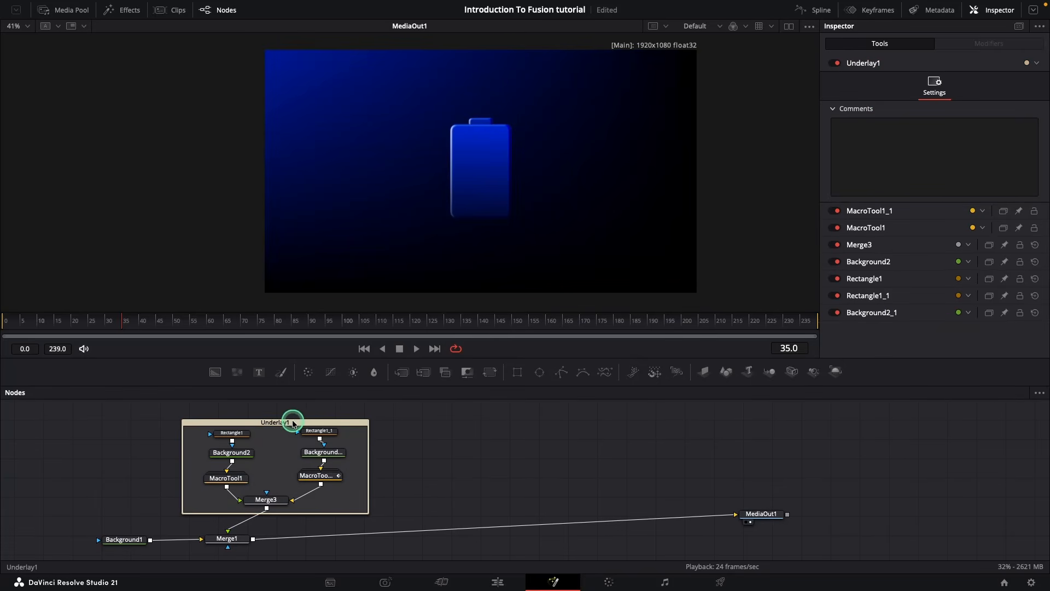
{"action": "right_click", "coordinate": [293, 423]}
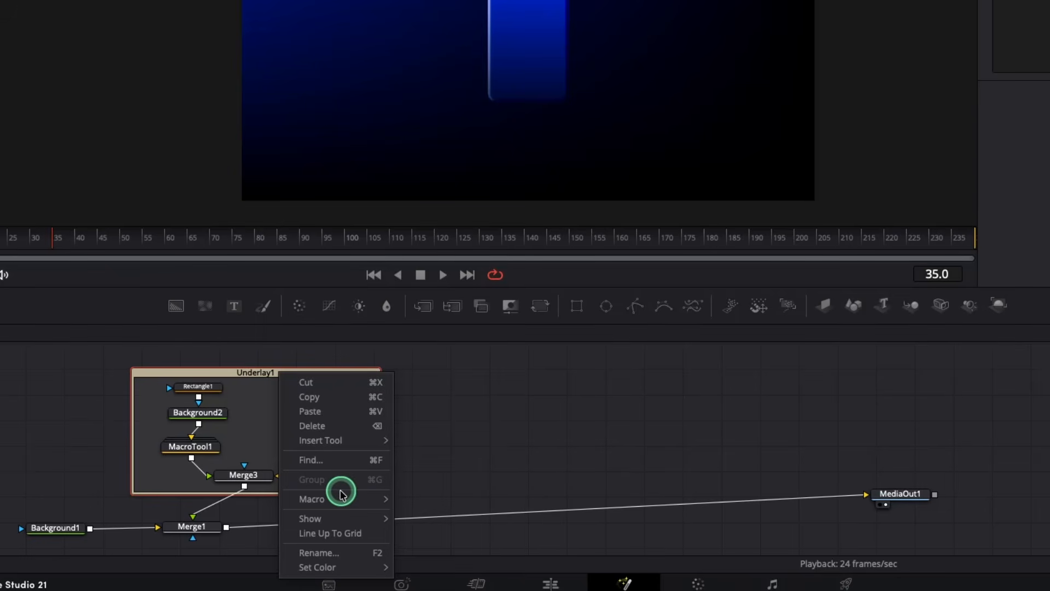
{"action": "left_click", "coordinate": [338, 553]}
{"action": "type", "text": "Battery"}
{"action": "key", "text": "Return"}
Move the Battery group, Merge1 and MediaOut1 far to the right of Background1 to free space in the node graph
{"action": "left_click_drag", "start_coordinate": [289, 377], "coordinate": [772, 365]}
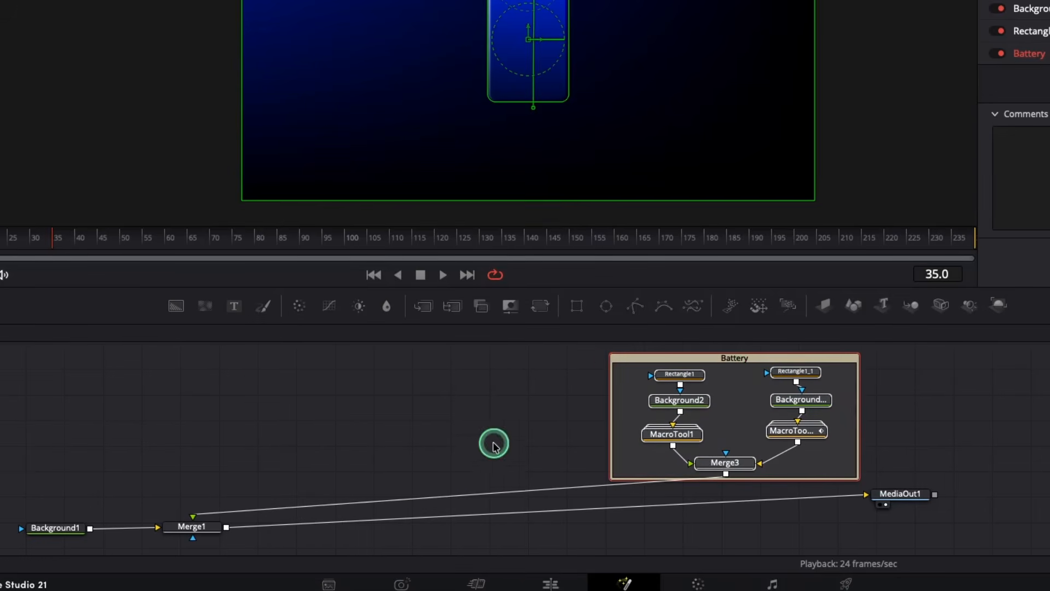
{"action": "left_click_drag", "start_coordinate": [167, 527], "coordinate": [719, 515]}
{"action": "left_click_drag", "start_coordinate": [903, 495], "coordinate": [937, 516]}
{"action": "left_click_drag", "start_coordinate": [328, 431], "coordinate": [487, 428]}
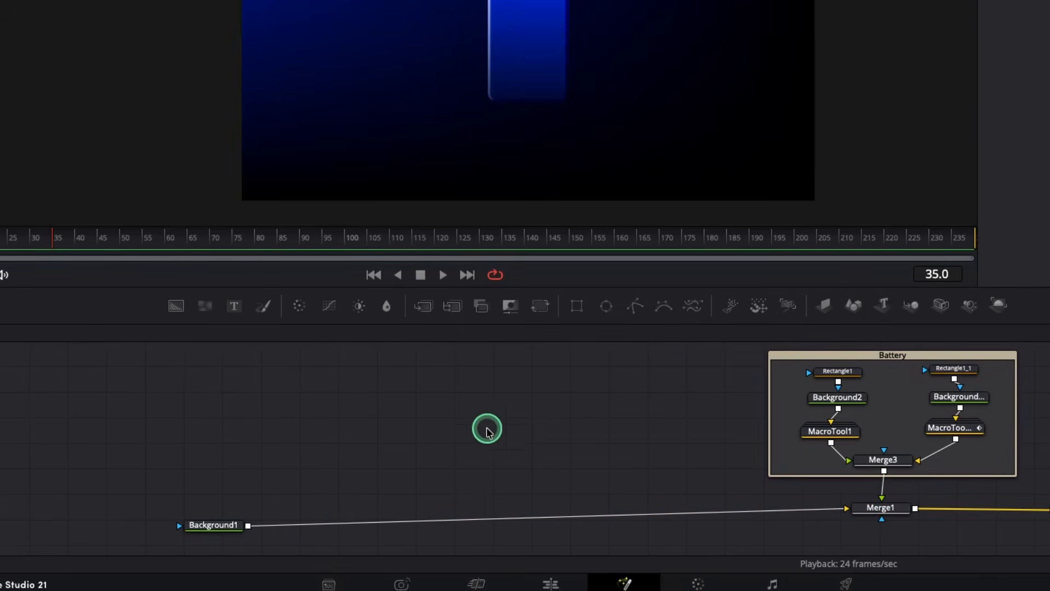
{"action": "left_click_drag", "start_coordinate": [188, 527], "coordinate": [120, 501]}
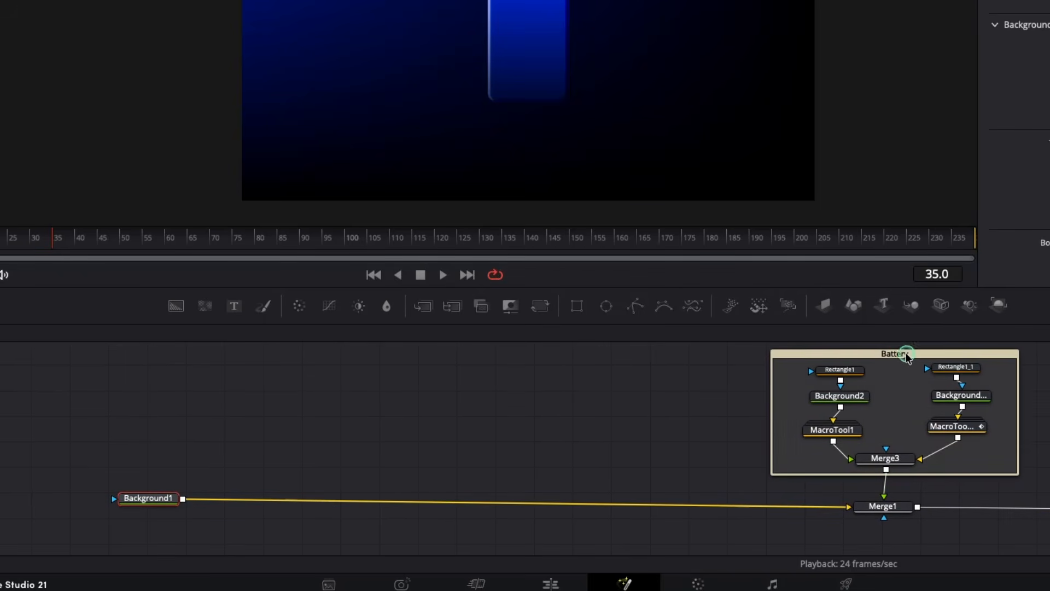
Disconnect the Battery group's Merge3 output from Merge1 and nudge the group and Background1 farther apart
{"action": "left_click_drag", "start_coordinate": [907, 356], "coordinate": [900, 346]}
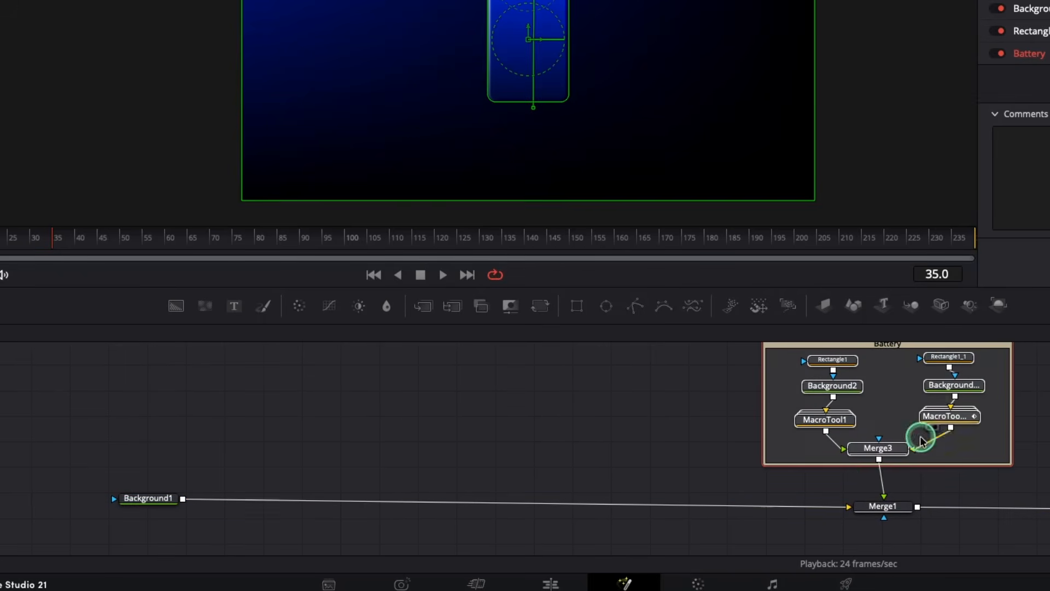
{"action": "left_click", "coordinate": [593, 452]}
{"action": "left_click_drag", "start_coordinate": [141, 499], "coordinate": [130, 500]}
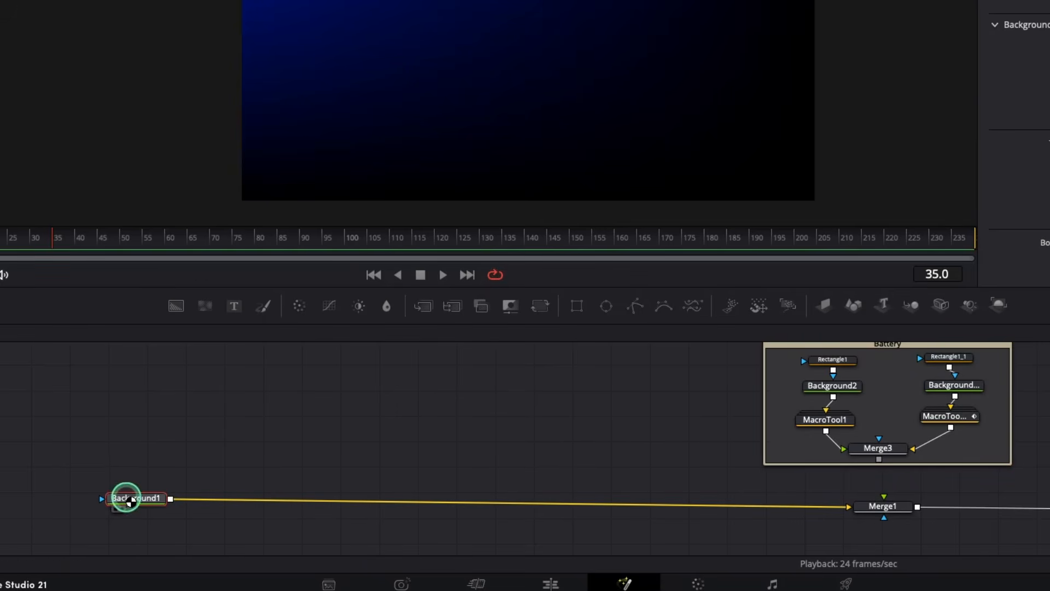
Add a new Background node and merge it over Background1
{"action": "left_click", "coordinate": [173, 309]}
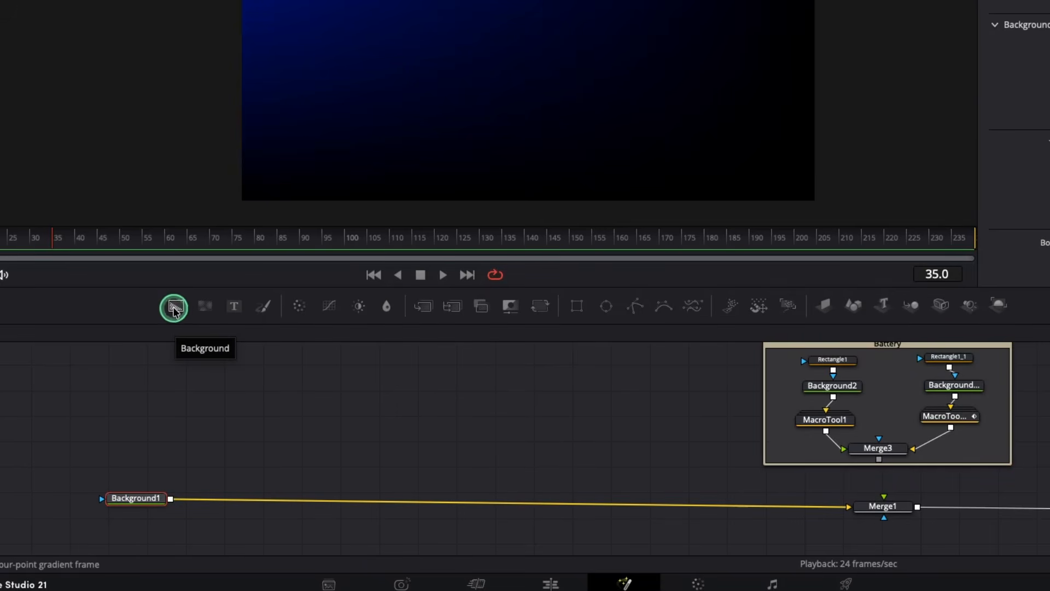
{"action": "left_click_drag", "start_coordinate": [174, 309], "coordinate": [226, 452]}
{"action": "mouse_move", "coordinate": [262, 451]}
{"action": "left_mouse_down"}
{"action": "mouse_move", "coordinate": [169, 503]}
{"action": "mouse_move", "coordinate": [208, 518]}
{"action": "left_mouse_up"}
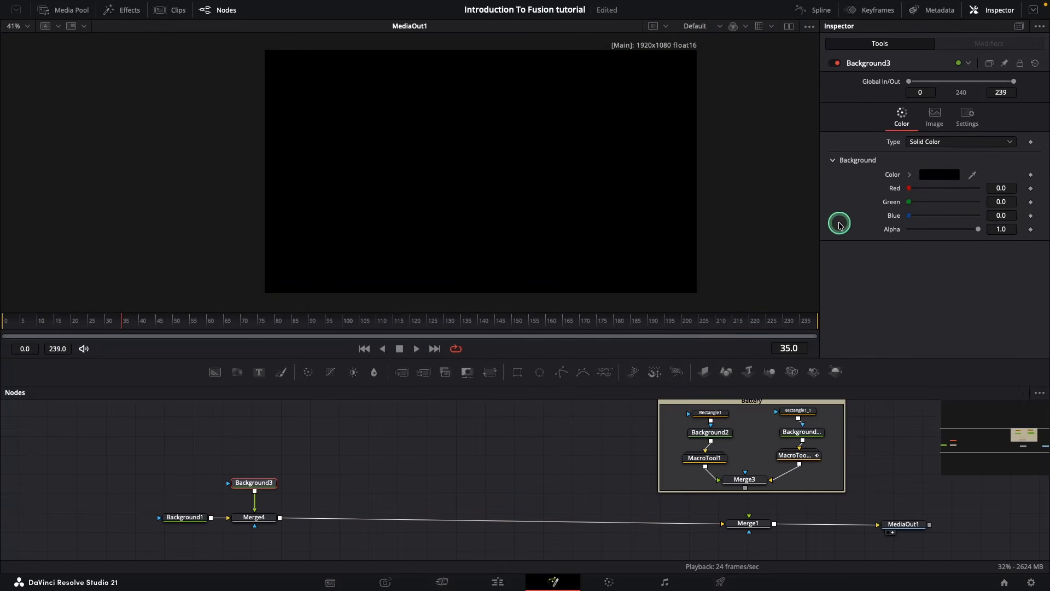
Set Background3's solid color to the dark grey Lead swatch
{"action": "left_click", "coordinate": [948, 169]}
{"action": "left_click", "coordinate": [876, 253]}
{"action": "left_click", "coordinate": [777, 311]}
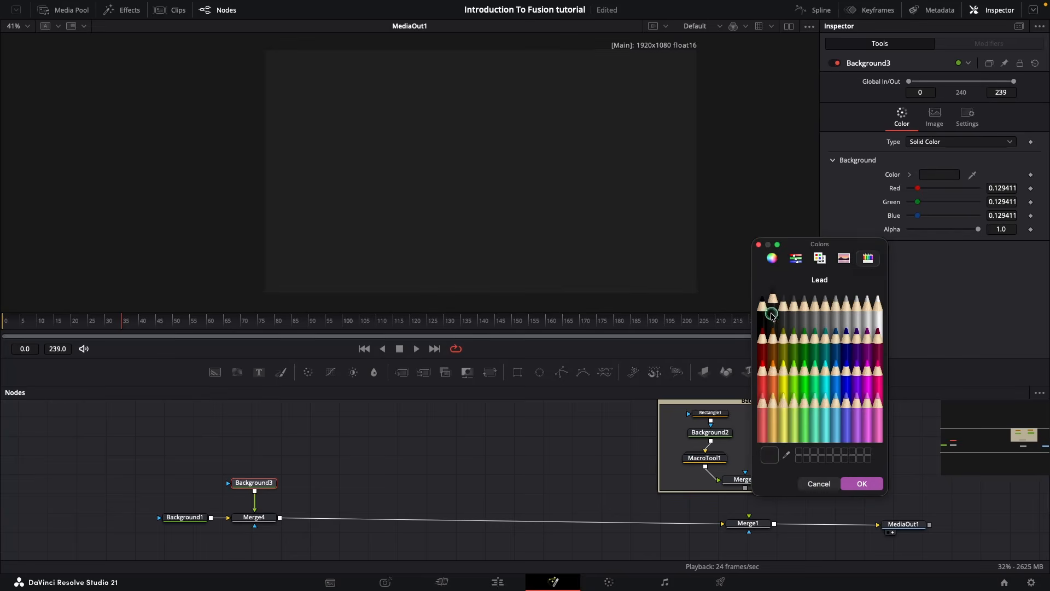
{"action": "left_click", "coordinate": [414, 460]}
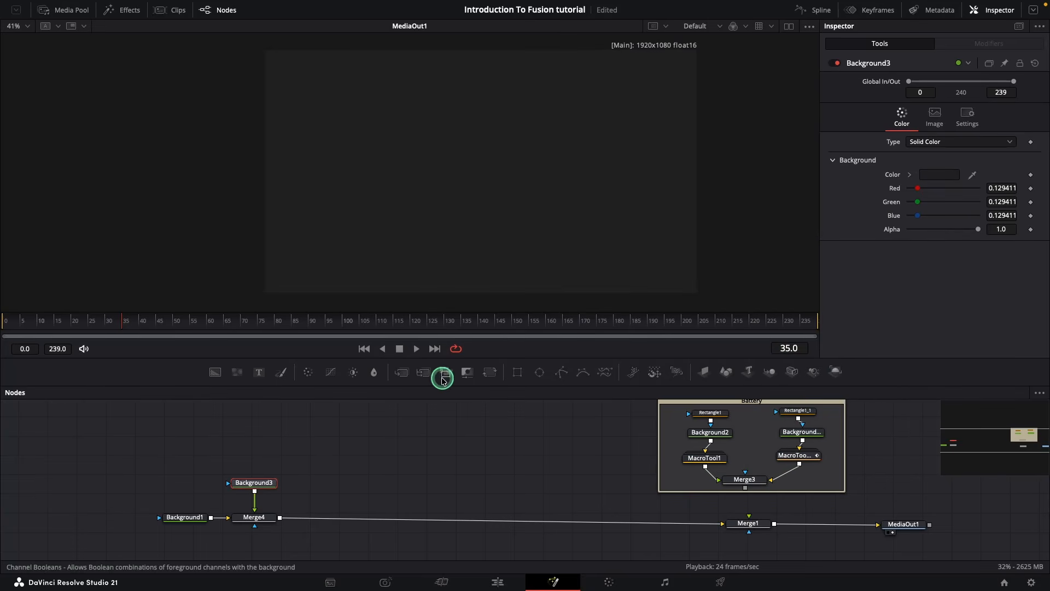
Mask Background3 with a rectangle about 0.051 wide and 0.068 high
{"action": "left_click", "coordinate": [517, 372]}
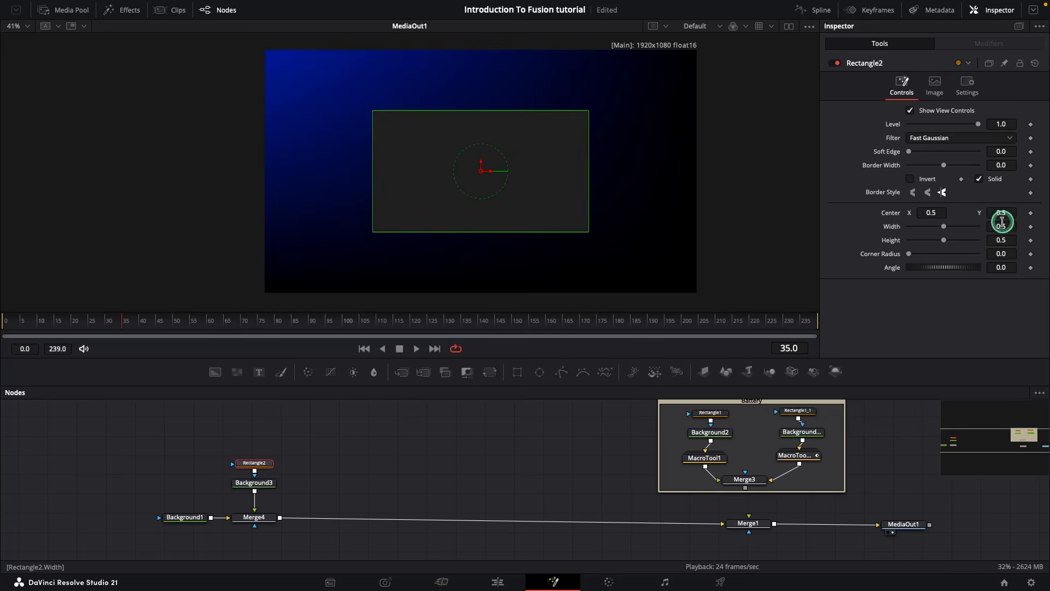
{"action": "mouse_move", "coordinate": [1002, 225]}
{"action": "left_mouse_down"}
{"action": "mouse_move", "coordinate": [755, 230]}
{"action": "mouse_move", "coordinate": [768, 254]}
{"action": "mouse_move", "coordinate": [1007, 227]}
{"action": "left_mouse_up"}
{"action": "left_click_drag", "start_coordinate": [1005, 240], "coordinate": [993, 237]}
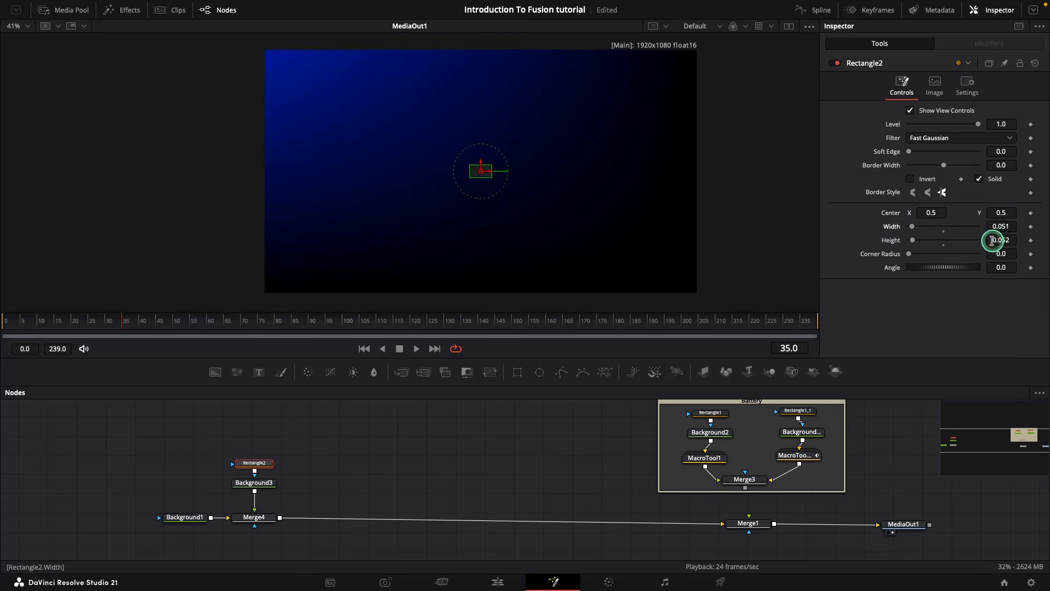
Insert a copy of the MacroTool1 bevel between Background3 and Merge4, and reduce its Edge Width to about 0.126
{"action": "left_click", "coordinate": [704, 458]}
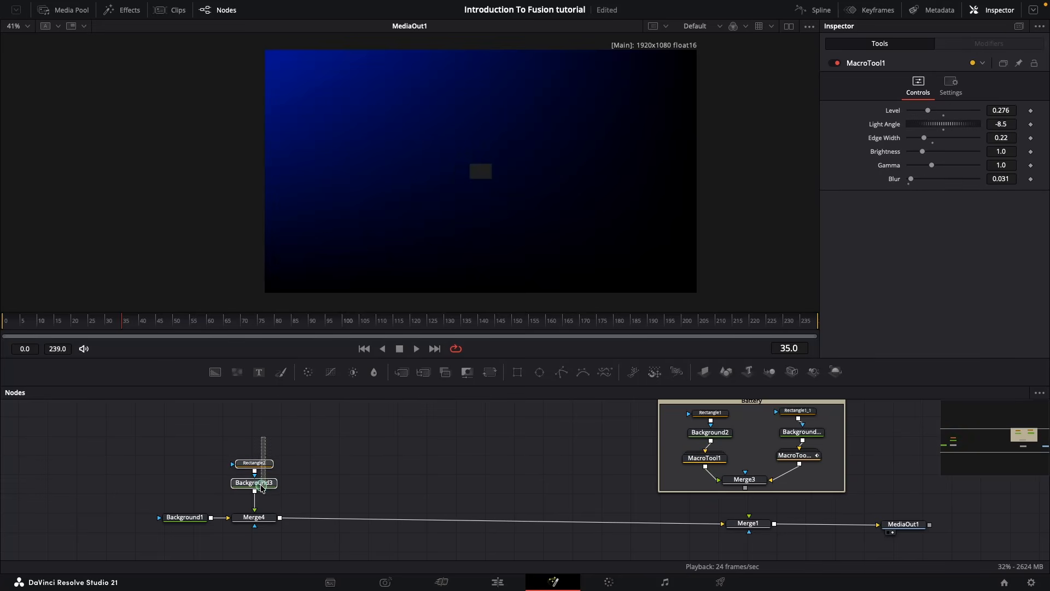
{"action": "left_click_drag", "start_coordinate": [261, 487], "coordinate": [262, 463]}
{"action": "left_click", "coordinate": [696, 458]}
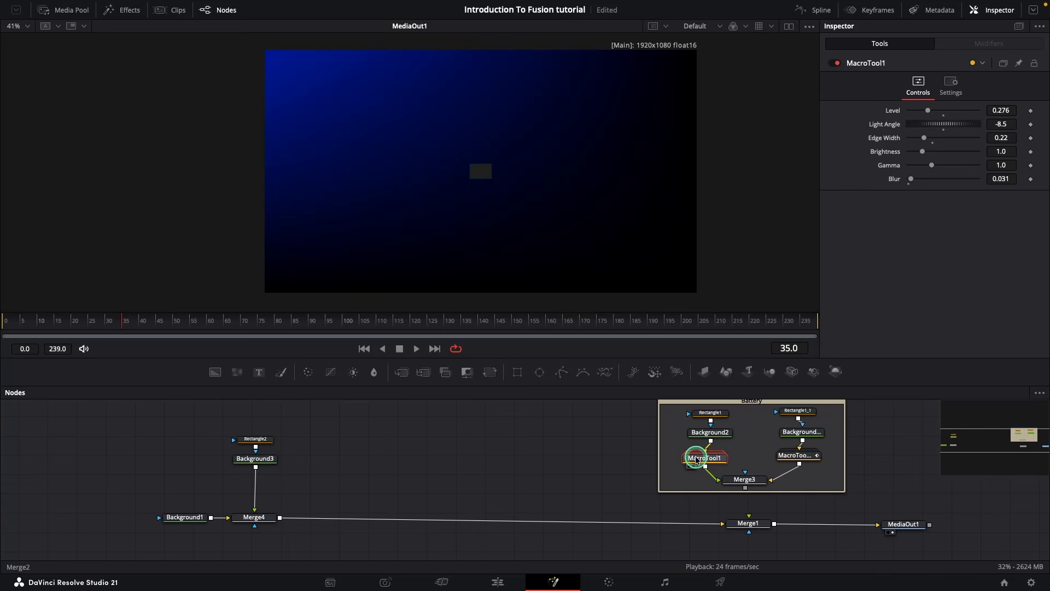
{"action": "left_click", "coordinate": [270, 457]}
{"action": "key", "text": "ctrl+v"}
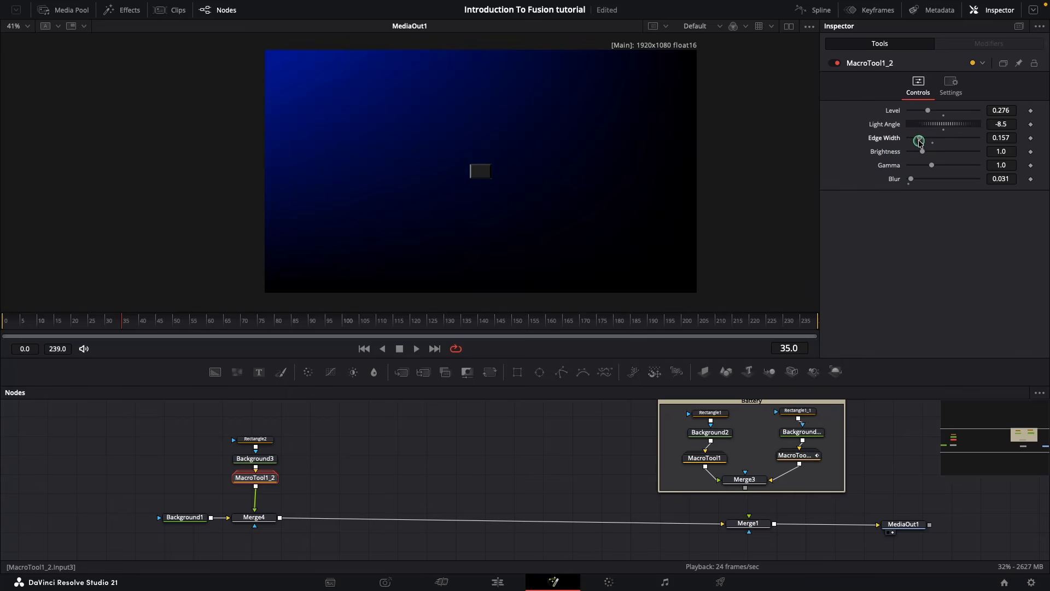
{"action": "left_click", "coordinate": [268, 438]}
{"action": "left_click", "coordinate": [416, 467]}
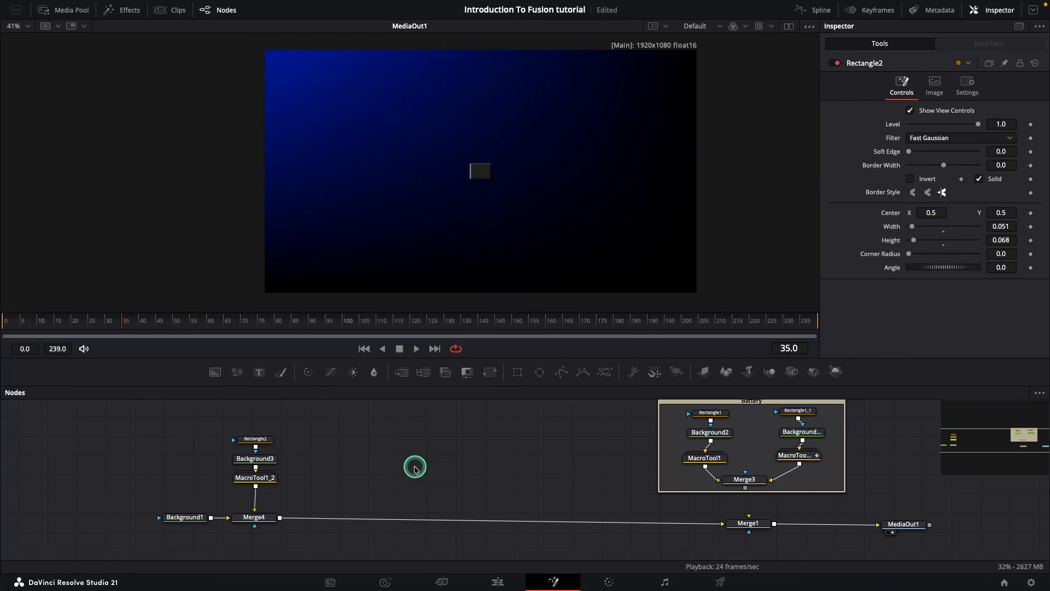
Duplicate the Rectangle2, Background3 and bevel branch, and merge the copy with the original branch
{"action": "left_click_drag", "start_coordinate": [280, 495], "coordinate": [269, 432]}
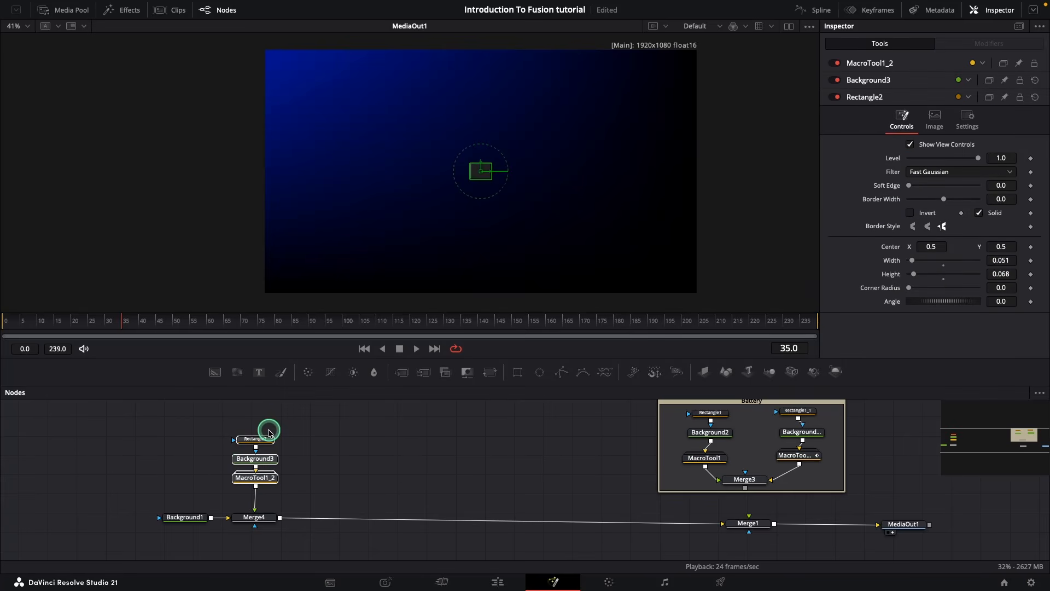
{"action": "key", "text": "ctrl+v"}
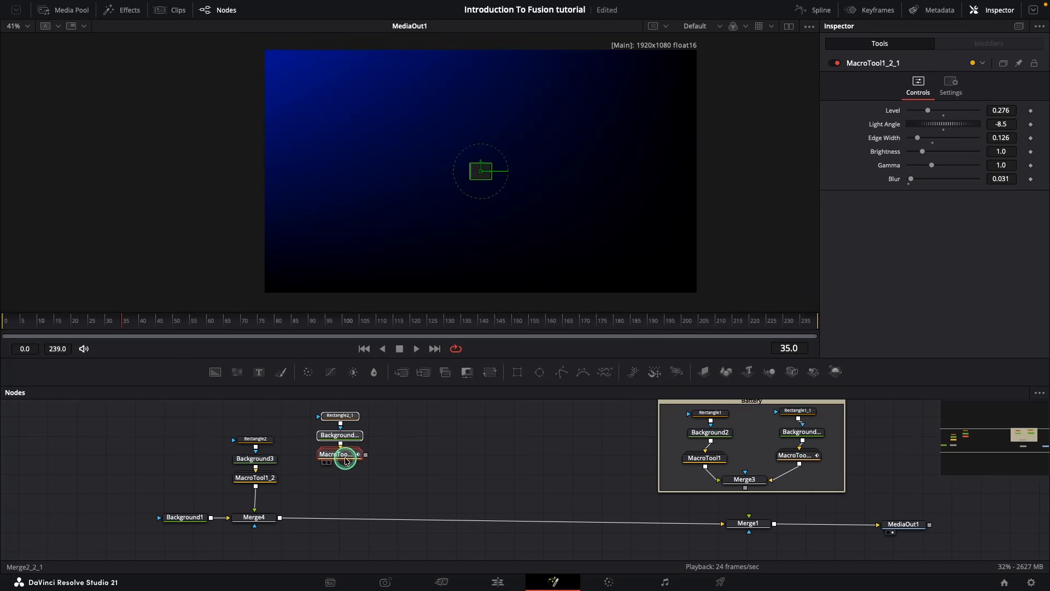
{"action": "left_click_drag", "start_coordinate": [346, 461], "coordinate": [257, 487]}
{"action": "left_click_drag", "start_coordinate": [340, 478], "coordinate": [288, 498]}
{"action": "left_click_drag", "start_coordinate": [390, 475], "coordinate": [332, 479]}
Tidy the node graph by lowering Background1 and Merge4 and shifting the two new branches with Merge5 up above them
{"action": "left_click_drag", "start_coordinate": [259, 520], "coordinate": [265, 538]}
{"action": "left_click_drag", "start_coordinate": [194, 519], "coordinate": [155, 536]}
{"action": "left_click_drag", "start_coordinate": [264, 539], "coordinate": [260, 537]}
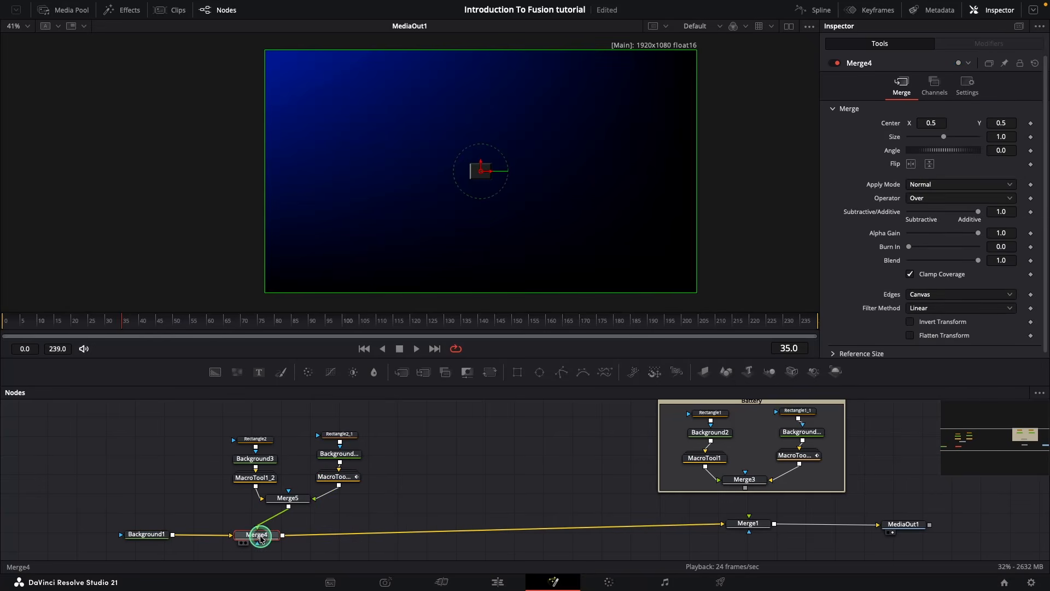
{"action": "left_click_drag", "start_coordinate": [358, 517], "coordinate": [215, 422]}
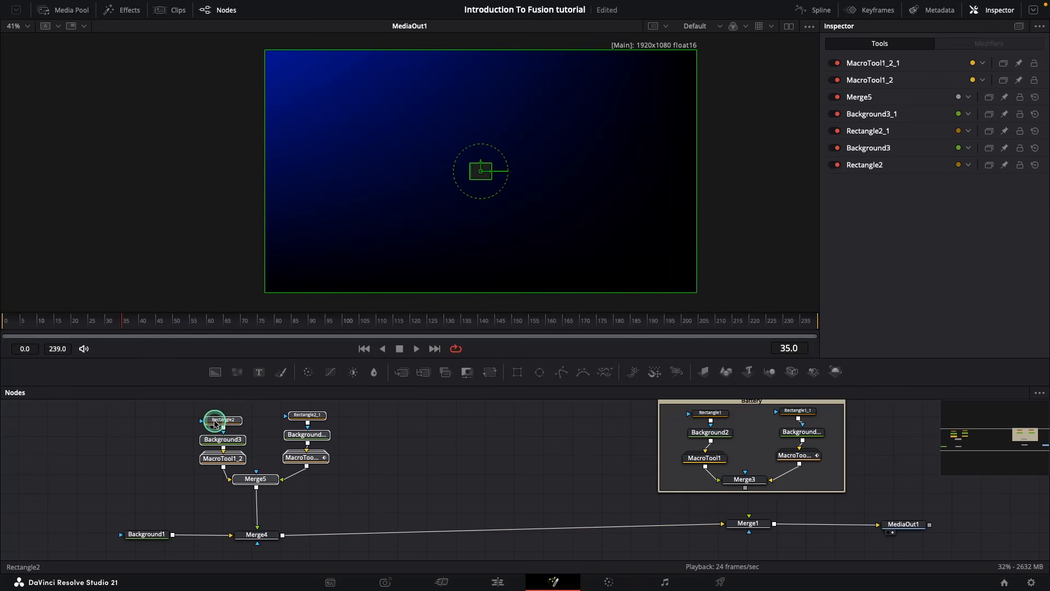
{"action": "left_click", "coordinate": [342, 504]}
Offset Rectangle2_1 to centre X about 0.536 and resize it to about 0.056 wide and 0.058 high
{"action": "left_click", "coordinate": [309, 415]}
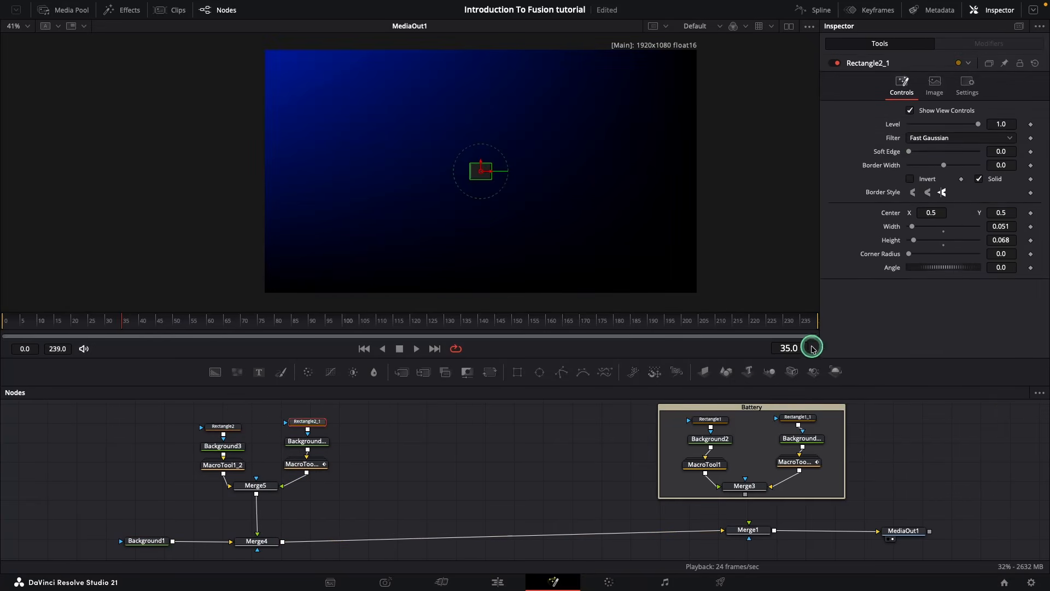
{"action": "left_click_drag", "start_coordinate": [936, 212], "coordinate": [953, 212]}
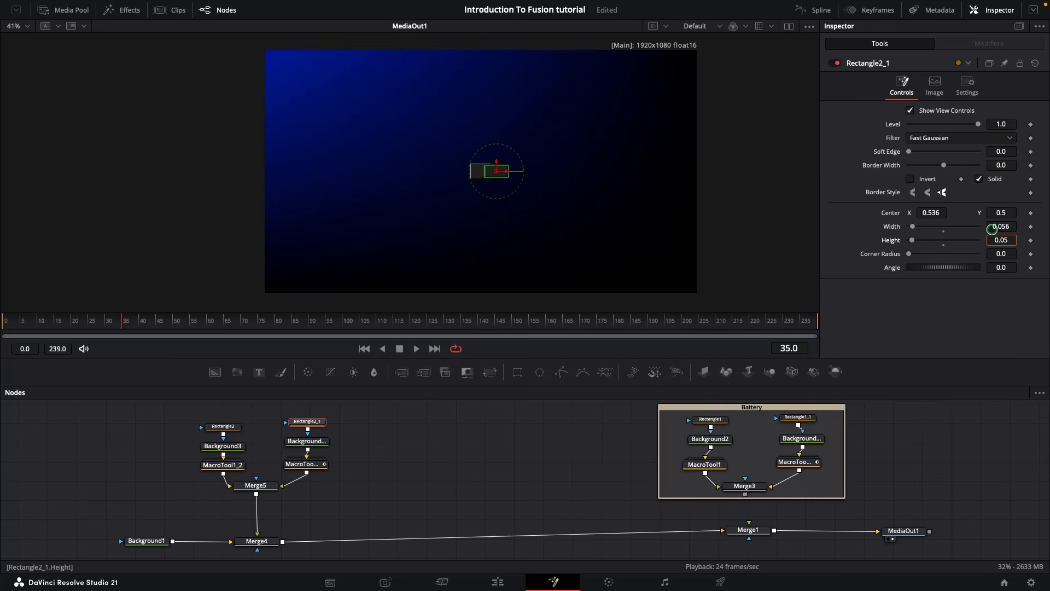
{"action": "scroll", "coordinate": [469, 230], "scroll_direction": "up", "scroll_amount": 5}
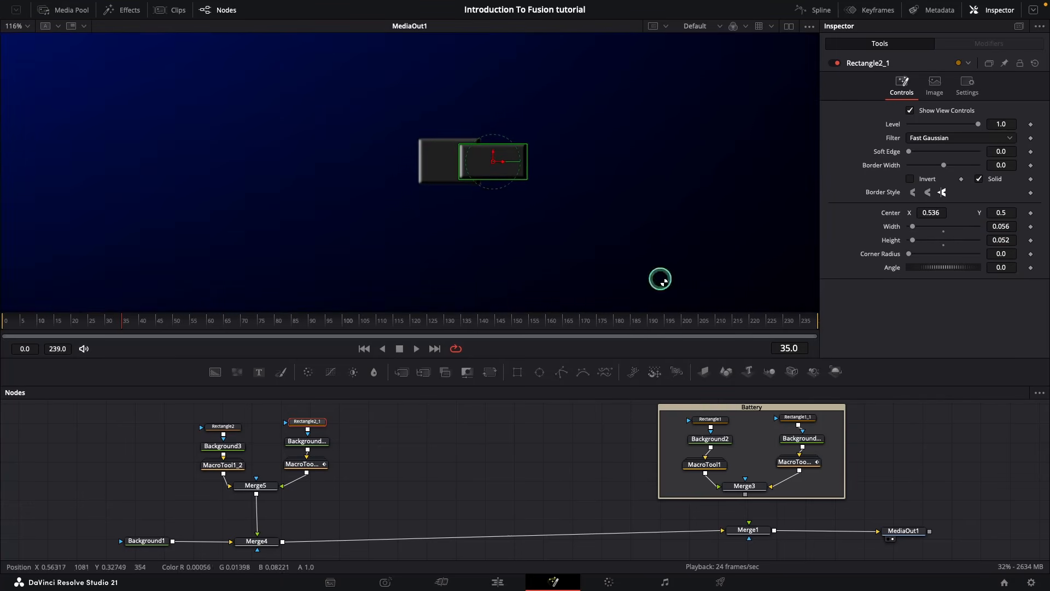
{"action": "left_click_drag", "start_coordinate": [1001, 240], "coordinate": [1002, 241]}
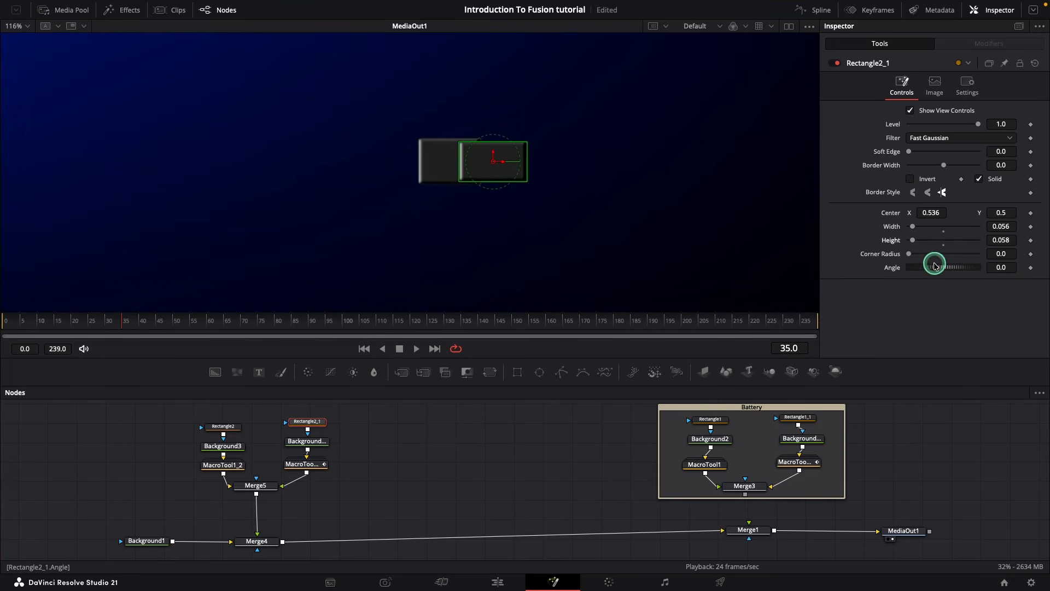
Swap Merge5's inputs so the larger block overlaps the smaller, and round the blocks, giving Rectangle2_1 corner radius about 0.181 and centre X 0.531
{"action": "left_click", "coordinate": [250, 486]}
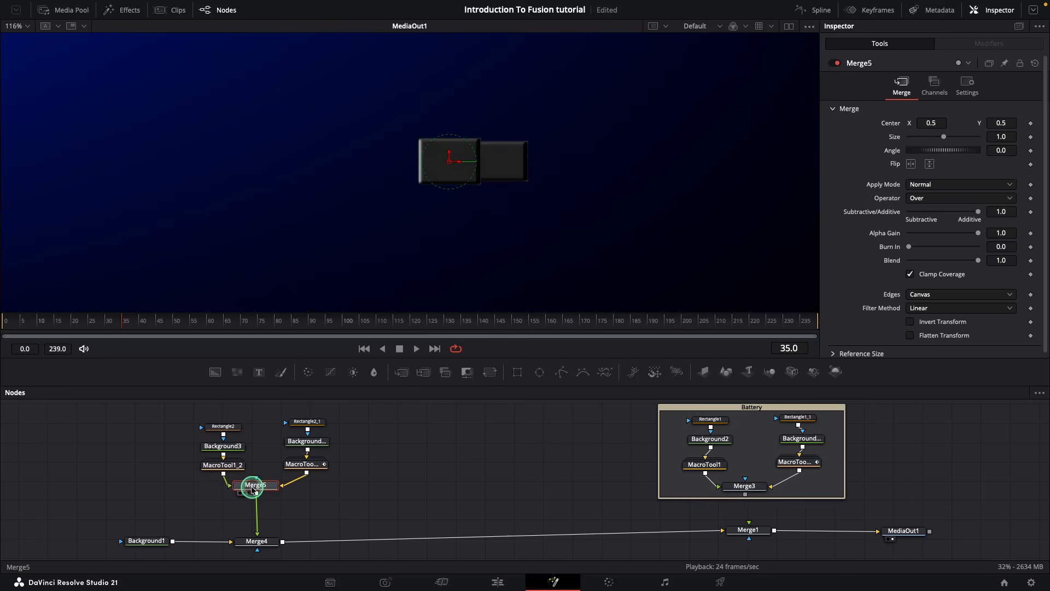
{"action": "left_click", "coordinate": [487, 450]}
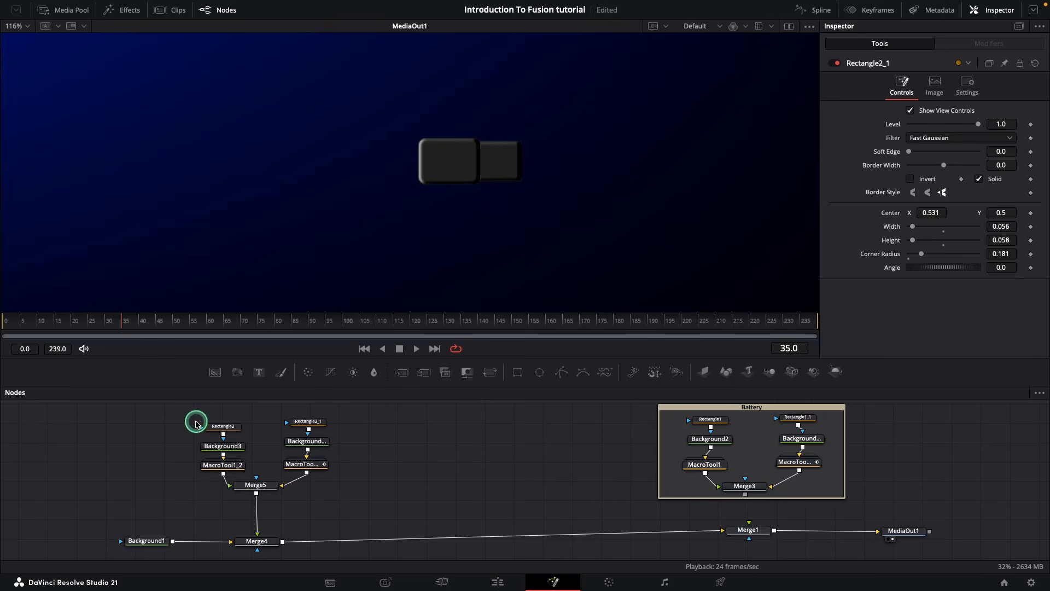
Add another Background node merged over Merge5's output, and arrange Merge5 and Merge6 neatly below their branches
{"action": "left_click_drag", "start_coordinate": [215, 373], "coordinate": [255, 495]}
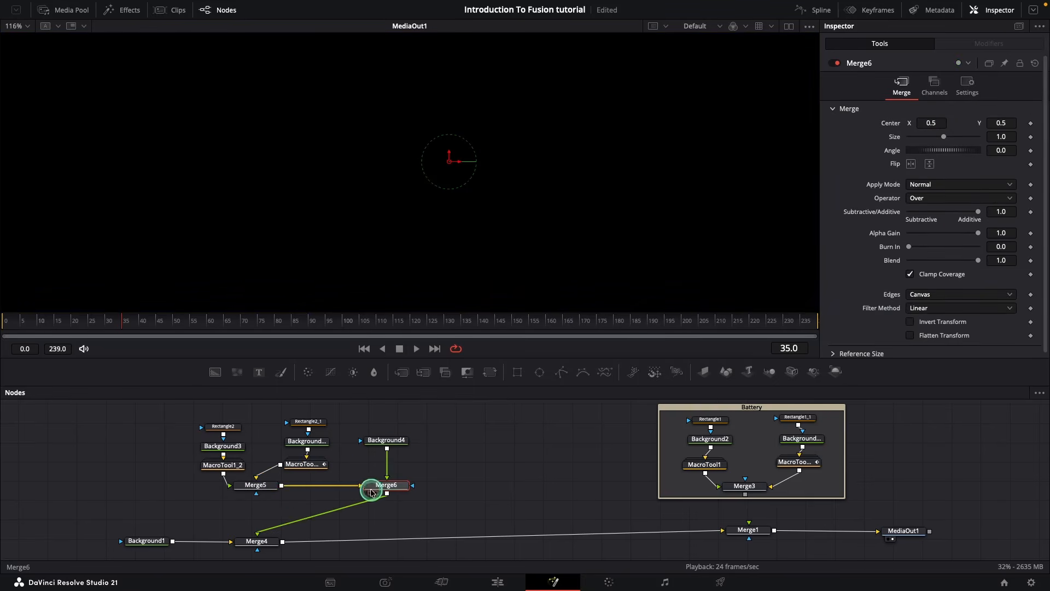
{"action": "left_click_drag", "start_coordinate": [370, 488], "coordinate": [324, 493]}
{"action": "left_click_drag", "start_coordinate": [256, 486], "coordinate": [253, 494]}
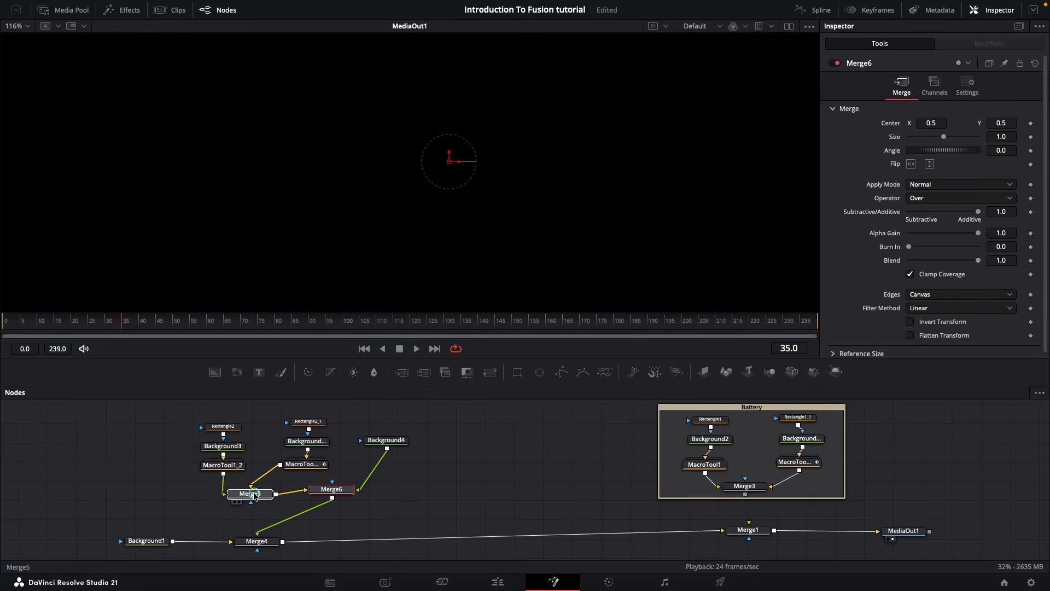
{"action": "left_click_drag", "start_coordinate": [336, 492], "coordinate": [360, 488]}
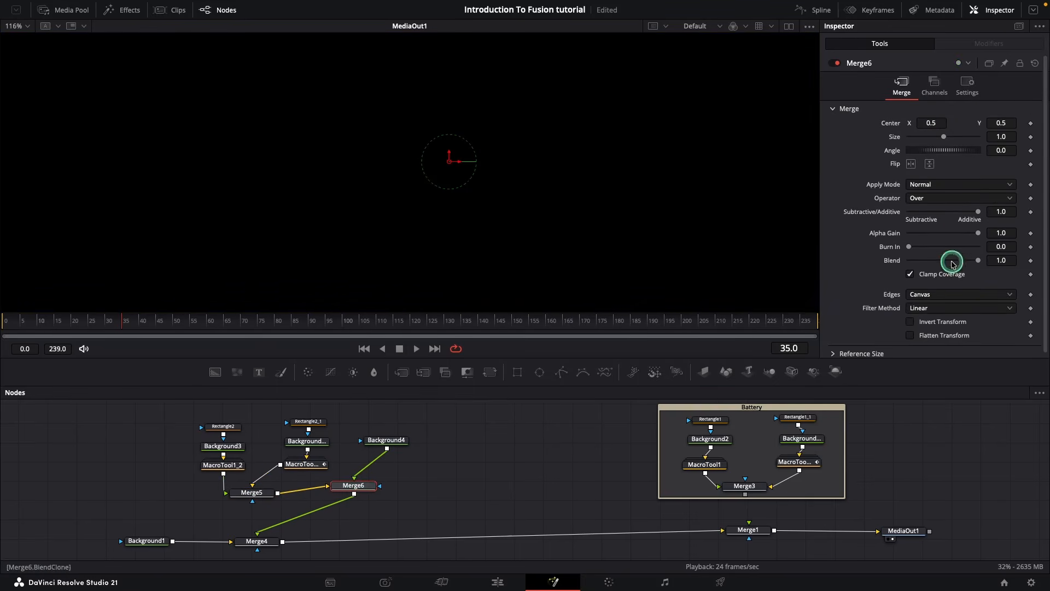
Set Background4's solid color to white
{"action": "left_click", "coordinate": [406, 440]}
{"action": "left_click", "coordinate": [934, 176]}
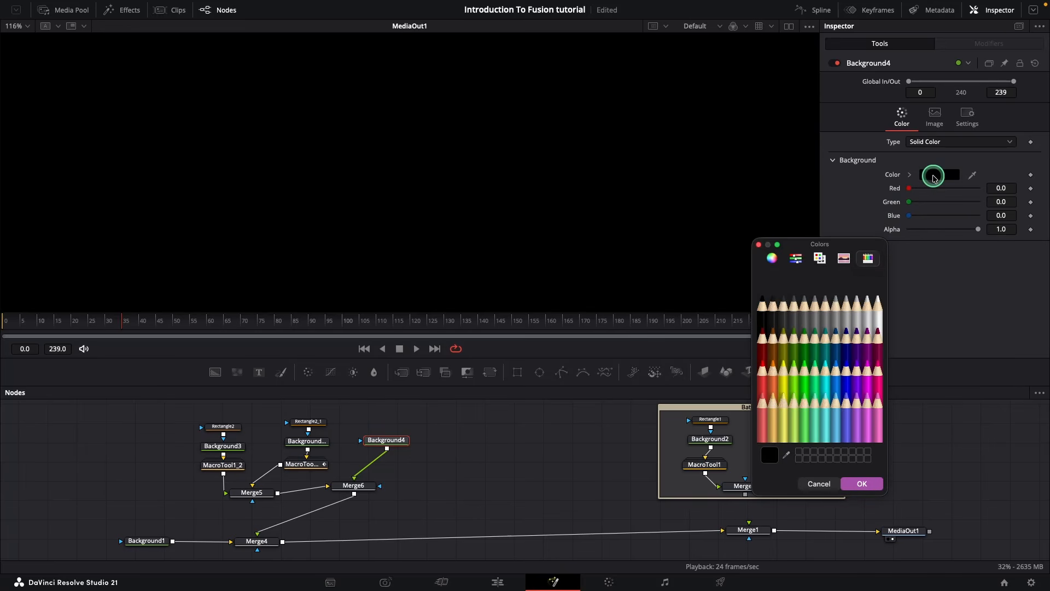
{"action": "left_click", "coordinate": [868, 305]}
{"action": "left_click", "coordinate": [877, 305]}
{"action": "left_click", "coordinate": [863, 483]}
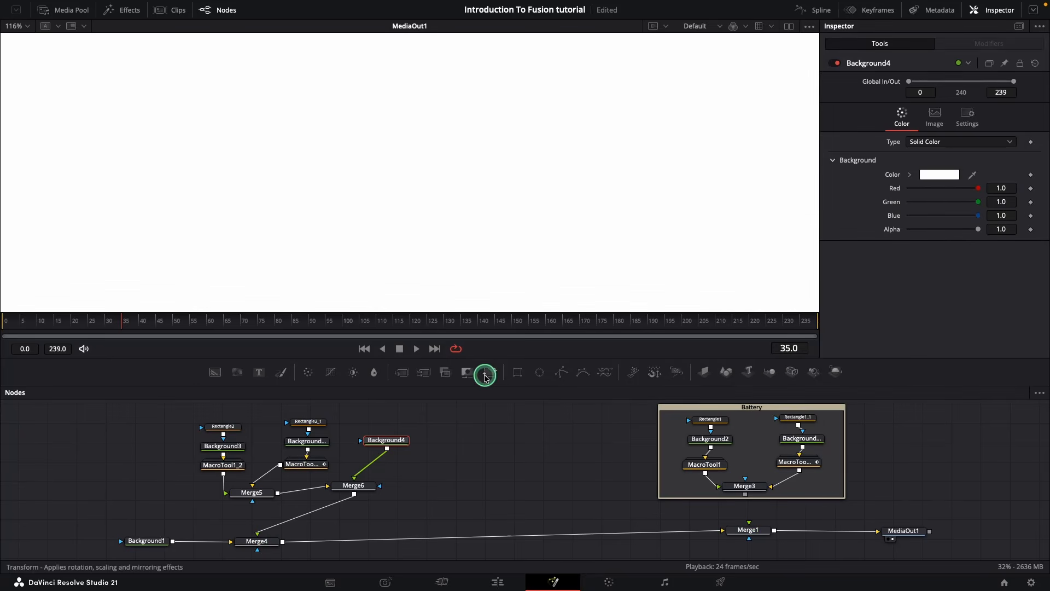
Mask Background4 with a new rectangle about 0.039 wide and 0.024 high
{"action": "left_click", "coordinate": [518, 372]}
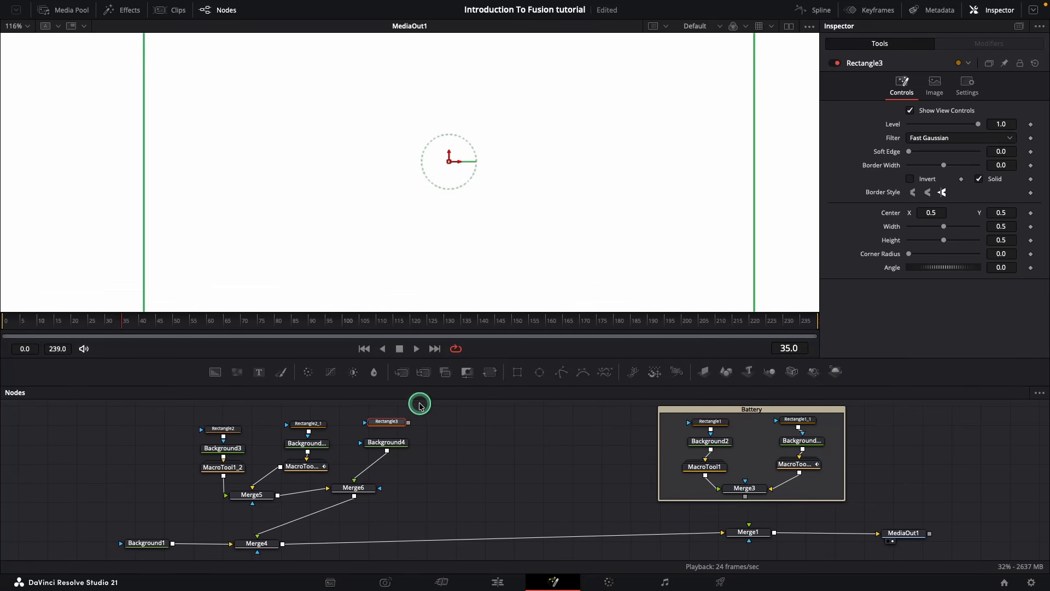
{"action": "left_click_drag", "start_coordinate": [409, 423], "coordinate": [386, 442]}
{"action": "left_click_drag", "start_coordinate": [944, 226], "coordinate": [911, 226]}
{"action": "left_click_drag", "start_coordinate": [944, 240], "coordinate": [910, 239]}
{"action": "scroll", "coordinate": [496, 205], "scroll_direction": "up", "scroll_amount": 5}
{"action": "scroll", "coordinate": [492, 210], "scroll_direction": "up", "scroll_amount": 2}
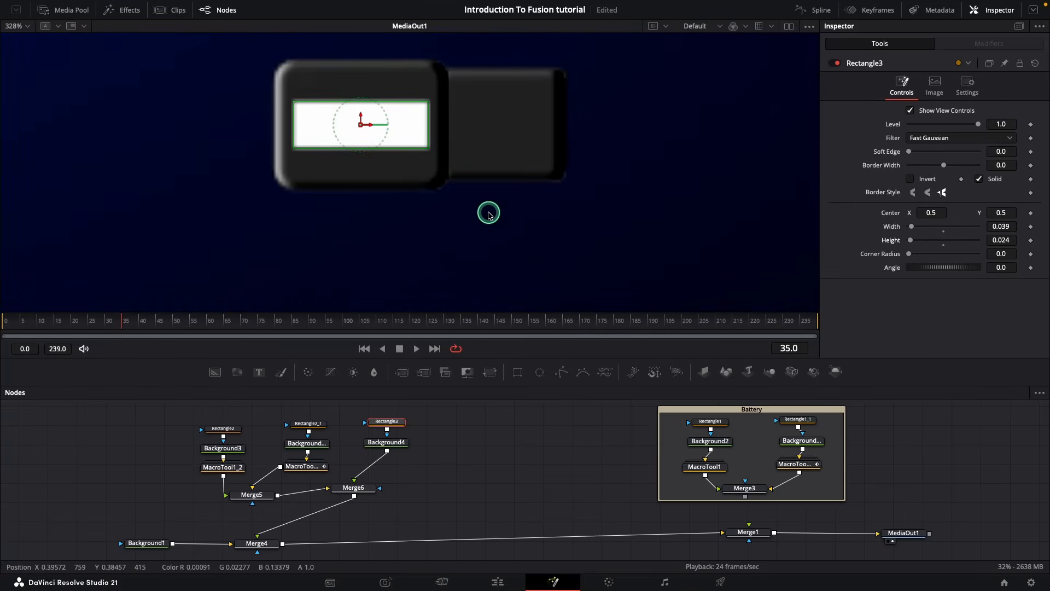
Shrink Rectangle3 to about 0.012 by 0.005 and place it near the smaller block's upper outer corner, at about 0.549, 0.521
{"action": "scroll", "coordinate": [488, 213], "scroll_direction": "up", "scroll_amount": 2}
{"action": "left_click_drag", "start_coordinate": [360, 169], "coordinate": [496, 145]}
{"action": "mouse_move", "coordinate": [1003, 226]}
{"action": "left_mouse_down"}
{"action": "mouse_move", "coordinate": [987, 221]}
{"action": "mouse_move", "coordinate": [995, 236]}
{"action": "mouse_move", "coordinate": [1002, 214]}
{"action": "left_mouse_up"}
{"action": "left_click_drag", "start_coordinate": [931, 213], "coordinate": [937, 213]}
{"action": "left_click_drag", "start_coordinate": [1001, 214], "coordinate": [999, 214]}
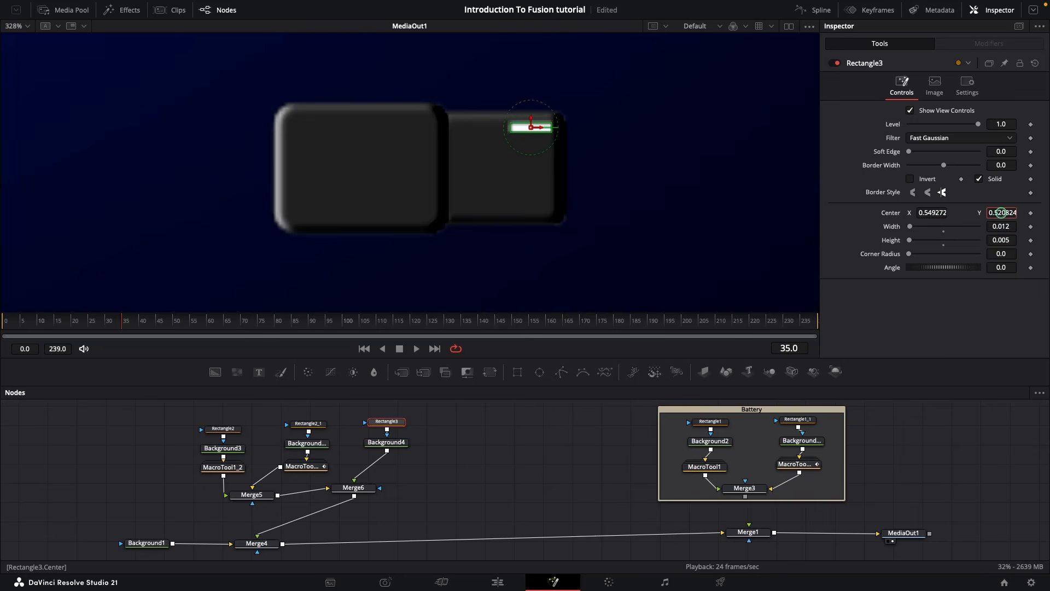
Insert a 2D Duplicate node between Background4 and Merge6 to repeat the small white contact bar
{"action": "left_click", "coordinate": [650, 265]}
{"action": "scroll", "coordinate": [574, 229], "scroll_direction": "down", "scroll_amount": 6}
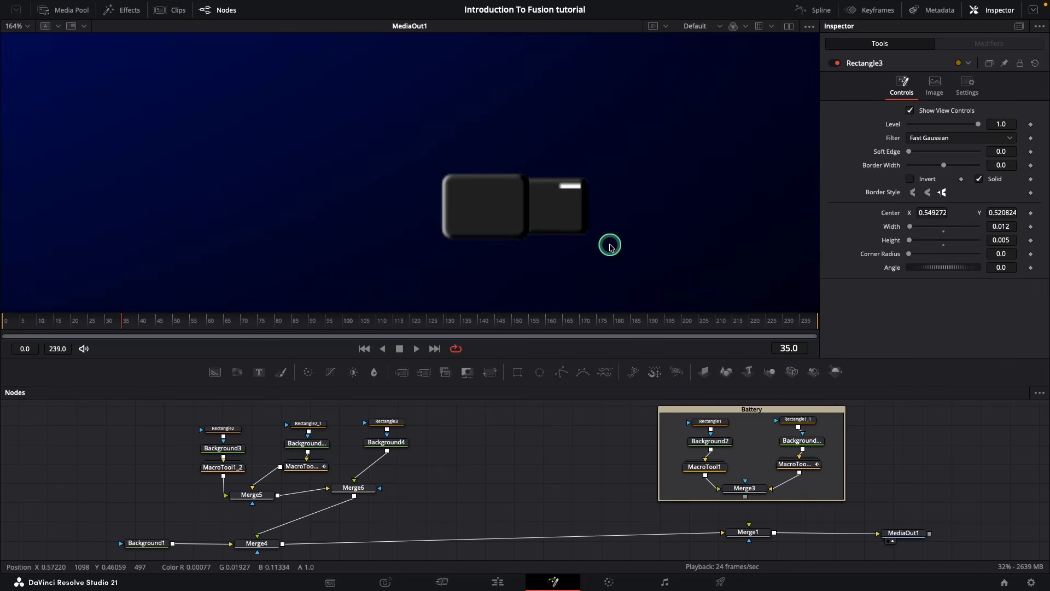
{"action": "left_click_drag", "start_coordinate": [540, 199], "coordinate": [519, 260]}
{"action": "scroll", "coordinate": [534, 228], "scroll_direction": "up", "scroll_amount": 3}
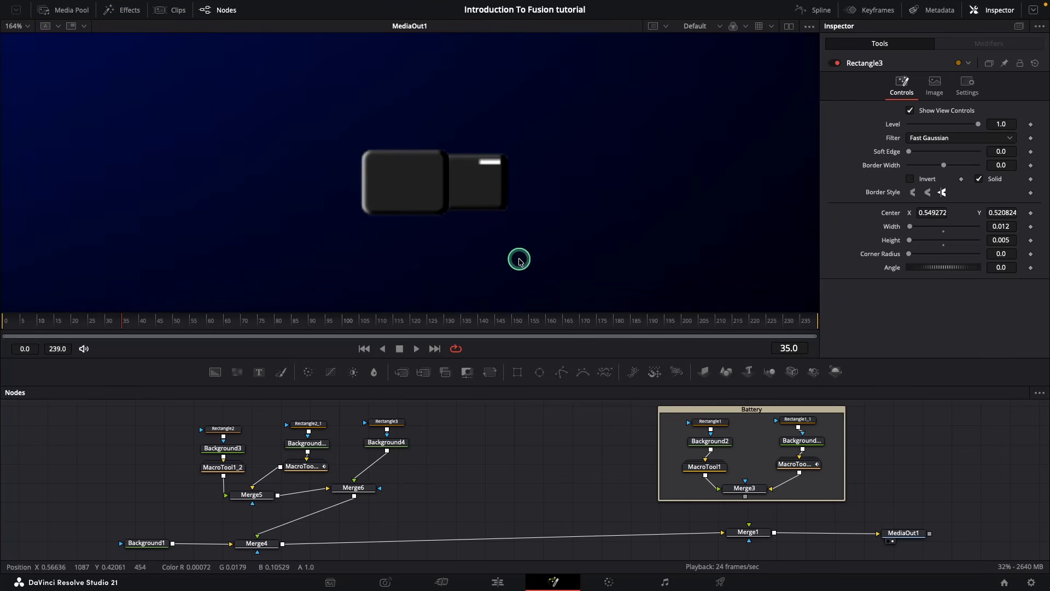
{"action": "left_click", "coordinate": [397, 444]}
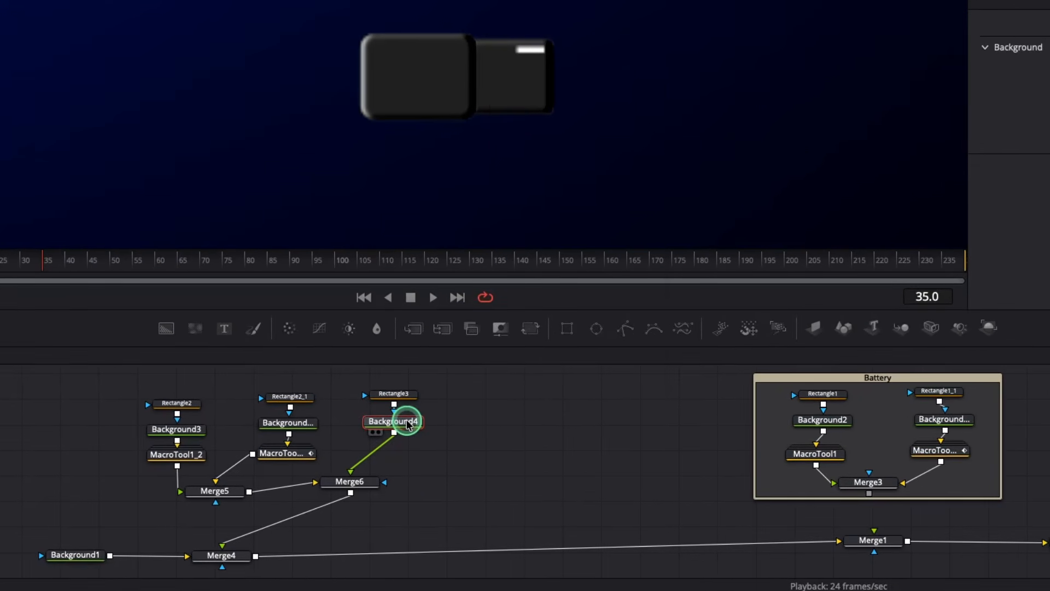
{"action": "key", "text": "shift+space"}
{"action": "type", "text": "unde"}
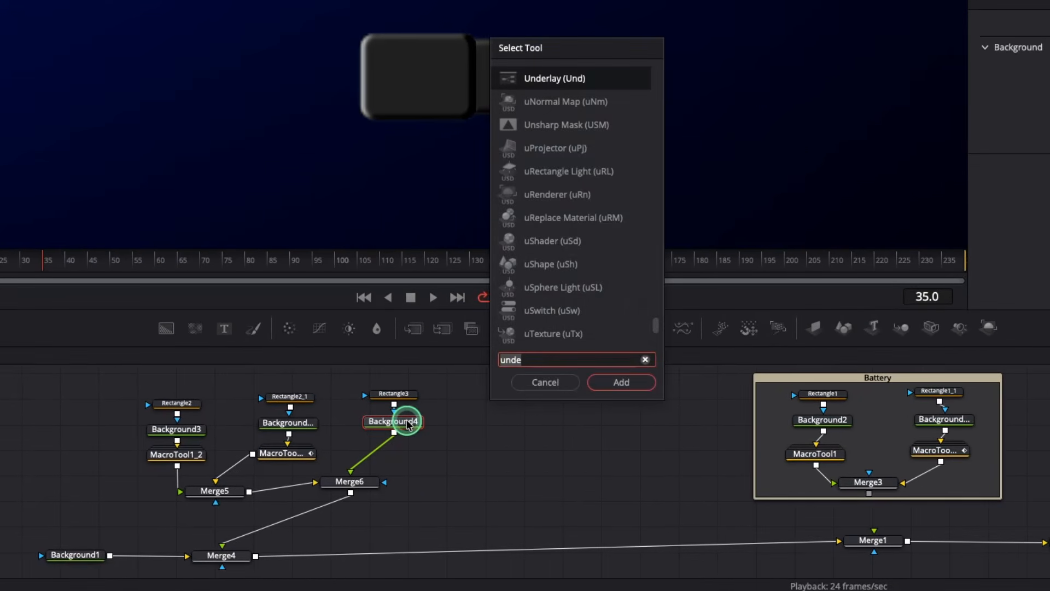
{"action": "key", "text": "BackSpace"}
{"action": "key", "text": "BackSpace"}
{"action": "key", "text": "BackSpace"}
{"action": "key", "text": "BackSpace"}
{"action": "type", "text": "dupl"}
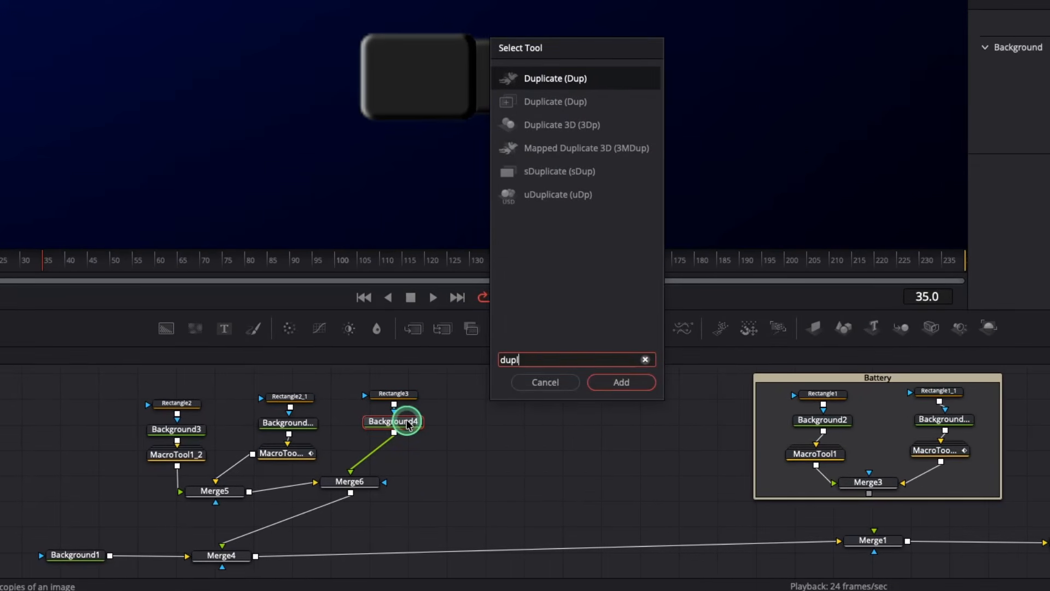
{"action": "left_click", "coordinate": [533, 103]}
{"action": "left_click", "coordinate": [622, 382]}
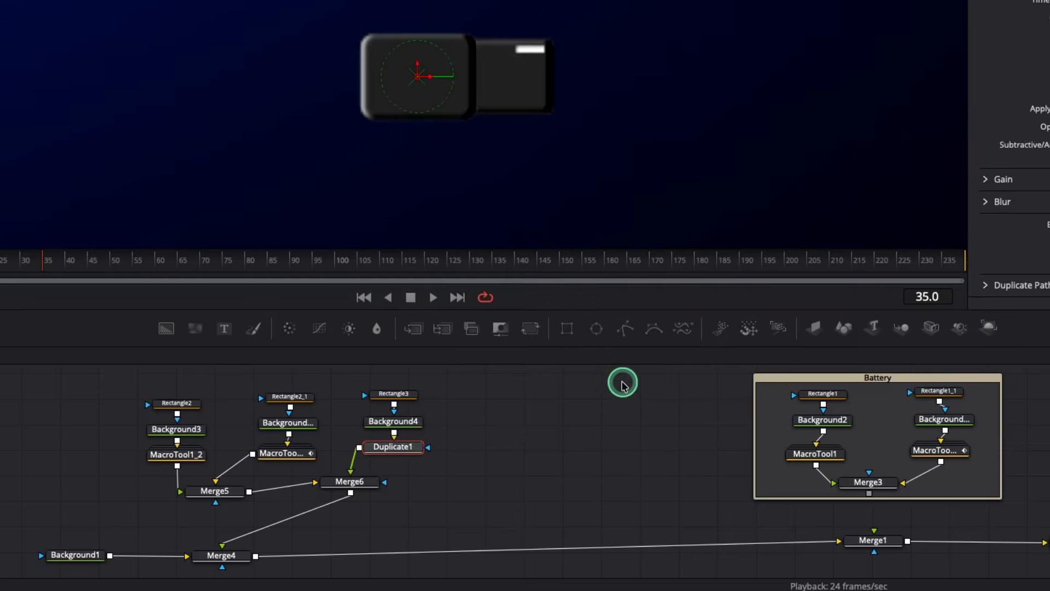
Set Duplicate1 to 5 copies with a center Y of 0.489 so the contact bars stack down the plug tip
{"action": "mouse_move", "coordinate": [992, 99]}
{"action": "left_mouse_down"}
{"action": "mouse_move", "coordinate": [971, 93]}
{"action": "mouse_move", "coordinate": [983, 96]}
{"action": "left_mouse_up"}
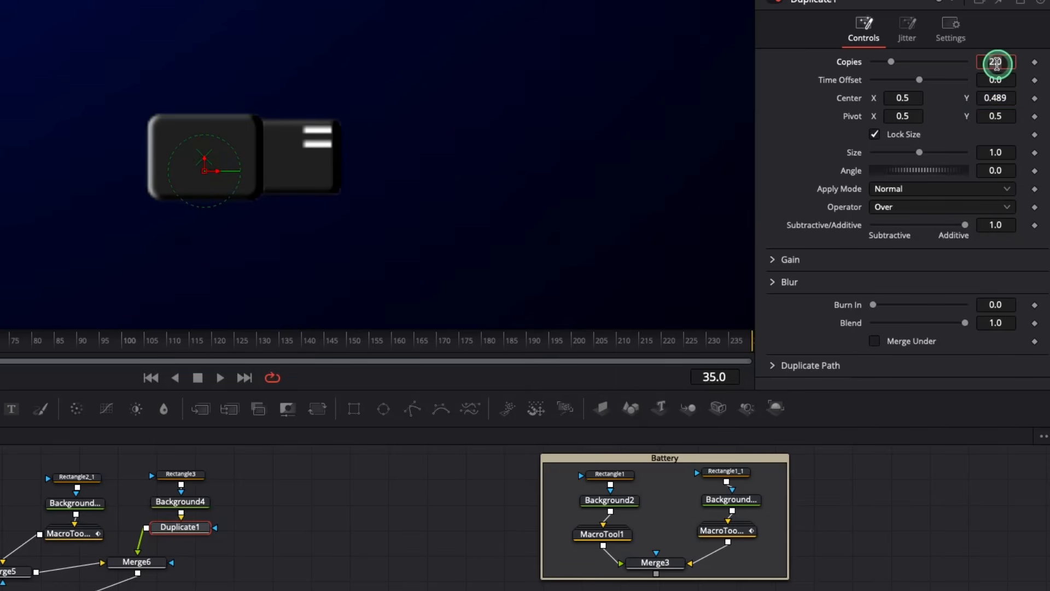
{"action": "type", "text": "6"}
{"action": "key", "text": "Tab"}
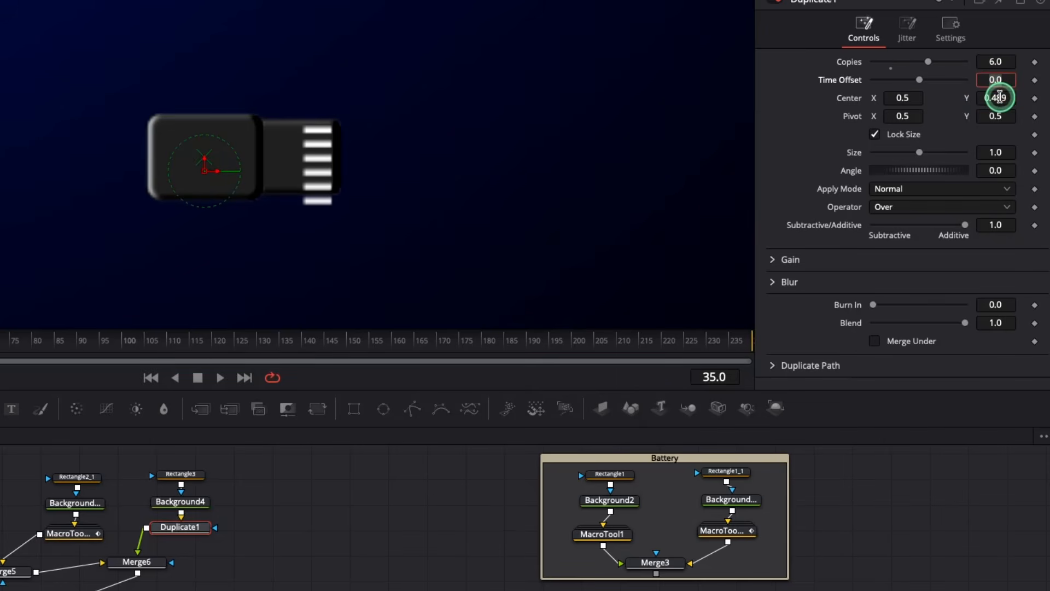
{"action": "left_click_drag", "start_coordinate": [1000, 97], "coordinate": [1008, 93]}
{"action": "type", "text": "5"}
{"action": "key", "text": "Tab"}
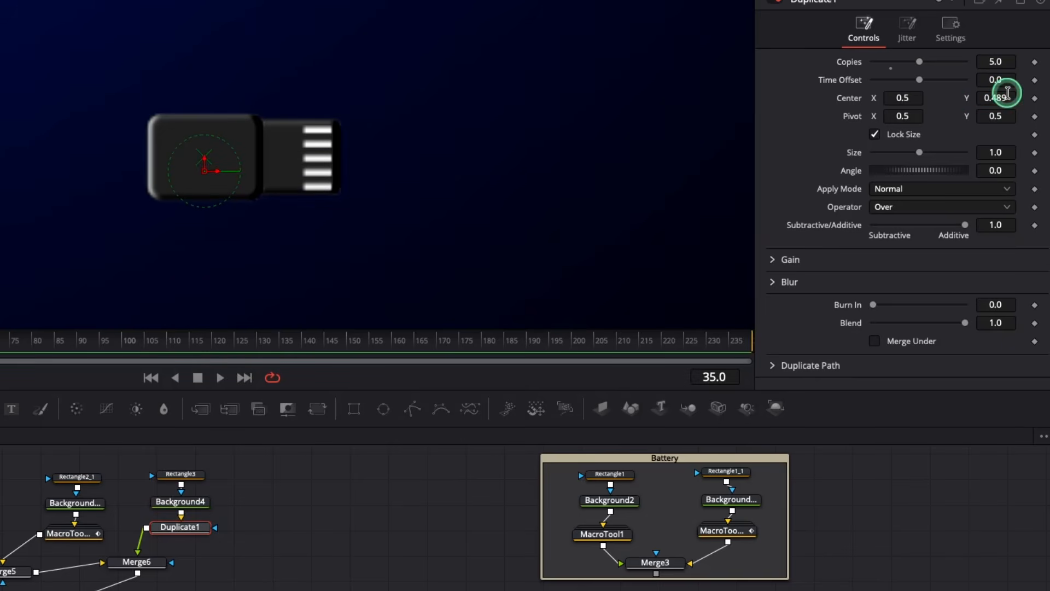
Set Rectangle3's corner radius to about 0.409, its level to about 0.709 and its center Y to 0.521824
{"action": "left_click", "coordinate": [180, 474]}
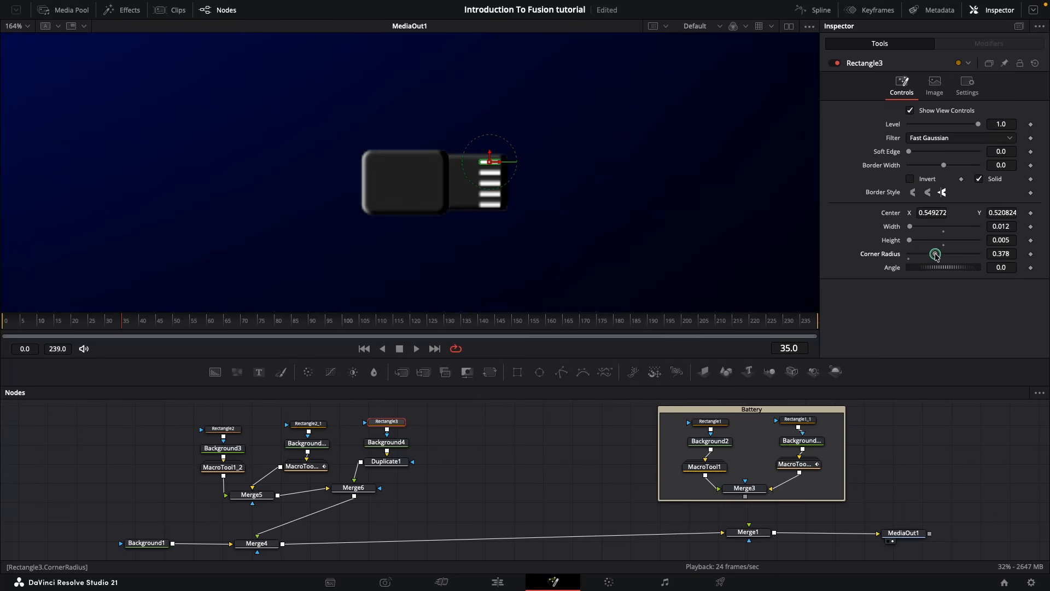
{"action": "left_click_drag", "start_coordinate": [936, 255], "coordinate": [938, 256]}
{"action": "left_click", "coordinate": [574, 448]}
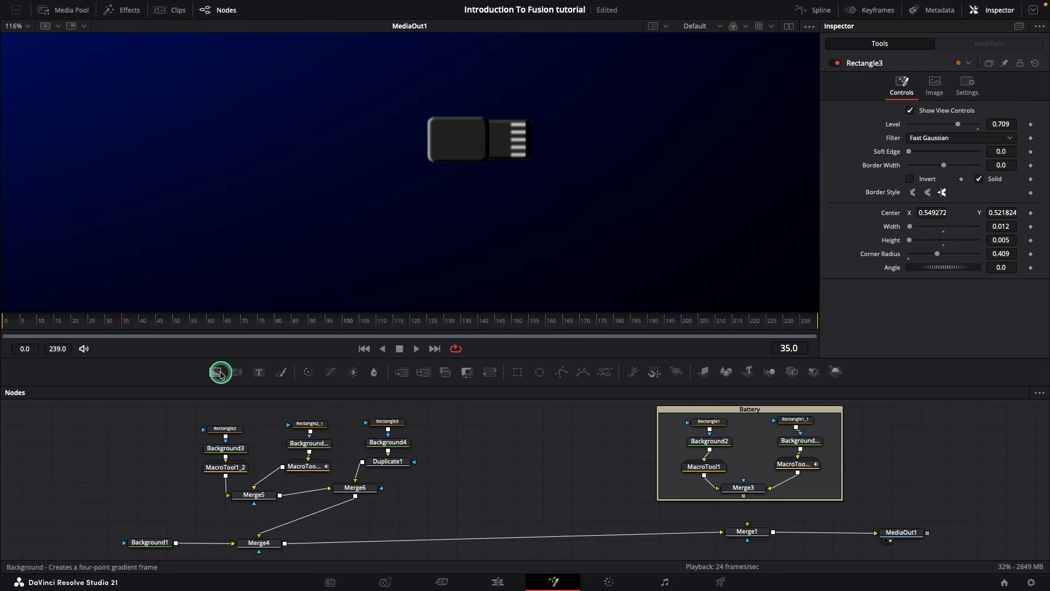
Add another Background node merged over Merge6's output, and align Merge6 and Merge7 in a row beside Merge5
{"action": "left_click_drag", "start_coordinate": [218, 371], "coordinate": [507, 487]}
{"action": "left_click_drag", "start_coordinate": [359, 517], "coordinate": [350, 500]}
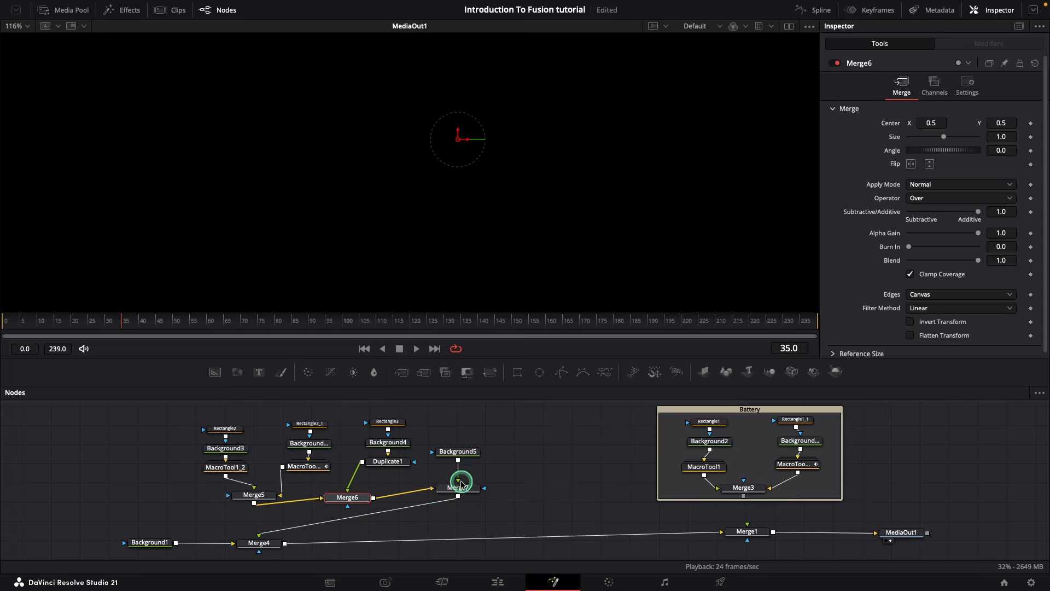
{"action": "left_click_drag", "start_coordinate": [458, 487], "coordinate": [437, 494]}
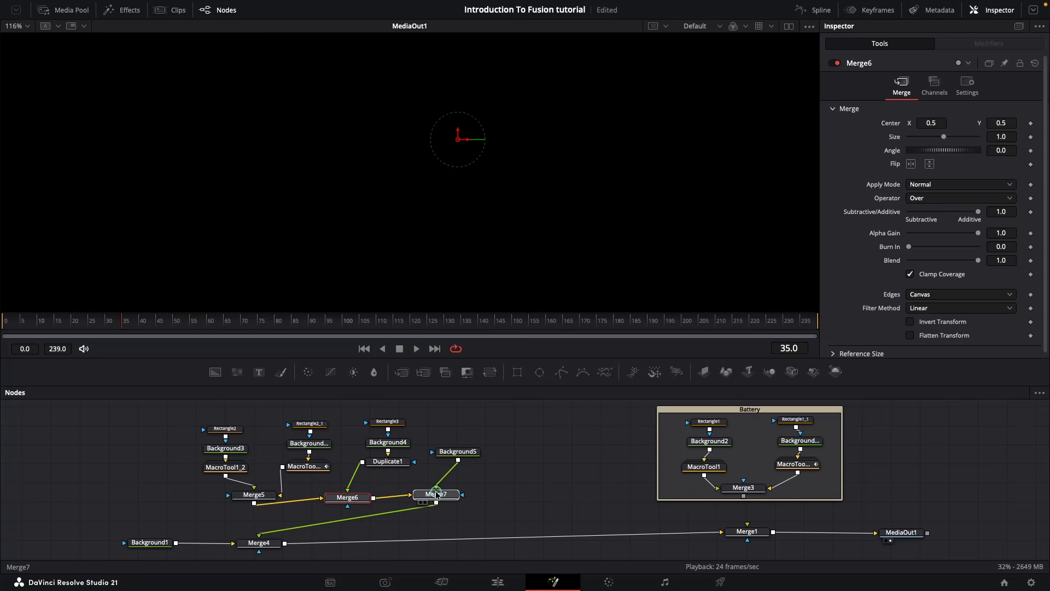
Set Background5's solid color to white
{"action": "left_click", "coordinate": [465, 450]}
{"action": "left_click", "coordinate": [948, 175]}
{"action": "left_click", "coordinate": [872, 320]}
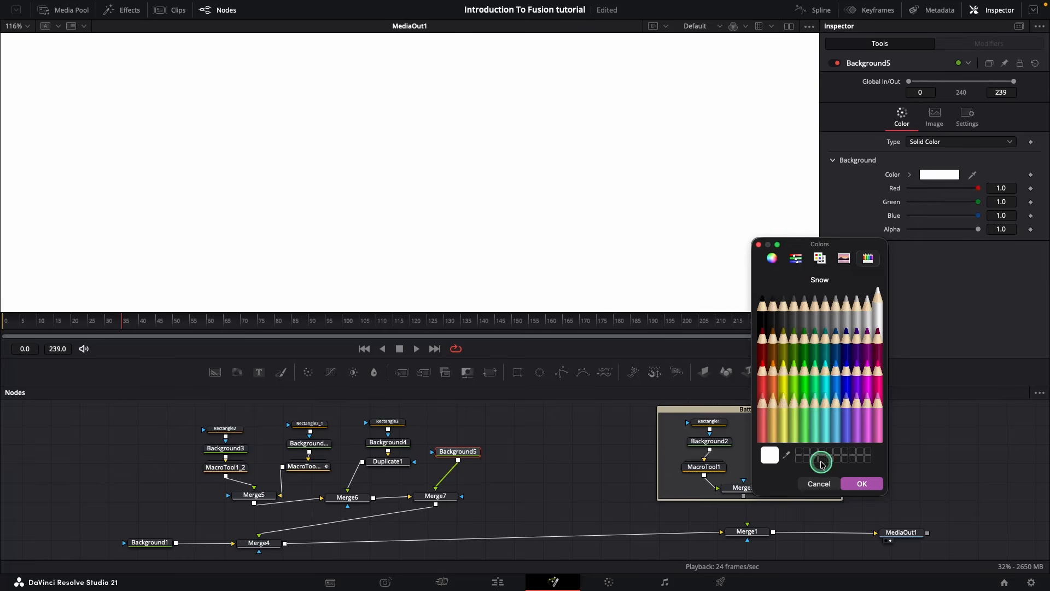
{"action": "left_click", "coordinate": [861, 486]}
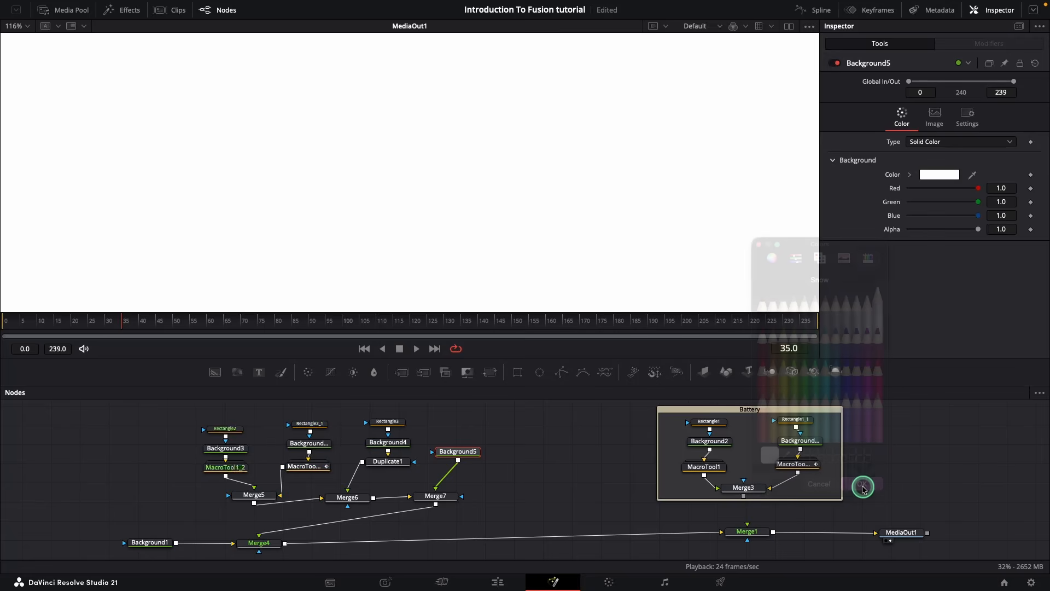
Mask Background5 with a closed polygon shaped like a lightning bolt on the plug's larger block
{"action": "left_click", "coordinate": [561, 372]}
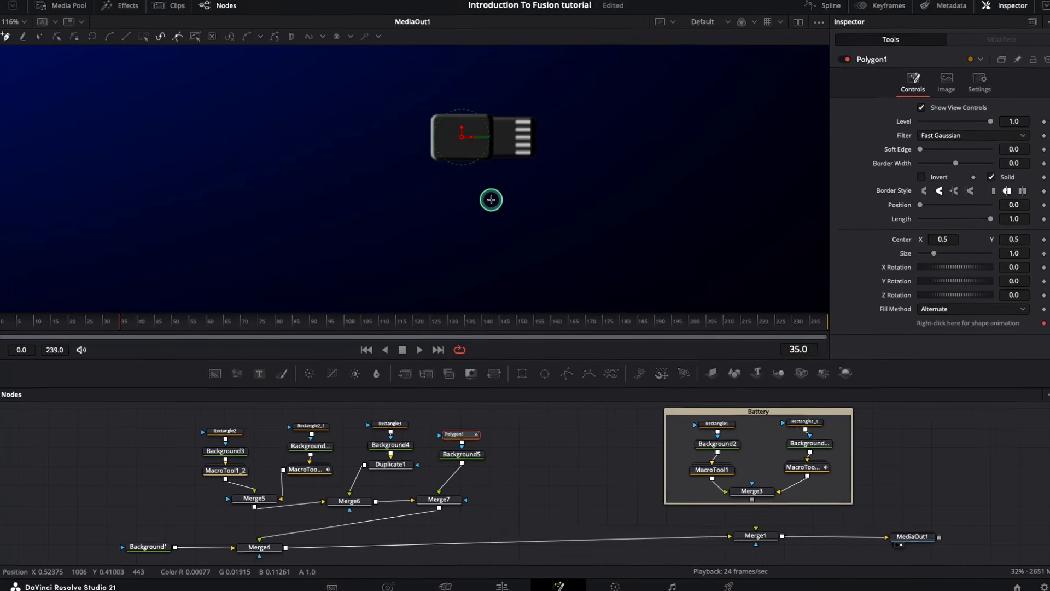
{"action": "scroll", "coordinate": [487, 200], "scroll_direction": "up", "scroll_amount": 2}
{"action": "scroll", "coordinate": [565, 174], "scroll_direction": "up", "scroll_amount": 3}
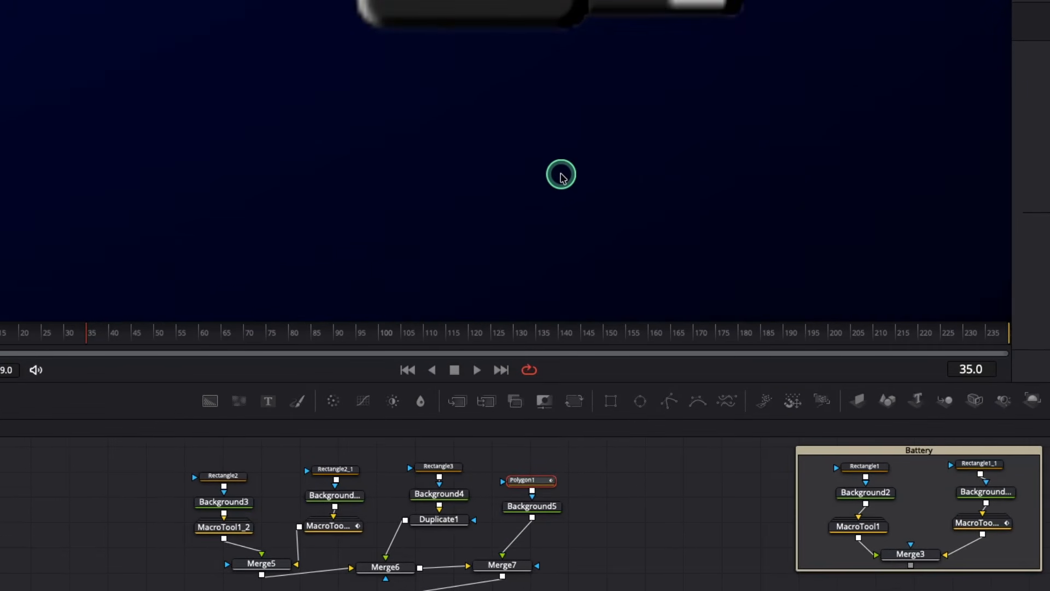
{"action": "left_click_drag", "start_coordinate": [550, 148], "coordinate": [577, 292]}
{"action": "left_click_drag", "start_coordinate": [521, 165], "coordinate": [541, 245]}
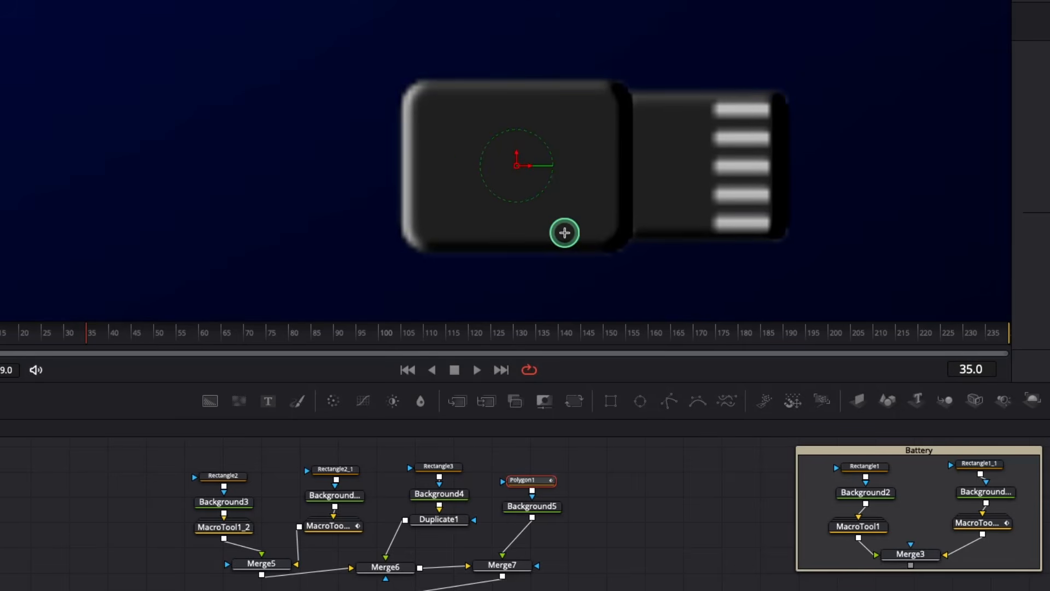
{"action": "left_click", "coordinate": [443, 146]}
{"action": "left_click", "coordinate": [494, 186]}
{"action": "left_click", "coordinate": [495, 165]}
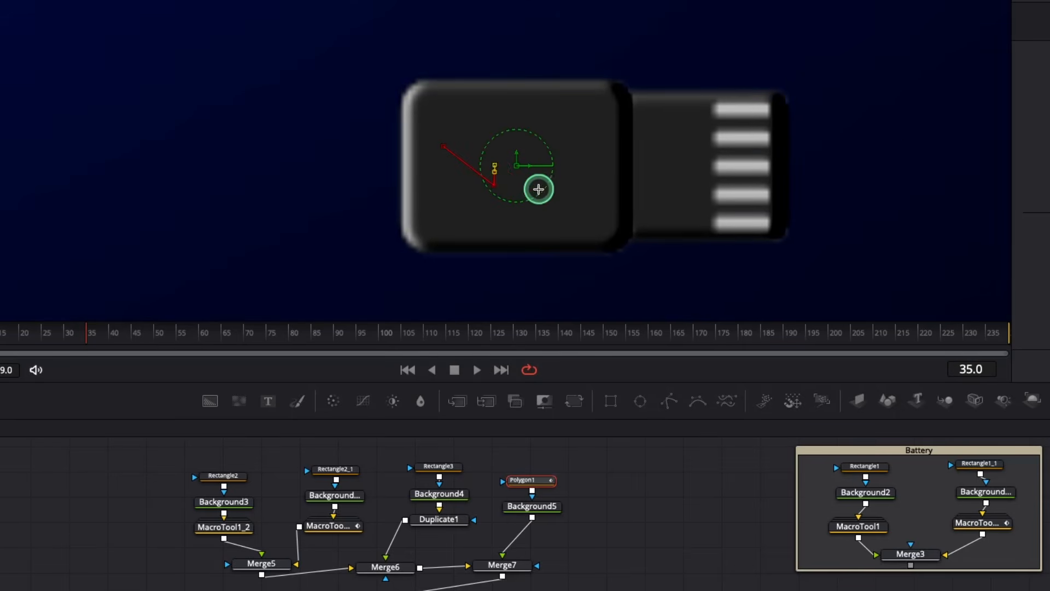
{"action": "left_click", "coordinate": [547, 194]}
{"action": "left_click", "coordinate": [494, 130]}
{"action": "left_click", "coordinate": [483, 153]}
{"action": "left_click", "coordinate": [443, 147]}
Stretch the lightning bolt by pulling both of its pointed tips further outward
{"action": "left_click_drag", "start_coordinate": [547, 194], "coordinate": [561, 191]}
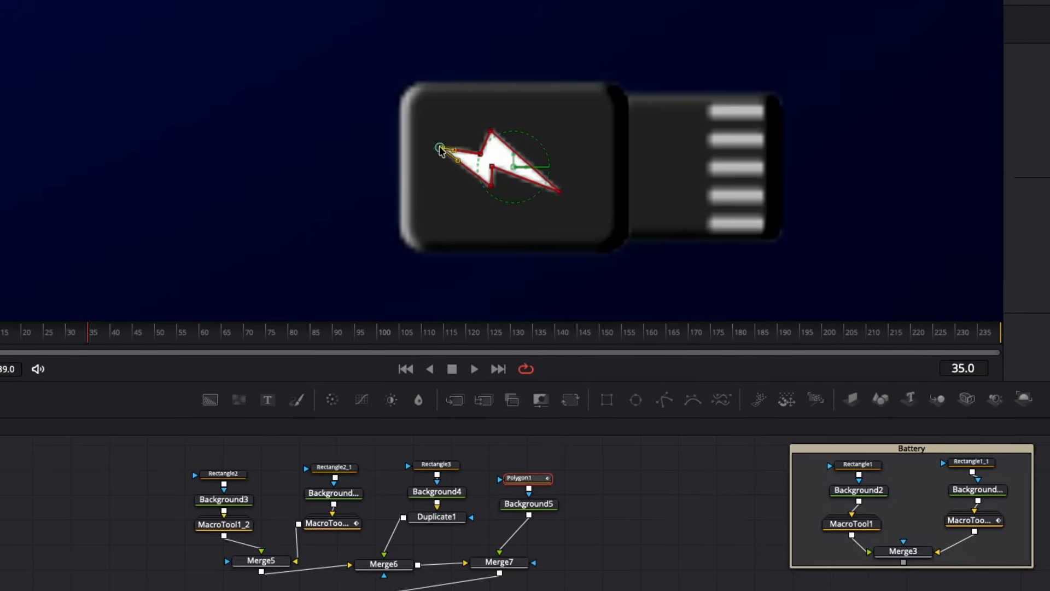
{"action": "left_click_drag", "start_coordinate": [443, 146], "coordinate": [430, 134]}
{"action": "left_click", "coordinate": [651, 489]}
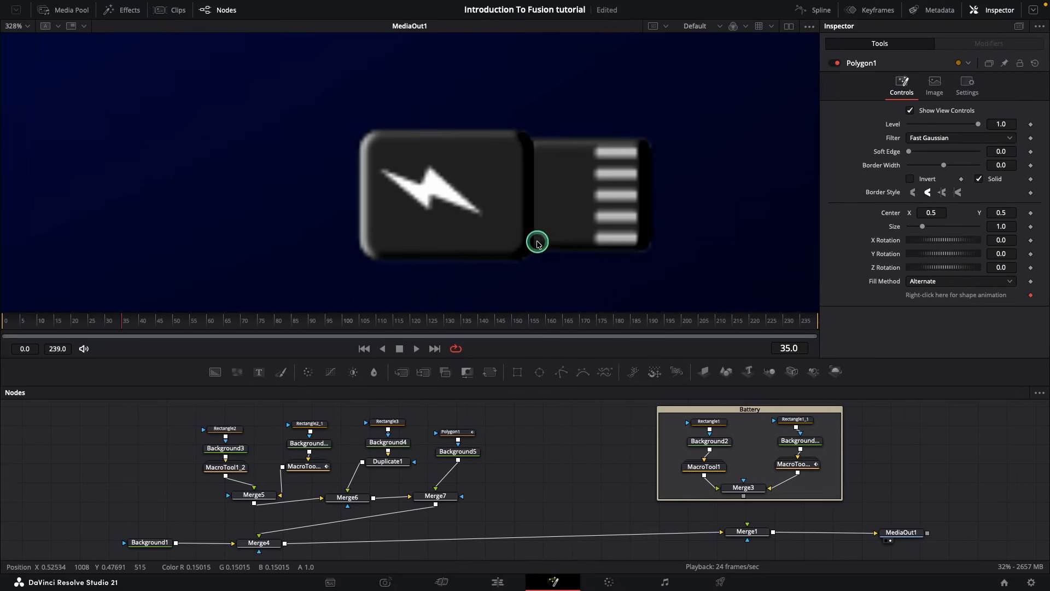
Shift the lightning bolt polygon to a center X of 0.504
{"action": "left_click", "coordinate": [452, 431]}
{"action": "left_click_drag", "start_coordinate": [927, 213], "coordinate": [931, 214]}
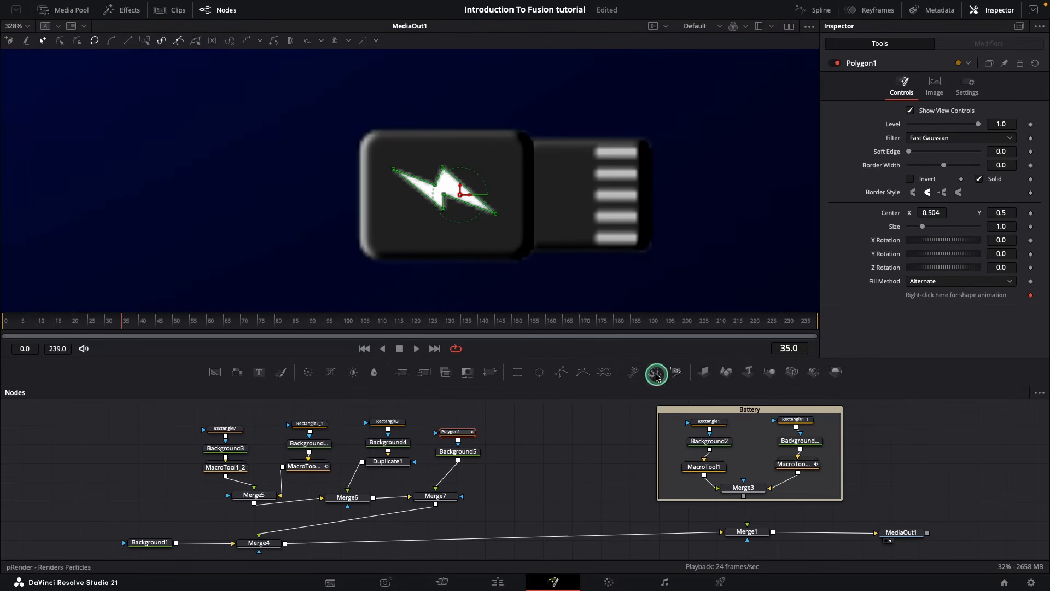
{"action": "left_click", "coordinate": [580, 424]}
Add another Background node merged over Merge7's output for the plug's cable
{"action": "scroll", "coordinate": [561, 242], "scroll_direction": "down", "scroll_amount": 9}
{"action": "mouse_move", "coordinate": [572, 256]}
{"action": "left_mouse_down"}
{"action": "mouse_move", "coordinate": [537, 234]}
{"action": "mouse_move", "coordinate": [561, 251]}
{"action": "left_mouse_up"}
{"action": "scroll", "coordinate": [504, 253], "scroll_direction": "up", "scroll_amount": 2}
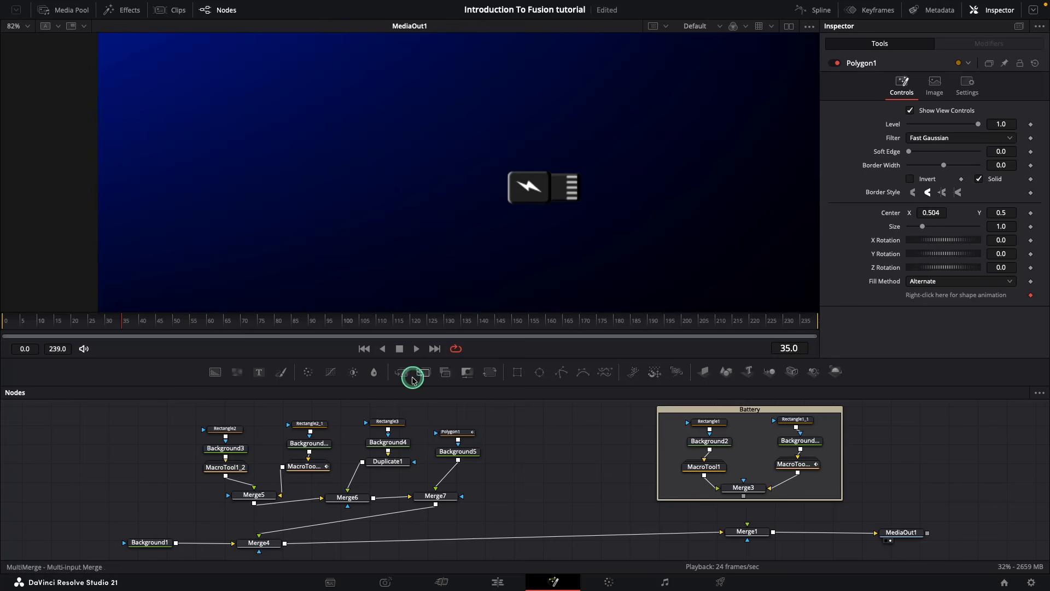
{"action": "left_click_drag", "start_coordinate": [219, 372], "coordinate": [436, 504]}
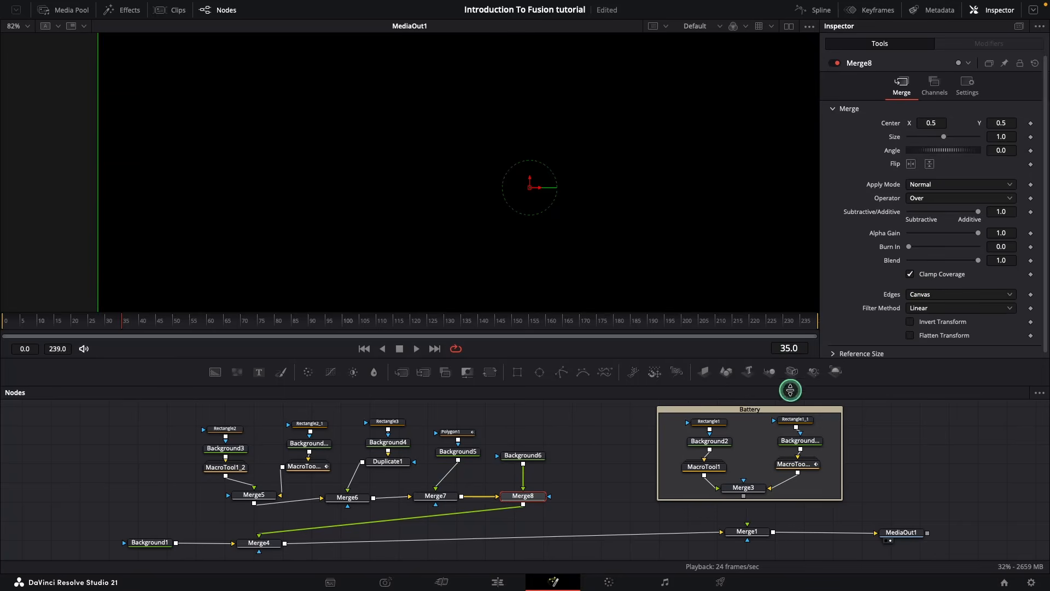
Set Background6's solid color to the dark grey Lead preset and move the node slightly higher above Merge8
{"action": "left_click", "coordinate": [523, 453]}
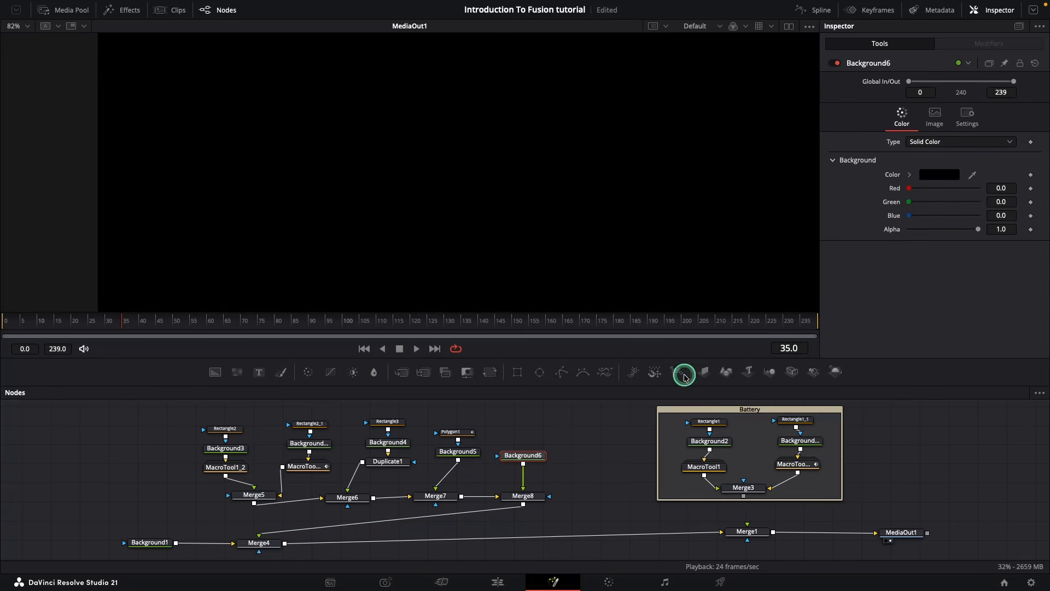
{"action": "left_click", "coordinate": [926, 175]}
{"action": "left_click", "coordinate": [877, 322]}
{"action": "left_click", "coordinate": [772, 300]}
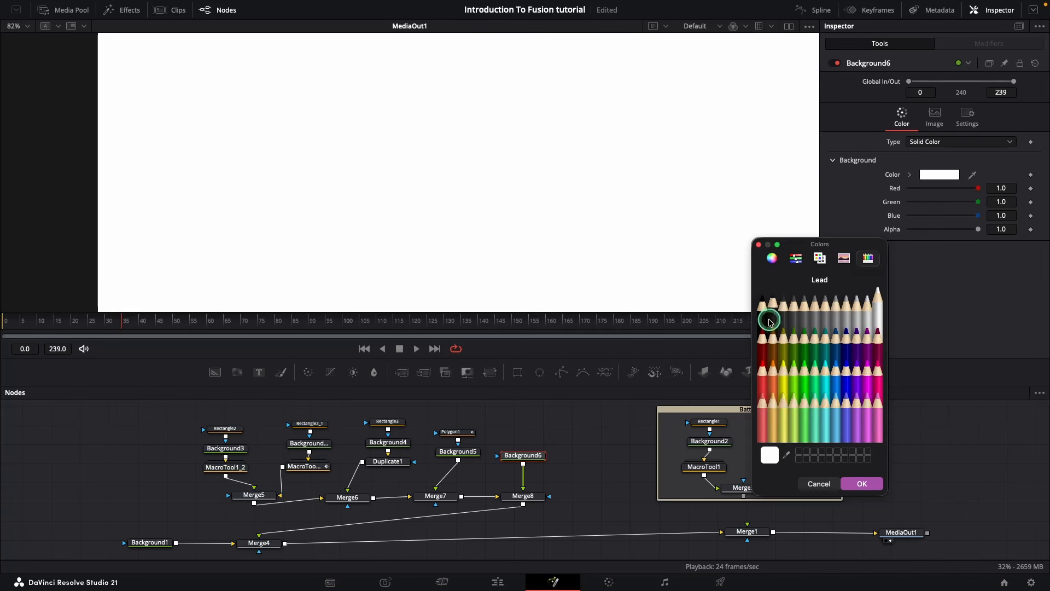
{"action": "left_click", "coordinate": [863, 484]}
{"action": "left_click_drag", "start_coordinate": [524, 455], "coordinate": [533, 449]}
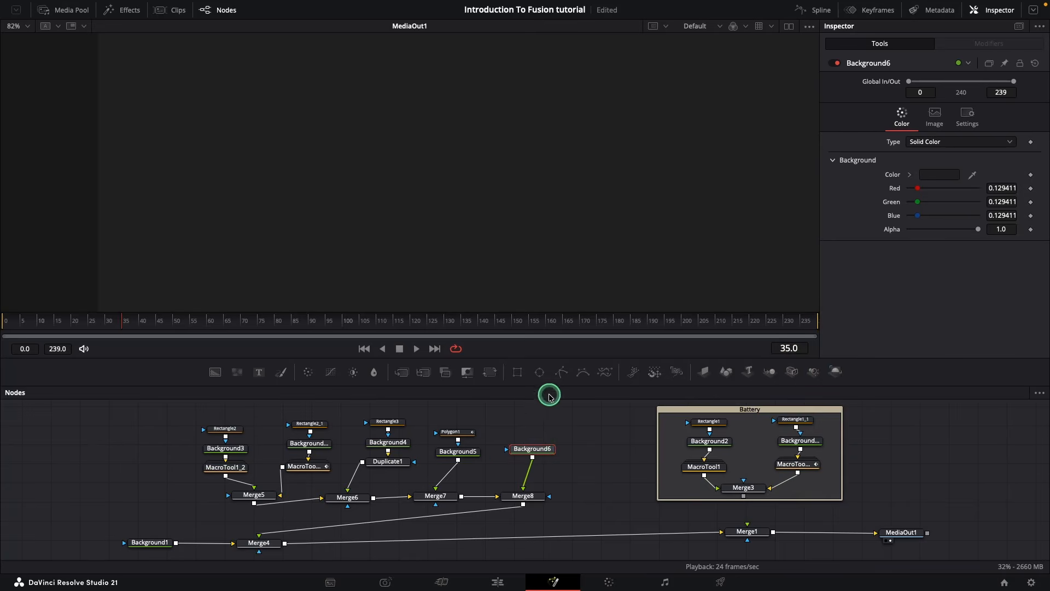
Mask Background6 with an open jagged polygon running from the plug past the frame's left edge, with a border width of 0.01
{"action": "left_click", "coordinate": [561, 372]}
{"action": "left_click", "coordinate": [520, 190]}
{"action": "left_click", "coordinate": [491, 190]}
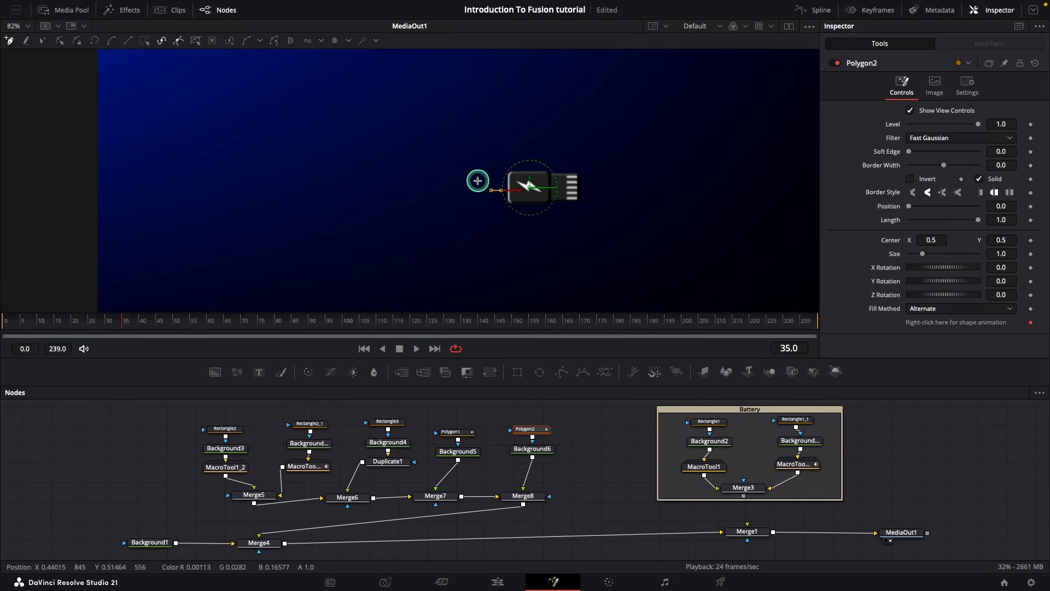
{"action": "left_click", "coordinate": [446, 184]}
{"action": "left_click", "coordinate": [383, 190]}
{"action": "left_click", "coordinate": [353, 197]}
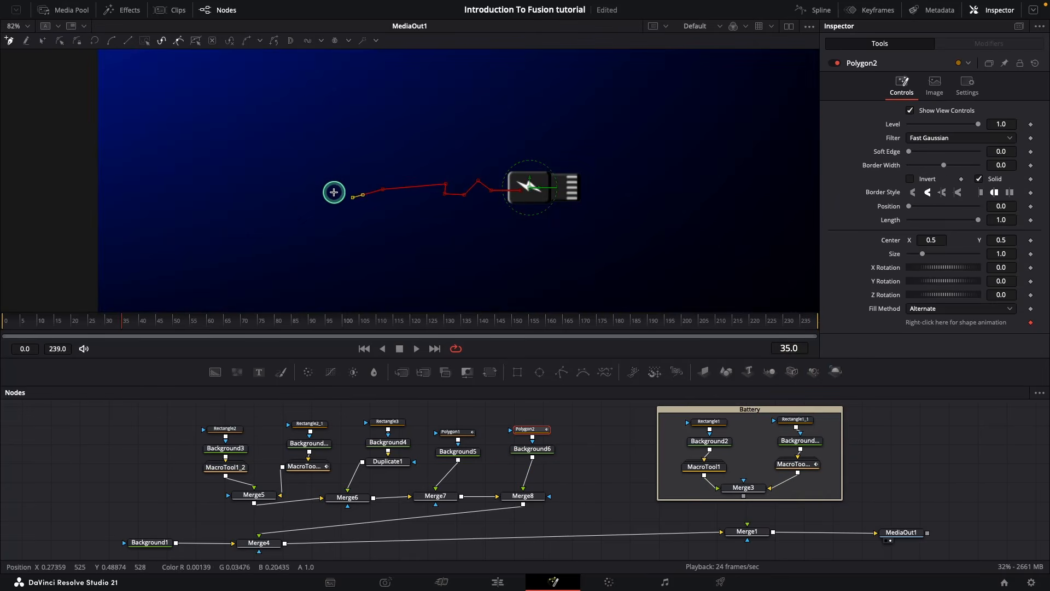
{"action": "left_click", "coordinate": [332, 186]}
{"action": "left_click", "coordinate": [290, 194]}
{"action": "left_click", "coordinate": [248, 199]}
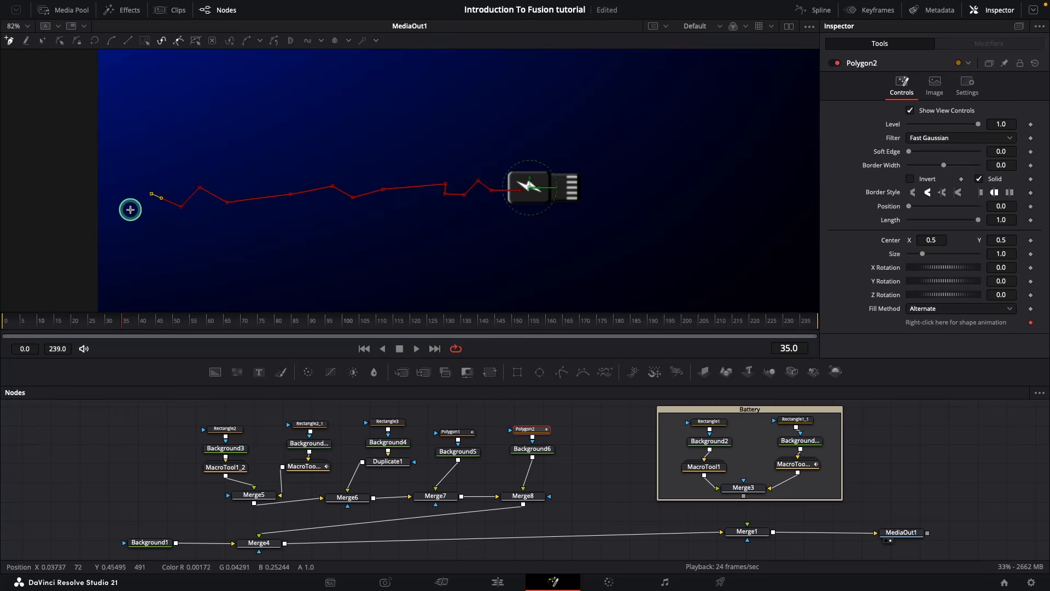
{"action": "left_click", "coordinate": [130, 210]}
{"action": "left_click", "coordinate": [98, 199]}
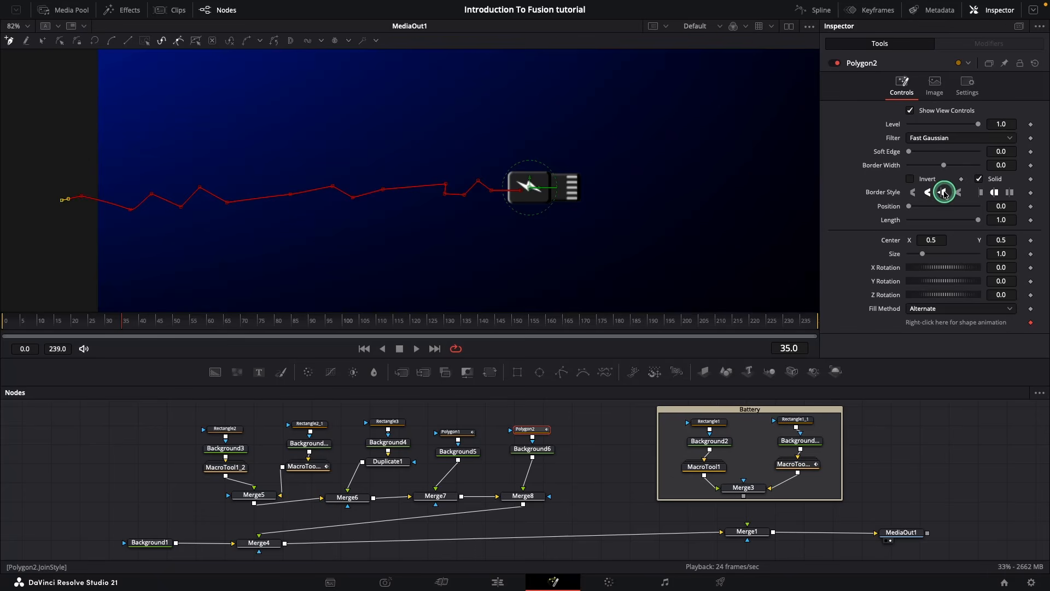
{"action": "left_click_drag", "start_coordinate": [943, 166], "coordinate": [945, 166]}
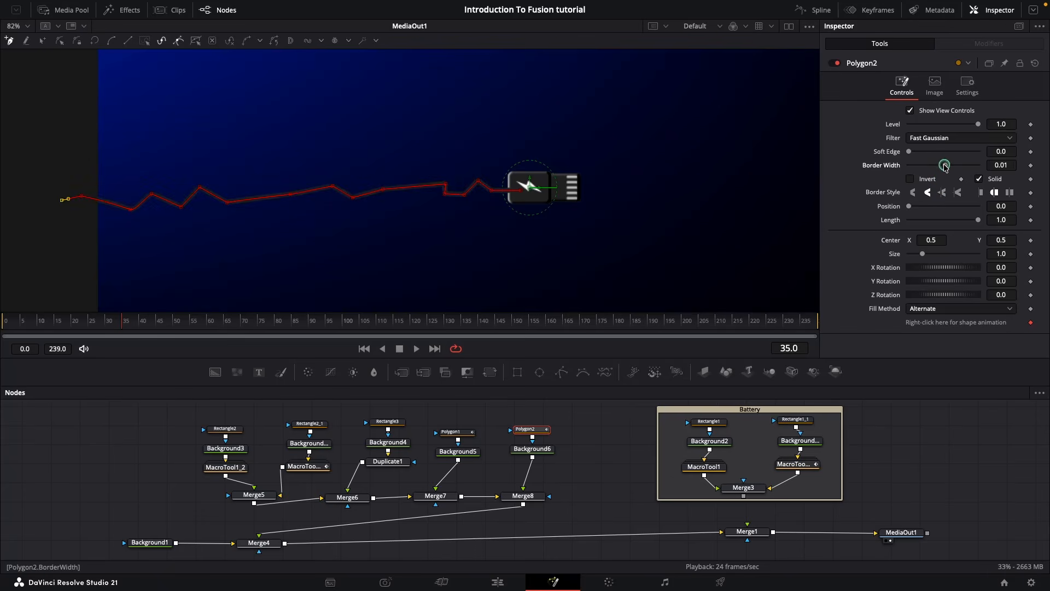
Paste a copy of the battery's MacroTool1 bevel effect between Background6 and Merge8
{"action": "left_click", "coordinate": [713, 467]}
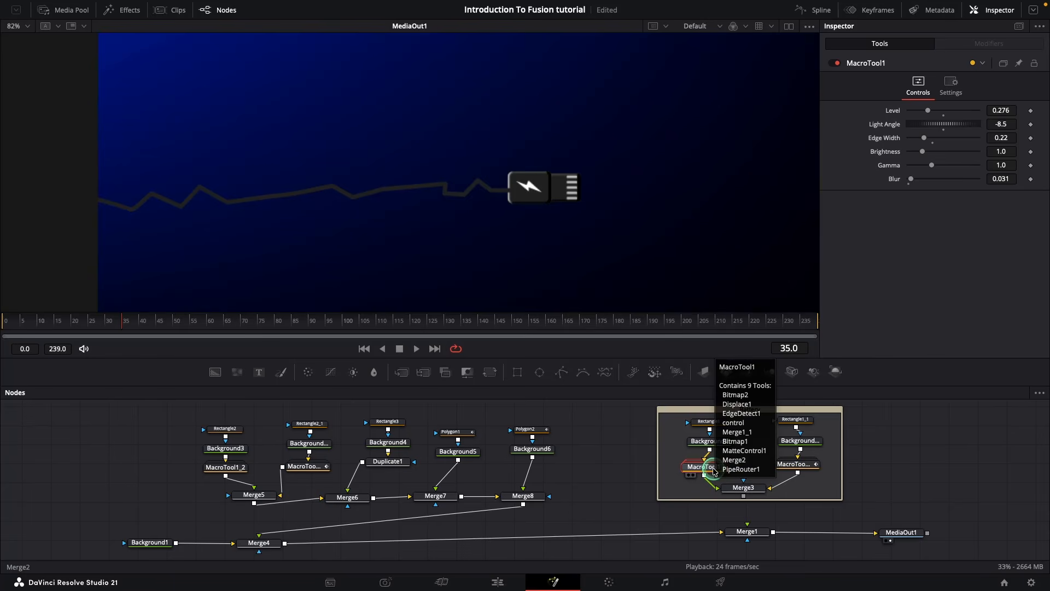
{"action": "left_click", "coordinate": [550, 453]}
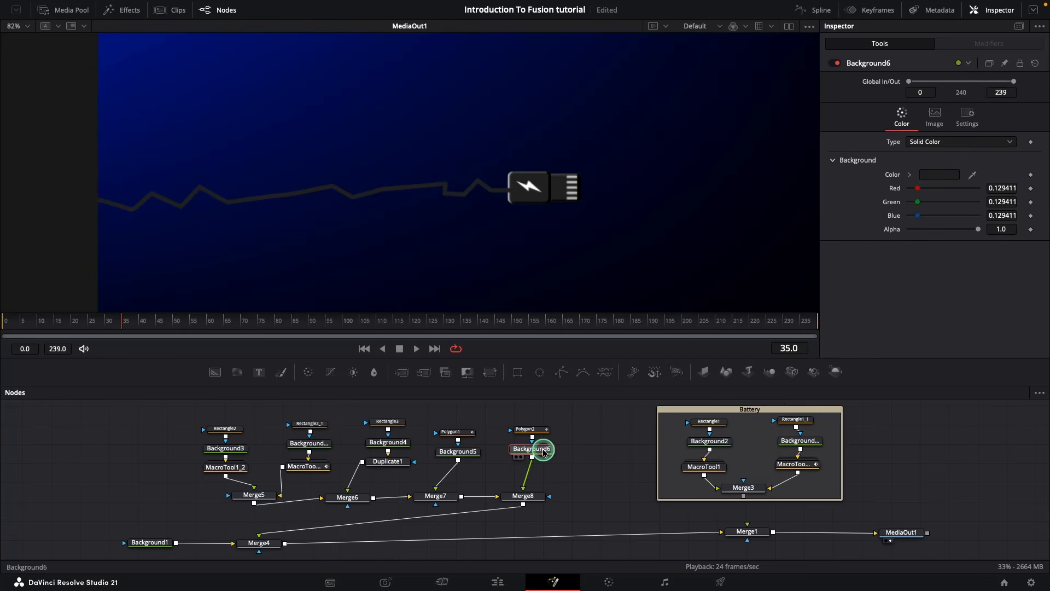
{"action": "key", "text": "ctrl+v"}
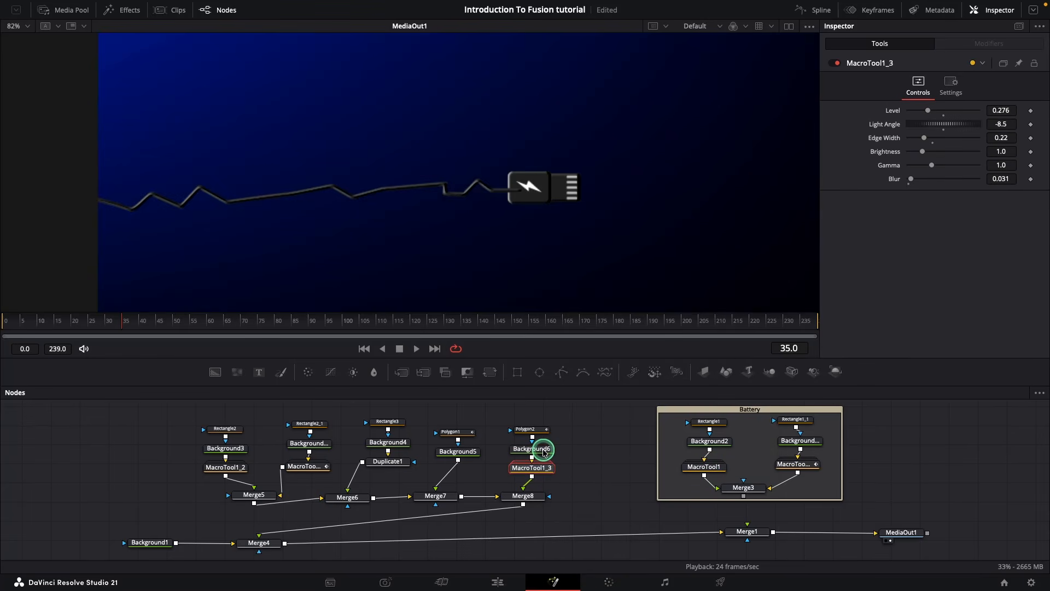
Set the cable's MacroTool1_3 bevel to an edge width of 0.331 and a light angle of 59.3
{"action": "left_click_drag", "start_coordinate": [530, 468], "coordinate": [523, 472]}
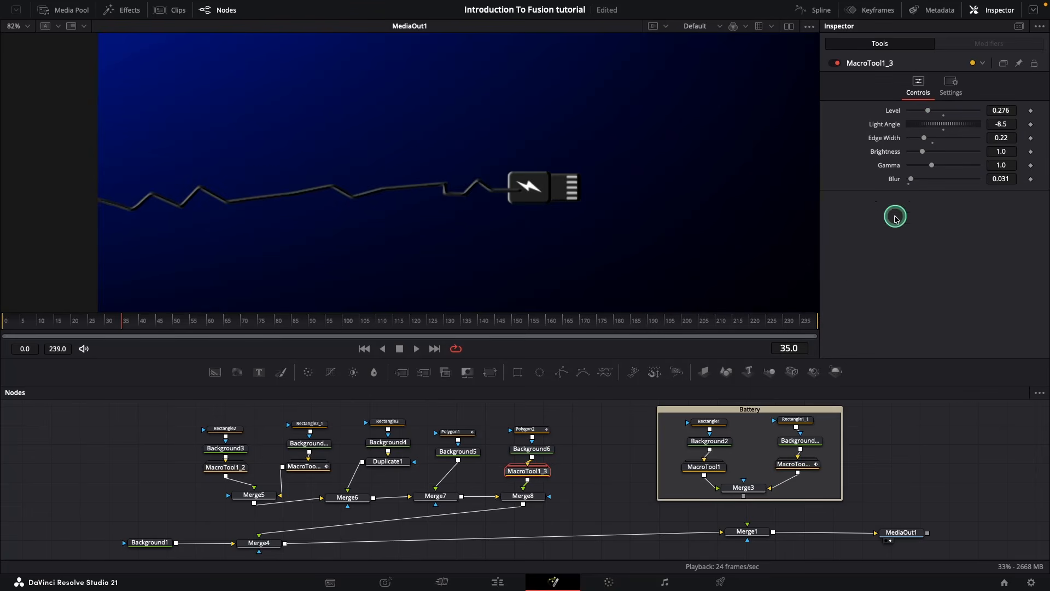
{"action": "left_click_drag", "start_coordinate": [924, 139], "coordinate": [931, 140]}
{"action": "left_click_drag", "start_coordinate": [934, 124], "coordinate": [947, 132]}
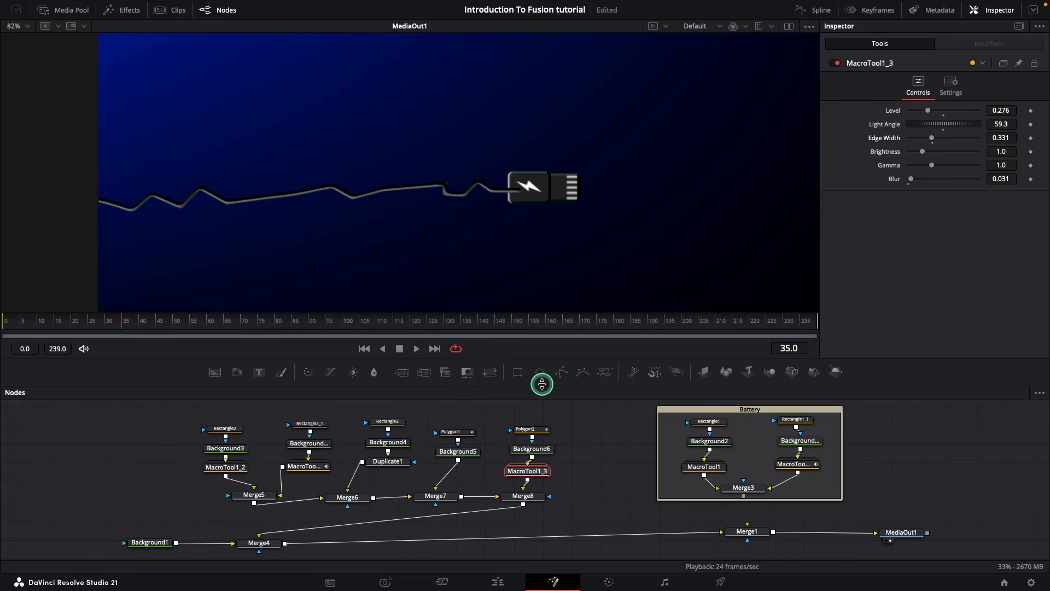
Smooth all points of the cable's Polygon2 mask so the jagged line becomes flowing curves
{"action": "left_click", "coordinate": [537, 431]}
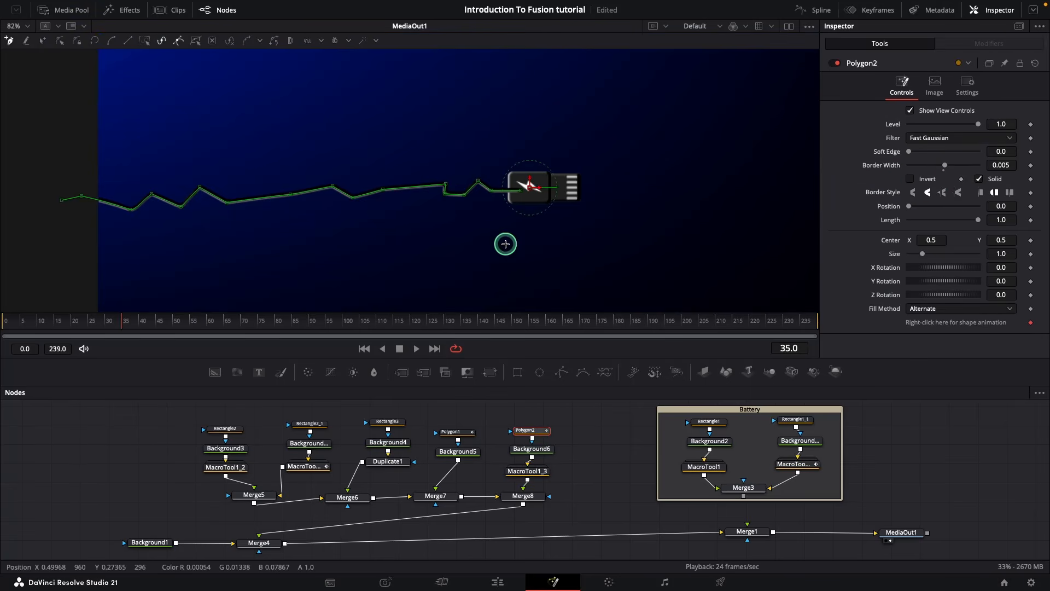
{"action": "key", "text": "shift+a"}
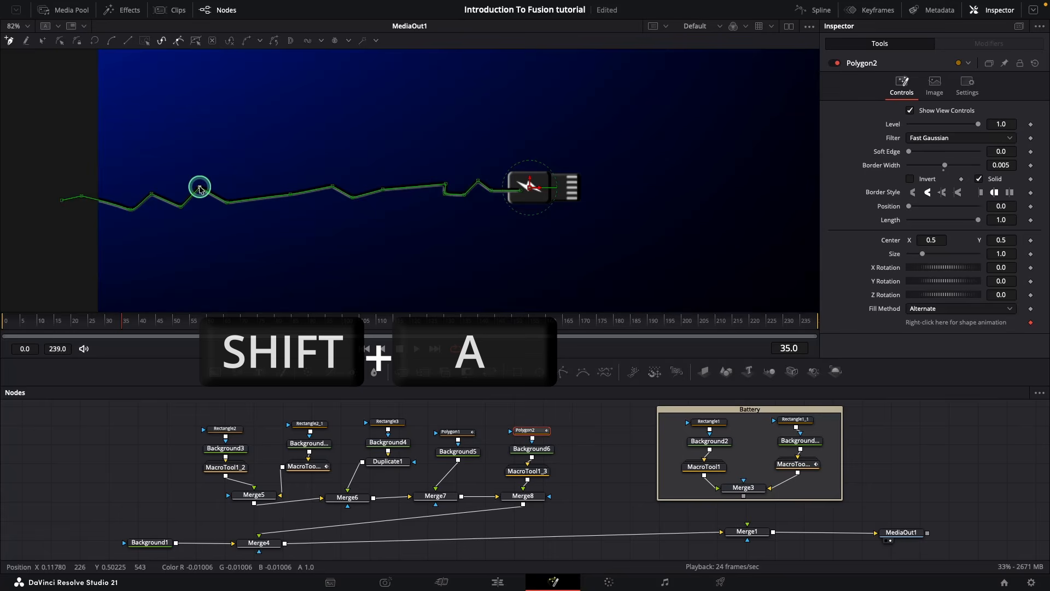
{"action": "key", "text": "shift+s"}
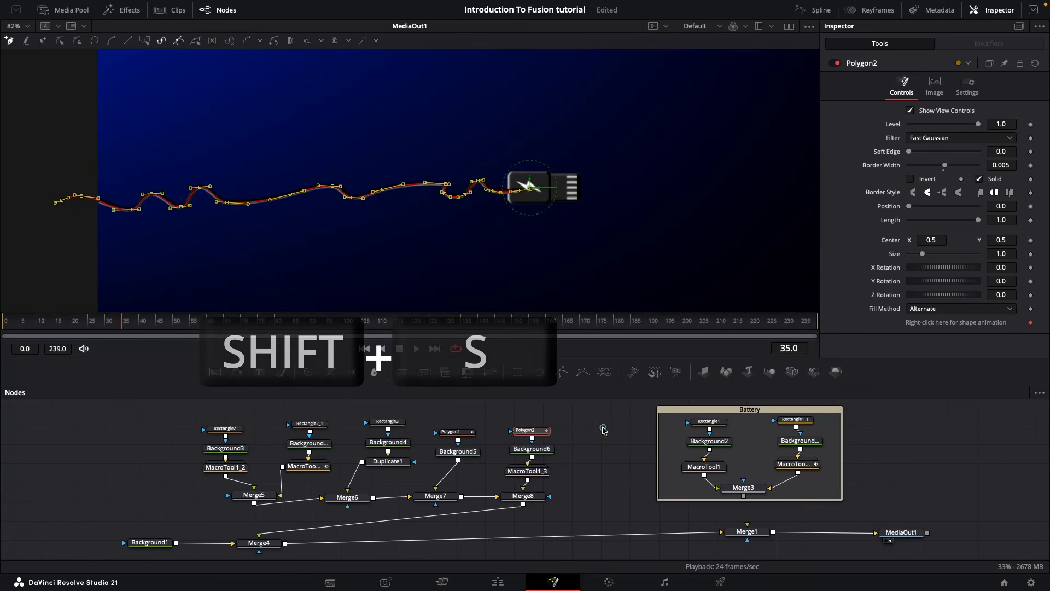
{"action": "left_click", "coordinate": [593, 441]}
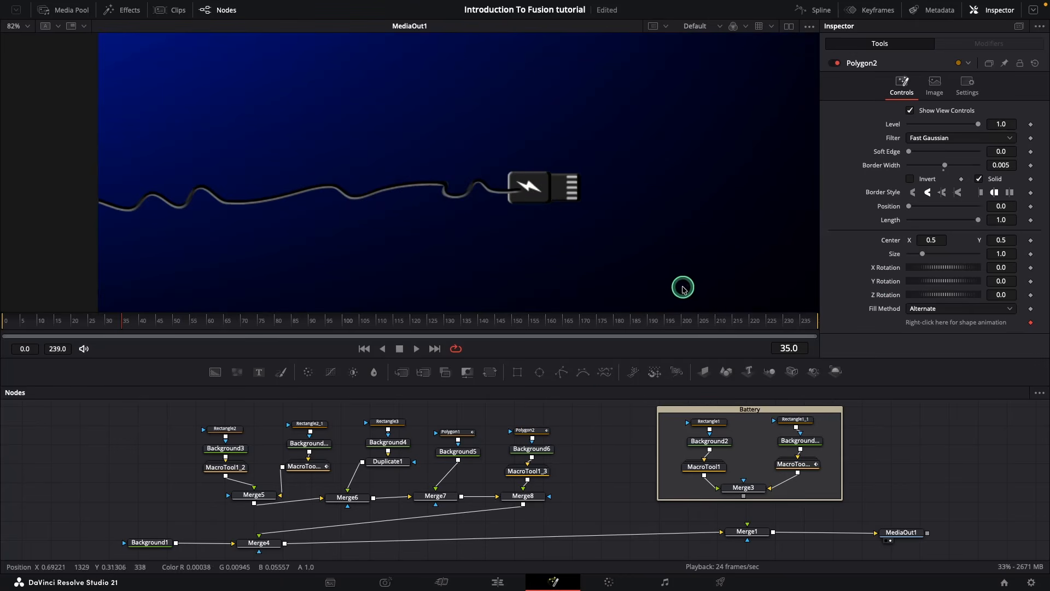
{"action": "left_click", "coordinate": [543, 497]}
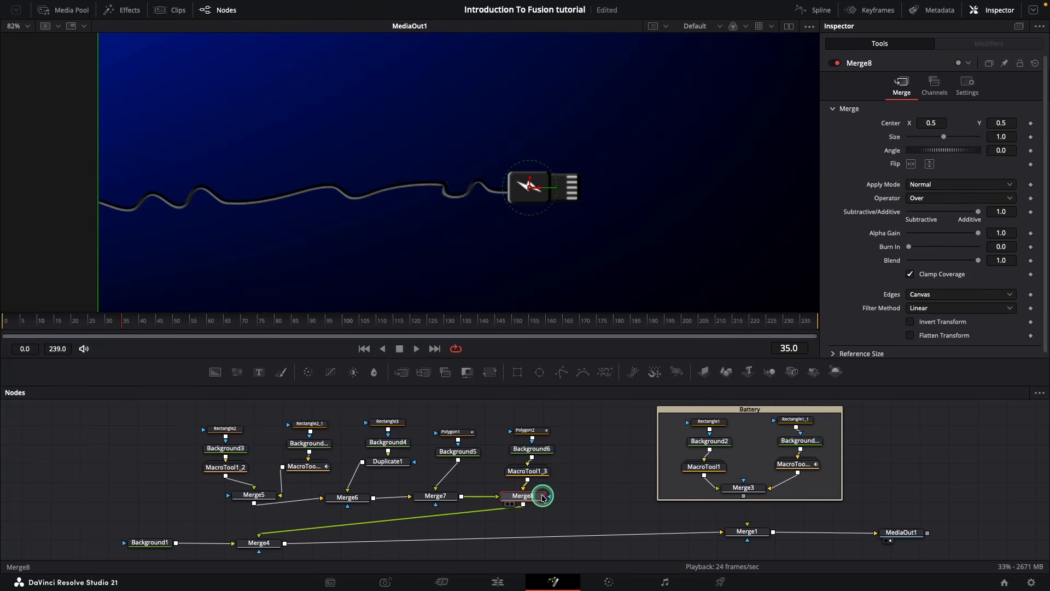
{"action": "left_click", "coordinate": [634, 500]}
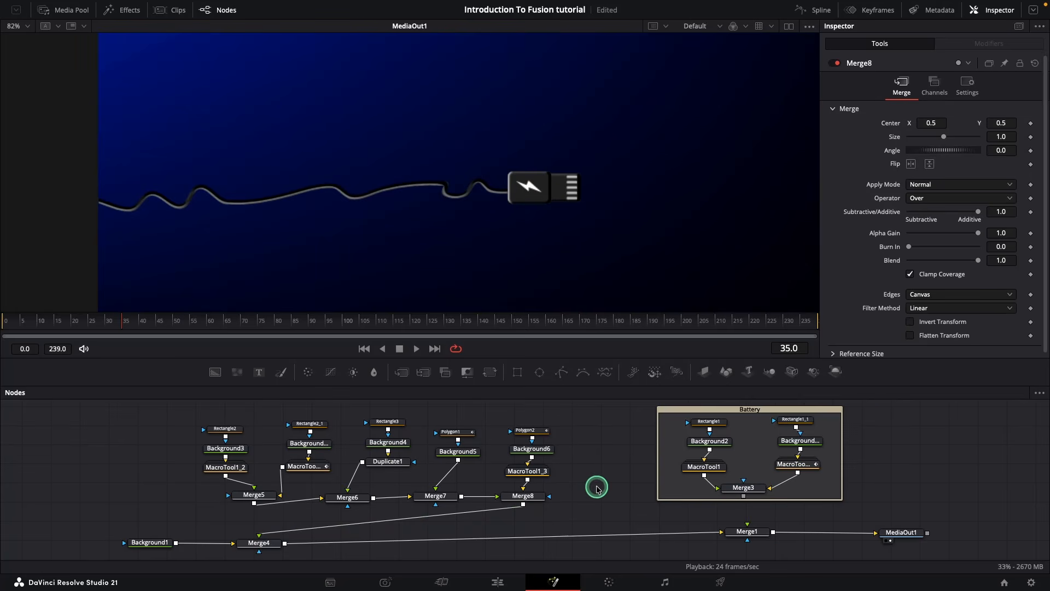
Remove the automatic shape animation from the cable's Polygon2 and the lightning bolt's Polygon1
{"action": "left_click", "coordinate": [533, 431]}
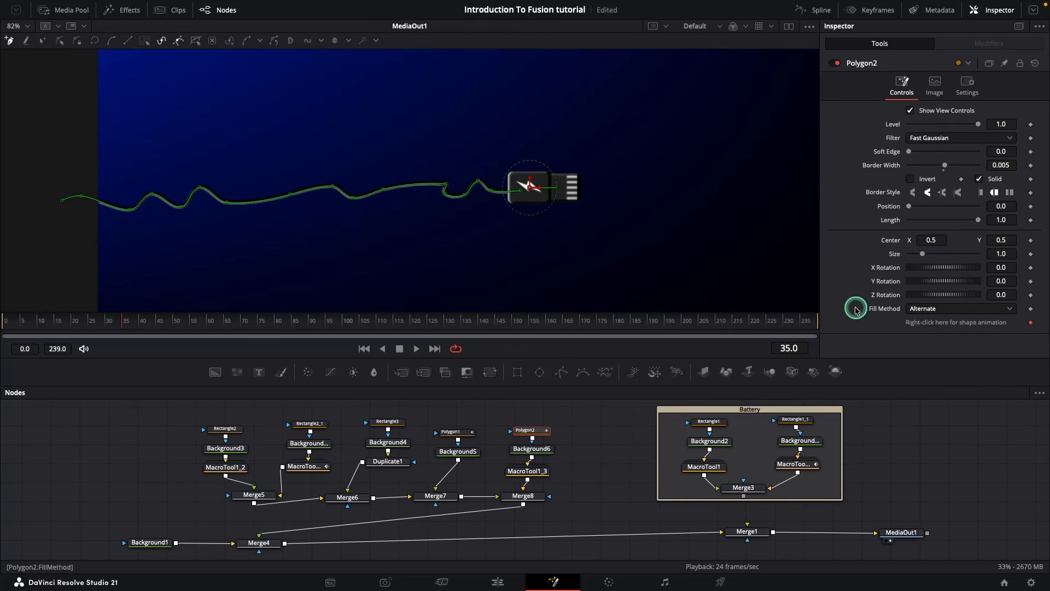
{"action": "right_click", "coordinate": [931, 322]}
{"action": "left_click", "coordinate": [968, 483]}
{"action": "left_click", "coordinate": [460, 433]}
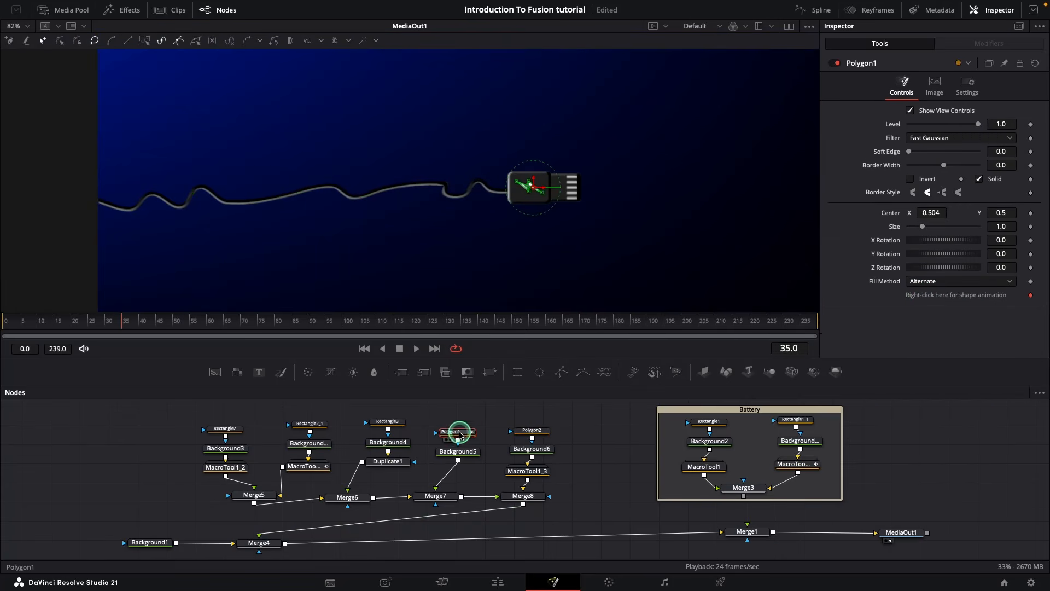
{"action": "right_click", "coordinate": [961, 296]}
{"action": "left_click", "coordinate": [972, 461]}
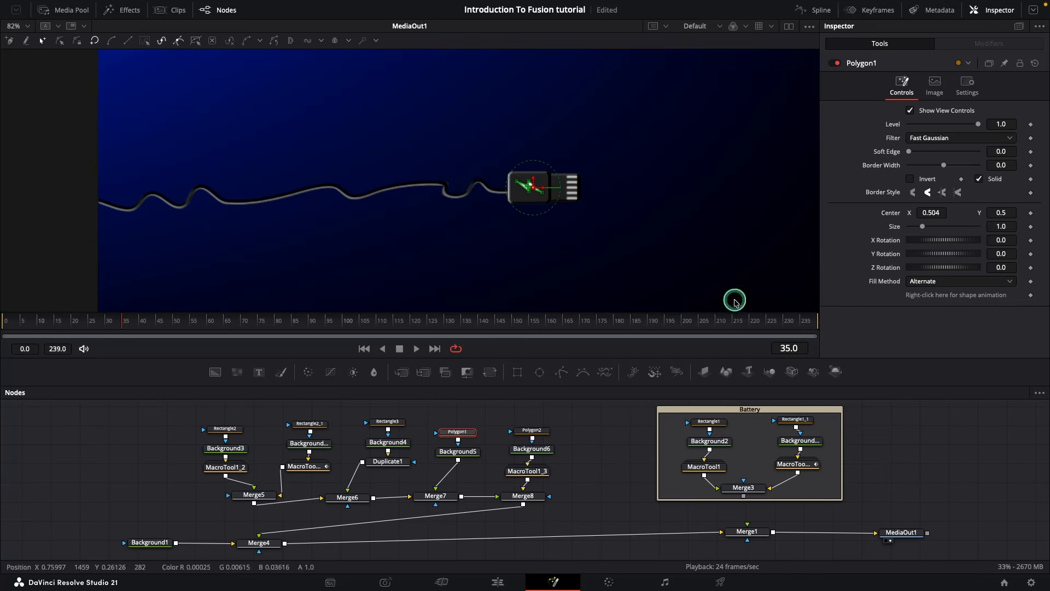
{"action": "left_click", "coordinate": [602, 505]}
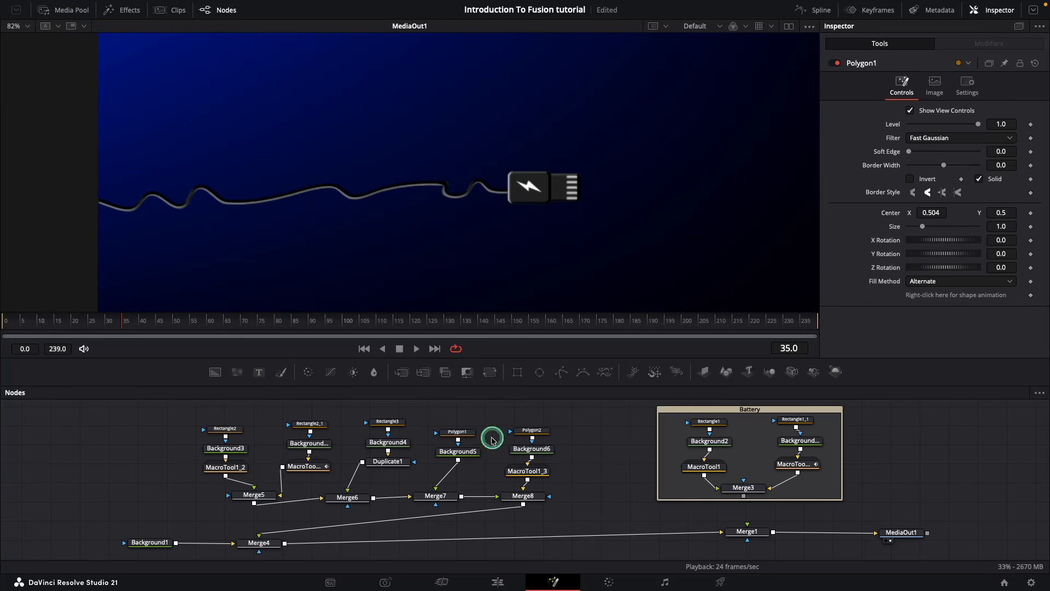
Group all plug and cable nodes above Merge4, and connect the battery's Merge3 output to Merge1's foreground
{"action": "left_click_drag", "start_coordinate": [172, 409], "coordinate": [601, 526]}
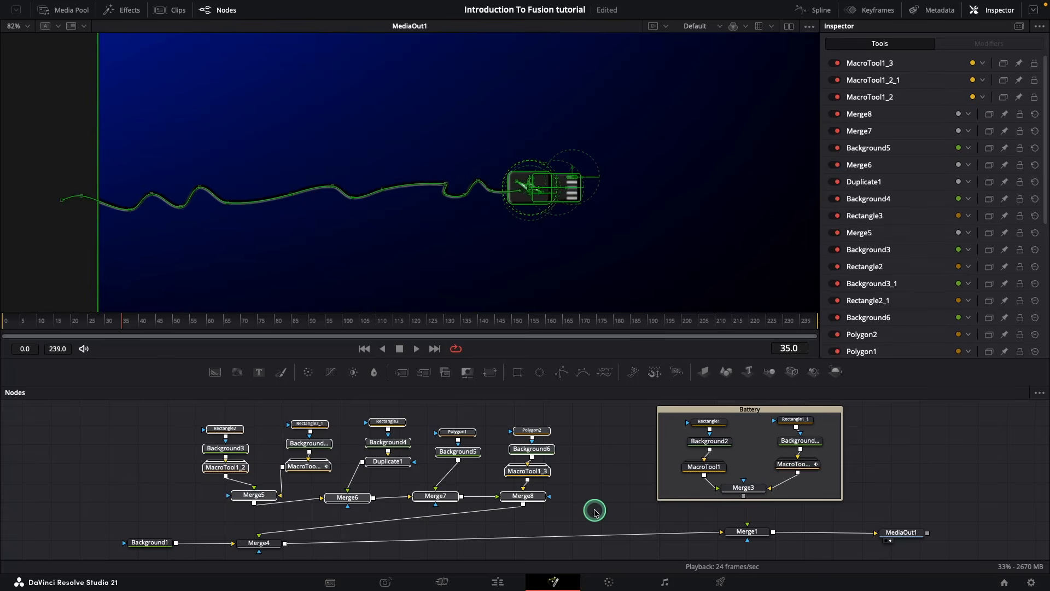
{"action": "key", "text": "ctrl+g"}
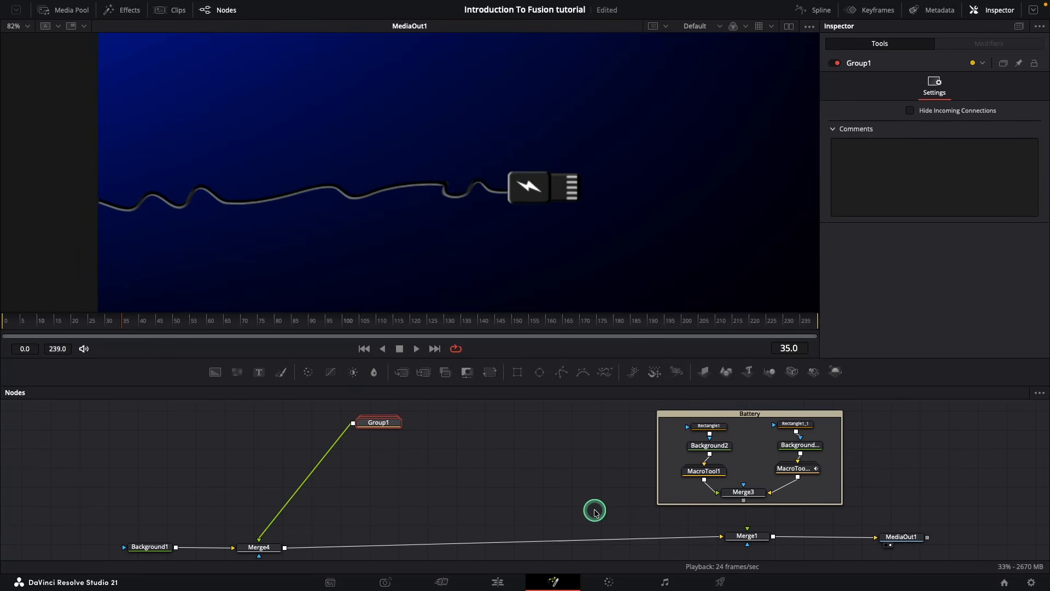
{"action": "left_click_drag", "start_coordinate": [389, 428], "coordinate": [281, 438]}
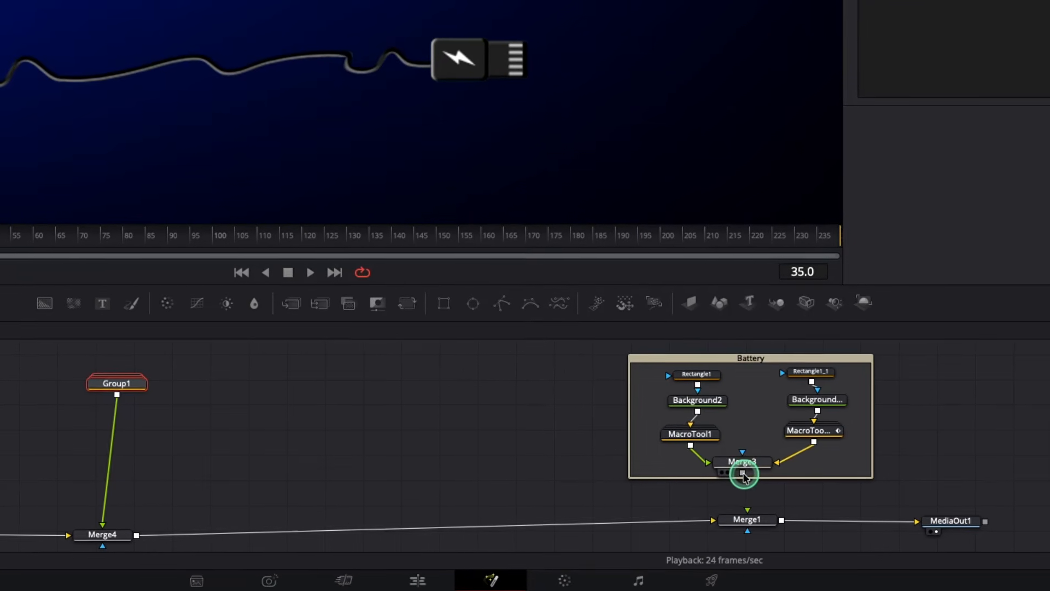
{"action": "left_click_drag", "start_coordinate": [743, 472], "coordinate": [747, 519]}
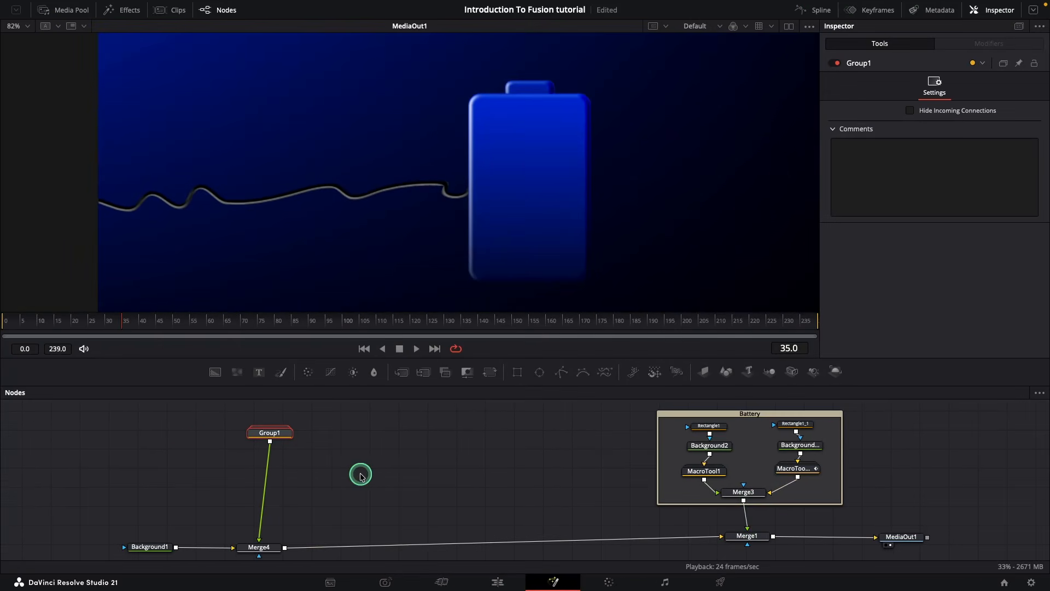
Try shifting the plug through Merge4's horizontal center to 0.406, and reset the center to its default
{"action": "left_click", "coordinate": [248, 547]}
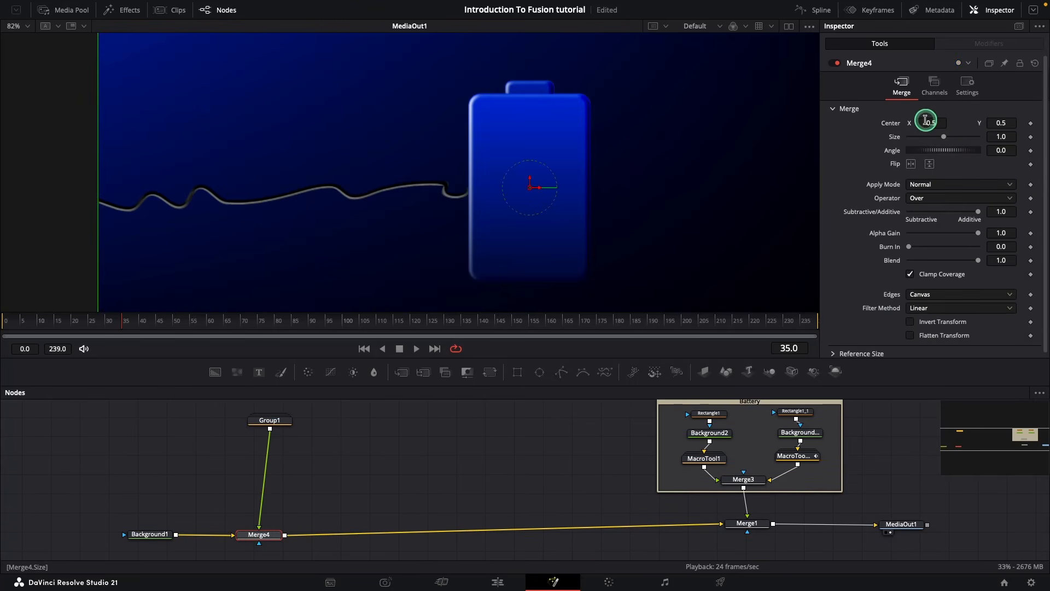
{"action": "left_click_drag", "start_coordinate": [928, 122], "coordinate": [864, 142]}
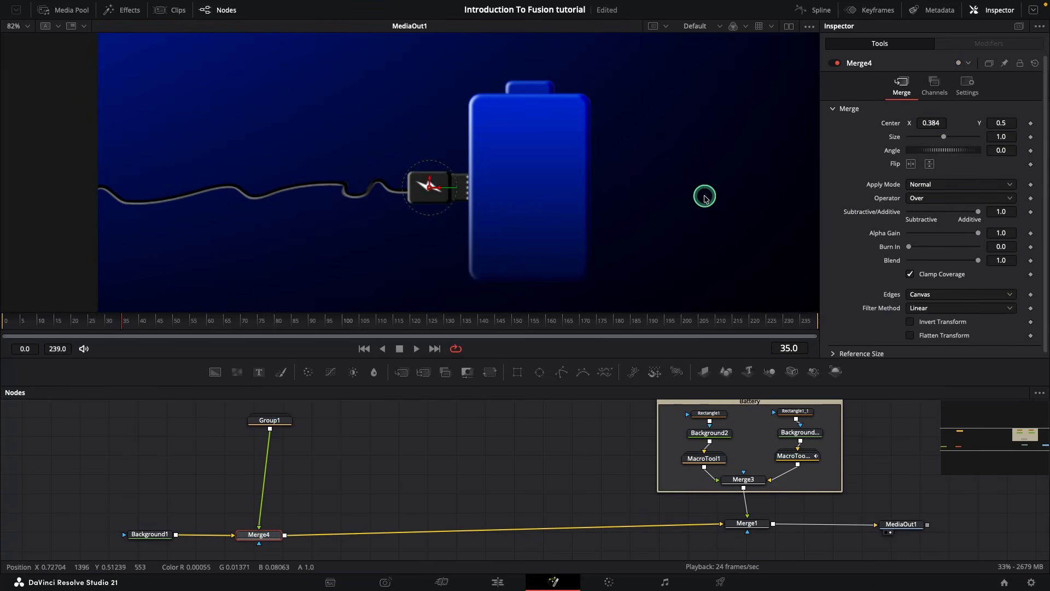
{"action": "scroll", "coordinate": [683, 208], "scroll_direction": "down", "scroll_amount": 3}
{"action": "mouse_move", "coordinate": [922, 125]}
{"action": "left_mouse_down"}
{"action": "mouse_move", "coordinate": [900, 117]}
{"action": "mouse_move", "coordinate": [937, 121]}
{"action": "left_mouse_up"}
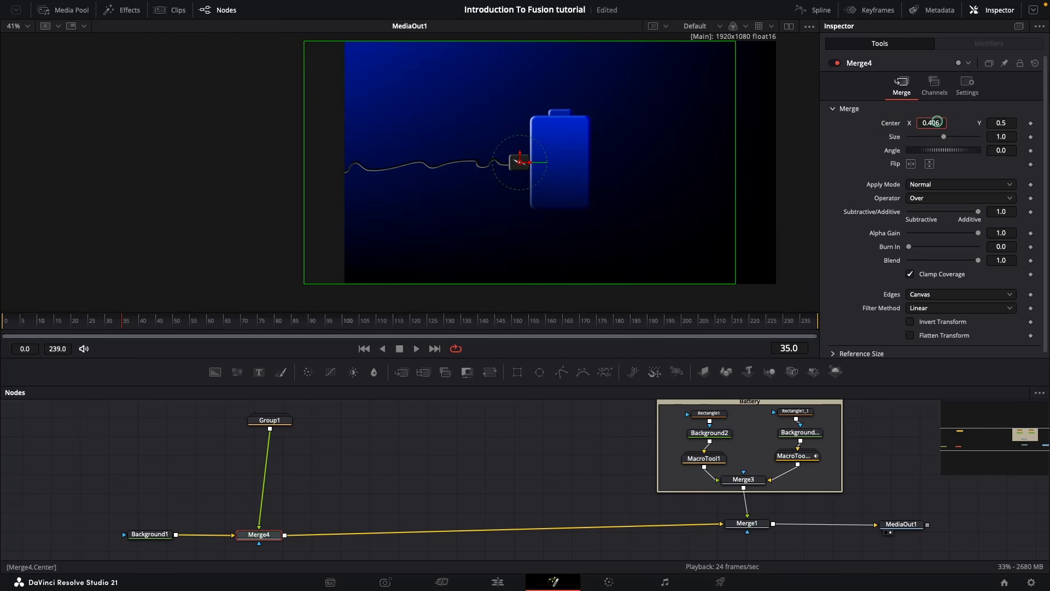
{"action": "left_click", "coordinate": [569, 438]}
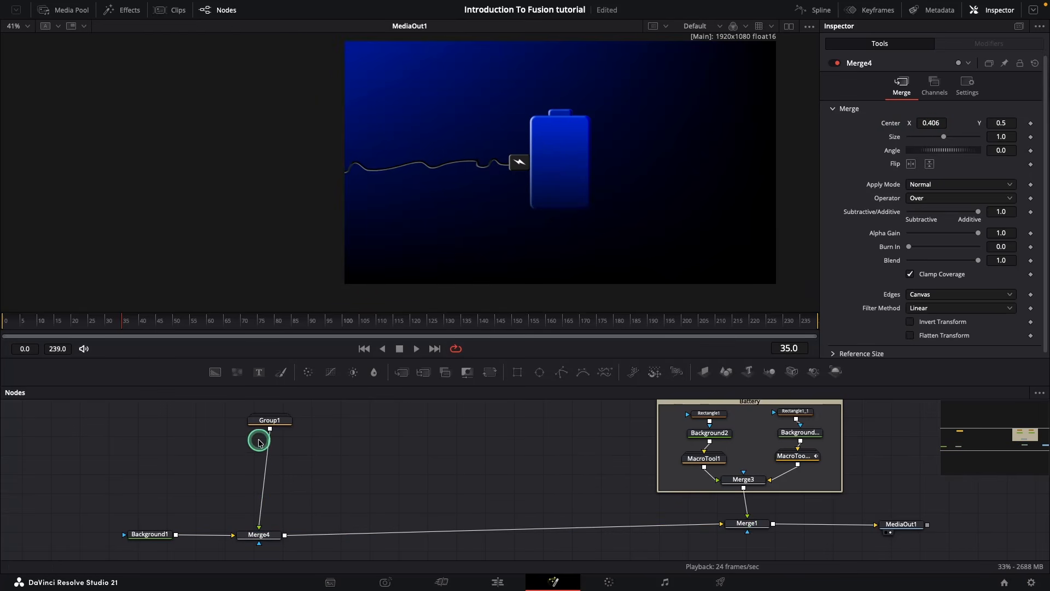
{"action": "double_click", "coordinate": [895, 125]}
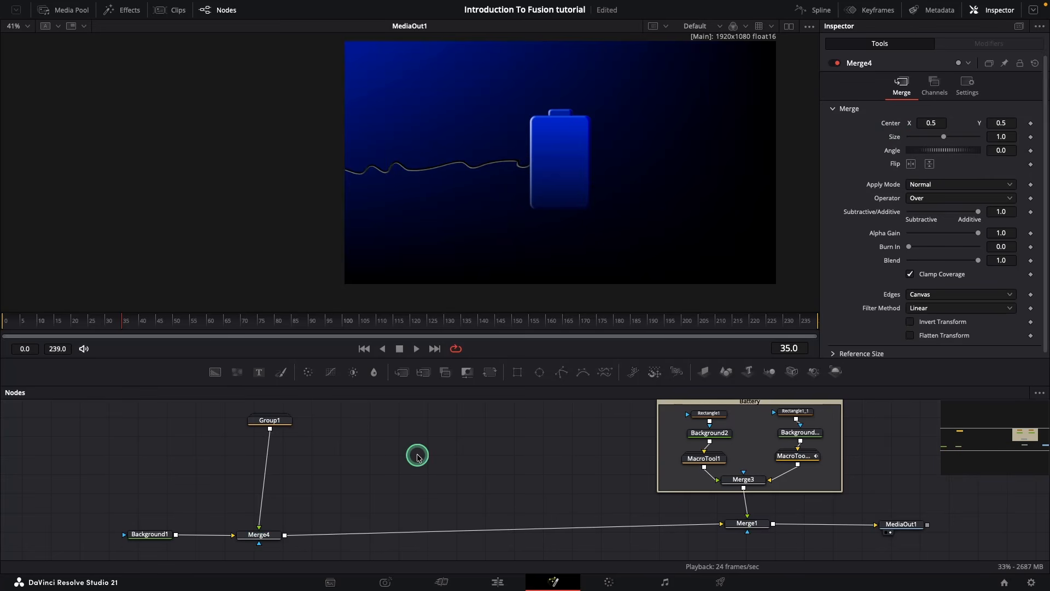
Insert a Transform node between Group1 and Merge4
{"action": "key", "text": "shift+space"}
{"action": "type", "text": "trans"}
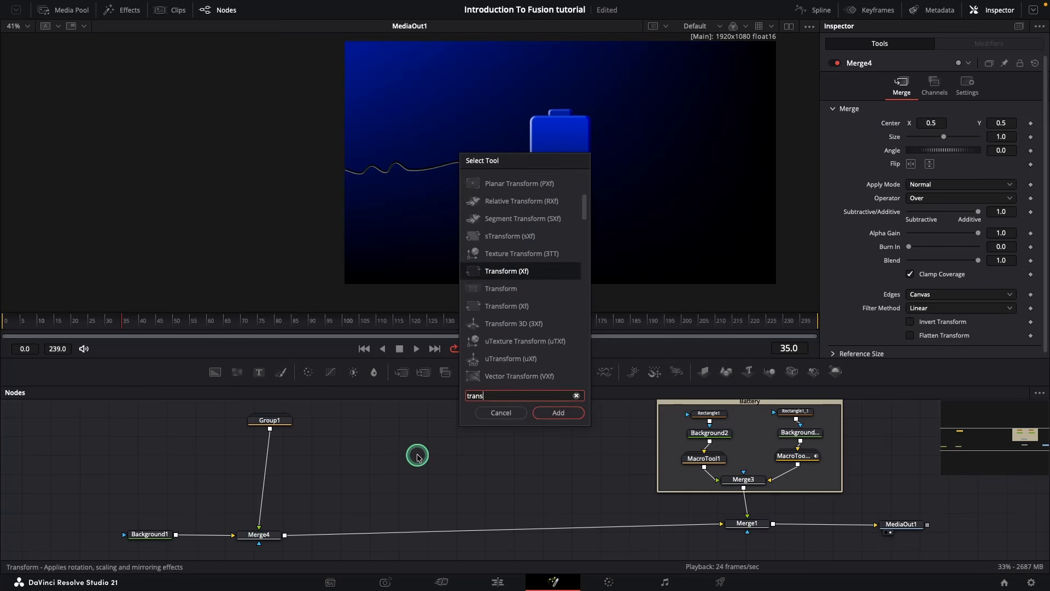
{"action": "key", "text": "Return"}
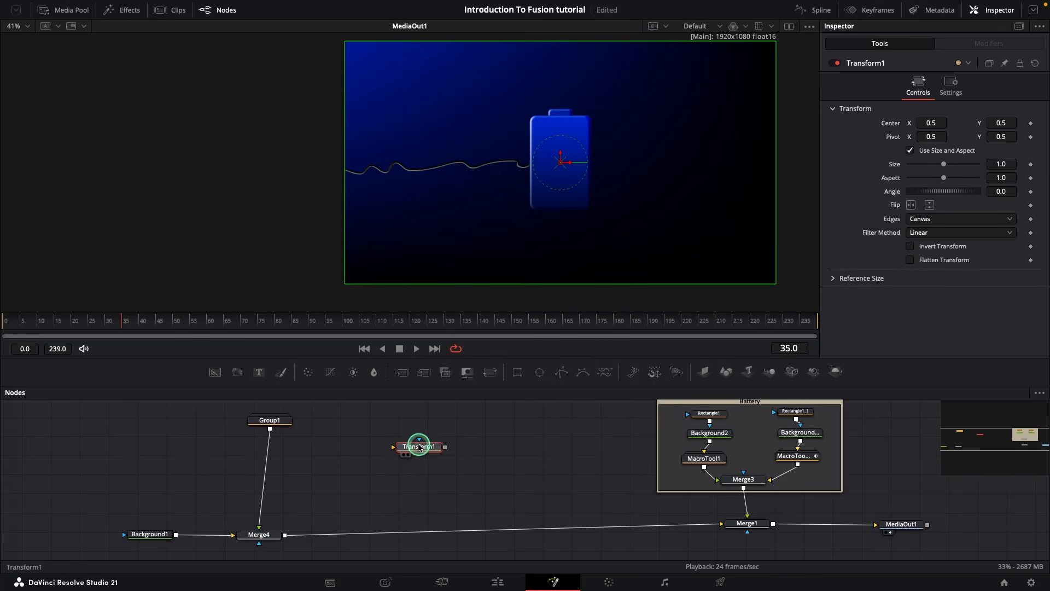
{"action": "left_click_drag", "start_coordinate": [419, 446], "coordinate": [267, 462]}
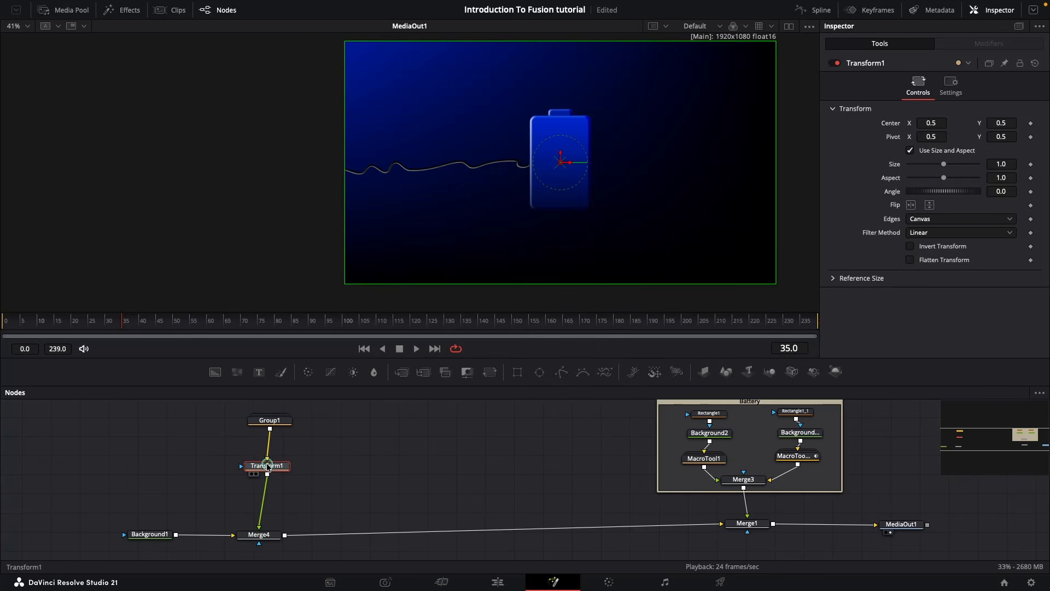
Try Transform1 with center X 0.394, size 0.64 and a rotated angle, and reset these controls to their defaults
{"action": "mouse_move", "coordinate": [932, 123]}
{"action": "left_mouse_down"}
{"action": "mouse_move", "coordinate": [916, 123]}
{"action": "mouse_move", "coordinate": [929, 121]}
{"action": "left_mouse_up"}
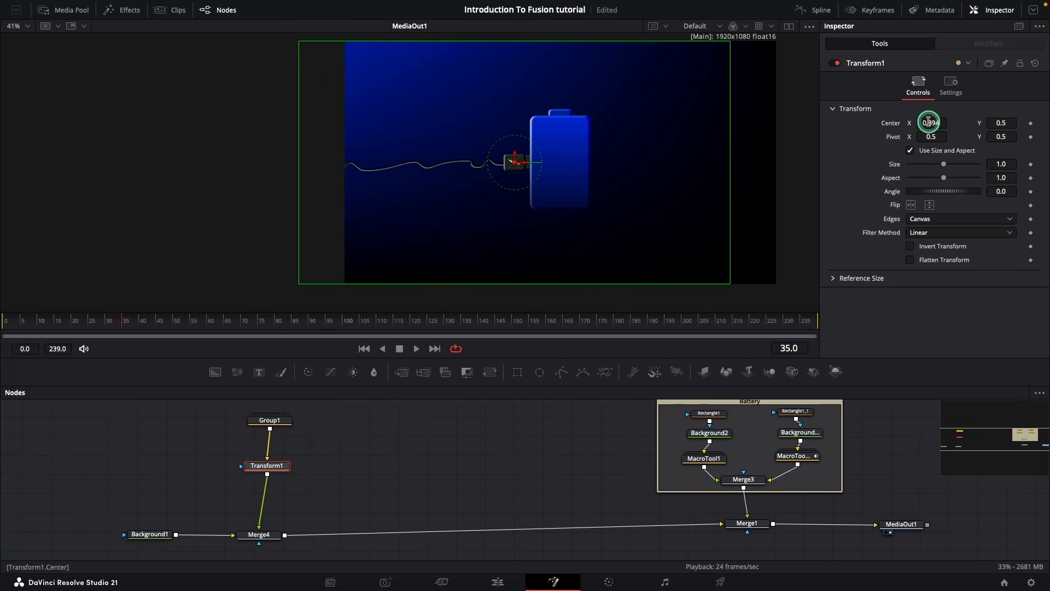
{"action": "left_click_drag", "start_coordinate": [944, 164], "coordinate": [958, 197]}
{"action": "left_click", "coordinate": [944, 197]}
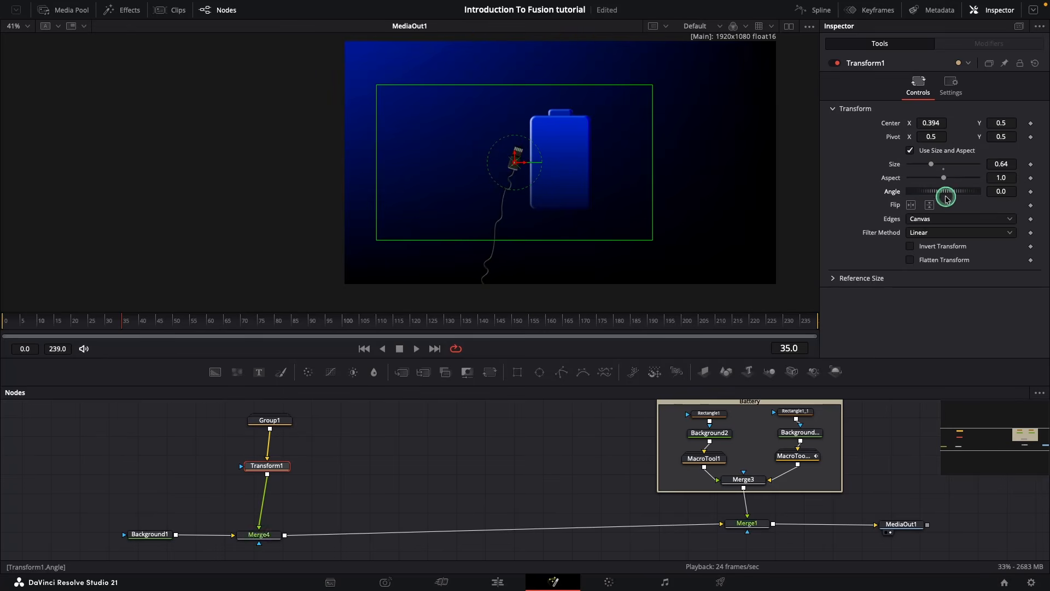
{"action": "left_click", "coordinate": [944, 169]}
{"action": "double_click", "coordinate": [891, 123]}
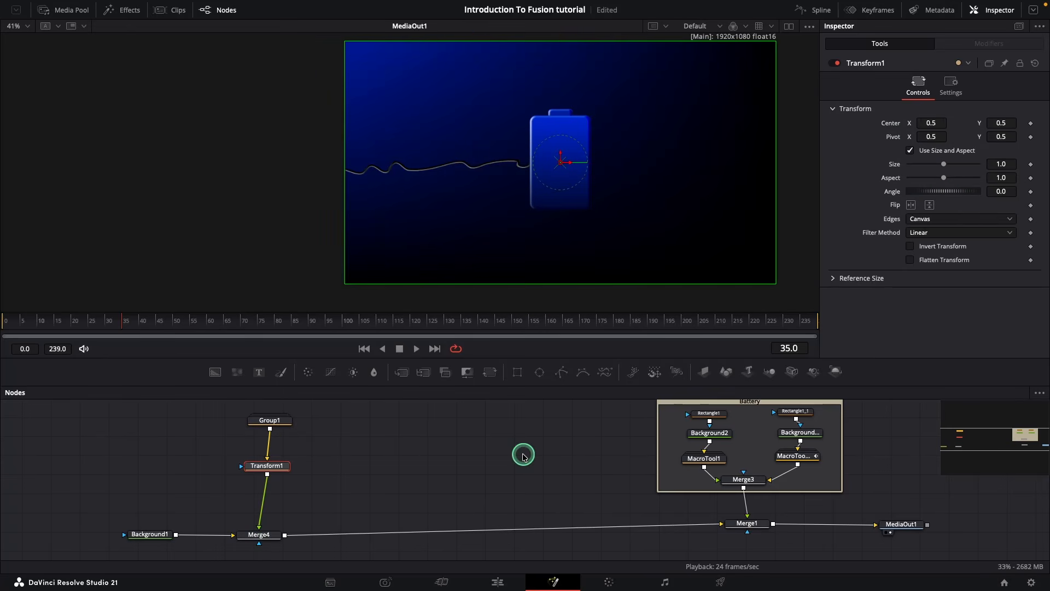
Paste a copy of Group1 beside the original, and set Transform1's vertical center to 0.41
{"action": "left_click", "coordinate": [270, 426]}
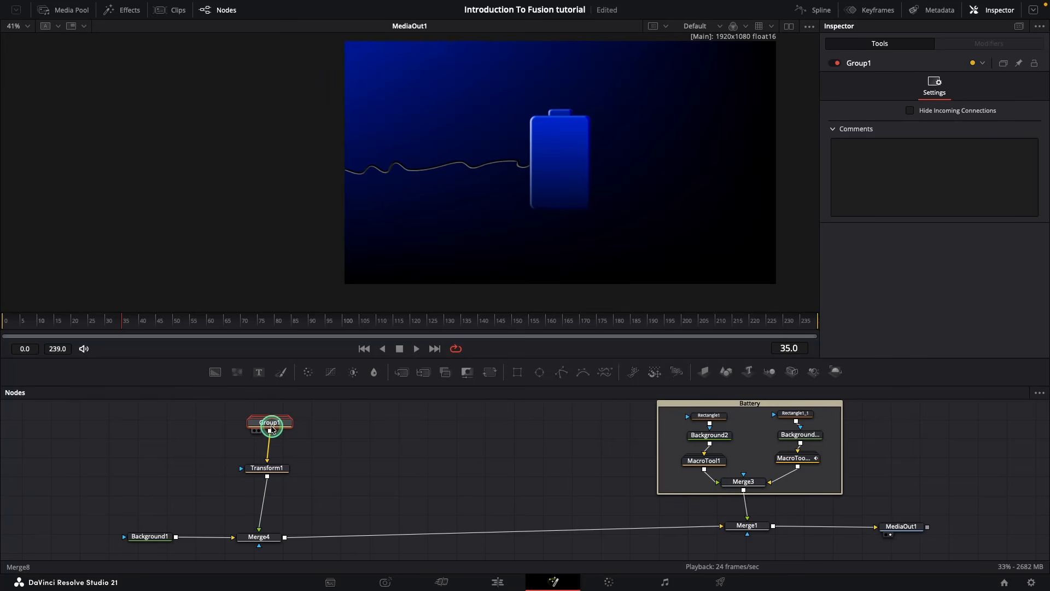
{"action": "key", "text": "ctrl+v"}
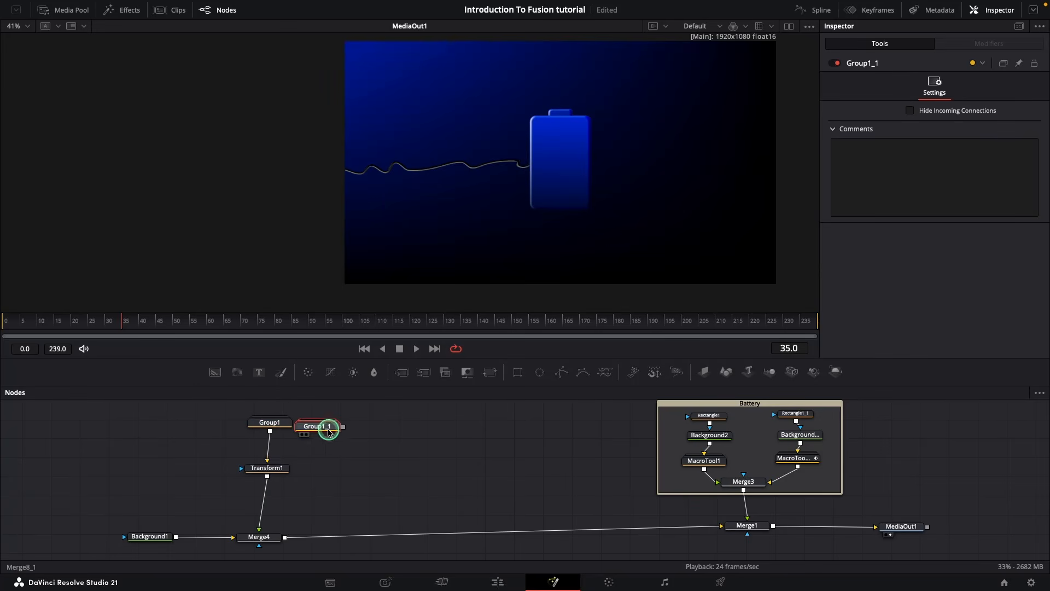
{"action": "left_click", "coordinate": [269, 467]}
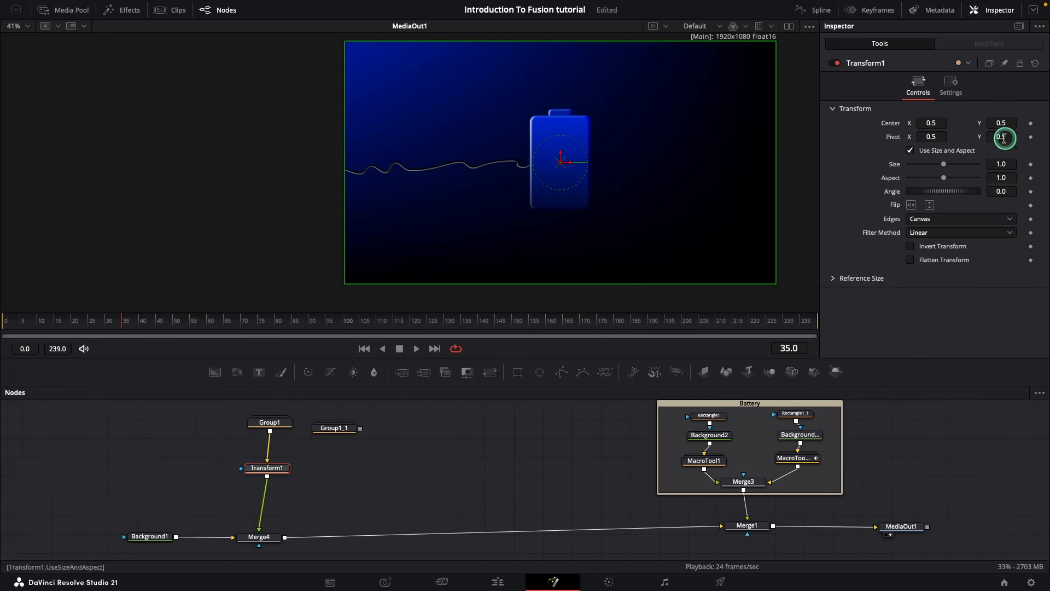
{"action": "left_click_drag", "start_coordinate": [1003, 123], "coordinate": [988, 123]}
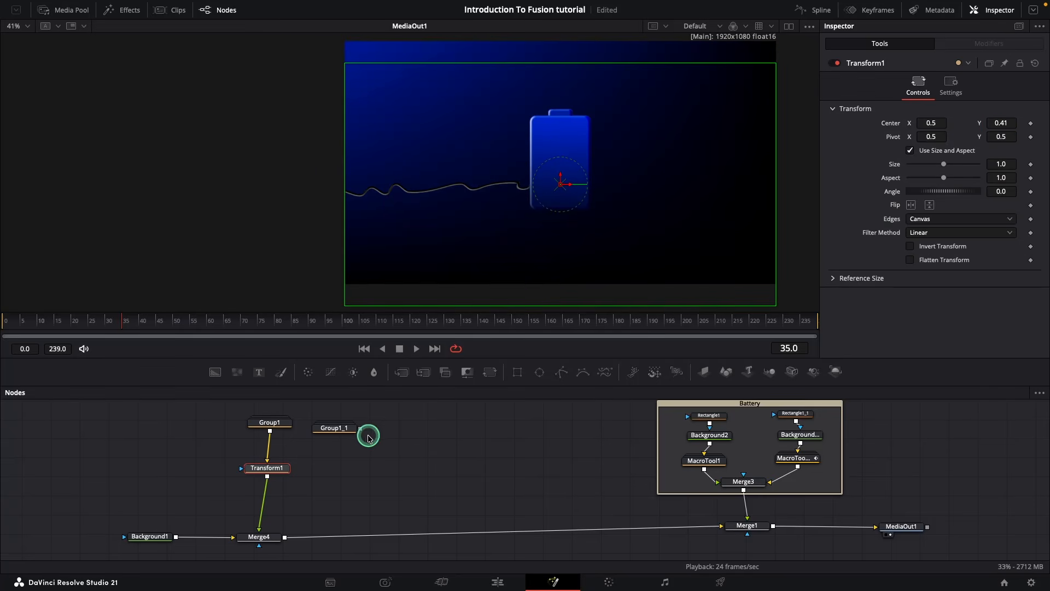
Merge Group1_1 over Merge4's output with center X 0.353, and use Transform1 to shift the original plug clear of the battery's left side
{"action": "left_click_drag", "start_coordinate": [360, 428], "coordinate": [285, 542]}
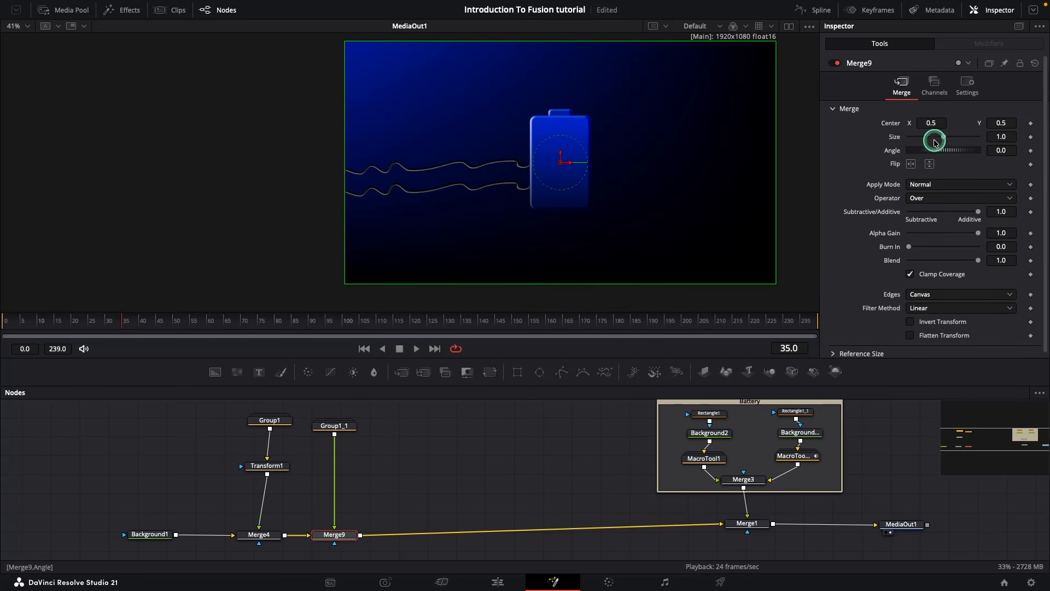
{"action": "left_click_drag", "start_coordinate": [931, 123], "coordinate": [847, 127]}
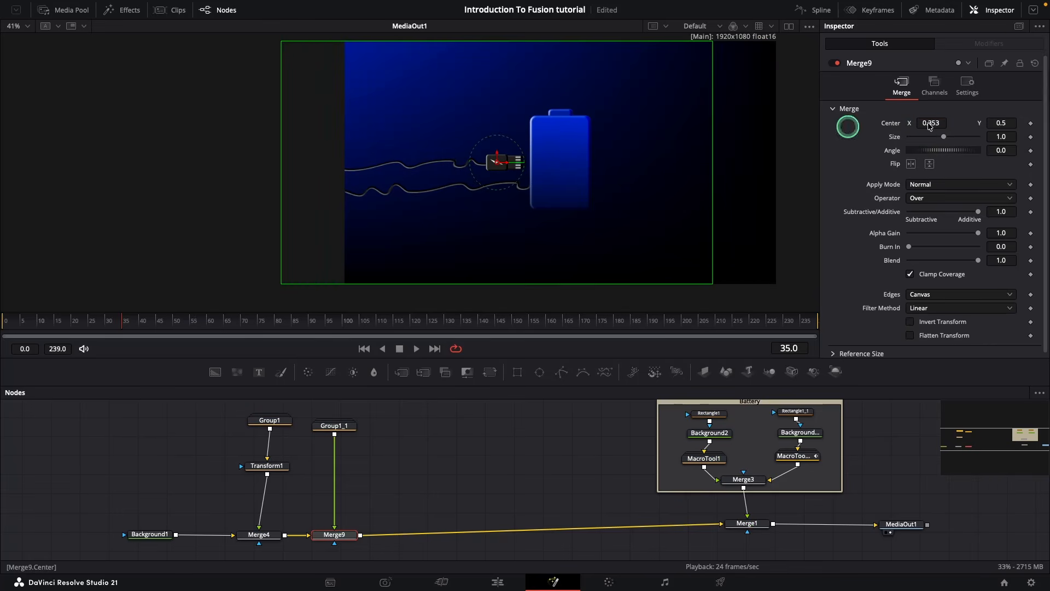
{"action": "left_click", "coordinate": [267, 466]}
{"action": "left_click_drag", "start_coordinate": [932, 124], "coordinate": [838, 133]}
Delete the copied plug group Group1_1 and its Merge9 node
{"action": "left_click", "coordinate": [334, 426]}
{"action": "key", "text": "Delete"}
{"action": "left_click", "coordinate": [334, 535]}
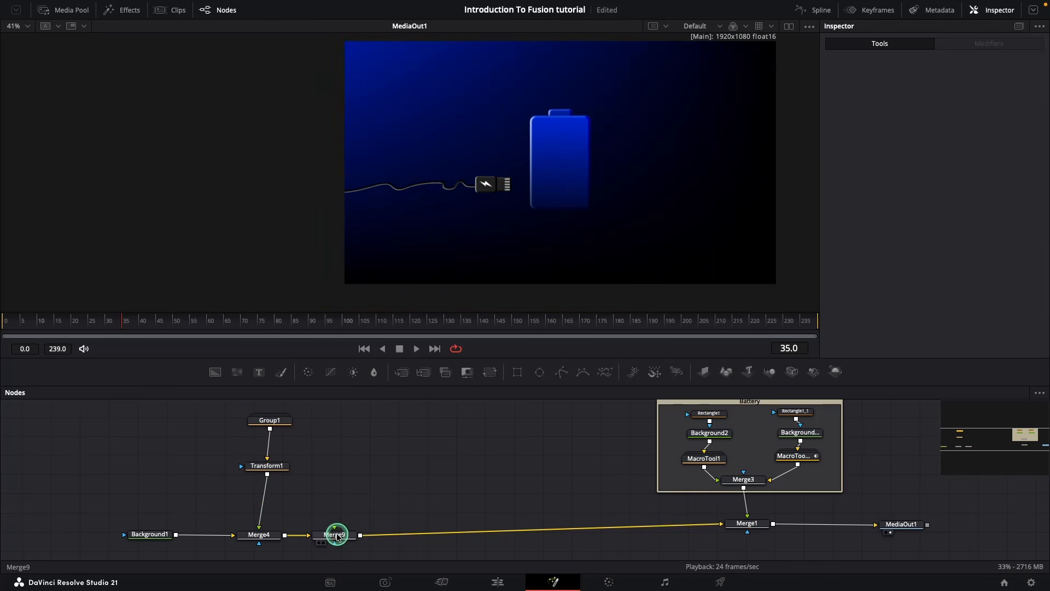
{"action": "key", "text": "Delete"}
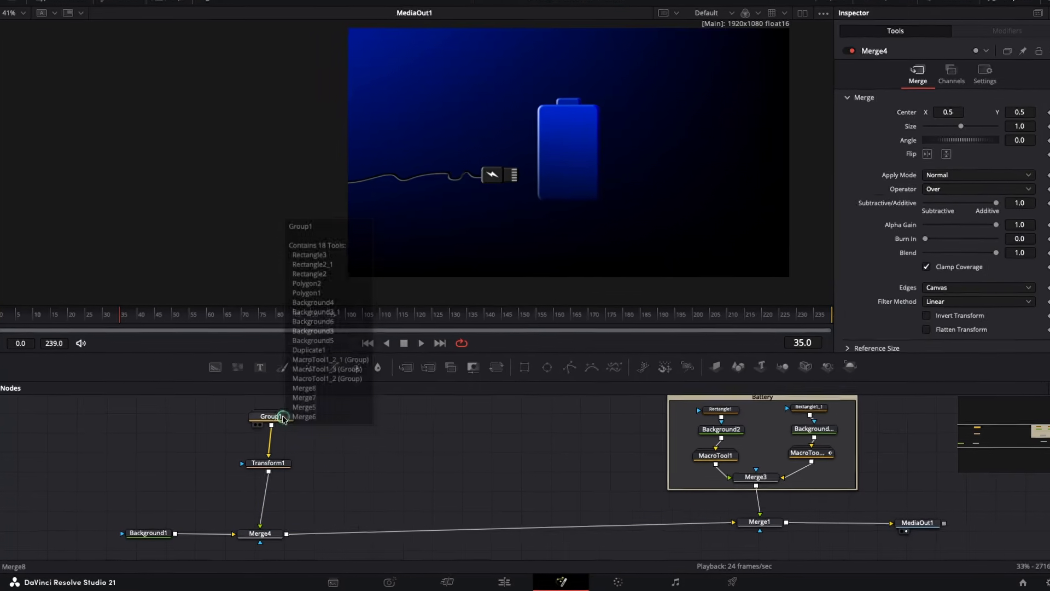
Paste four copies of Transform1 and spread the five Transform nodes out in a row
{"action": "left_click", "coordinate": [278, 422]}
{"action": "left_click", "coordinate": [282, 430]}
{"action": "key", "text": "ctrl+c"}
{"action": "key", "text": "ctrl+v"}
{"action": "key", "text": "ctrl+v"}
{"action": "key", "text": "ctrl+v"}
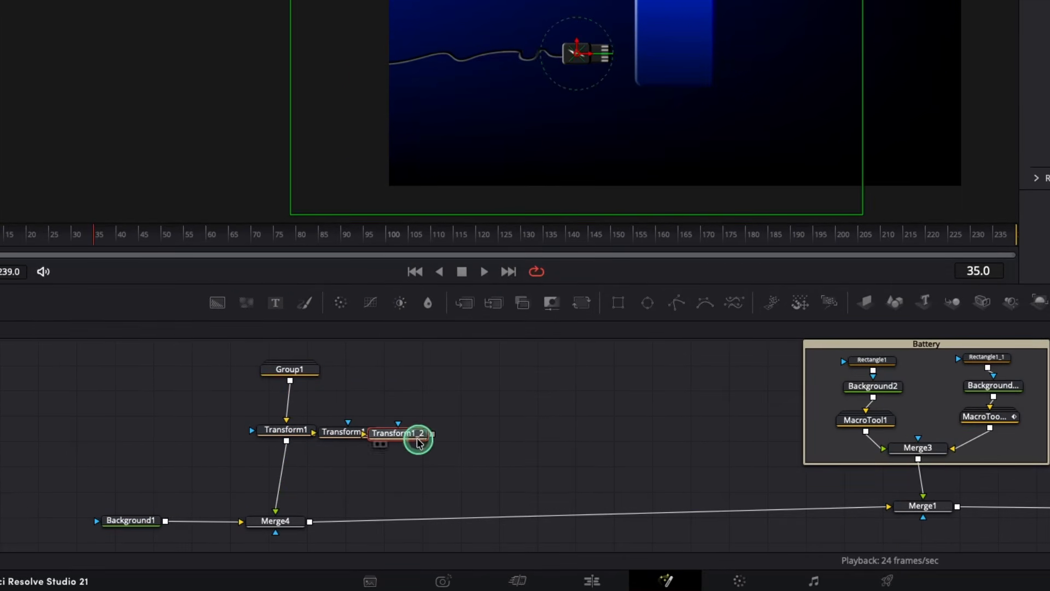
{"action": "key", "text": "ctrl+v"}
{"action": "left_click_drag", "start_coordinate": [286, 430], "coordinate": [193, 440]}
{"action": "left_click_drag", "start_coordinate": [323, 432], "coordinate": [268, 437]}
{"action": "left_click_drag", "start_coordinate": [371, 434], "coordinate": [348, 435]}
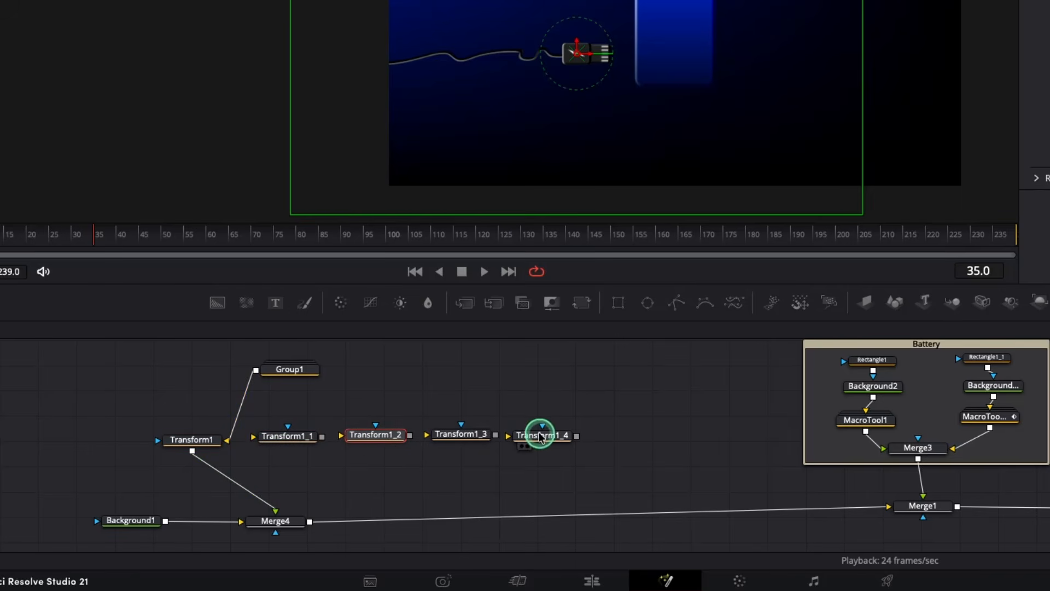
Feed Group1's output into each of the four Transform copies, and disconnect Transform1 from Merge4
{"action": "scroll", "coordinate": [414, 383], "scroll_direction": "up", "scroll_amount": 2}
{"action": "left_click_drag", "start_coordinate": [290, 415], "coordinate": [301, 481]}
{"action": "left_click_drag", "start_coordinate": [312, 353], "coordinate": [371, 481]}
{"action": "left_click", "coordinate": [371, 481]}
{"action": "left_click_drag", "start_coordinate": [343, 374], "coordinate": [430, 477]}
{"action": "left_click_drag", "start_coordinate": [342, 375], "coordinate": [502, 370]}
{"action": "left_click_drag", "start_coordinate": [88, 474], "coordinate": [284, 525]}
{"action": "left_click_drag", "start_coordinate": [1047, 496], "coordinate": [928, 521]}
{"action": "left_click_drag", "start_coordinate": [617, 321], "coordinate": [617, 247]}
{"action": "left_click_drag", "start_coordinate": [247, 372], "coordinate": [253, 415]}
{"action": "left_click", "coordinate": [253, 425]}
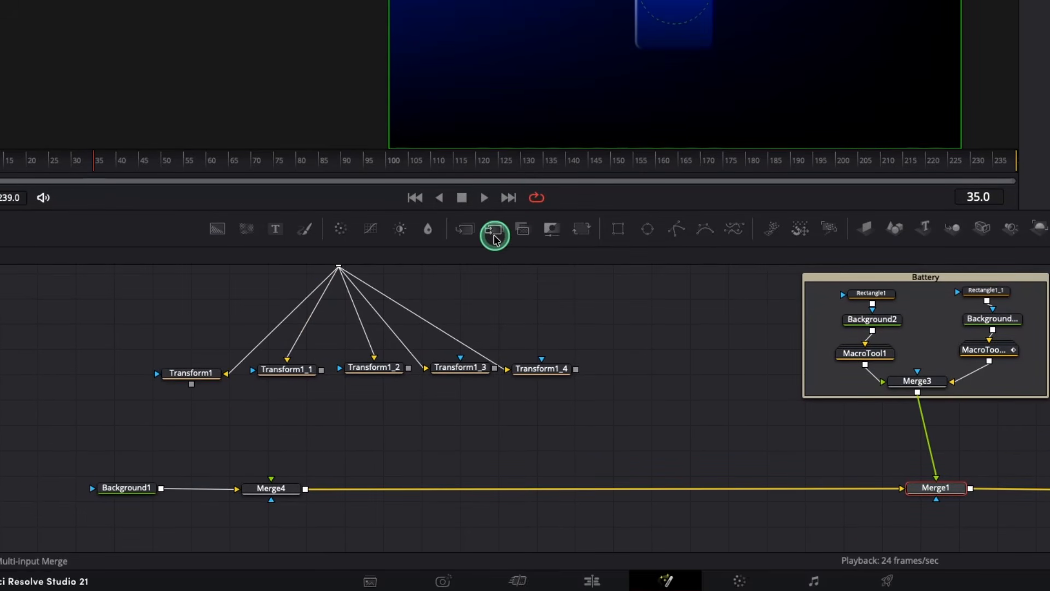
Add a MultiMerge node, connect all five Transform nodes to it, and feed its output into Merge4's foreground
{"action": "left_click_drag", "start_coordinate": [494, 234], "coordinate": [352, 434]}
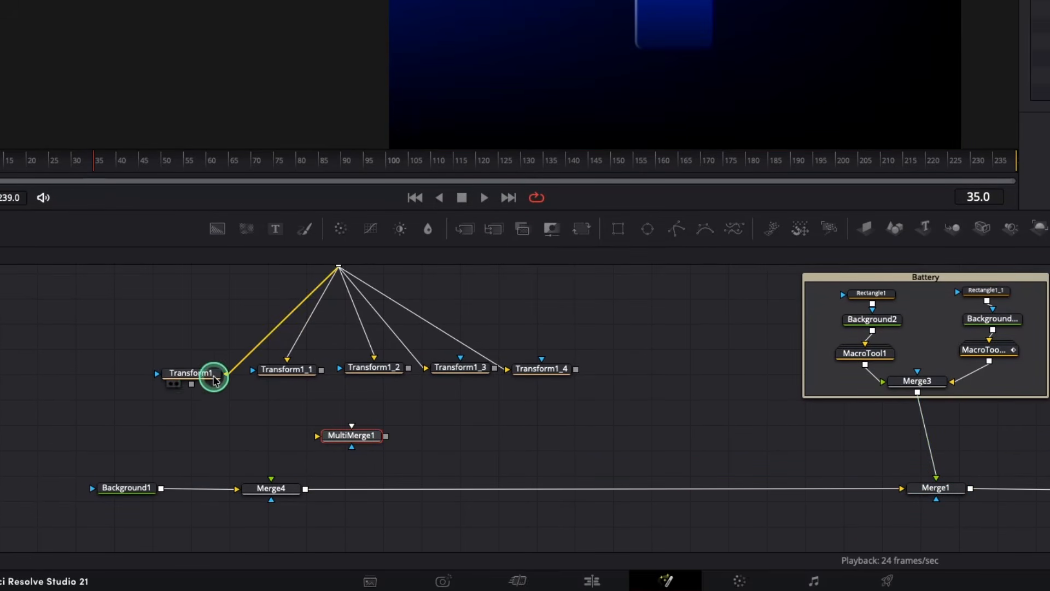
{"action": "left_click_drag", "start_coordinate": [208, 393], "coordinate": [339, 436]}
{"action": "left_click_drag", "start_coordinate": [322, 370], "coordinate": [337, 429]}
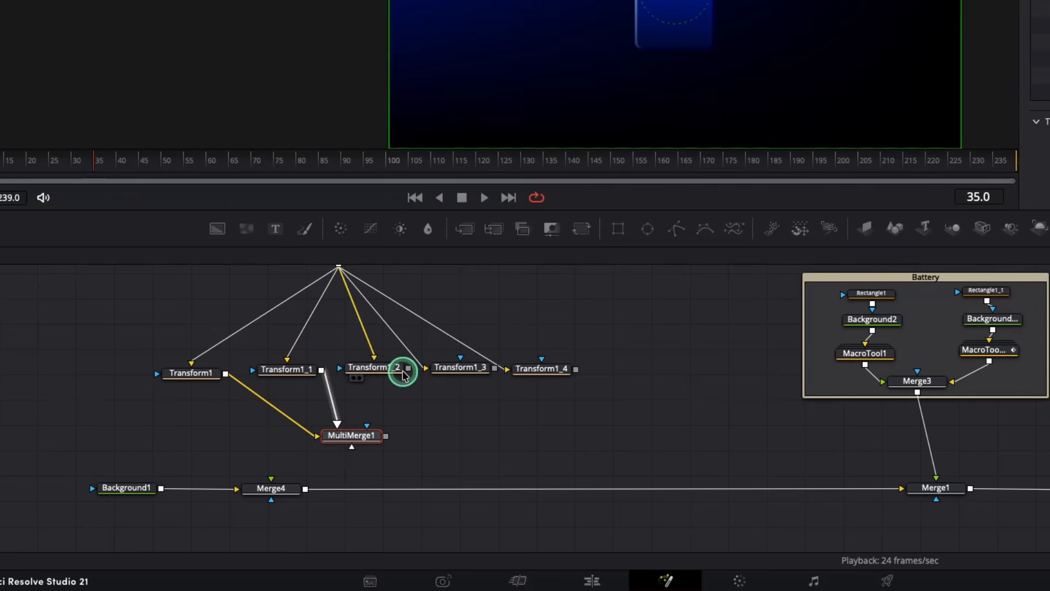
{"action": "left_click_drag", "start_coordinate": [407, 368], "coordinate": [367, 429]}
{"action": "left_click_drag", "start_coordinate": [495, 368], "coordinate": [358, 440]}
{"action": "left_click_drag", "start_coordinate": [575, 370], "coordinate": [359, 440]}
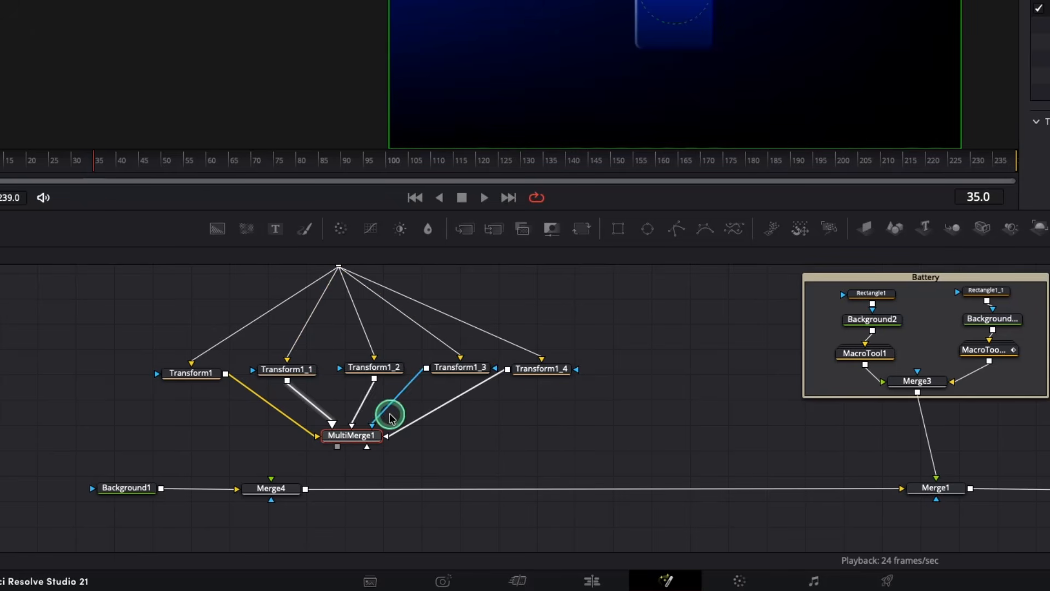
{"action": "left_click", "coordinate": [390, 412]}
{"action": "left_click_drag", "start_coordinate": [494, 368], "coordinate": [308, 474]}
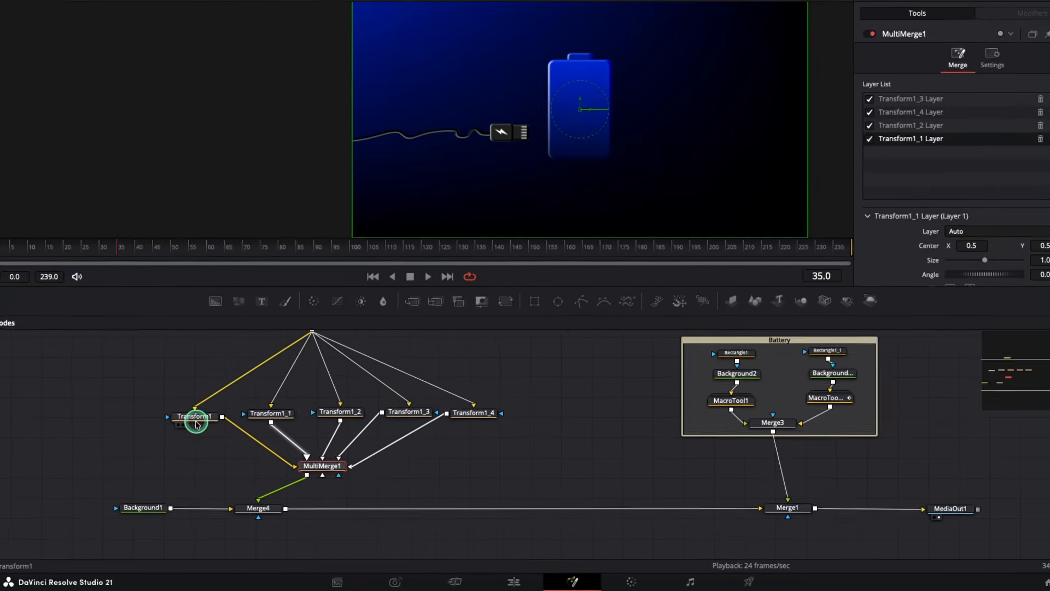
Reposition the duplicate plugs: set Transform1_1's center to X 0.422, Y 0.537 and Transform1_2's center X to 0.221
{"action": "left_click", "coordinate": [199, 372]}
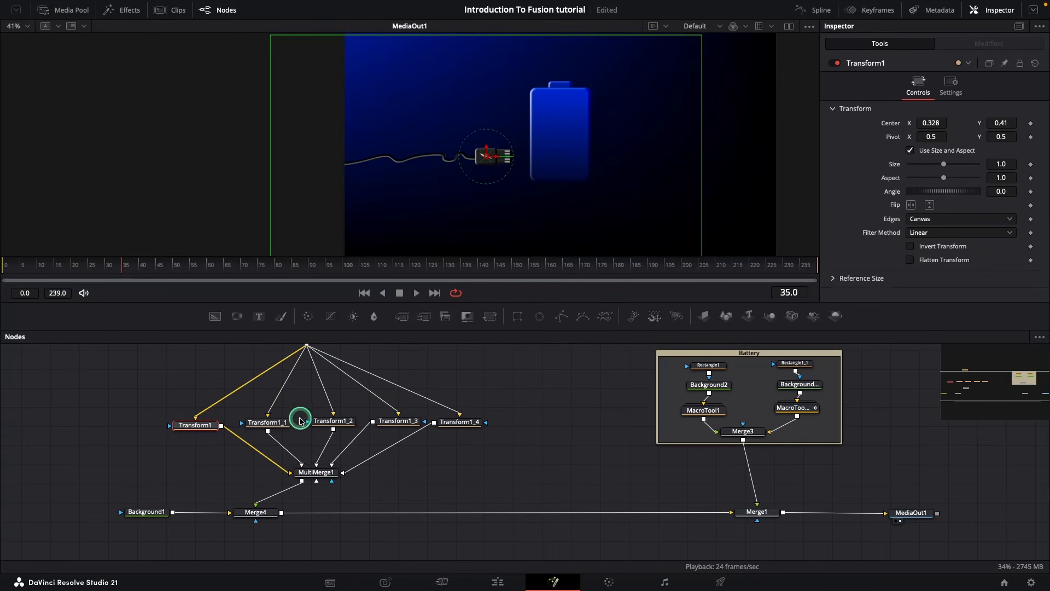
{"action": "left_click", "coordinate": [282, 421]}
{"action": "left_click_drag", "start_coordinate": [932, 122], "coordinate": [1045, 126]}
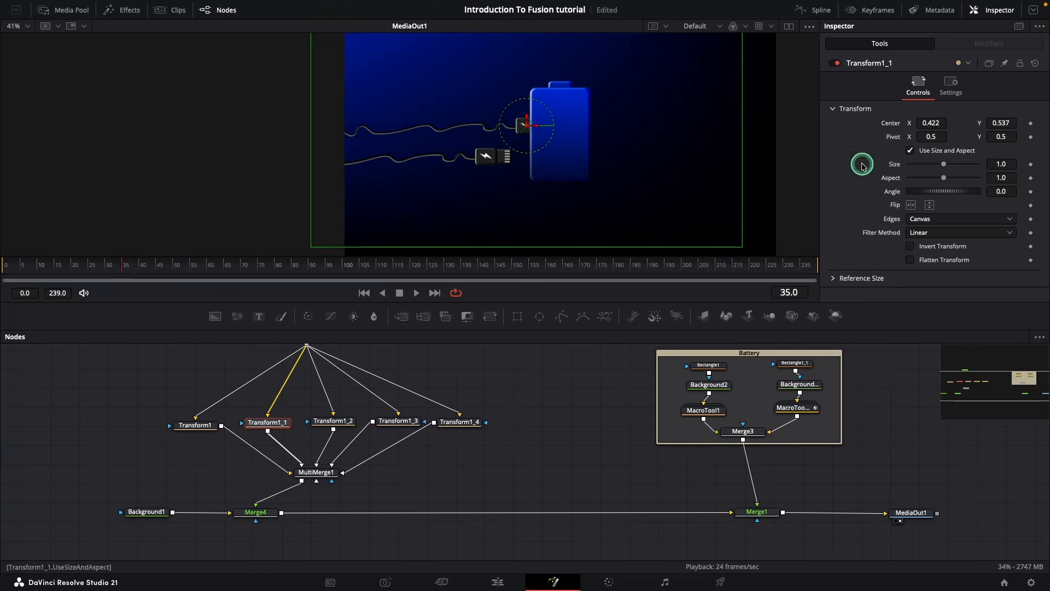
{"action": "left_click", "coordinate": [332, 422]}
{"action": "left_click_drag", "start_coordinate": [933, 123], "coordinate": [869, 146]}
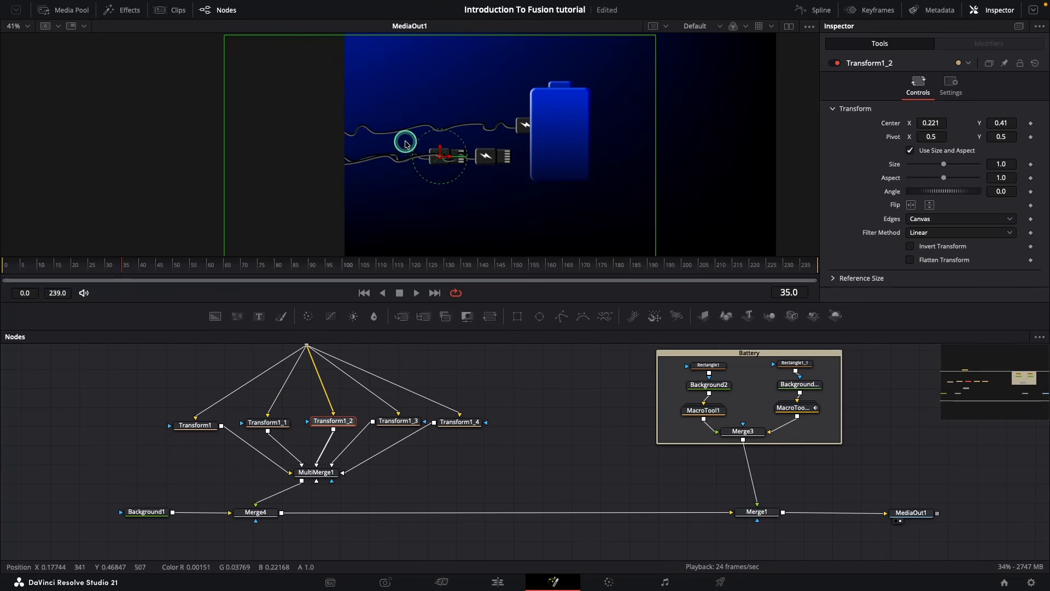
Examine the Timeline Playback Resolution options
{"action": "mouse_move", "coordinate": [323, 3]}
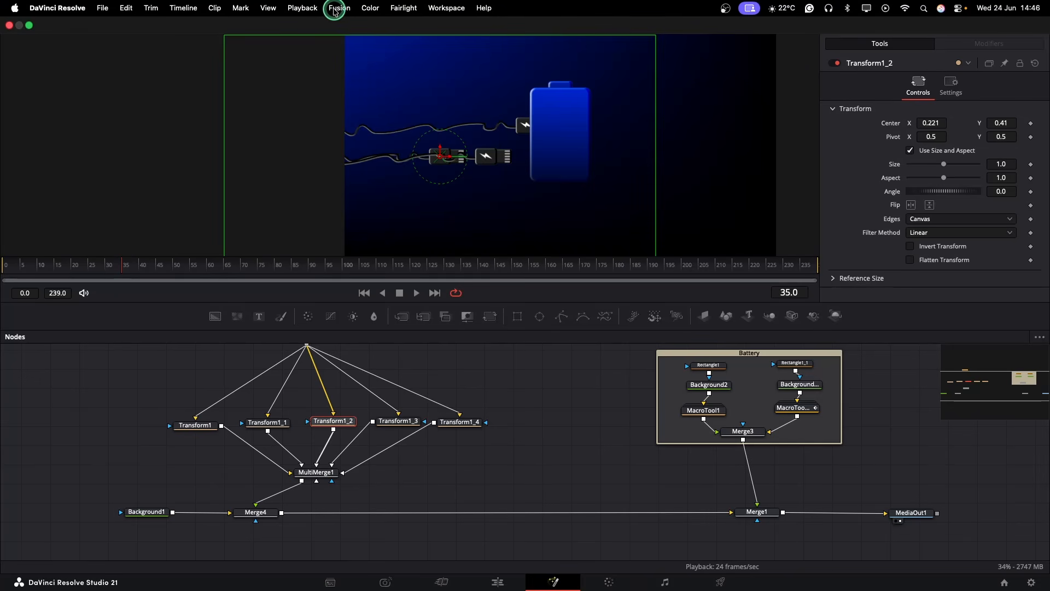
{"action": "left_click", "coordinate": [441, 8]}
{"action": "mouse_move", "coordinate": [303, 8]}
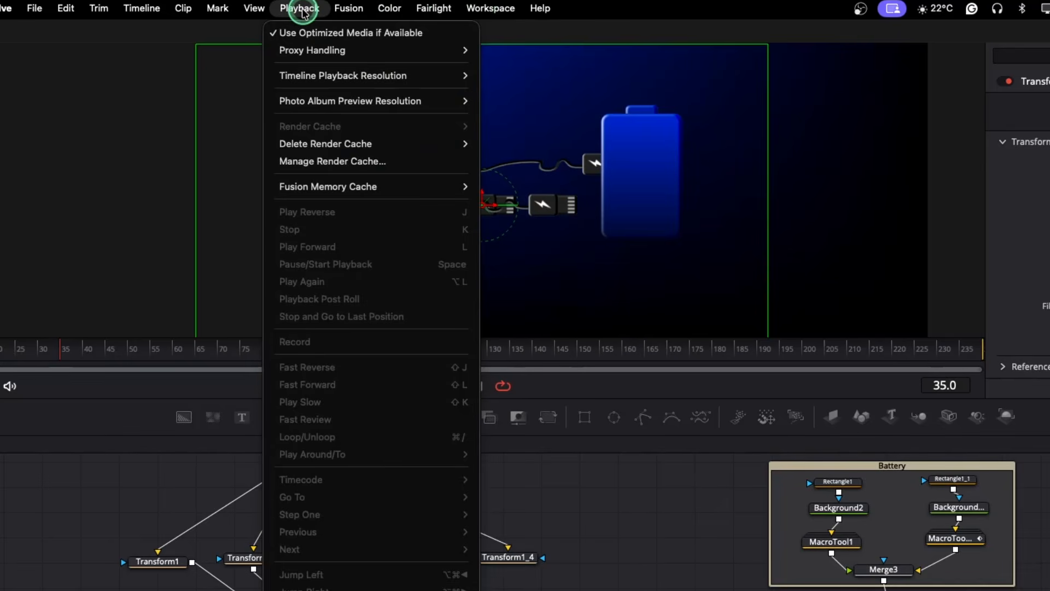
{"action": "mouse_move", "coordinate": [417, 76]}
{"action": "left_click", "coordinate": [508, 93]}
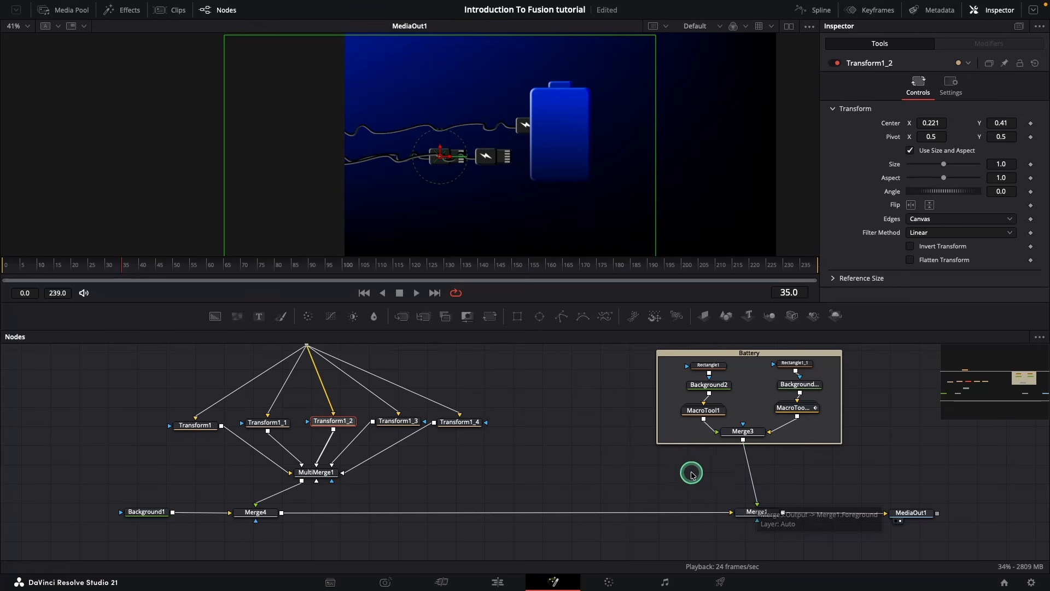
Disconnect Group1 from the four Transform copies, leaving only Transform1 linked, and align MultiMerge1 above Merge4
{"action": "left_click", "coordinate": [326, 388]}
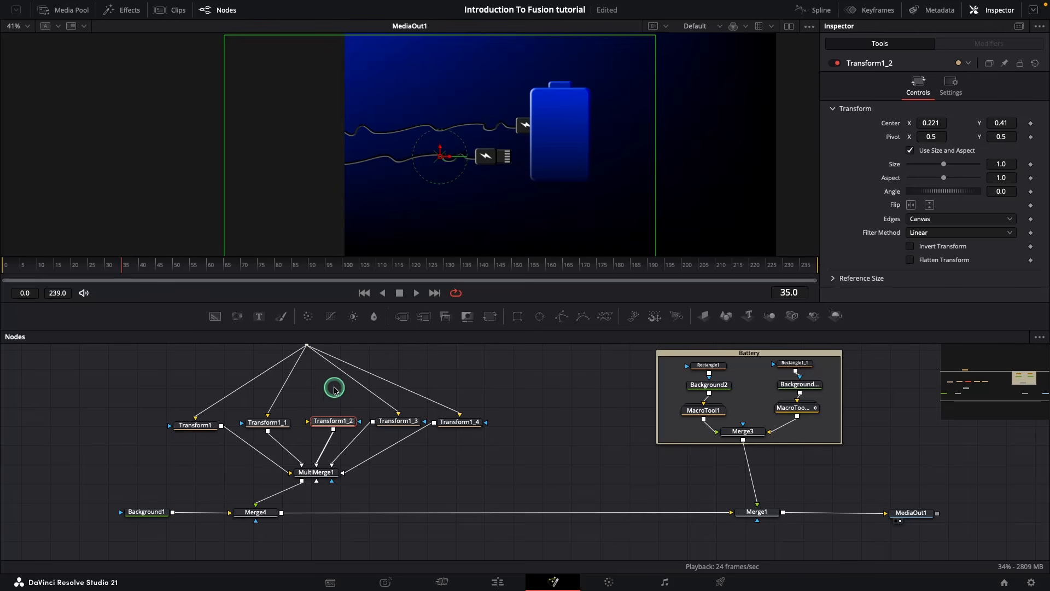
{"action": "left_click", "coordinate": [371, 390]}
{"action": "left_click", "coordinate": [400, 386]}
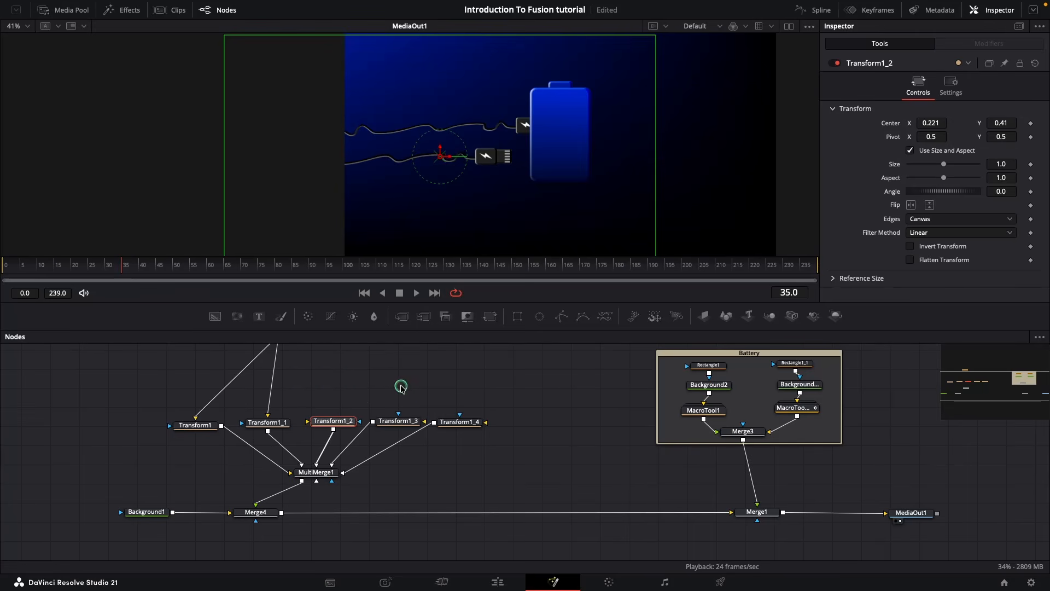
{"action": "left_click", "coordinate": [274, 391]}
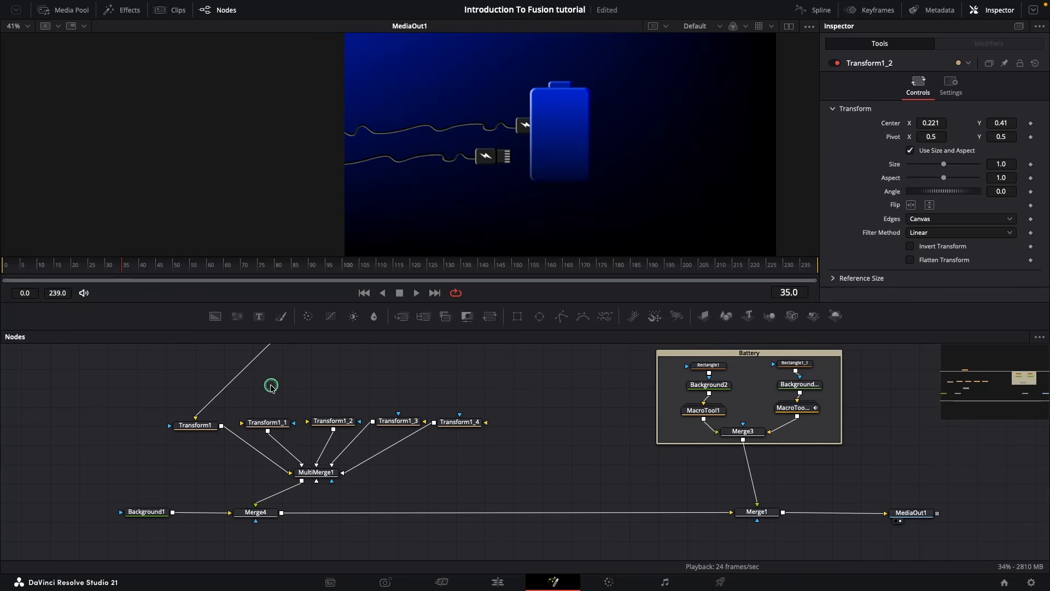
{"action": "left_click_drag", "start_coordinate": [320, 391], "coordinate": [358, 406]}
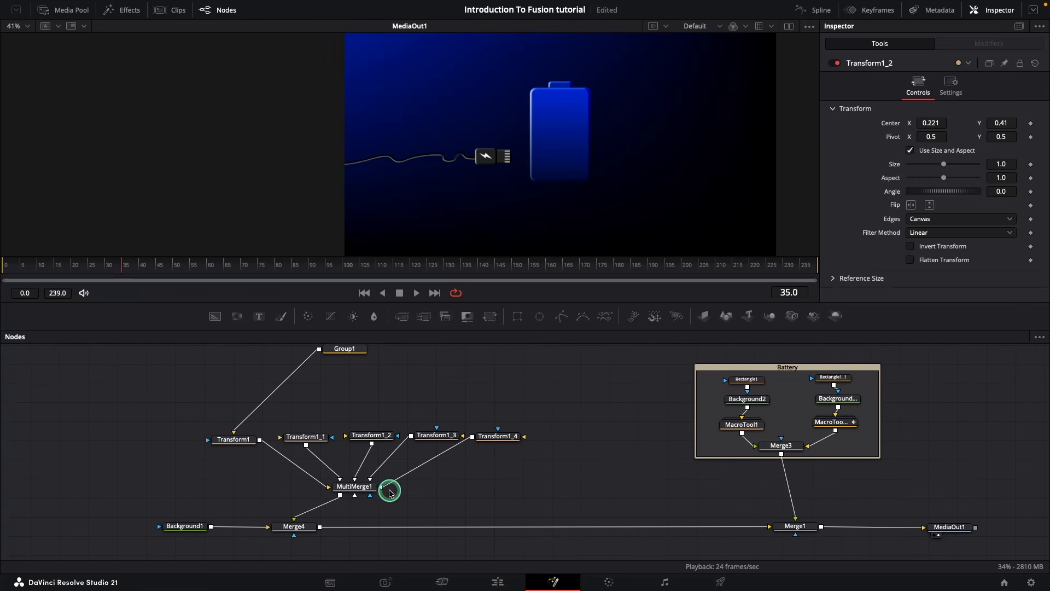
{"action": "left_click_drag", "start_coordinate": [371, 491], "coordinate": [325, 496]}
Move Transform1's plug against the battery at about center X 0.405, Y 0.586, and keyframe its Center and Angle at frame 100
{"action": "left_click", "coordinate": [229, 437]}
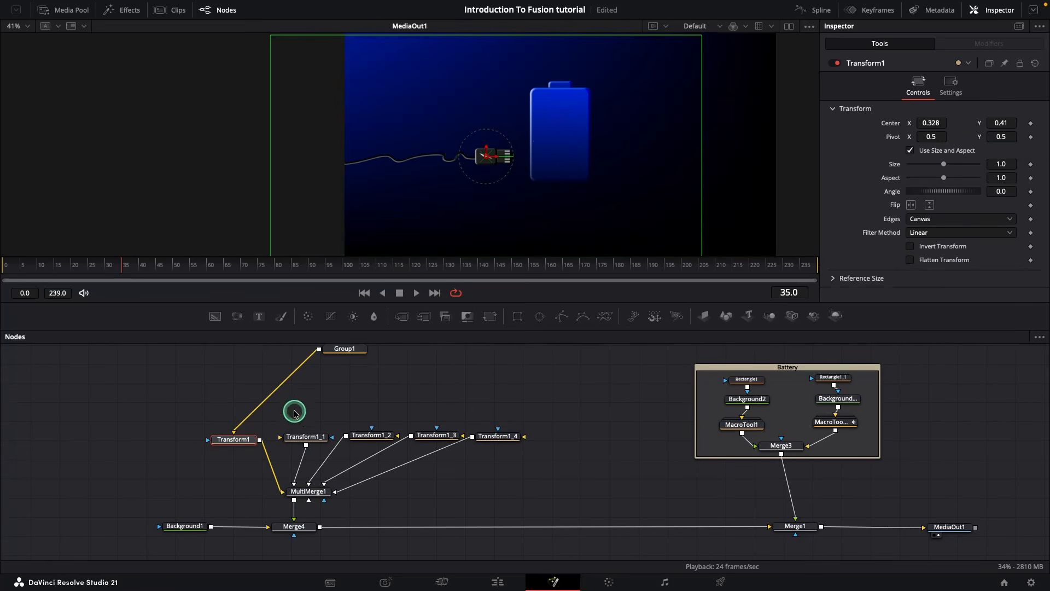
{"action": "left_click_drag", "start_coordinate": [488, 159], "coordinate": [520, 115]}
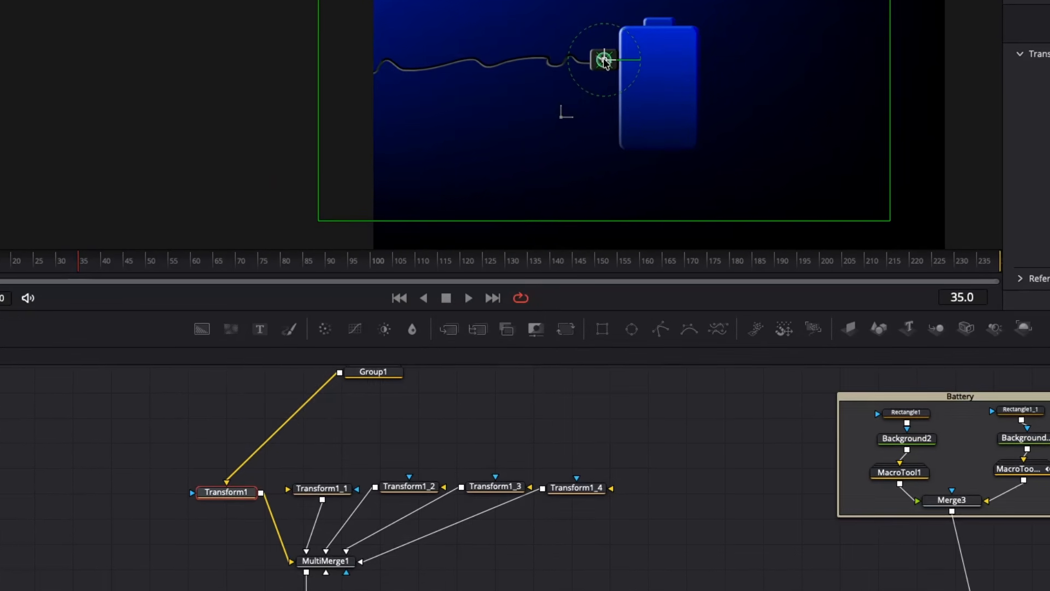
{"action": "left_click", "coordinate": [126, 267]}
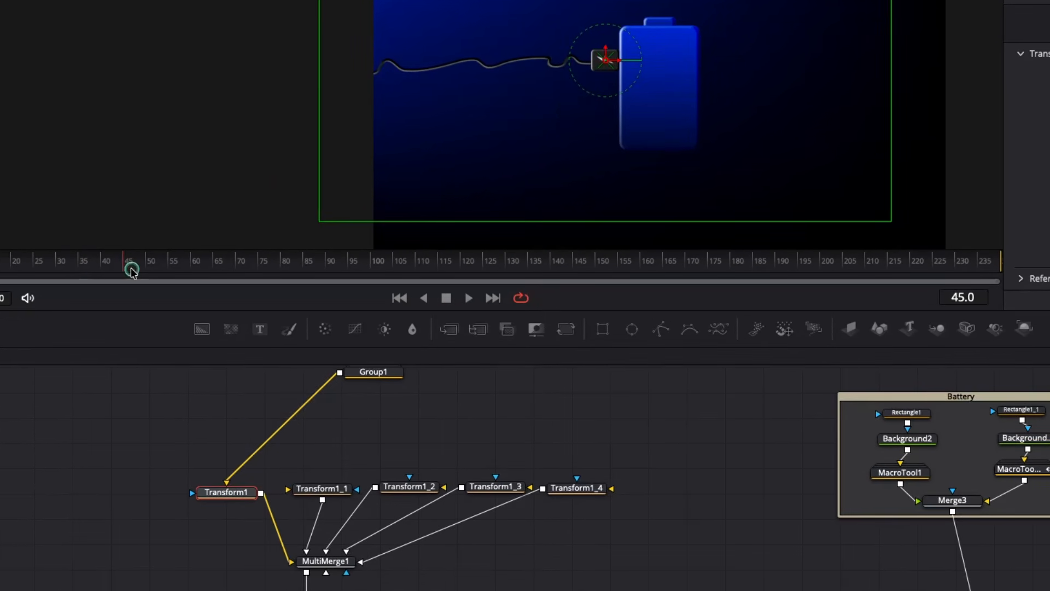
{"action": "left_click_drag", "start_coordinate": [406, 286], "coordinate": [371, 286]}
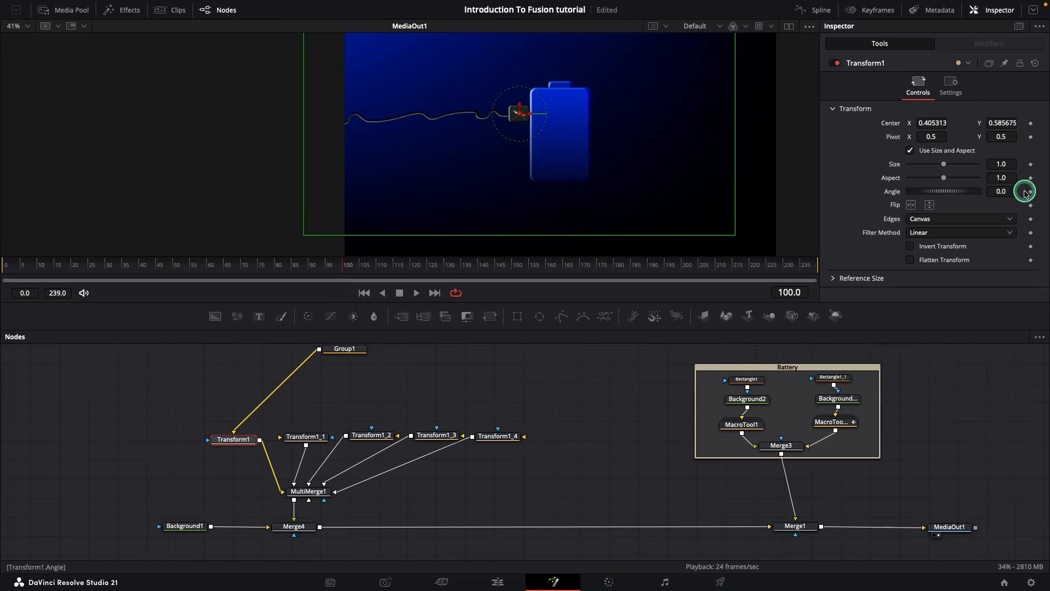
{"action": "left_click", "coordinate": [1032, 125]}
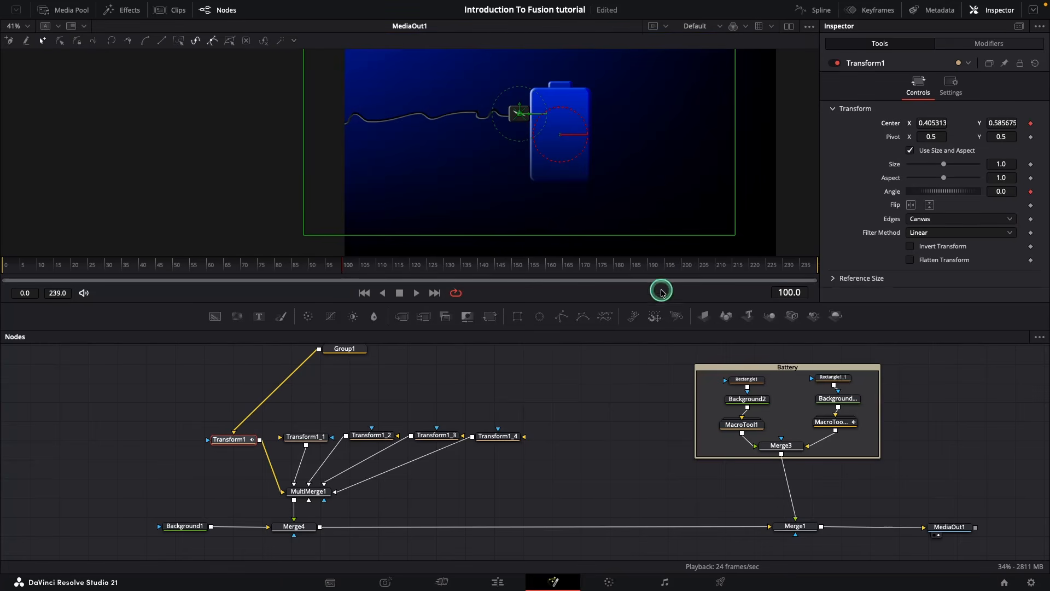
At frame 0, set Transform1's Angle to 90 and move the plug below the frame to about center X 0.467, Y -0.106
{"action": "left_click_drag", "start_coordinate": [649, 188], "coordinate": [613, 205]}
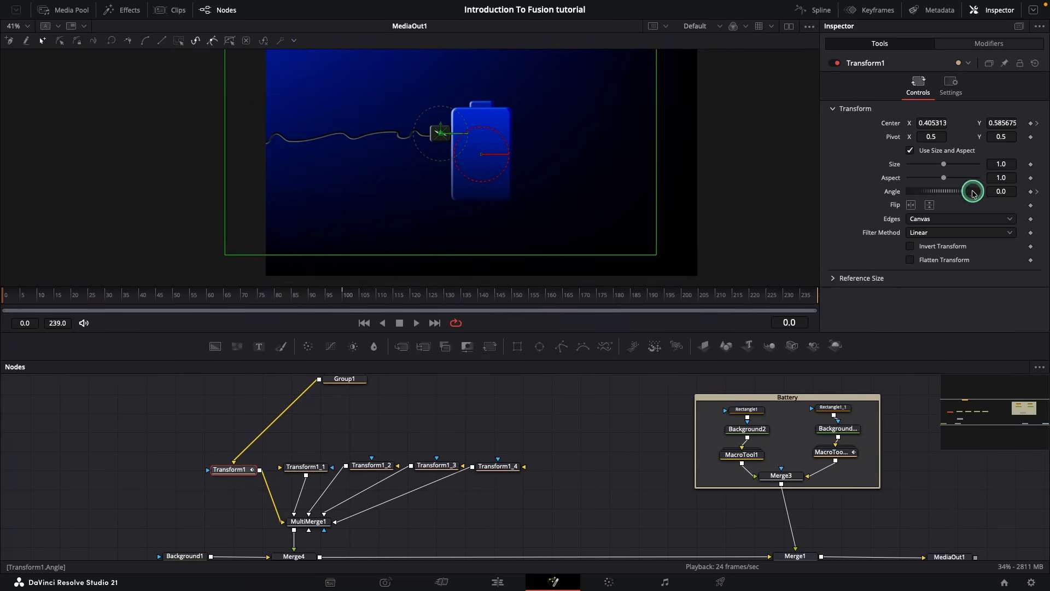
{"action": "left_click_drag", "start_coordinate": [974, 192], "coordinate": [1000, 190]}
{"action": "double_click", "coordinate": [1001, 189]}
{"action": "type", "text": "9"}
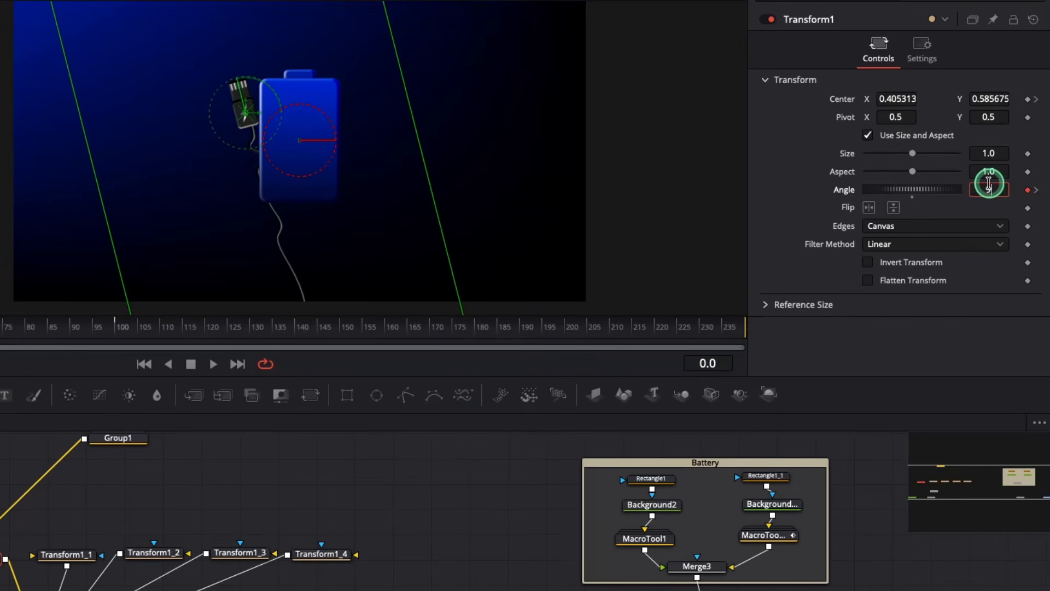
{"action": "type", "text": "0"}
{"action": "key", "text": "Return"}
{"action": "left_click_drag", "start_coordinate": [245, 110], "coordinate": [279, 335]}
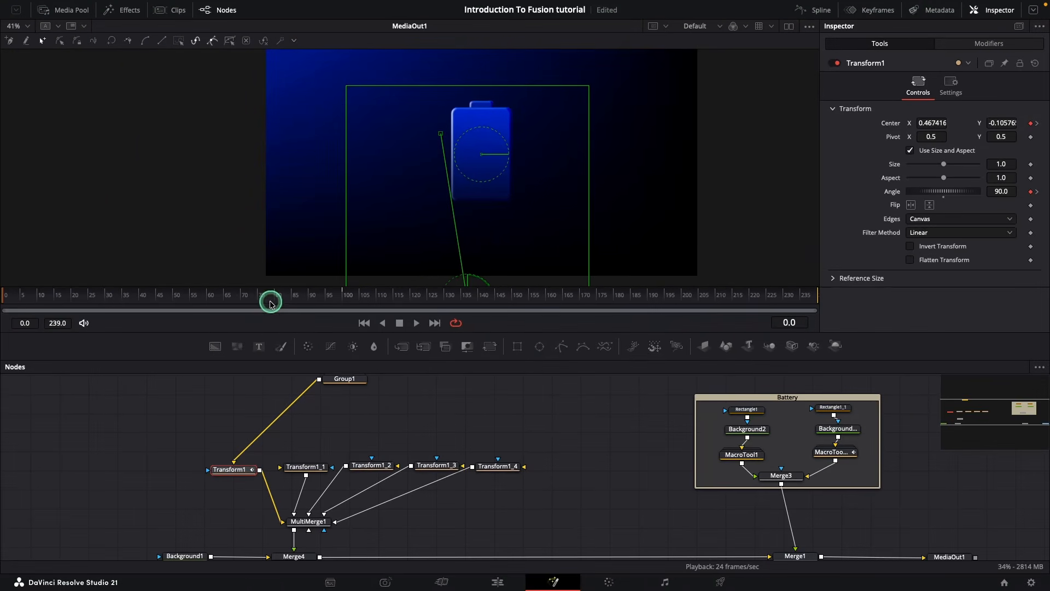
Add bends to the plug's motion path so it winds out to the far left before reaching the battery, and smooth all its points
{"action": "left_click_drag", "start_coordinate": [13, 307], "coordinate": [263, 280]}
{"action": "left_click_drag", "start_coordinate": [393, 245], "coordinate": [381, 203]}
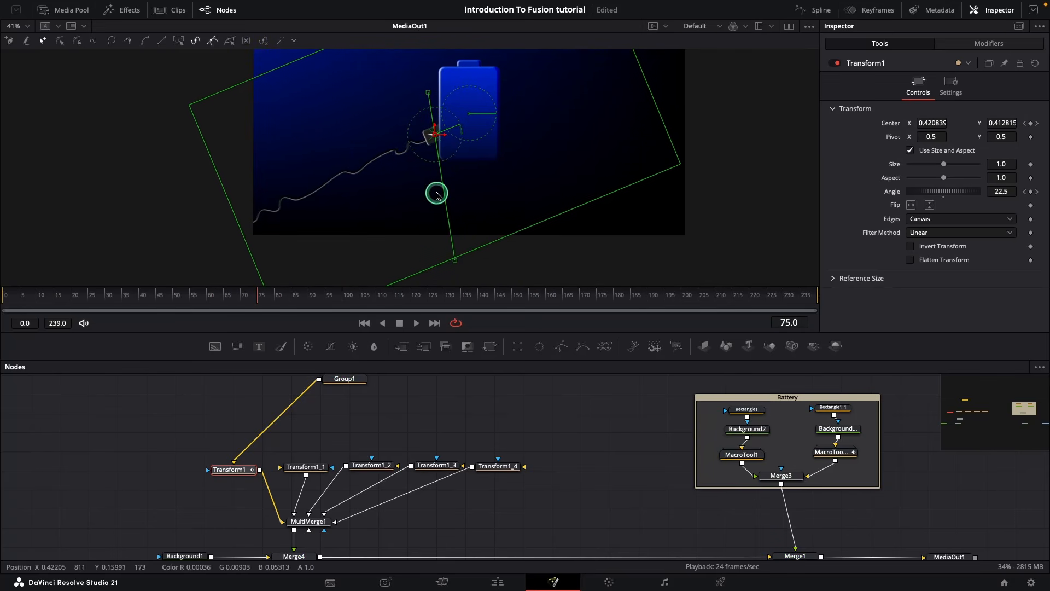
{"action": "left_click_drag", "start_coordinate": [443, 186], "coordinate": [271, 182]}
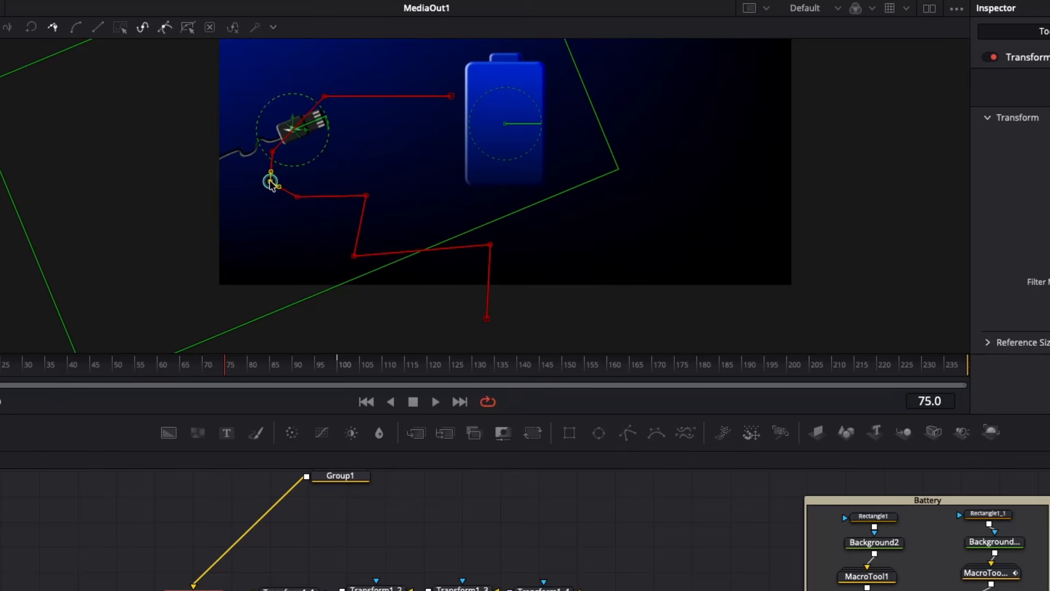
{"action": "key", "text": "ctrl+a"}
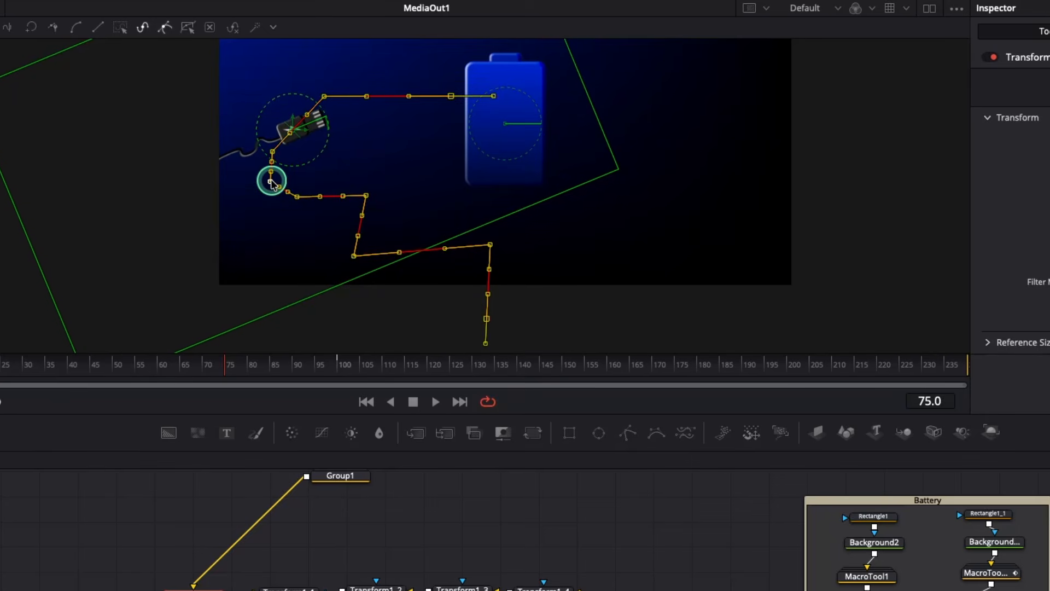
{"action": "key", "text": "shift+s"}
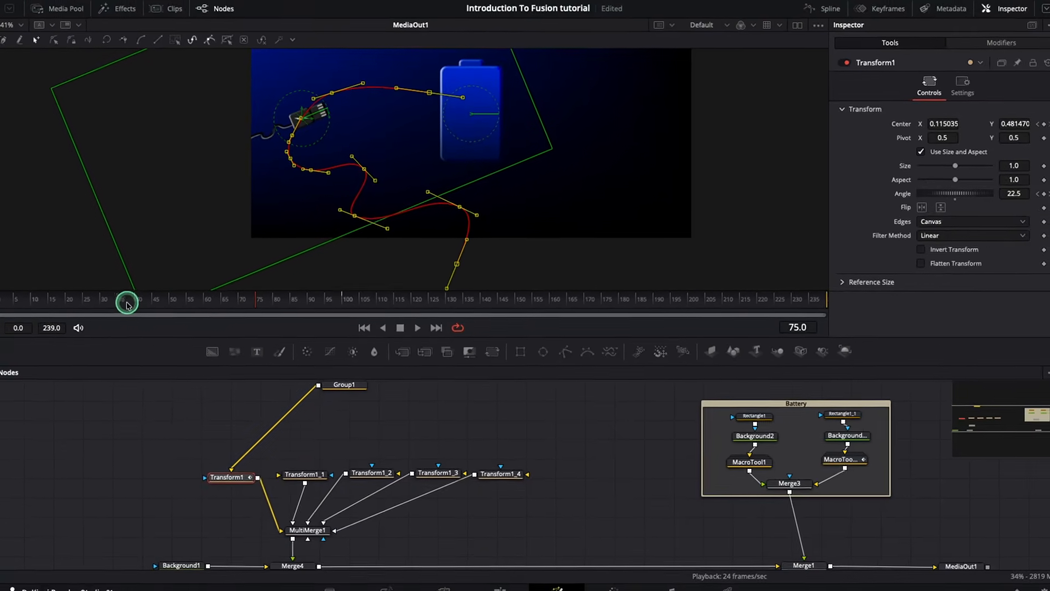
Play back the animation to review the plug's movement along its path to the battery
{"action": "left_click_drag", "start_coordinate": [127, 304], "coordinate": [49, 308]}
{"action": "left_click", "coordinate": [119, 472]}
{"action": "key", "text": "space"}
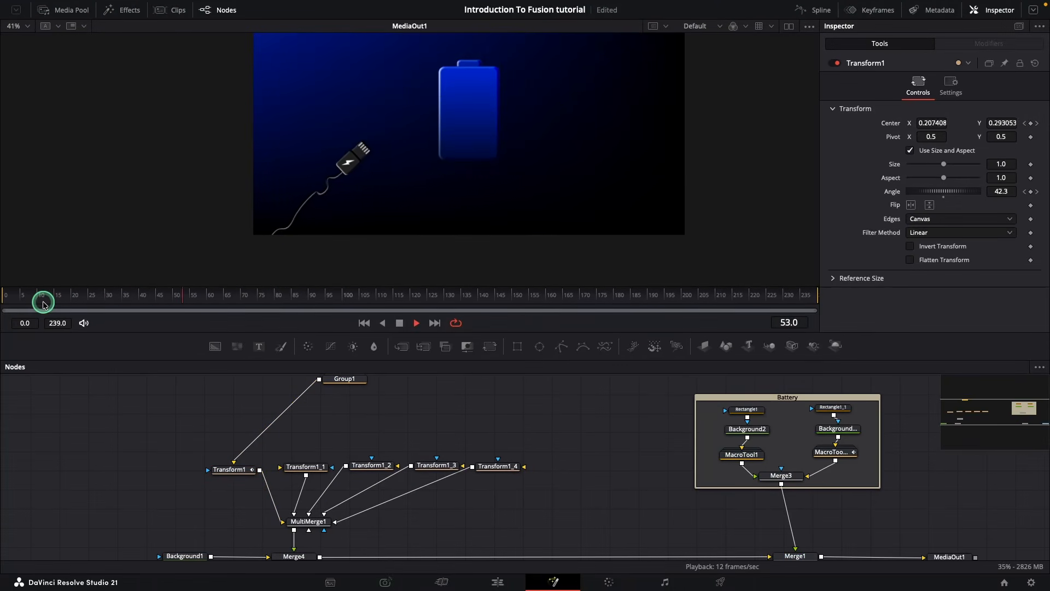
{"action": "key", "text": "space"}
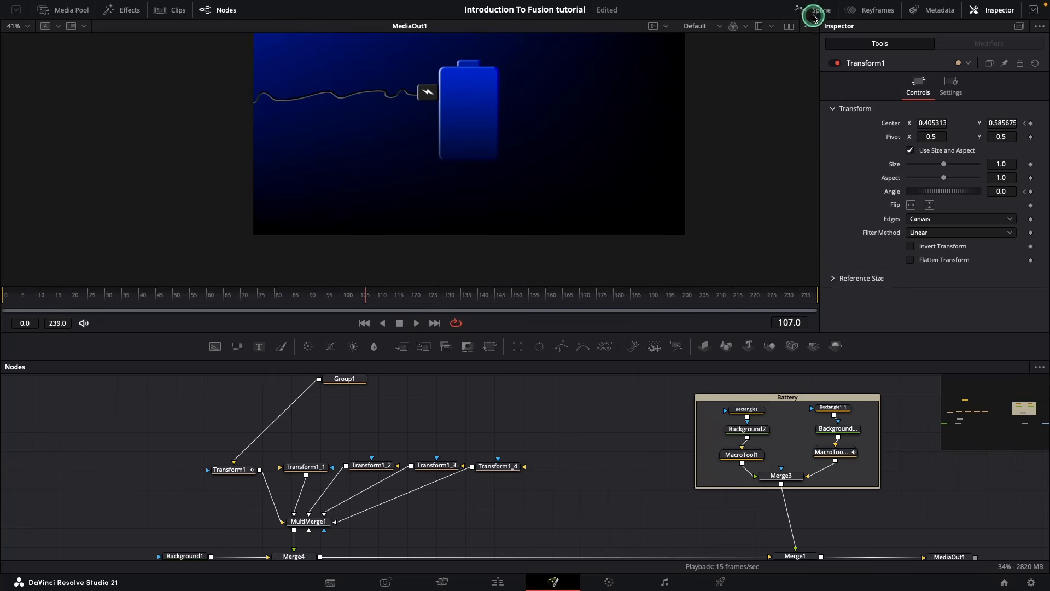
Show only the displacement curve of Transform1's Center in the Spline editor, fit it to the graph and widen the editor
{"action": "left_click", "coordinate": [813, 11]}
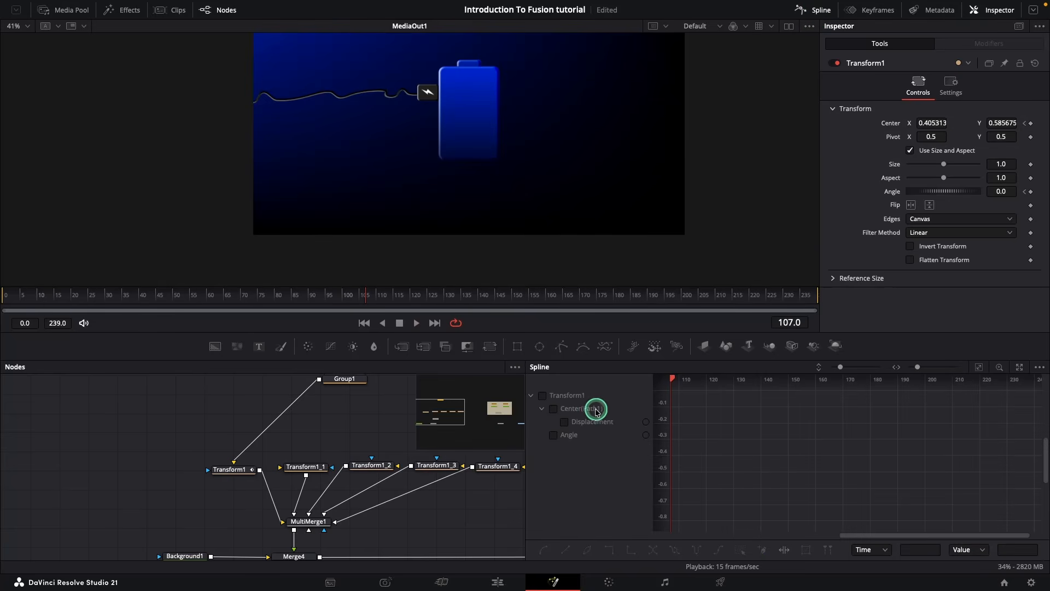
{"action": "left_click_drag", "start_coordinate": [201, 302], "coordinate": [109, 302]}
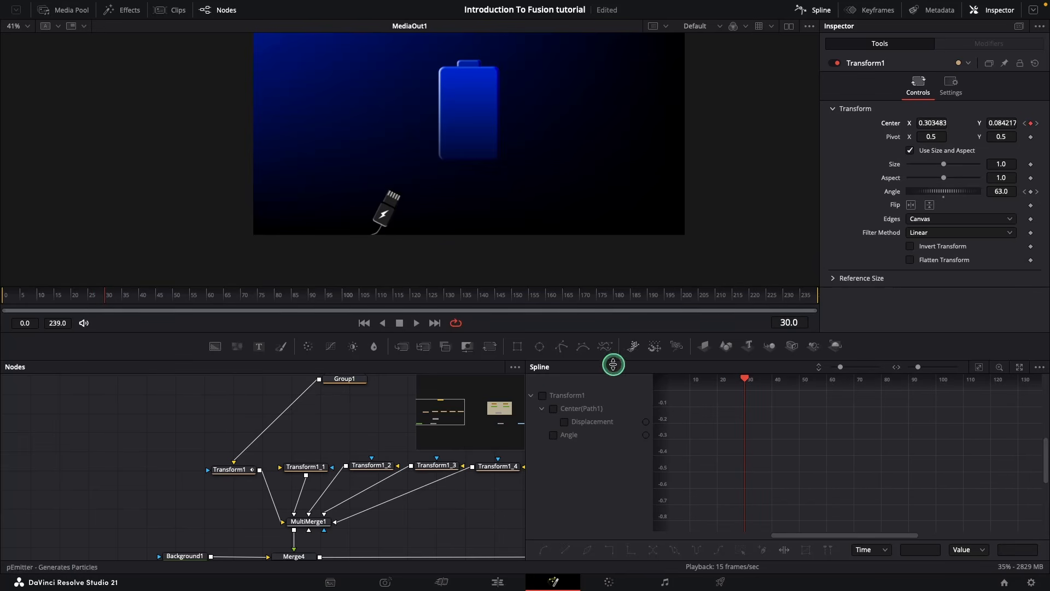
{"action": "left_click", "coordinate": [542, 395]}
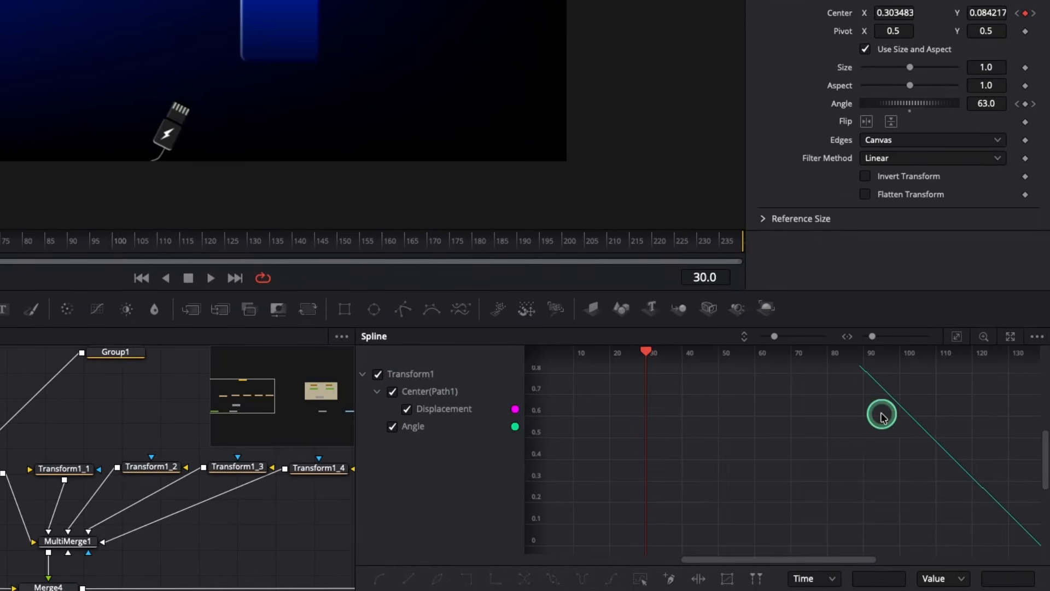
{"action": "left_click", "coordinate": [387, 430]}
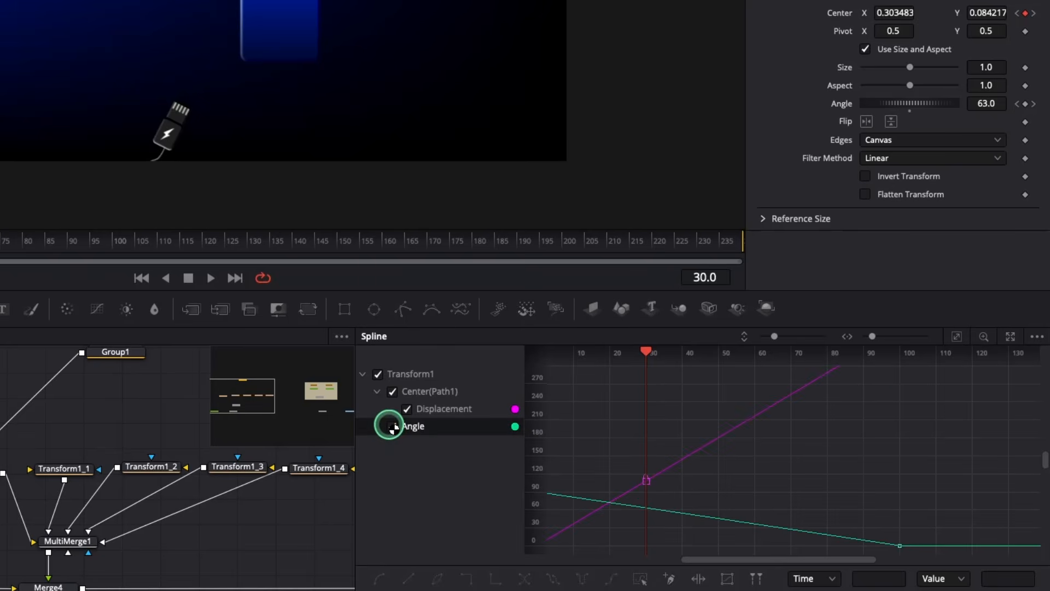
{"action": "left_click", "coordinate": [392, 427]}
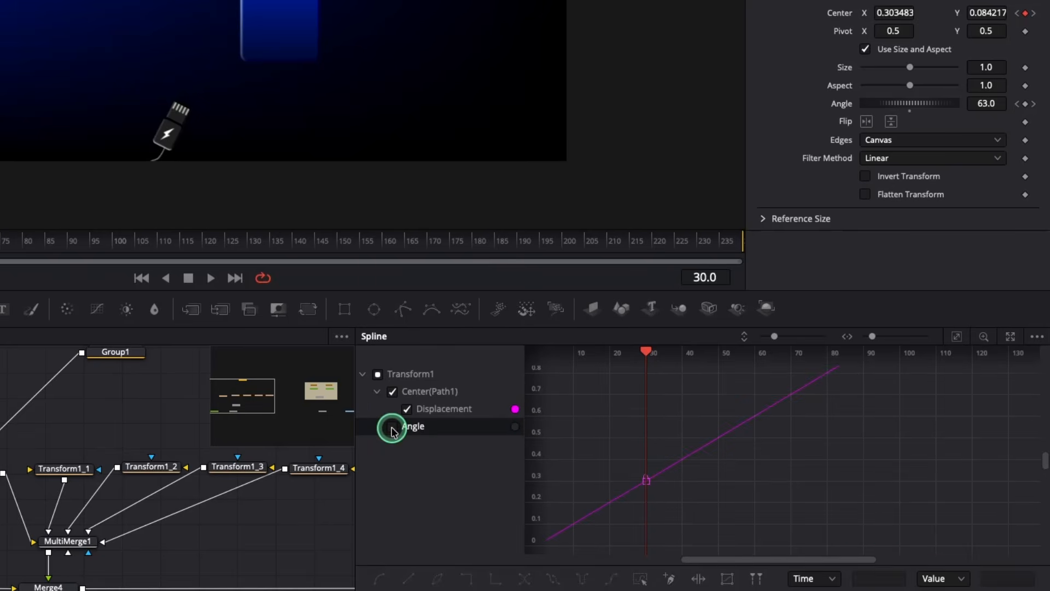
{"action": "left_click", "coordinate": [957, 336]}
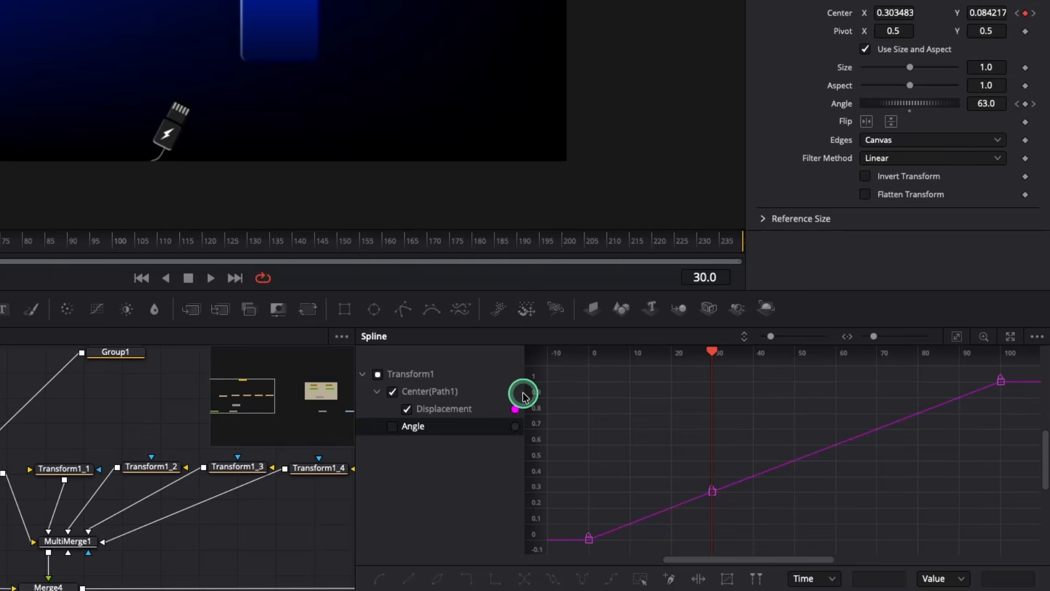
{"action": "left_click_drag", "start_coordinate": [356, 421], "coordinate": [66, 425]}
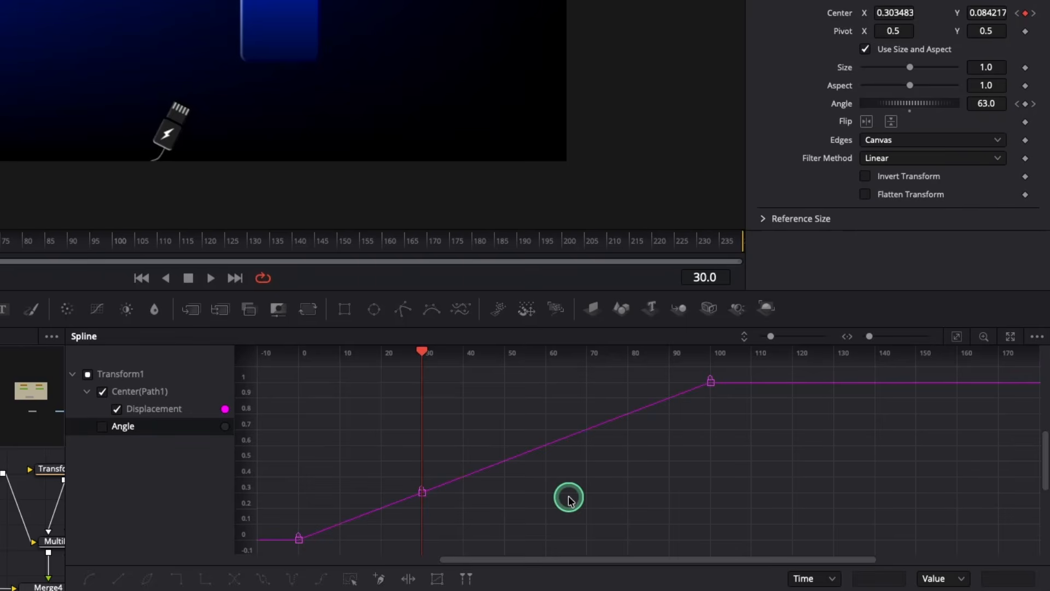
Smooth all displacement keyframes and adjust their handles for a flat middle section and a steep, fast arrival at frame 100
{"action": "key", "text": "super+a"}
{"action": "key", "text": "s"}
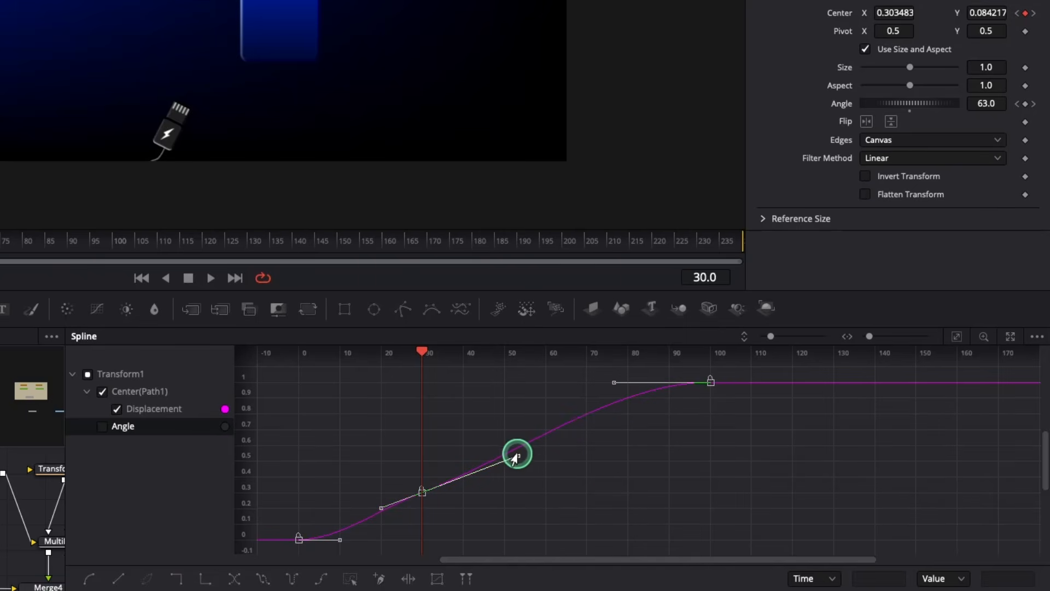
{"action": "left_click_drag", "start_coordinate": [518, 455], "coordinate": [561, 483]}
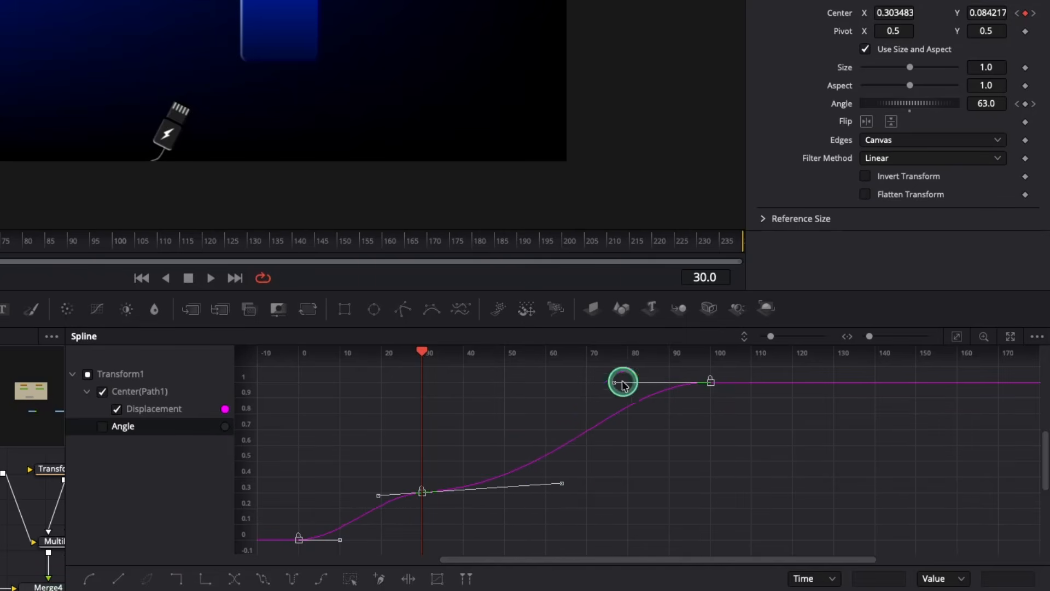
{"action": "left_click_drag", "start_coordinate": [624, 384], "coordinate": [709, 424]}
{"action": "left_click", "coordinate": [338, 540]}
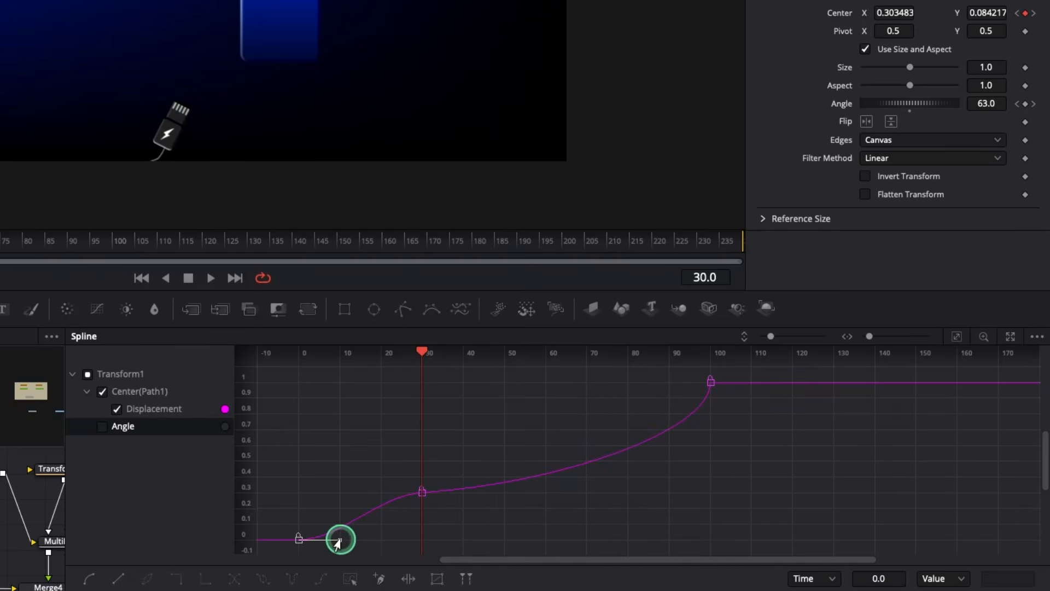
Play part of the animation and retime the middle displacement keyframe to frame 29
{"action": "scroll", "coordinate": [431, 443], "scroll_direction": "right", "scroll_amount": 3}
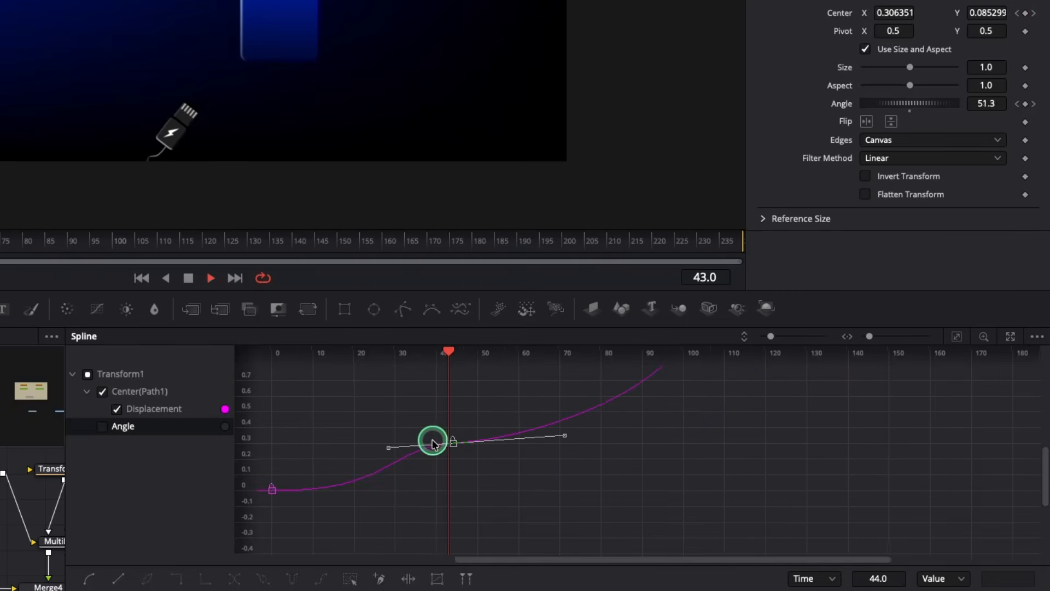
{"action": "key", "text": "space"}
{"action": "left_click_drag", "start_coordinate": [434, 442], "coordinate": [375, 443]}
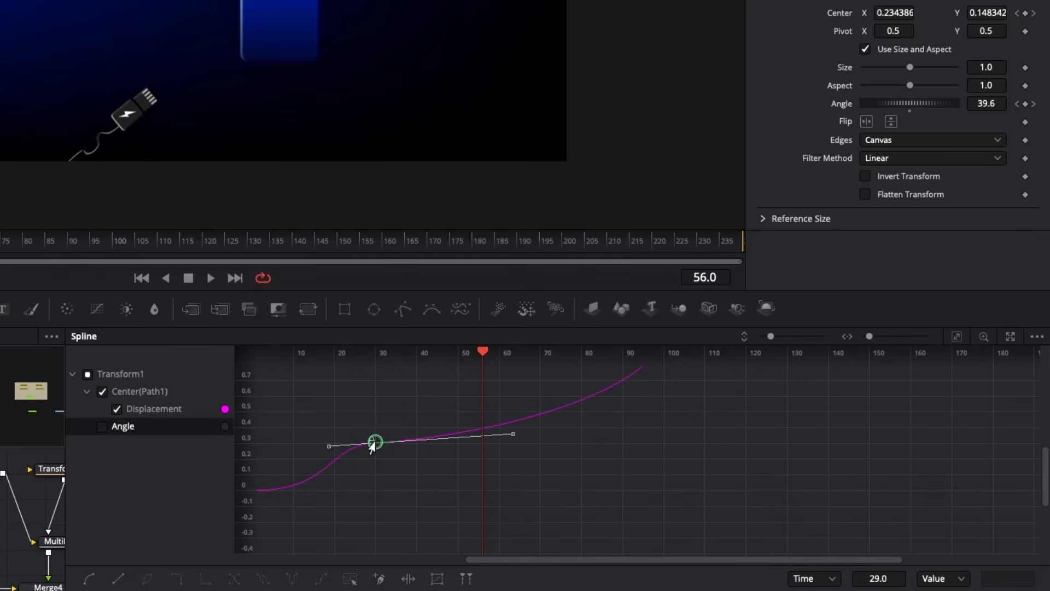
{"action": "scroll", "coordinate": [416, 492], "scroll_direction": "left", "scroll_amount": 5}
{"action": "left_click_drag", "start_coordinate": [575, 438], "coordinate": [554, 430]}
Display only Transform1's Angle curve fitted to the graph, and flatten its two keyframes into an S-shaped ease
{"action": "left_click", "coordinate": [88, 374]}
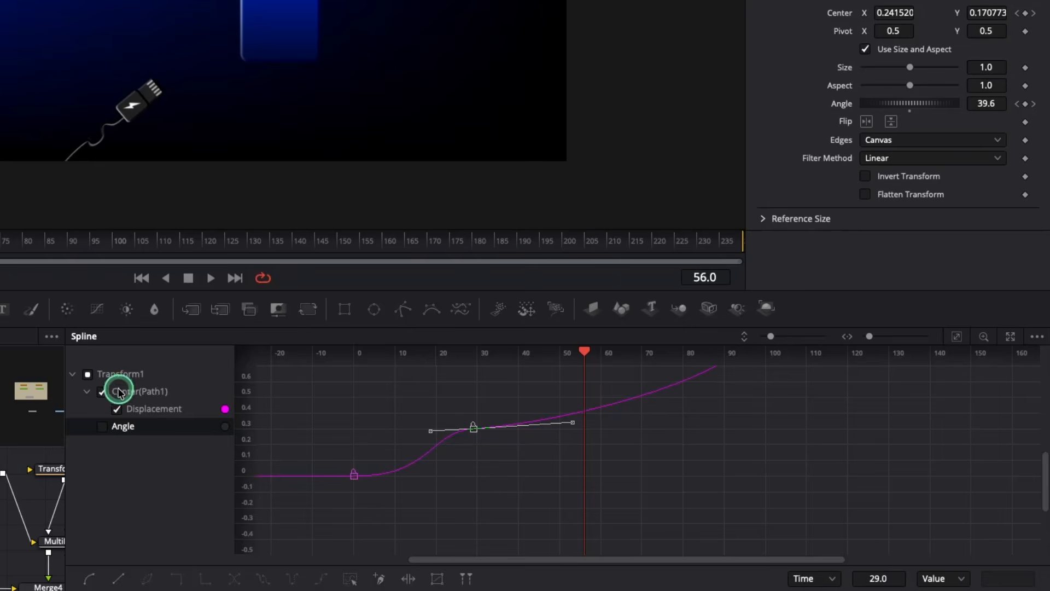
{"action": "left_click", "coordinate": [89, 374]}
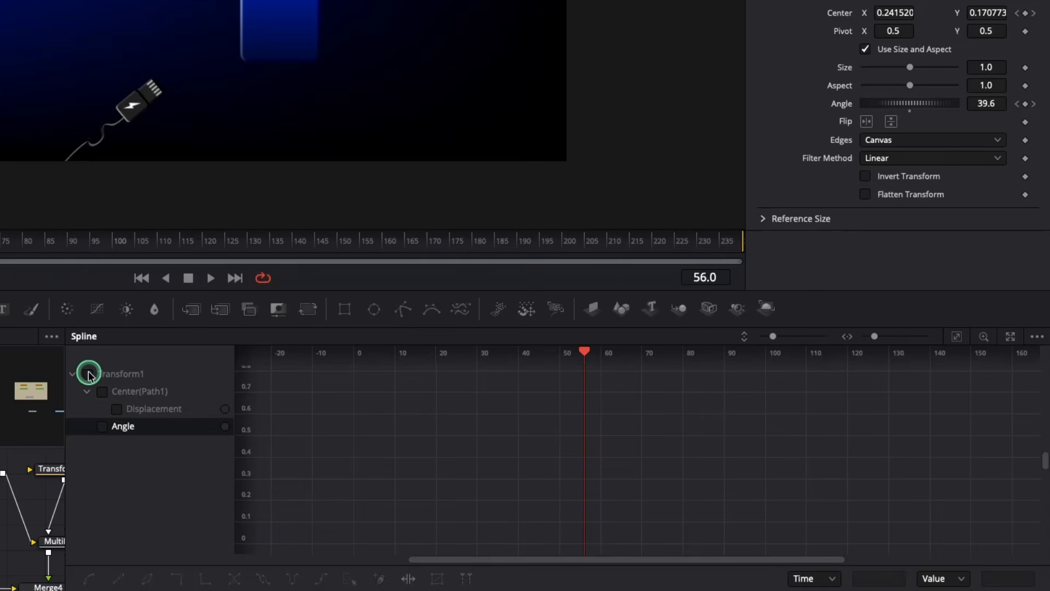
{"action": "left_click", "coordinate": [100, 434]}
{"action": "left_click", "coordinate": [955, 338]}
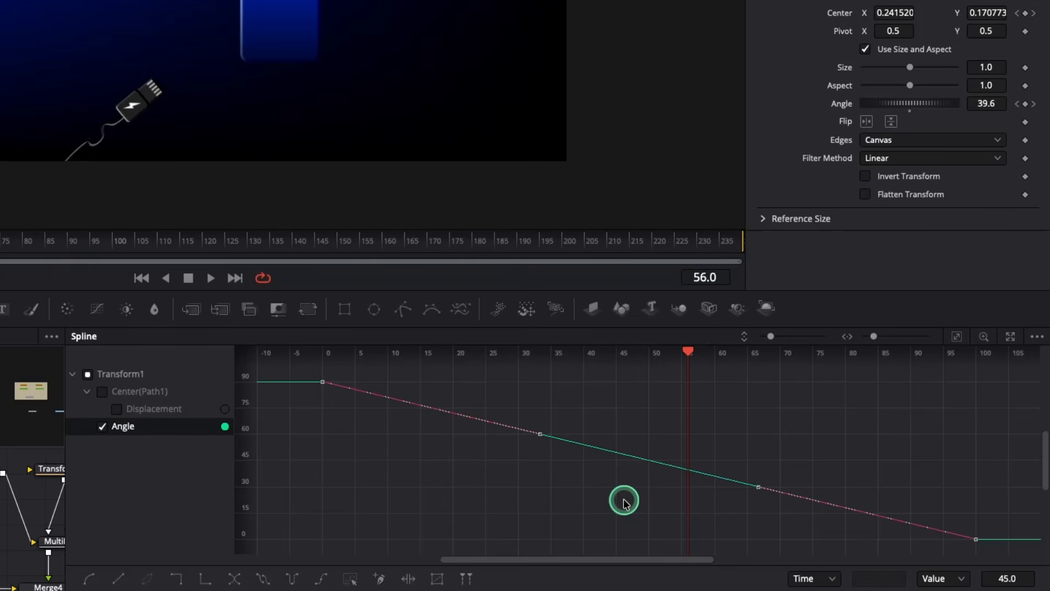
{"action": "key", "text": "f"}
{"action": "left_click", "coordinate": [438, 457]}
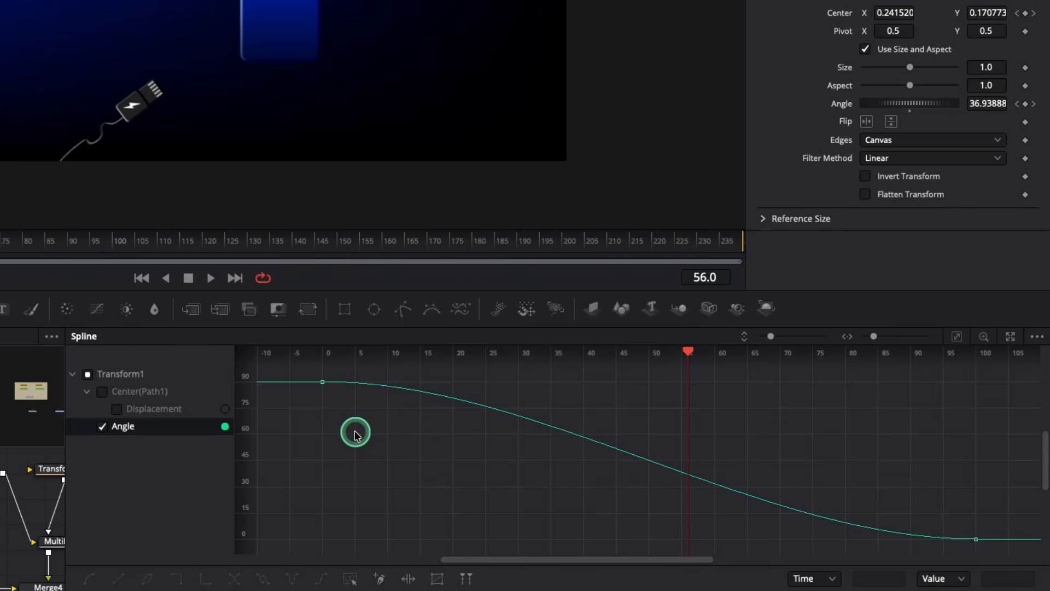
Time-stretch the Angle keyframes so the rotation starts at about frame 68 and still ends at frame 100
{"action": "key", "text": "ctrl+a"}
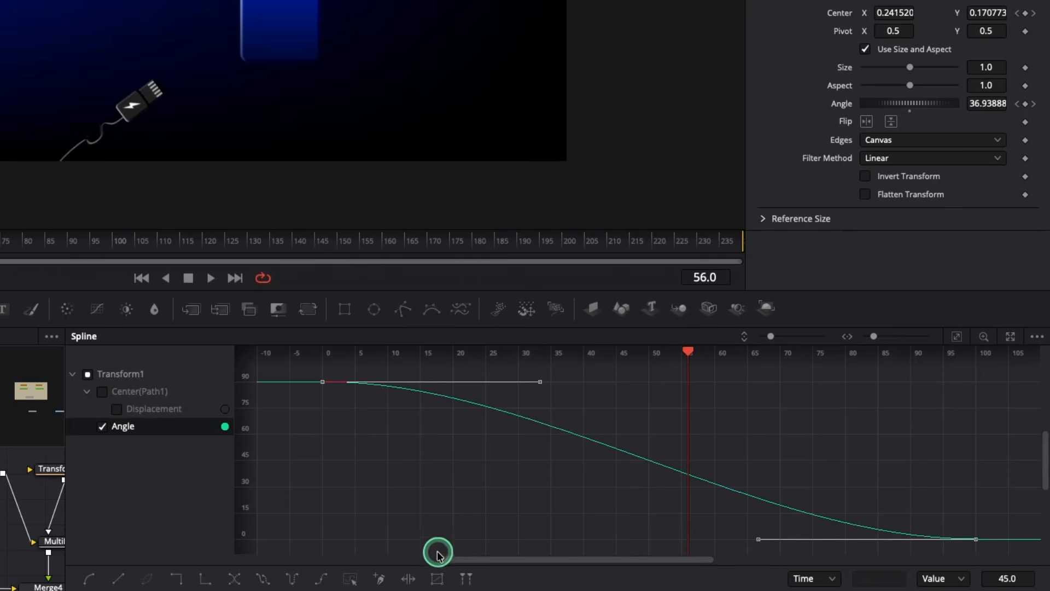
{"action": "left_click", "coordinate": [412, 579]}
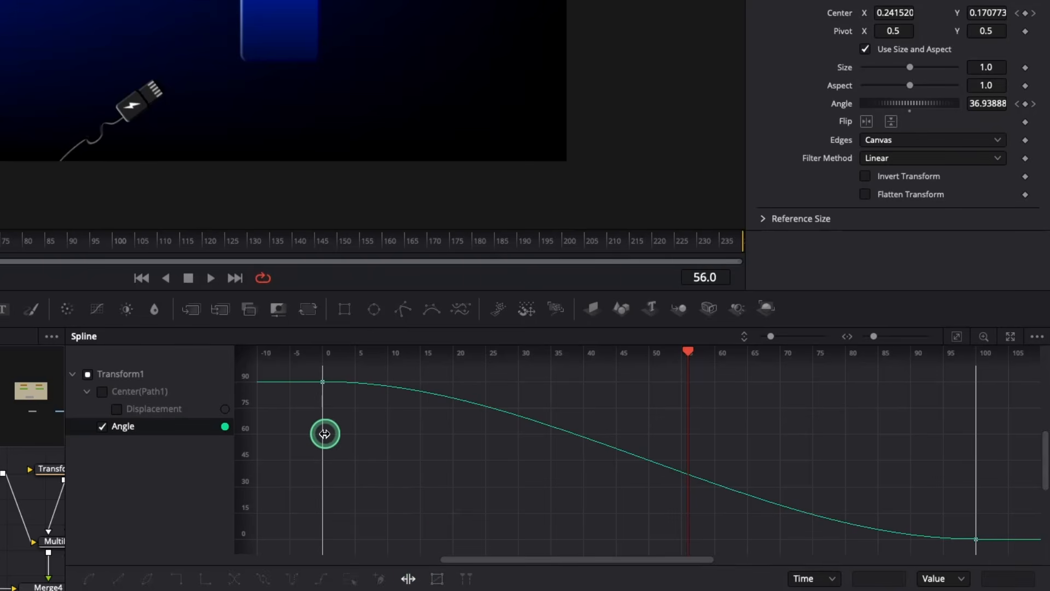
{"action": "left_click_drag", "start_coordinate": [325, 434], "coordinate": [767, 493]}
Scrub and play back the animation to review the plug's eased motion and delayed rotation, and close the Spline editor
{"action": "left_click_drag", "start_coordinate": [738, 355], "coordinate": [764, 375]}
{"action": "key", "text": "space"}
{"action": "key", "text": "space"}
{"action": "left_click_drag", "start_coordinate": [631, 371], "coordinate": [328, 358]}
{"action": "key", "text": "space"}
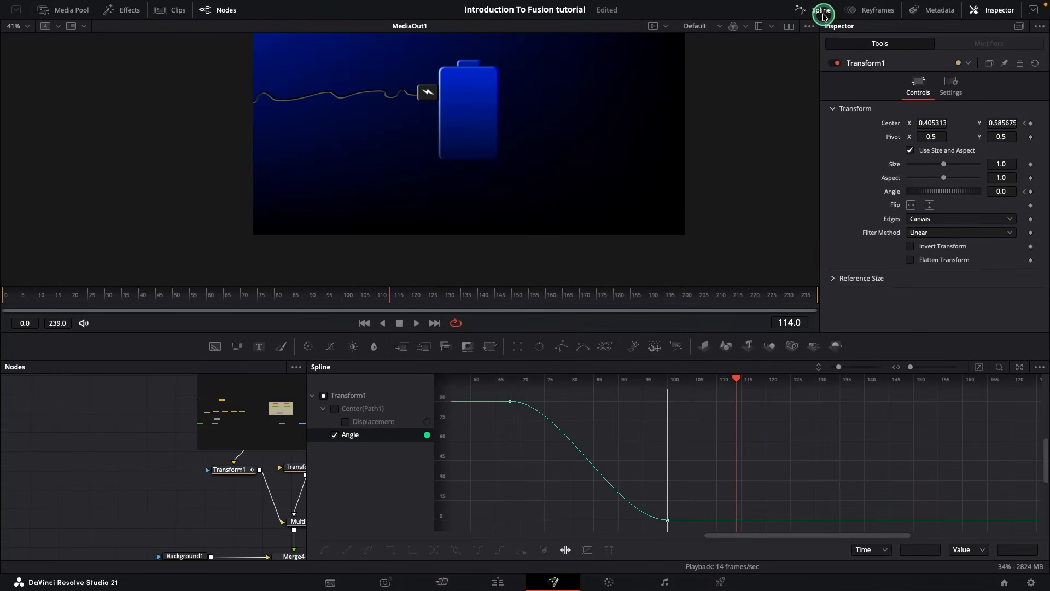
{"action": "left_click", "coordinate": [822, 10]}
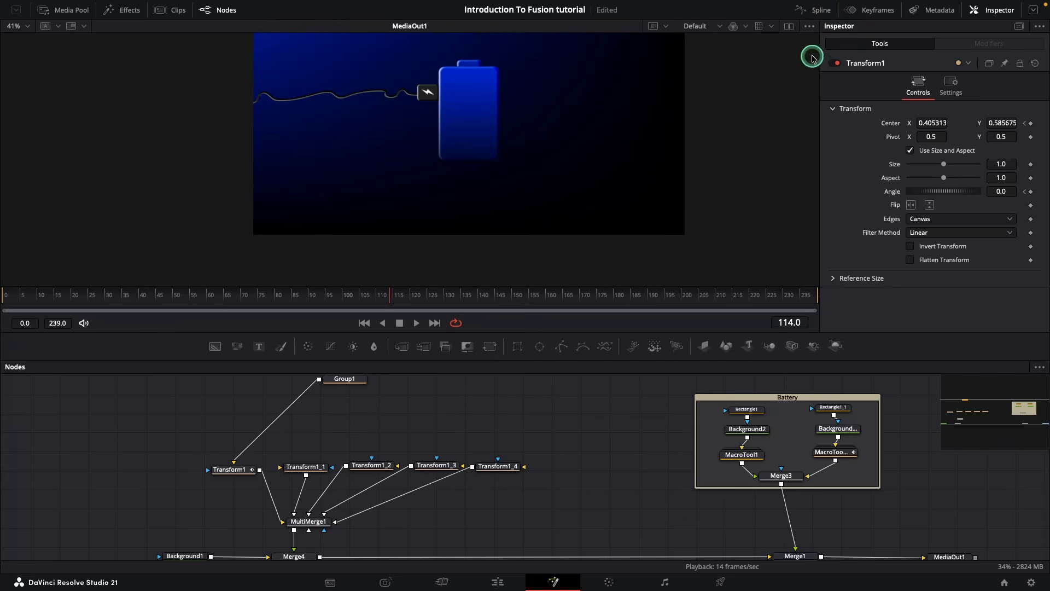
Expand Group1 to reach the nodes that build the plug
{"action": "left_click", "coordinate": [341, 381]}
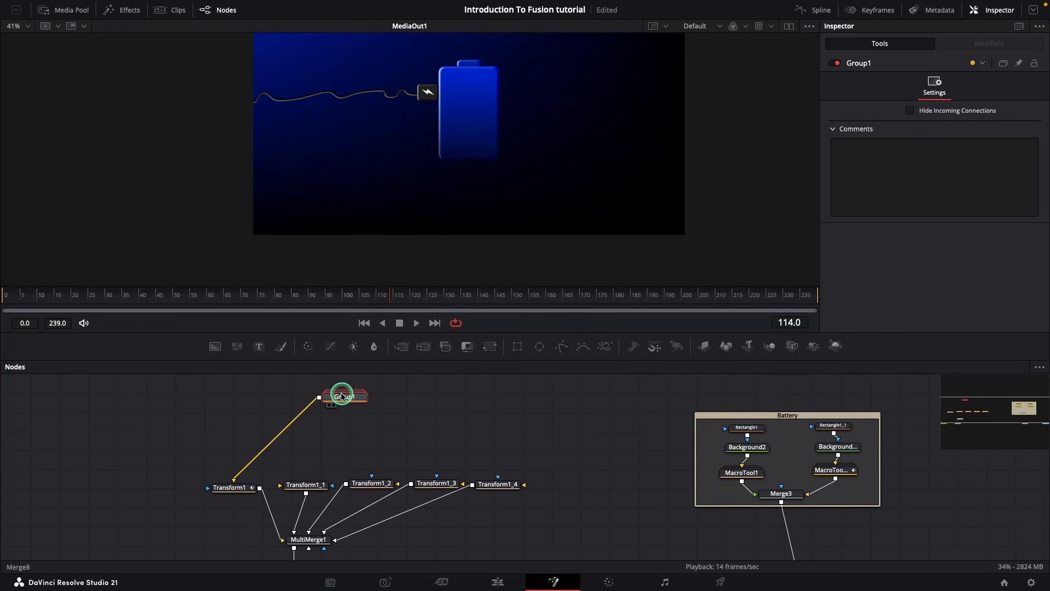
{"action": "double_click", "coordinate": [342, 396]}
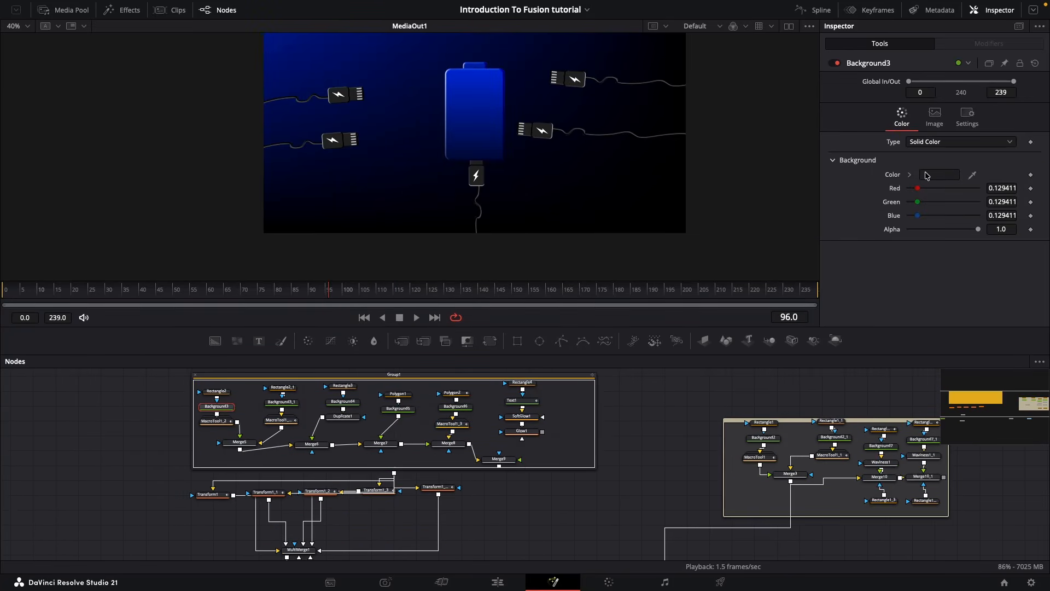
Try the Maraschino red color on Background3 to recolor the plug bodies
{"action": "left_click", "coordinate": [926, 176]}
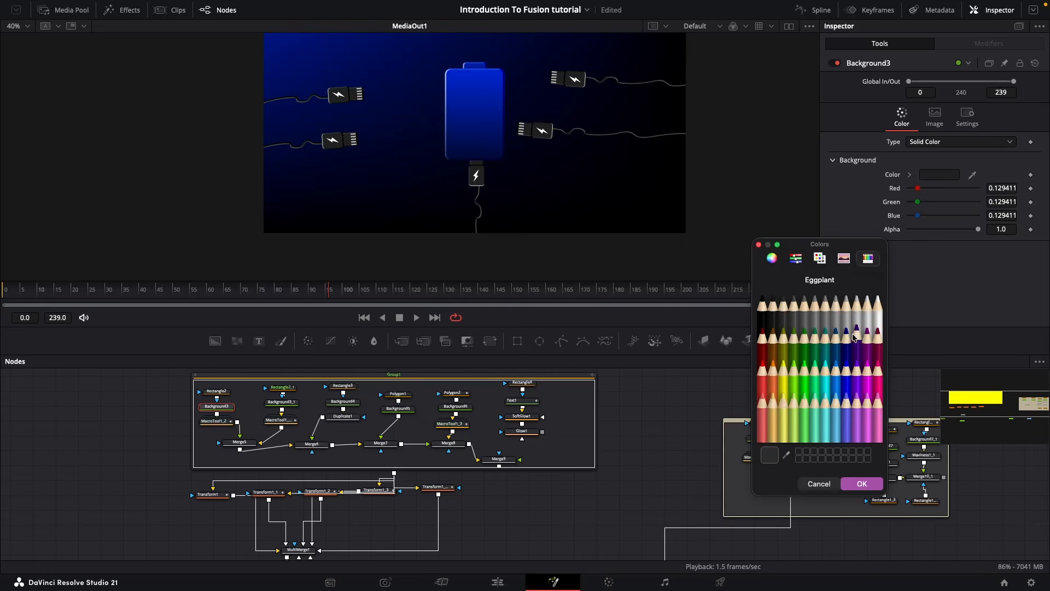
{"action": "left_click", "coordinate": [815, 335]}
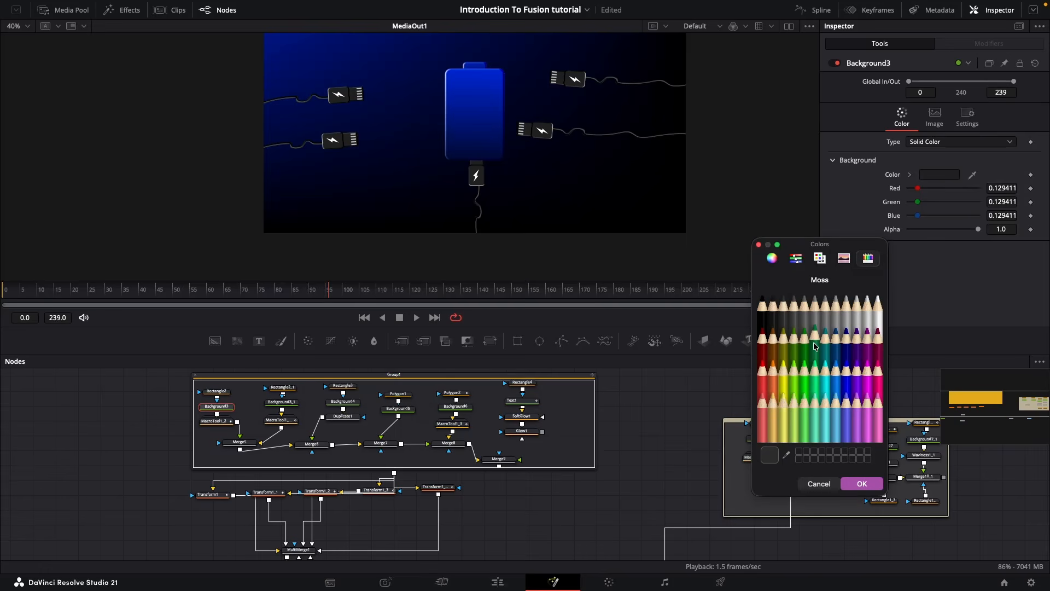
{"action": "left_click", "coordinate": [766, 353]}
{"action": "left_click", "coordinate": [764, 378]}
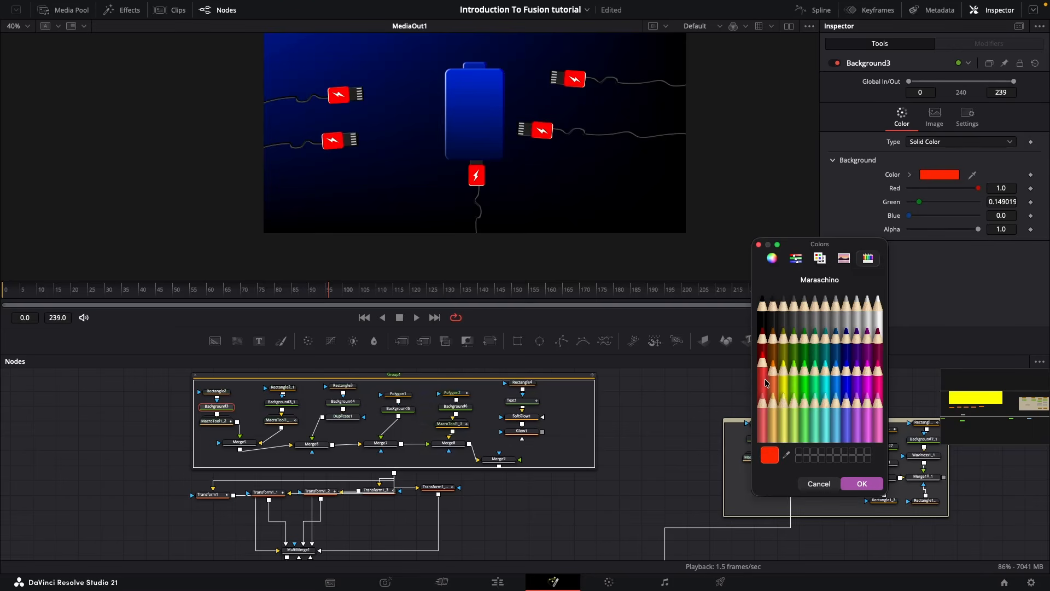
{"action": "left_click", "coordinate": [878, 416]}
Select the cable's Polygon2 inside the group and keyframe its shape at frames 100 and 95
{"action": "left_click", "coordinate": [453, 405]}
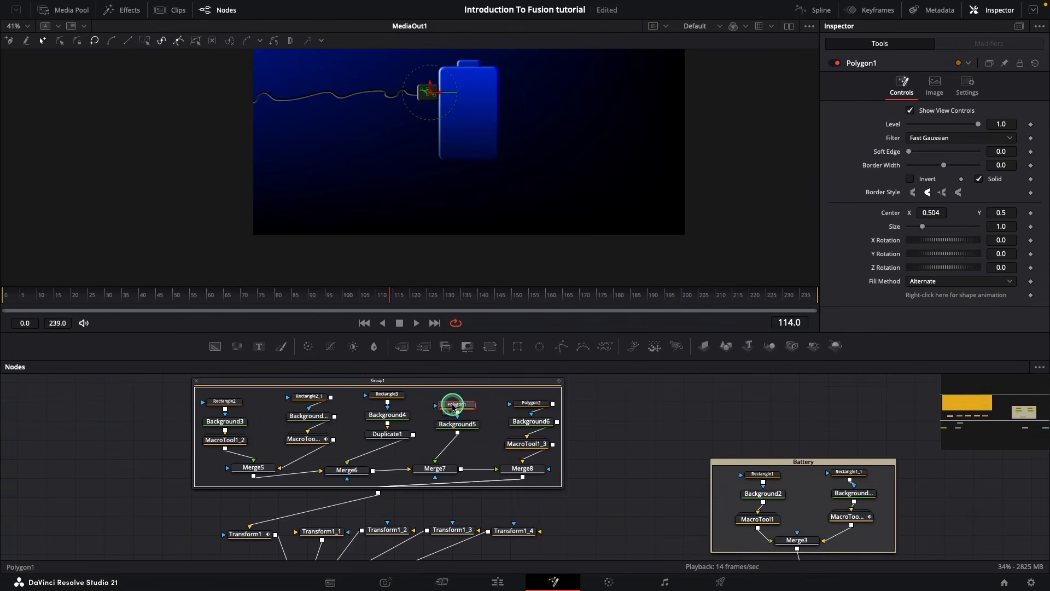
{"action": "left_click", "coordinate": [535, 404]}
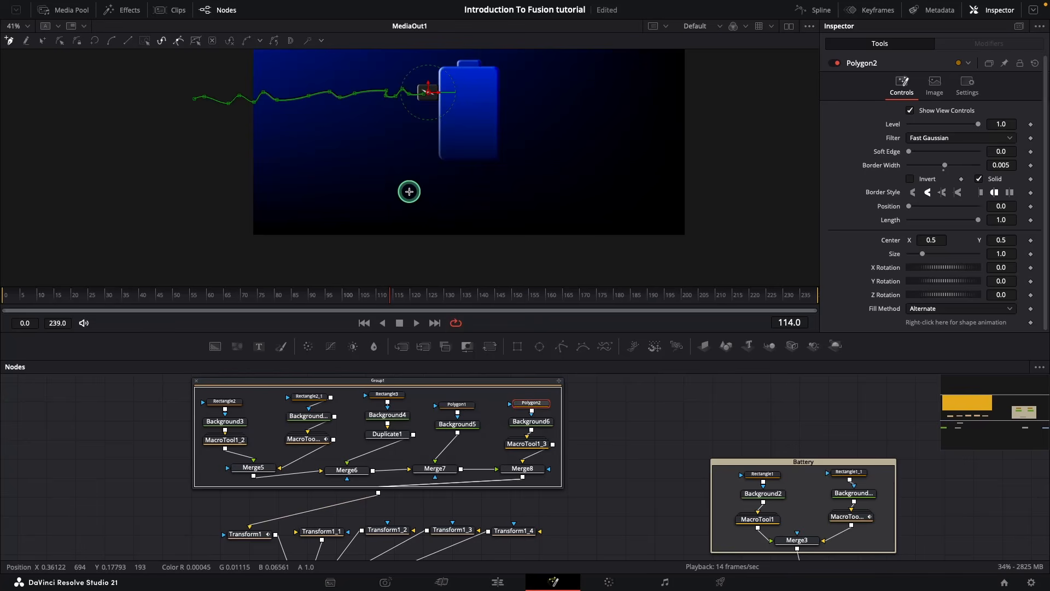
{"action": "scroll", "coordinate": [409, 192], "scroll_direction": "up", "scroll_amount": 2}
{"action": "left_click_drag", "start_coordinate": [409, 192], "coordinate": [404, 254]}
{"action": "scroll", "coordinate": [404, 252], "scroll_direction": "up", "scroll_amount": 2}
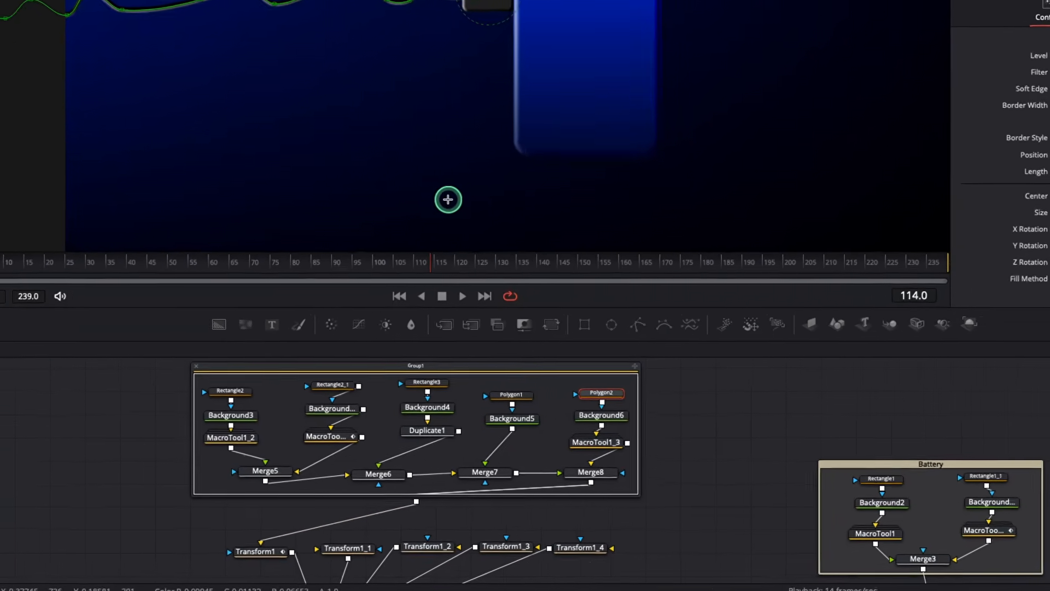
{"action": "left_click", "coordinate": [383, 268]}
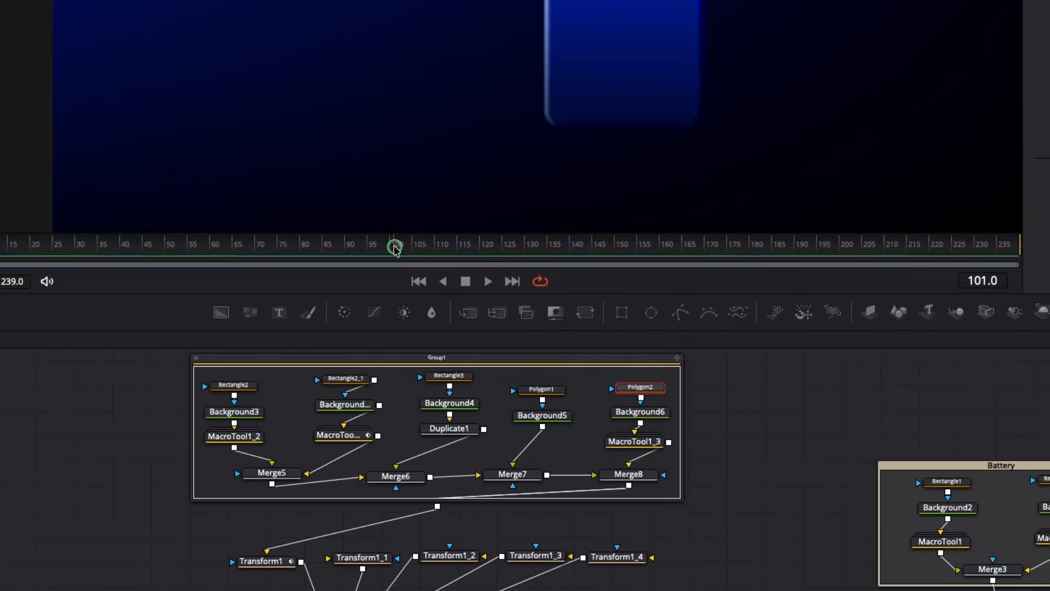
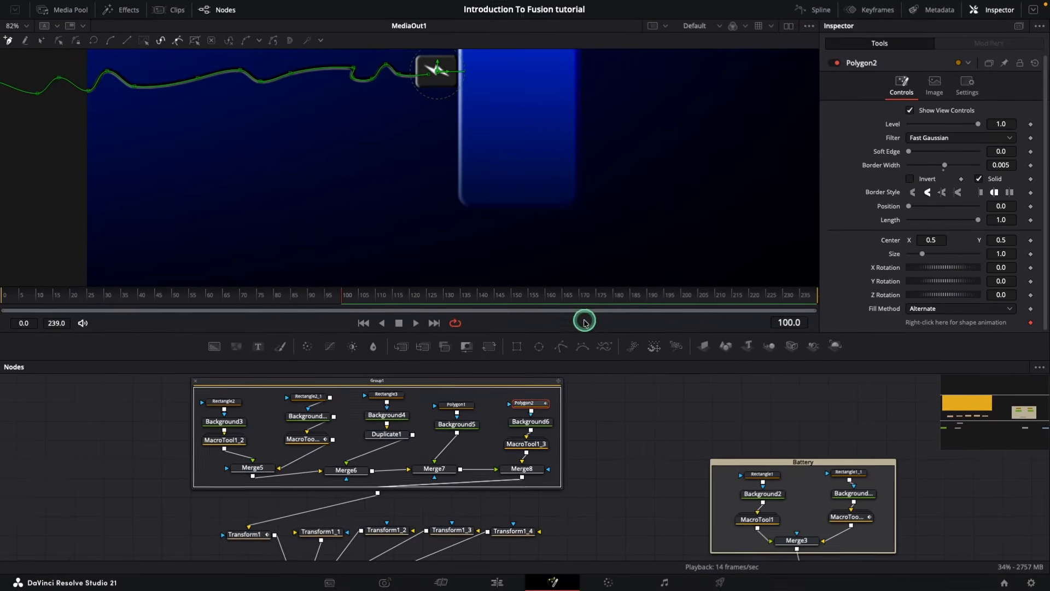
{"action": "left_click", "coordinate": [328, 304]}
{"action": "left_click", "coordinate": [1030, 323]}
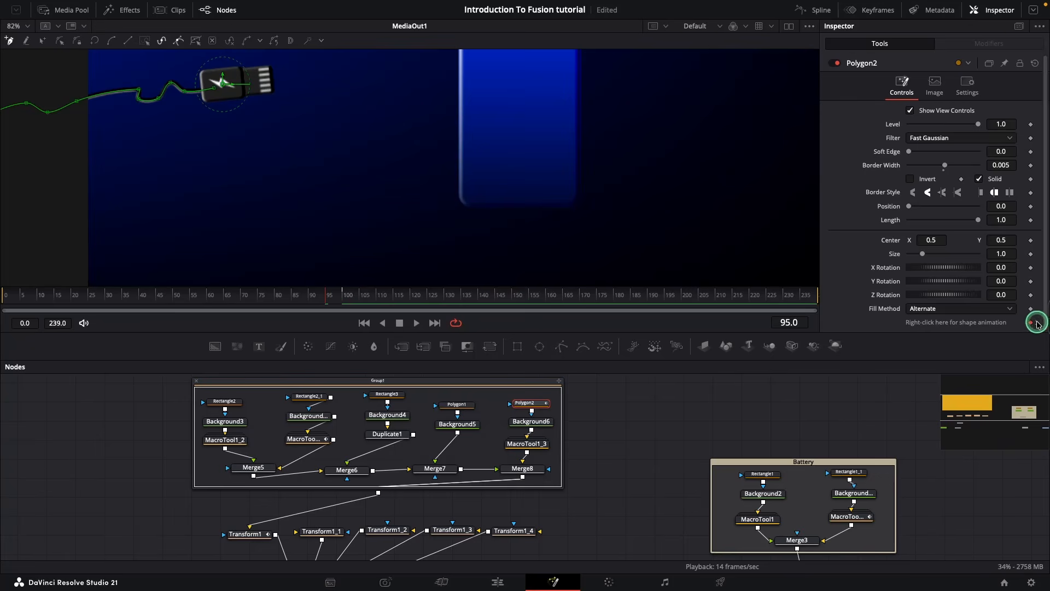
At frame 100, move the Polygon2 points along the cable so its bends straighten into a nearly horizontal line up to the plug
{"action": "left_click", "coordinate": [350, 296]}
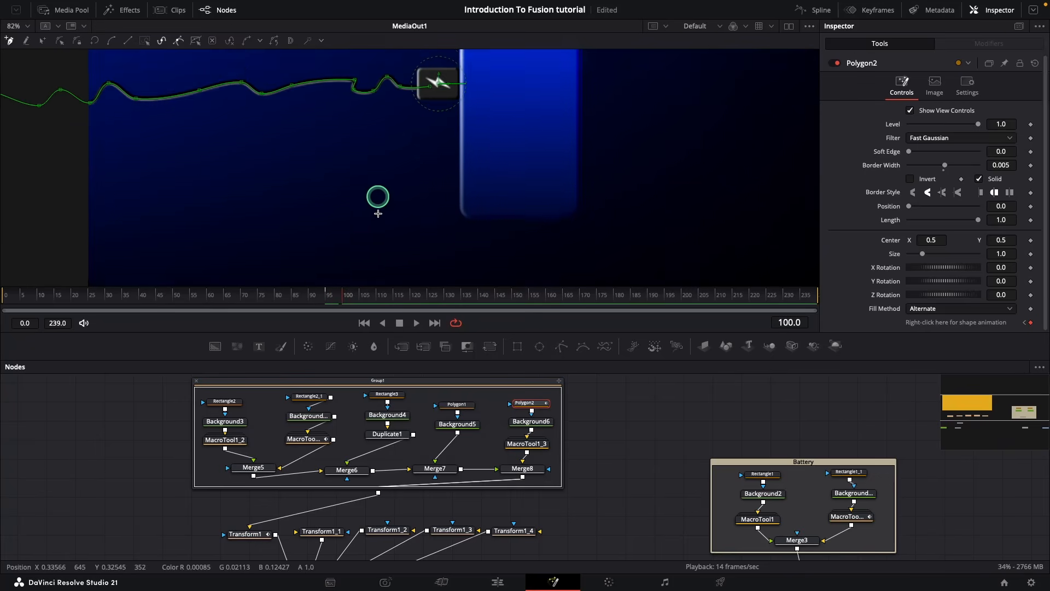
{"action": "left_click_drag", "start_coordinate": [376, 199], "coordinate": [402, 274]}
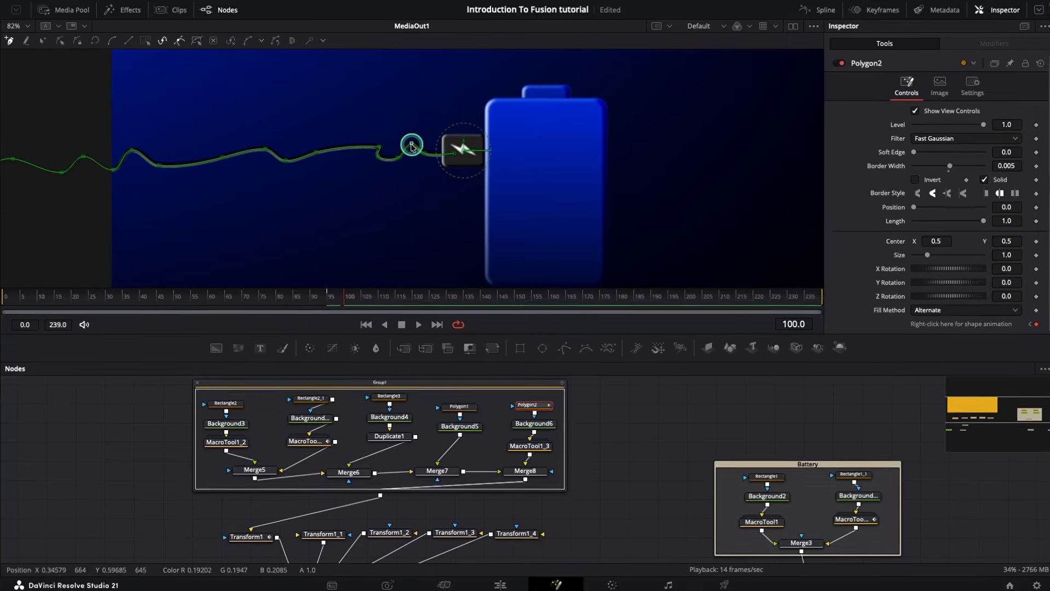
{"action": "scroll", "coordinate": [409, 144], "scroll_direction": "up", "scroll_amount": 3}
{"action": "left_click_drag", "start_coordinate": [508, 131], "coordinate": [508, 150]}
{"action": "left_click_drag", "start_coordinate": [443, 133], "coordinate": [413, 153]}
{"action": "left_click_drag", "start_coordinate": [257, 162], "coordinate": [255, 153]}
{"action": "left_click_drag", "start_coordinate": [318, 148], "coordinate": [322, 153]}
{"action": "left_click_drag", "start_coordinate": [218, 140], "coordinate": [194, 154]}
{"action": "left_click_drag", "start_coordinate": [216, 185], "coordinate": [417, 189]}
{"action": "left_click_drag", "start_coordinate": [285, 234], "coordinate": [536, 225]}
{"action": "left_click_drag", "start_coordinate": [453, 171], "coordinate": [399, 197]}
{"action": "left_click_drag", "start_coordinate": [524, 211], "coordinate": [524, 201]}
{"action": "left_click_drag", "start_coordinate": [738, 229], "coordinate": [471, 225]}
{"action": "left_click_drag", "start_coordinate": [897, 179], "coordinate": [918, 181]}
{"action": "left_click_drag", "start_coordinate": [970, 170], "coordinate": [984, 169]}
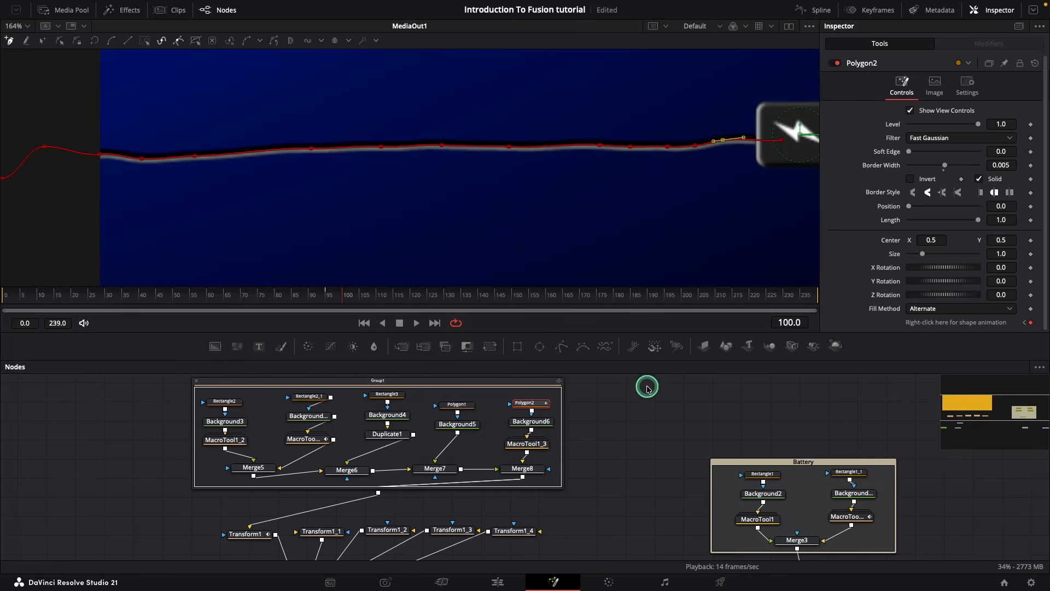
Play the animation from about frame 95 to review the cable straightening as the plug reaches the battery
{"action": "left_click_drag", "start_coordinate": [344, 301], "coordinate": [324, 298]}
{"action": "key", "text": "space"}
{"action": "key", "text": "space"}
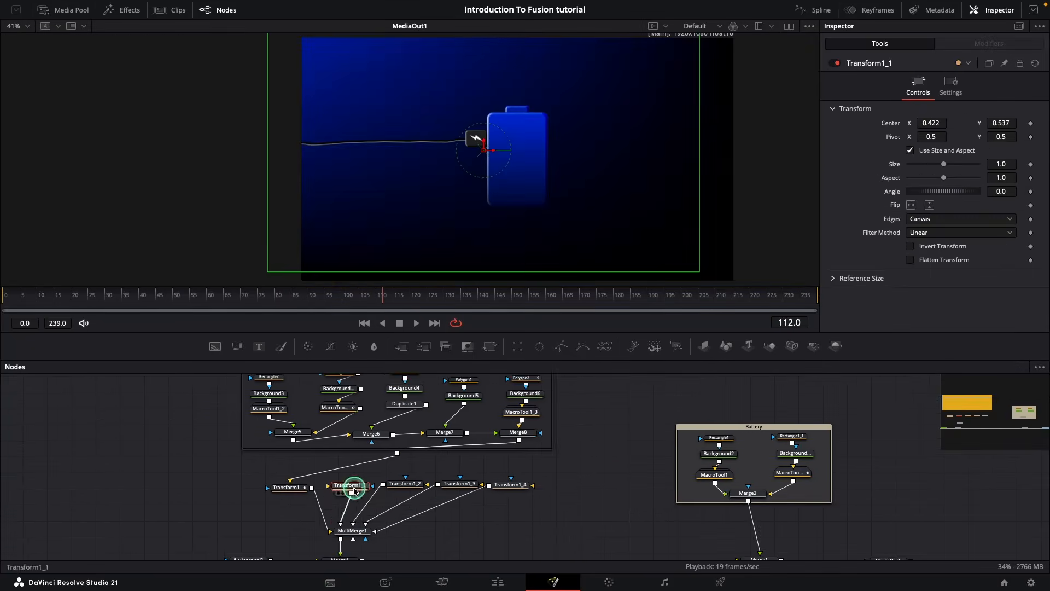
Animate the duplicated transforms so their plugs travel along curved paths to the battery by frame 100
{"action": "left_click", "coordinate": [210, 313]}
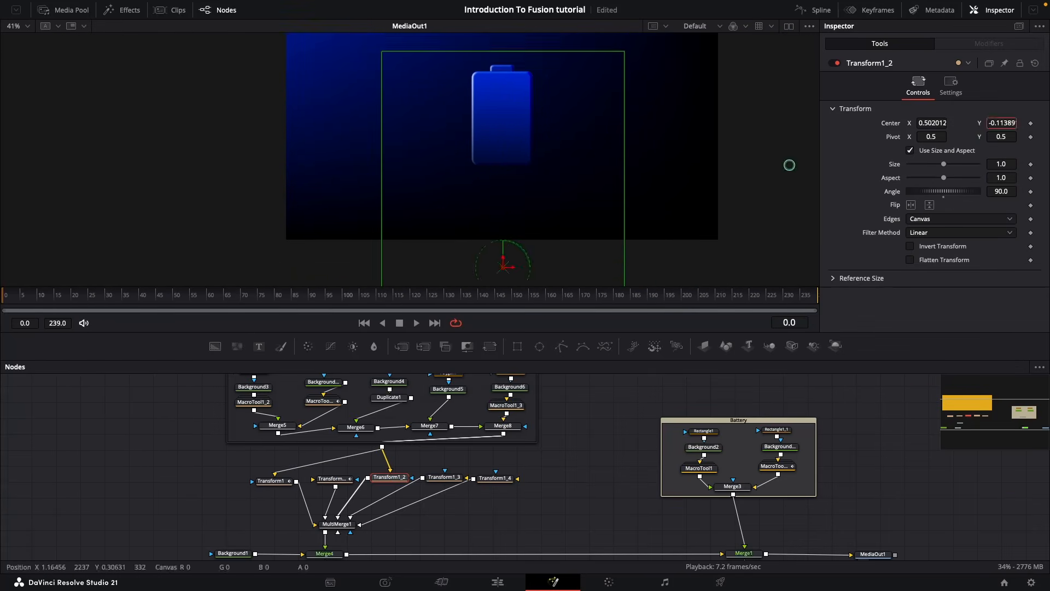
{"action": "left_click", "coordinate": [815, 11]}
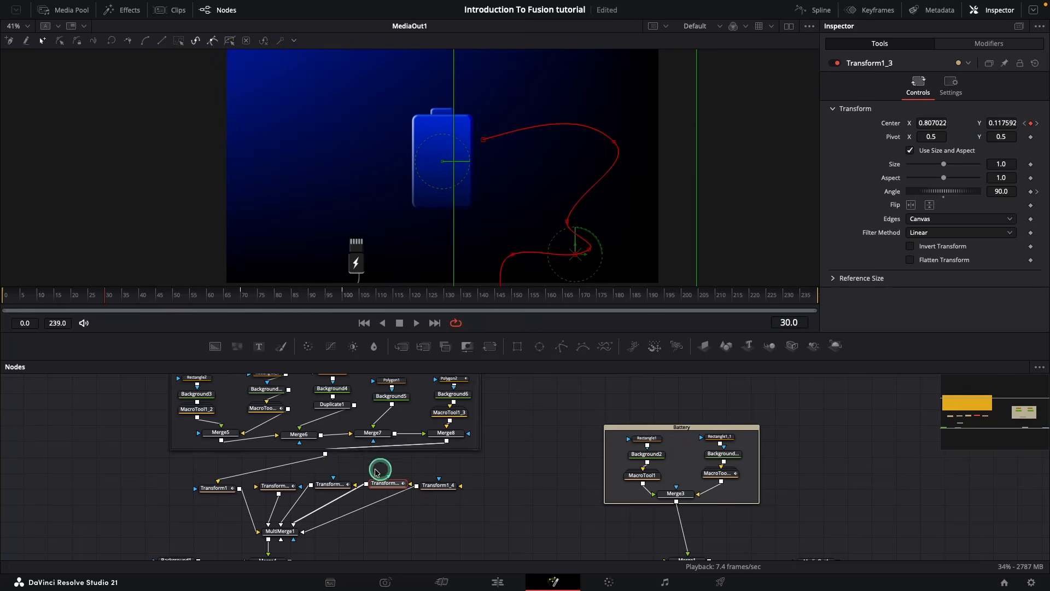
Paste a copy of the animated Transform1_3 node, connect it to MultiMerge1, and place its plug at the battery's lower right side at frame 100
{"action": "key", "text": "super+v"}
{"action": "left_click_drag", "start_coordinate": [417, 484], "coordinate": [301, 532]}
{"action": "left_click", "coordinate": [277, 293]}
{"action": "left_click", "coordinate": [321, 486]}
{"action": "scroll", "coordinate": [300, 461], "scroll_direction": "down", "scroll_amount": 2}
{"action": "left_click", "coordinate": [422, 473]}
{"action": "left_click", "coordinate": [343, 295]}
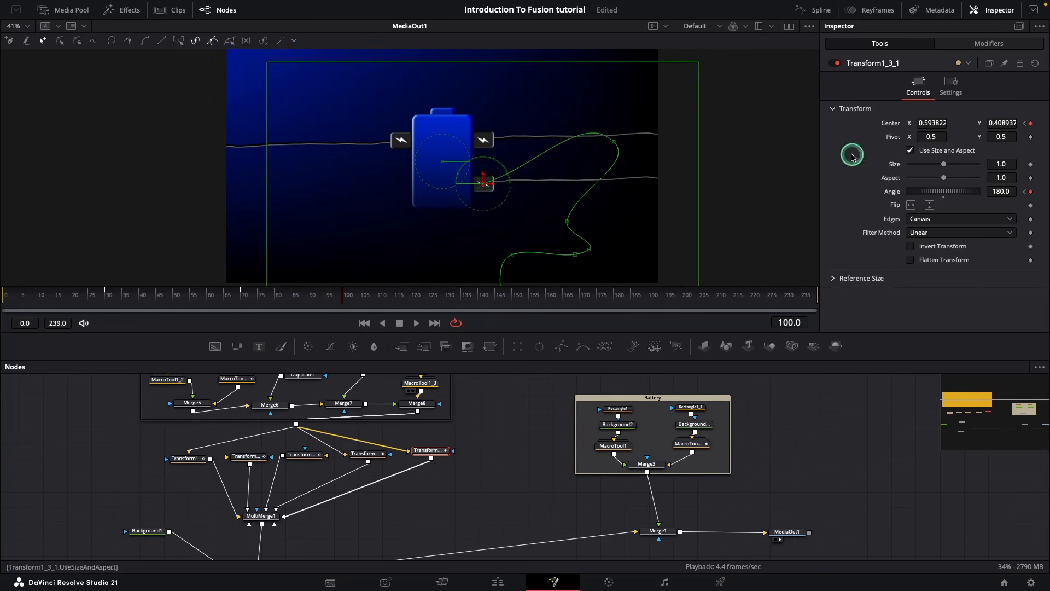
{"action": "left_click", "coordinate": [57, 299]}
{"action": "scroll", "coordinate": [454, 230], "scroll_direction": "up", "scroll_amount": 3}
Add an underlay around the five Transform nodes and name it Charging Cable Animation
{"action": "left_click", "coordinate": [261, 517]}
{"action": "left_click_drag", "start_coordinate": [164, 452], "coordinate": [486, 506]}
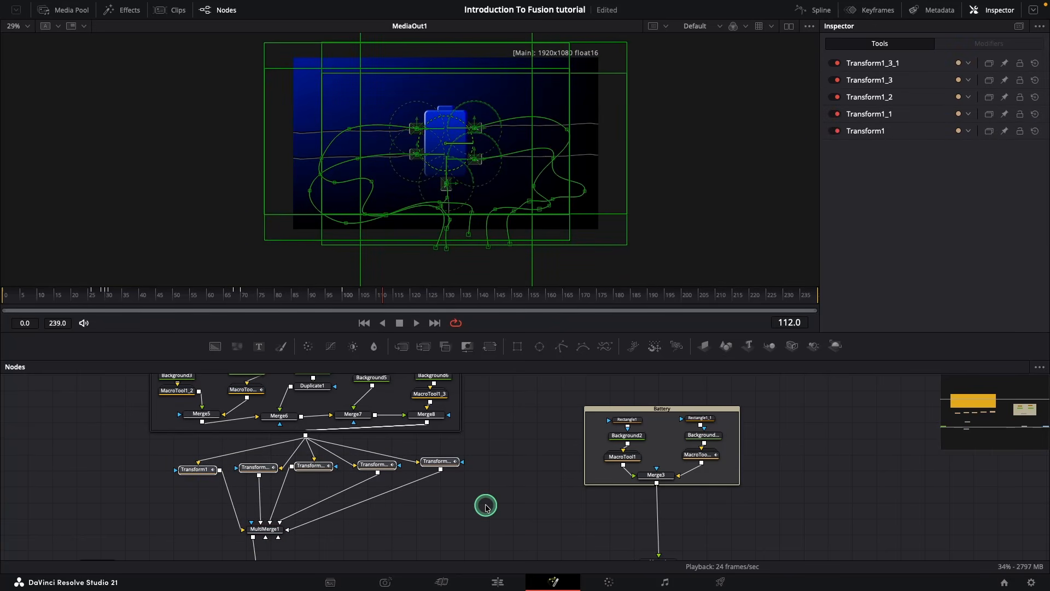
{"action": "key", "text": "shift+space"}
{"action": "type", "text": "under"}
{"action": "key", "text": "Return"}
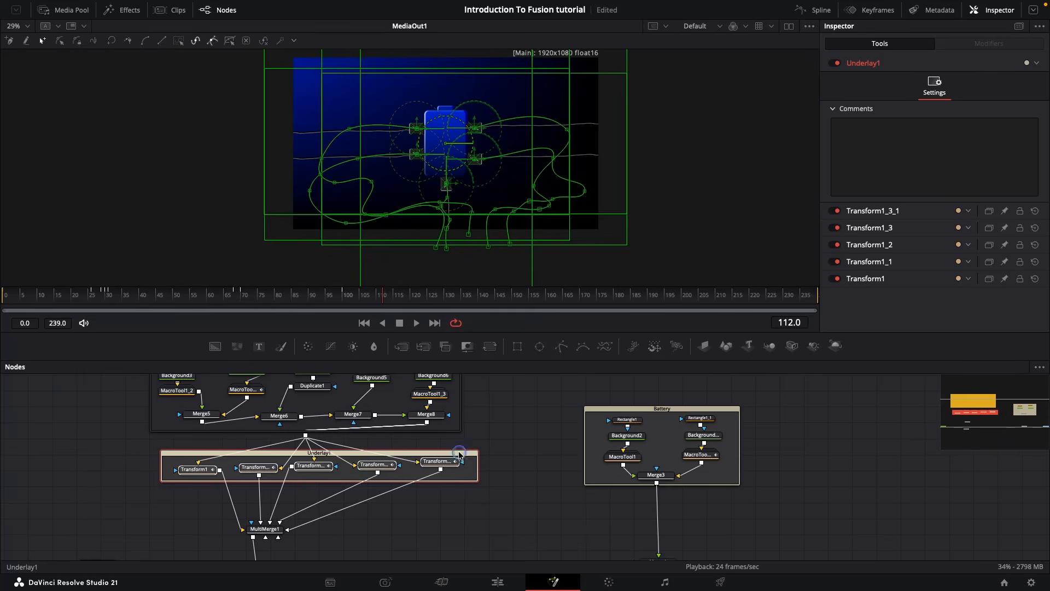
{"action": "key", "text": "F2"}
{"action": "type", "text": "Charging Cable Animation"}
{"action": "left_click", "coordinate": [572, 293]}
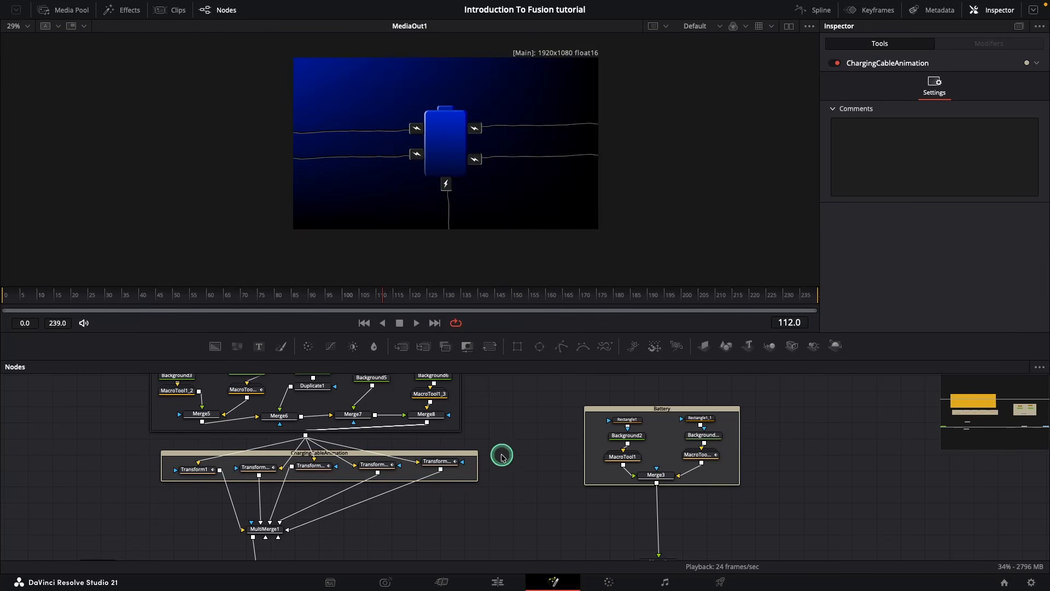
Color the Charging Cable Animation underlay and its Transform nodes orange
{"action": "scroll", "coordinate": [500, 487], "scroll_direction": "down", "scroll_amount": 1}
{"action": "left_click", "coordinate": [469, 452]}
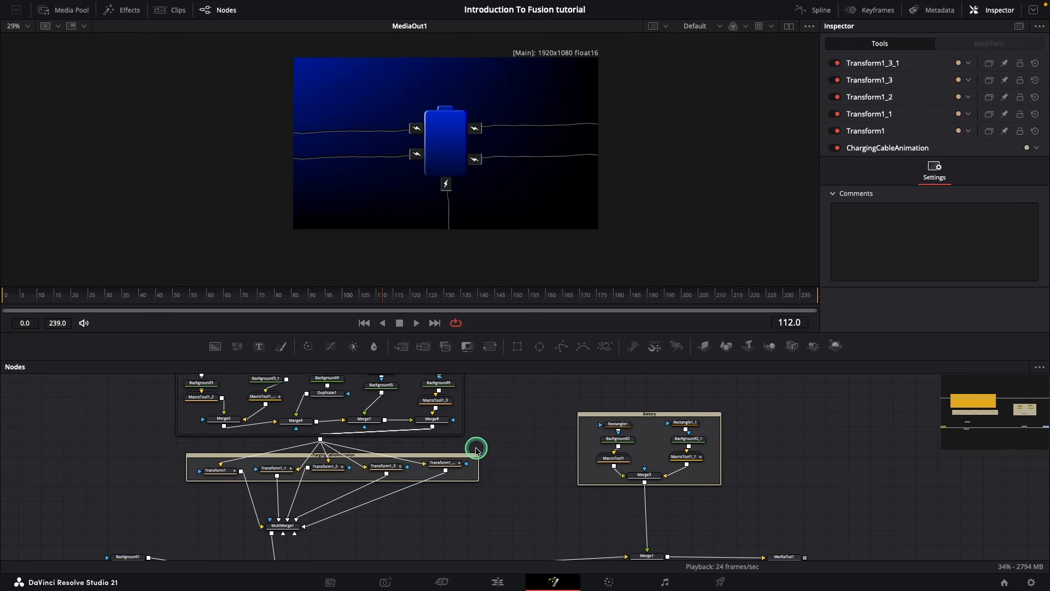
{"action": "right_click", "coordinate": [445, 456]}
{"action": "mouse_move", "coordinate": [481, 446]}
{"action": "left_click", "coordinate": [567, 434]}
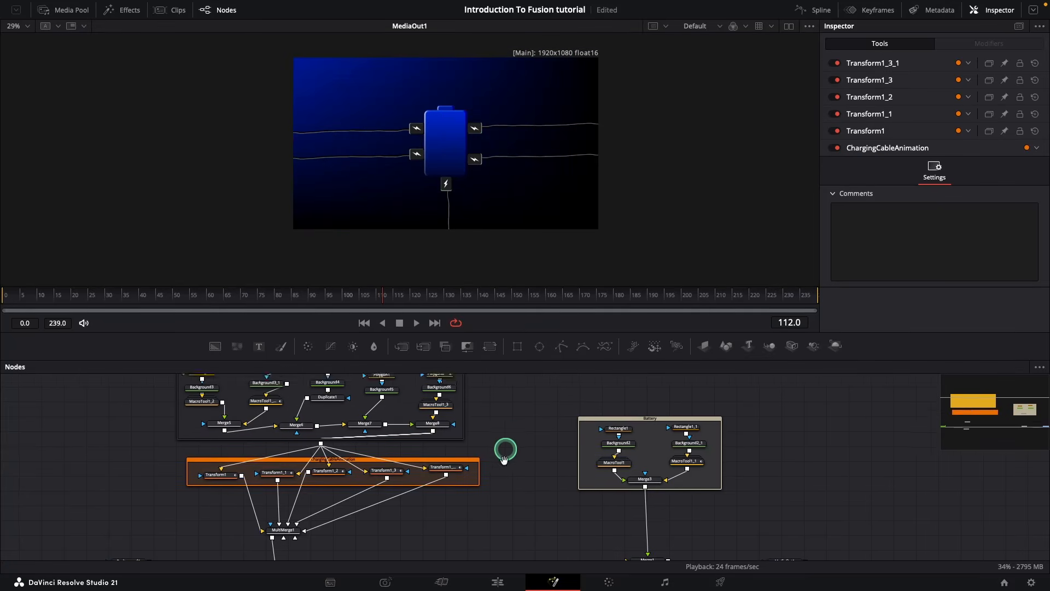
{"action": "scroll", "coordinate": [570, 453], "scroll_direction": "left", "scroll_amount": 3}
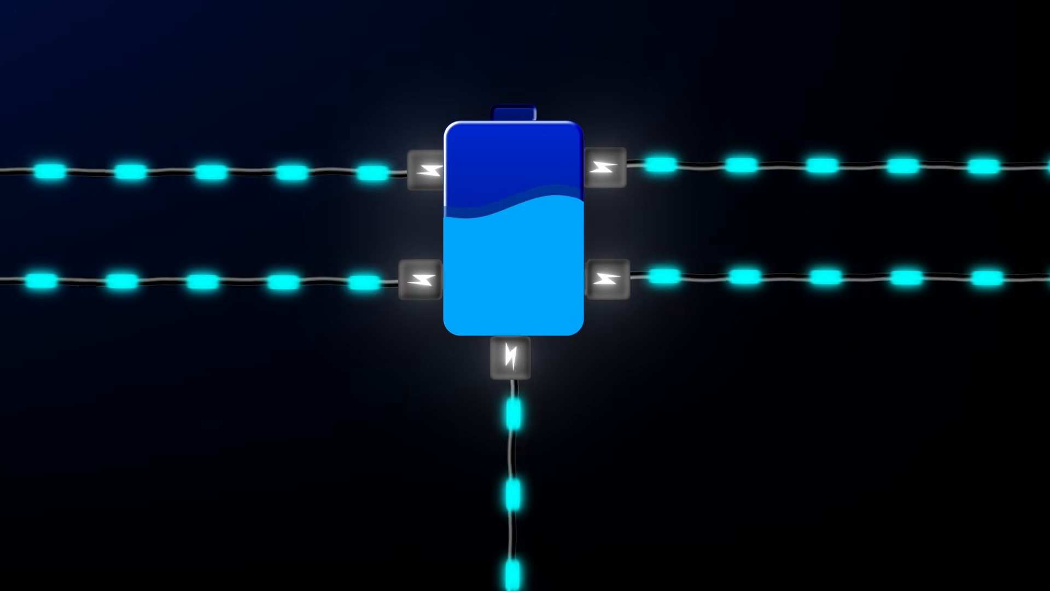
Widen the Group1 frame to make room for more nodes beside the Polygon2 branch
{"action": "left_click", "coordinate": [480, 409]}
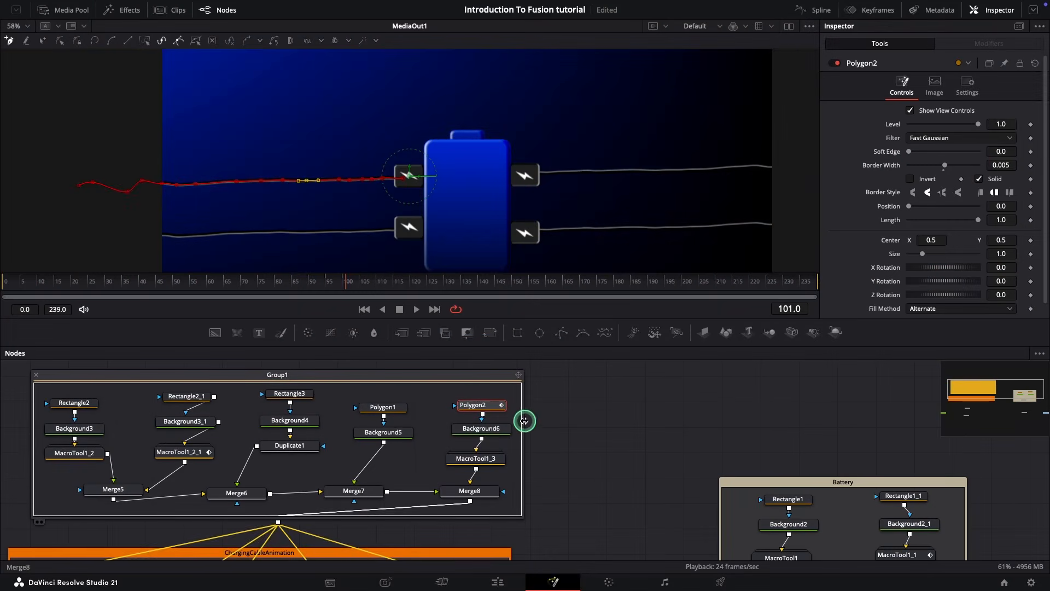
{"action": "left_click_drag", "start_coordinate": [524, 420], "coordinate": [719, 426]}
{"action": "left_click", "coordinate": [602, 432]}
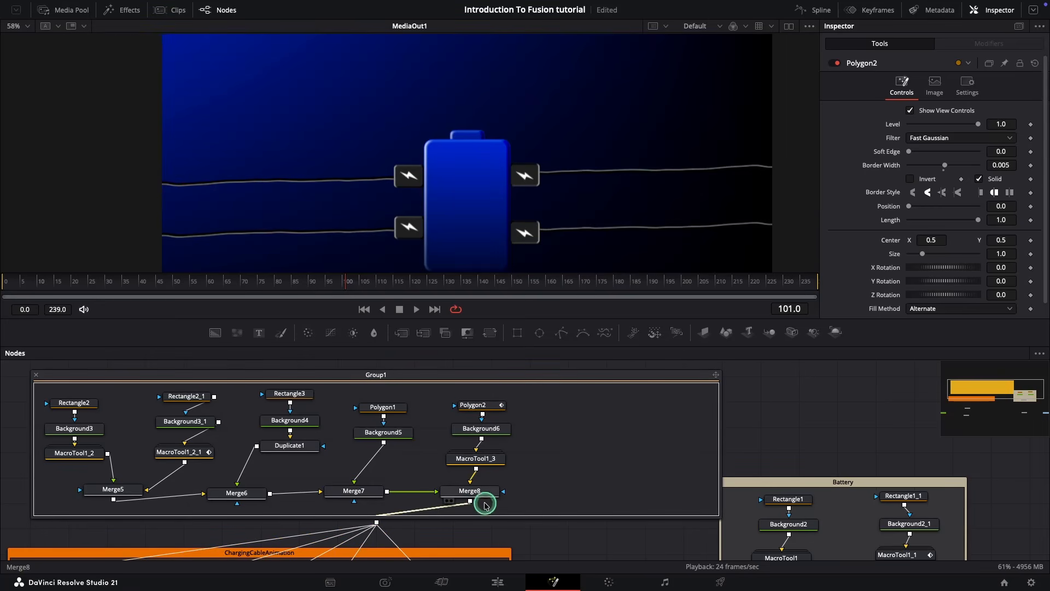
Merge a new text node after Merge8 inside Group1 and enter a long row of hyphens as its text
{"action": "left_click", "coordinate": [470, 491]}
{"action": "left_click", "coordinate": [258, 333]}
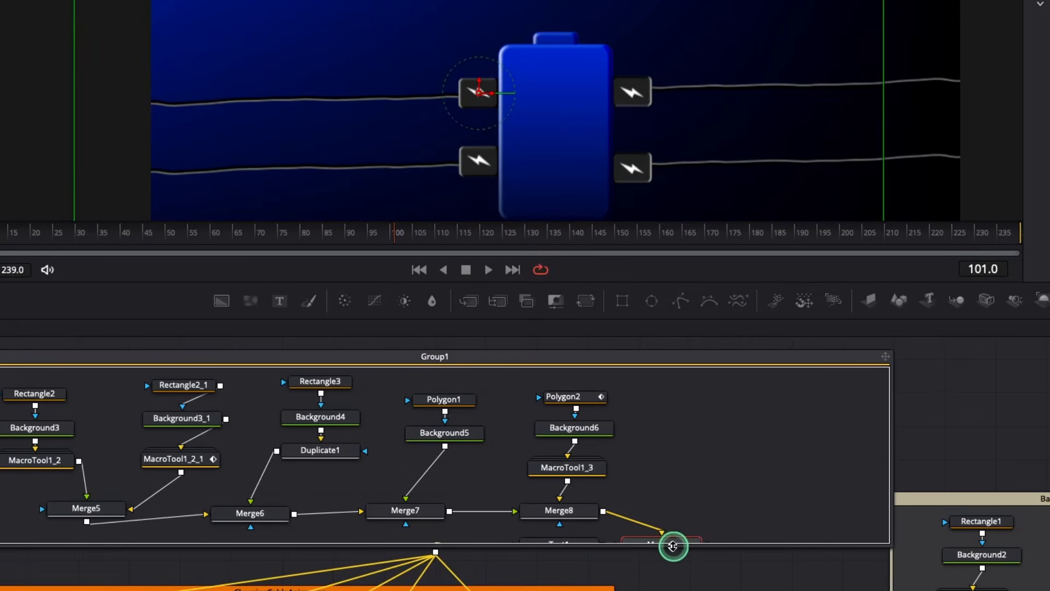
{"action": "left_click_drag", "start_coordinate": [673, 546], "coordinate": [671, 569]}
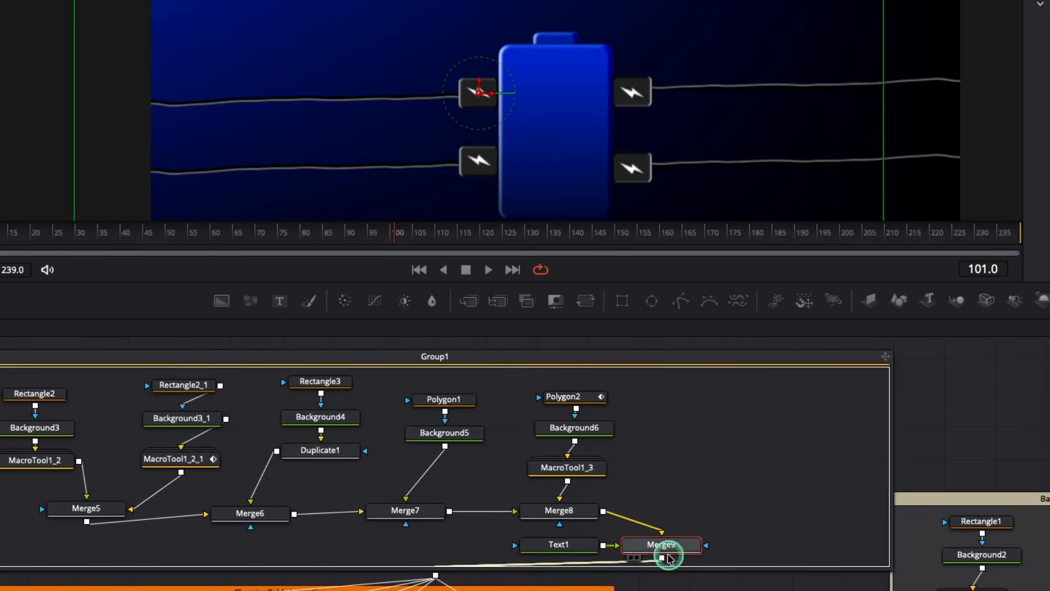
{"action": "left_click_drag", "start_coordinate": [591, 540], "coordinate": [732, 427]}
{"action": "left_click_drag", "start_coordinate": [680, 539], "coordinate": [679, 513]}
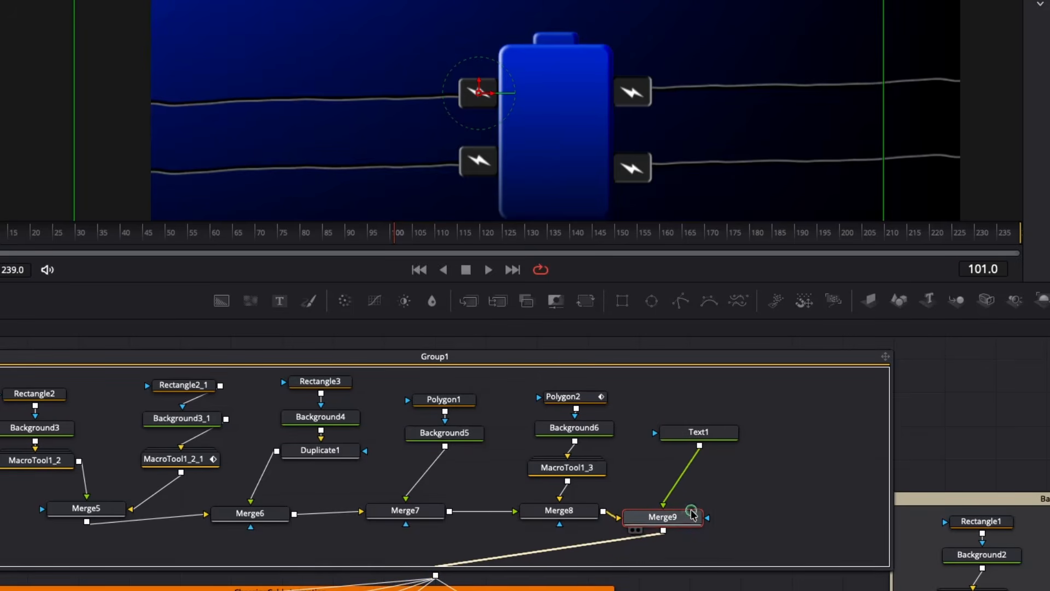
{"action": "left_click", "coordinate": [700, 434]}
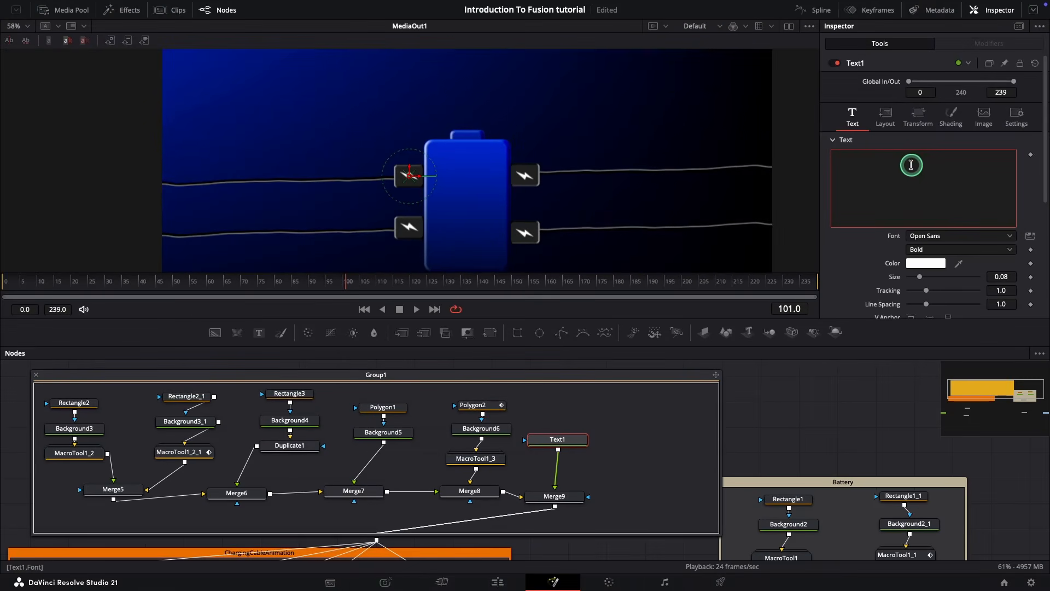
{"action": "type", "text": "----------------------------------"}
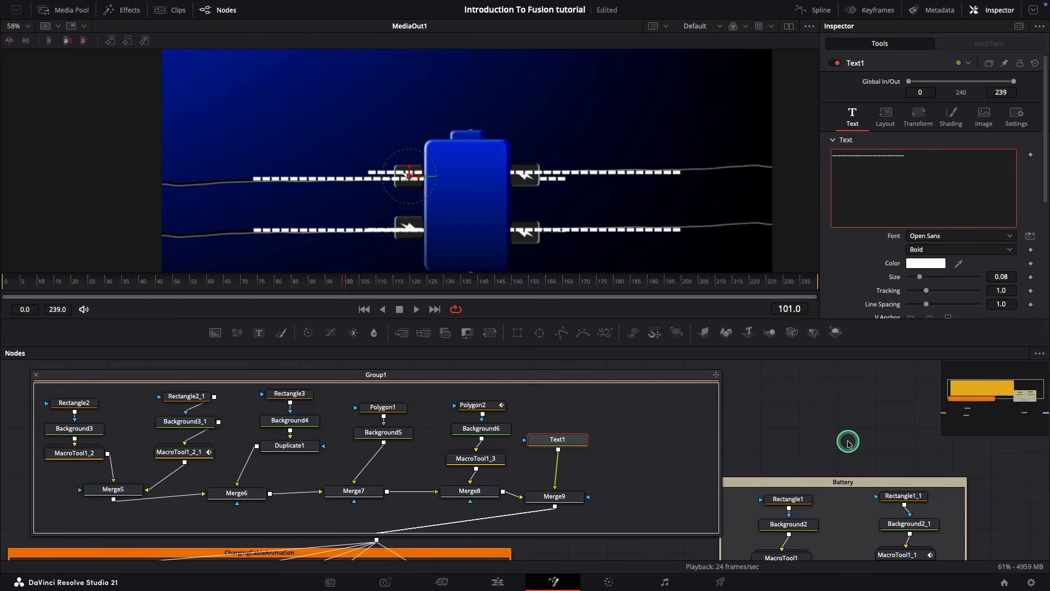
Disconnect the battery's Merge3 from Merge1 and MultiMerge1 from Merge4
{"action": "left_click_drag", "start_coordinate": [848, 442], "coordinate": [793, 362]}
{"action": "left_click_drag", "start_coordinate": [850, 496], "coordinate": [848, 370]}
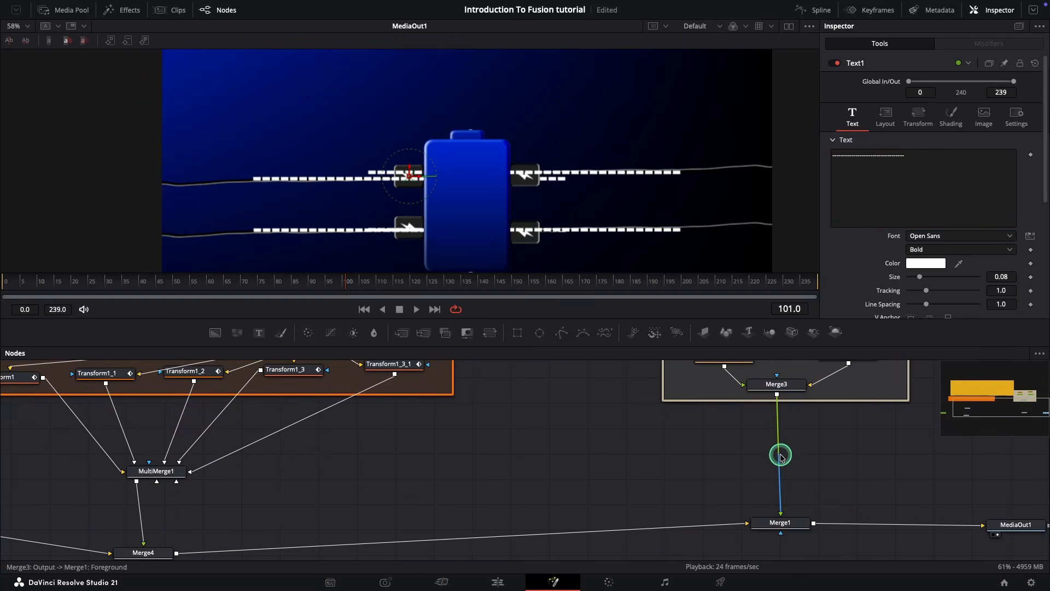
{"action": "left_click_drag", "start_coordinate": [488, 415], "coordinate": [689, 575]}
{"action": "left_click_drag", "start_coordinate": [671, 409], "coordinate": [625, 412]}
{"action": "scroll", "coordinate": [625, 412], "scroll_direction": "down", "scroll_amount": 6}
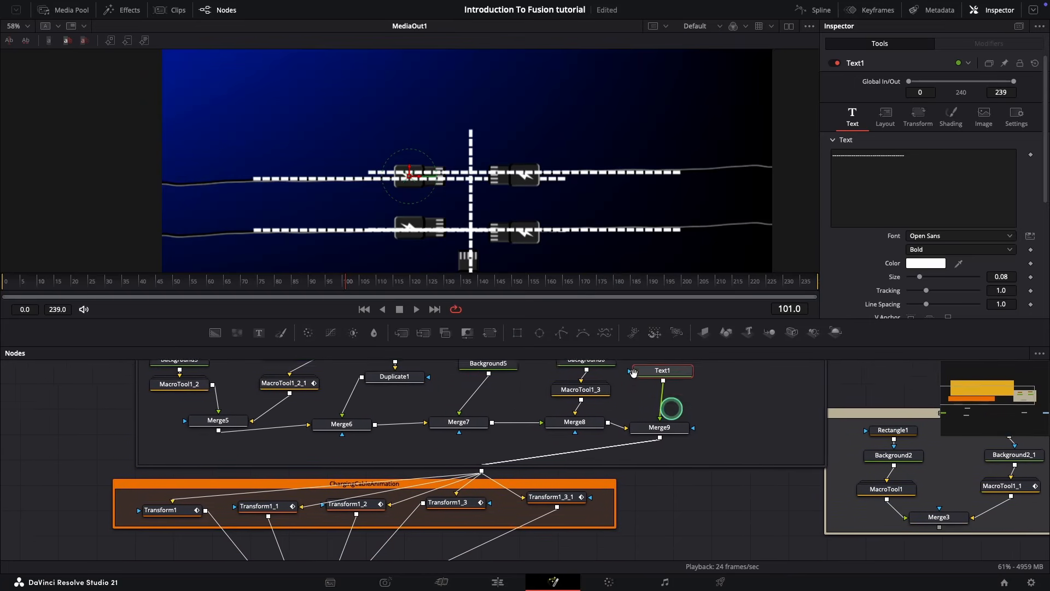
{"action": "left_click", "coordinate": [355, 470]}
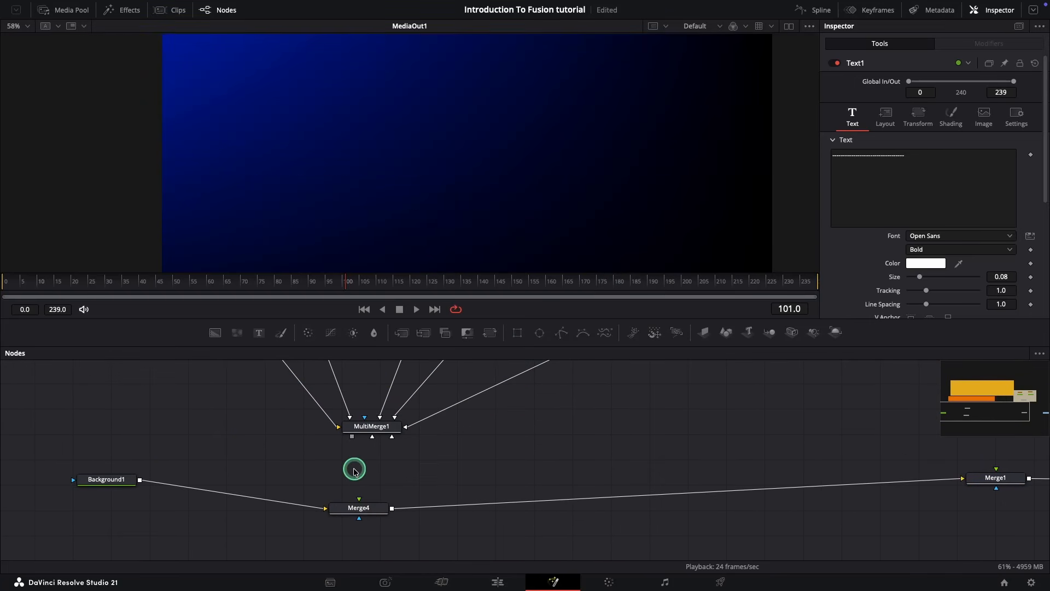
Show MultiMerge1 in the viewer and move to frame 99
{"action": "left_click", "coordinate": [362, 425]}
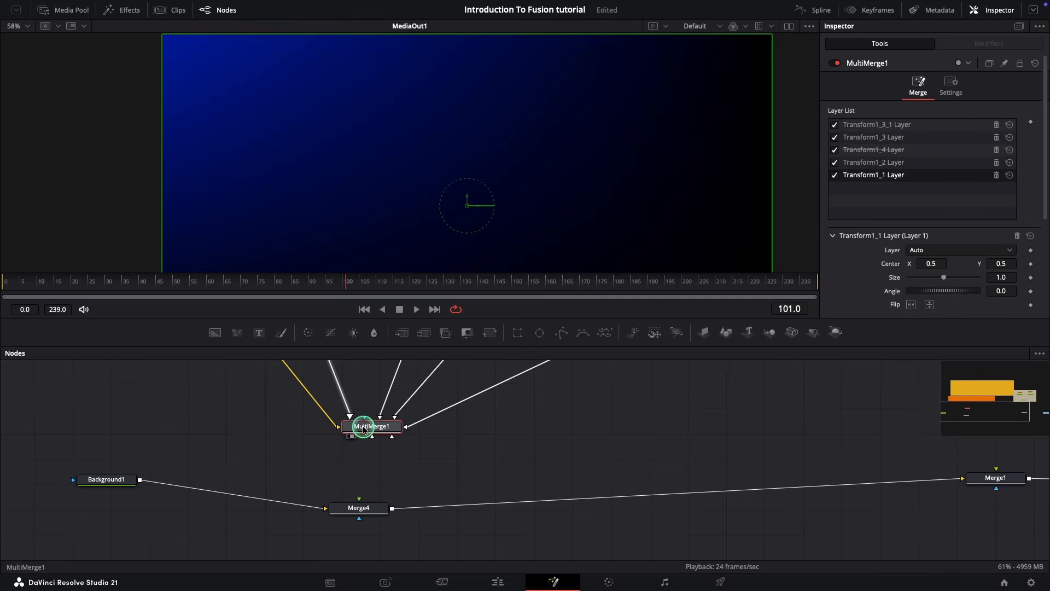
{"action": "key", "text": "1"}
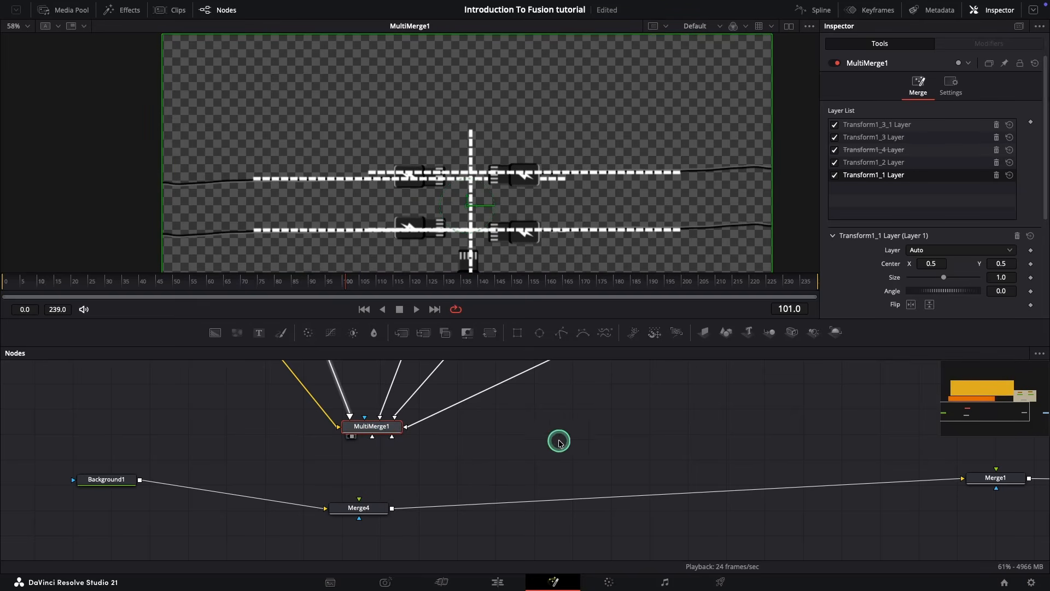
{"action": "left_click_drag", "start_coordinate": [597, 441], "coordinate": [544, 590]}
{"action": "left_click_drag", "start_coordinate": [365, 283], "coordinate": [395, 287]}
{"action": "mouse_move", "coordinate": [326, 288]}
{"action": "left_mouse_down"}
{"action": "mouse_move", "coordinate": [419, 286]}
{"action": "mouse_move", "coordinate": [345, 284]}
{"action": "left_mouse_up"}
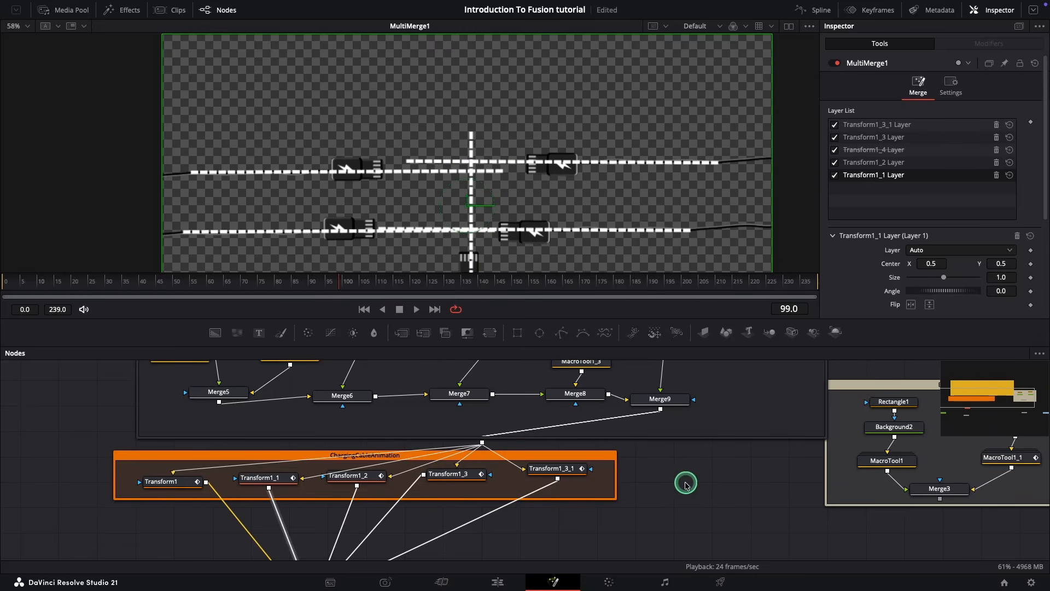
Attach a rectangle mask to Text1 inside Group1 and space the two nodes apart
{"action": "scroll", "coordinate": [686, 484], "scroll_direction": "up", "scroll_amount": 3}
{"action": "scroll", "coordinate": [686, 484], "scroll_direction": "right", "scroll_amount": 3}
{"action": "left_click", "coordinate": [597, 400]}
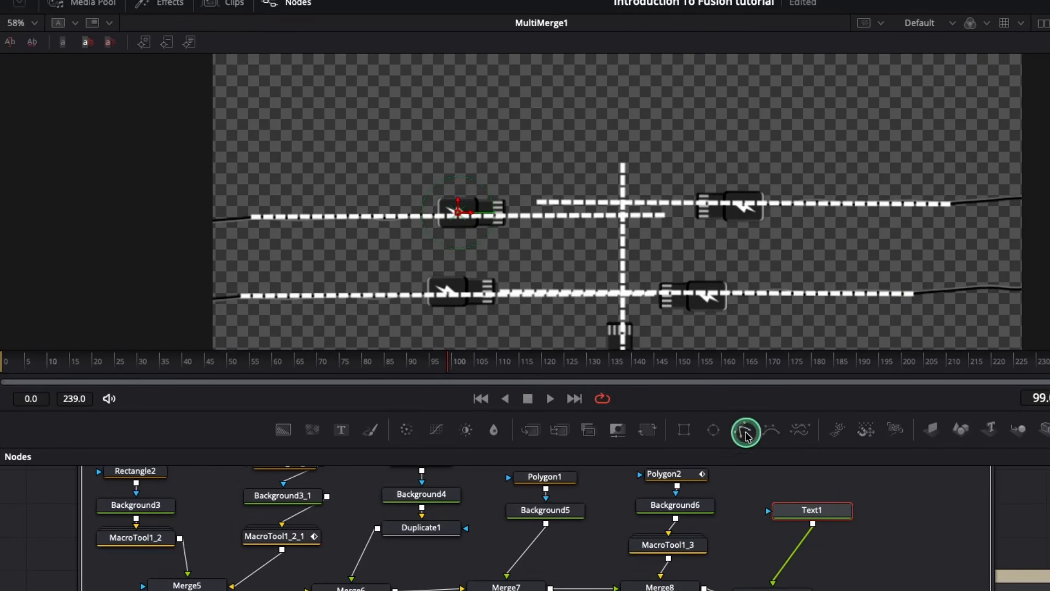
{"action": "left_click", "coordinate": [684, 430]}
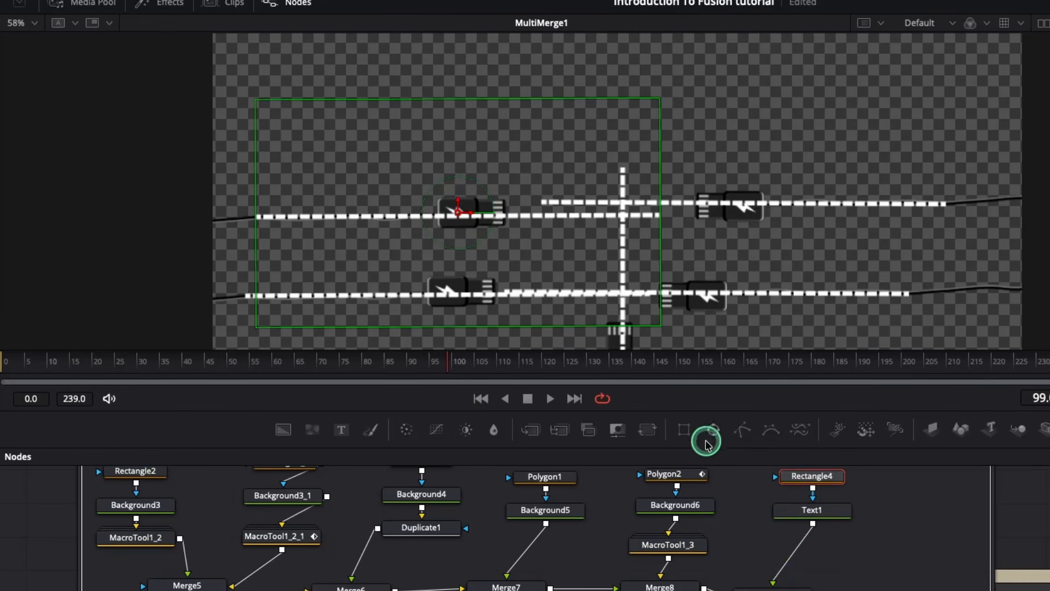
{"action": "left_click_drag", "start_coordinate": [821, 511], "coordinate": [820, 517]}
{"action": "left_click", "coordinate": [814, 476]}
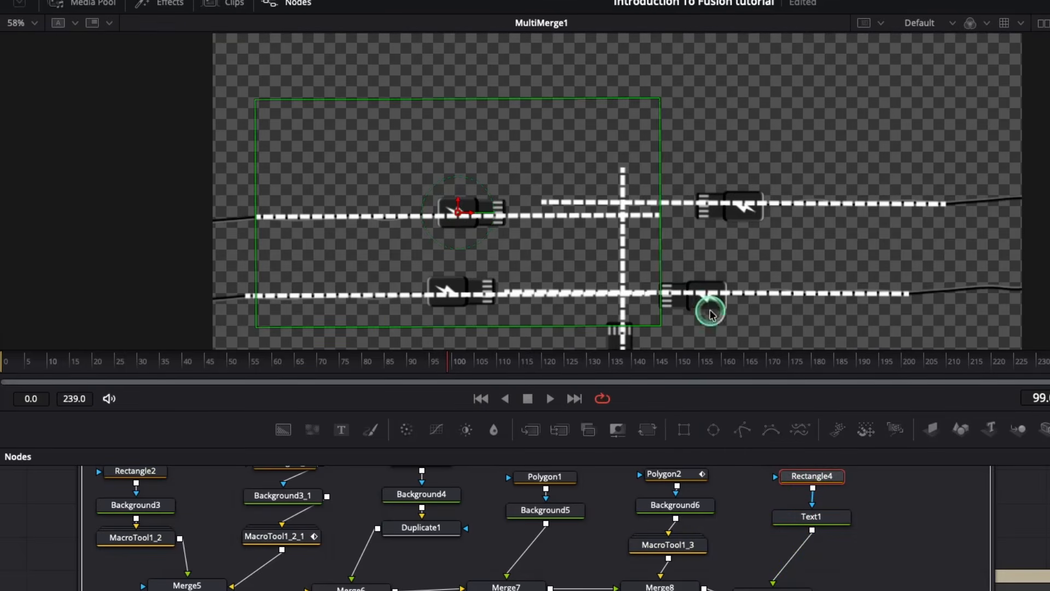
Fit the mask over the cable up to the plug, about 0.353 wide and 0.108 high, with a soft edge of about 0.0157
{"action": "left_click_drag", "start_coordinate": [661, 237], "coordinate": [539, 232]}
{"action": "left_click_drag", "start_coordinate": [504, 328], "coordinate": [405, 214]}
{"action": "left_click_drag", "start_coordinate": [277, 217], "coordinate": [211, 212]}
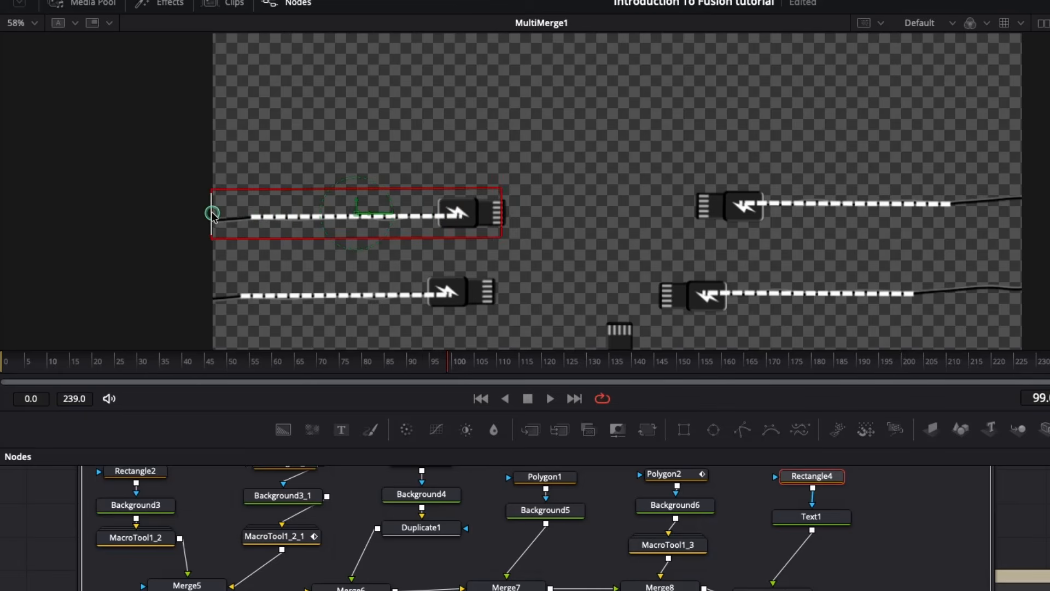
{"action": "left_click_drag", "start_coordinate": [351, 214], "coordinate": [296, 215]}
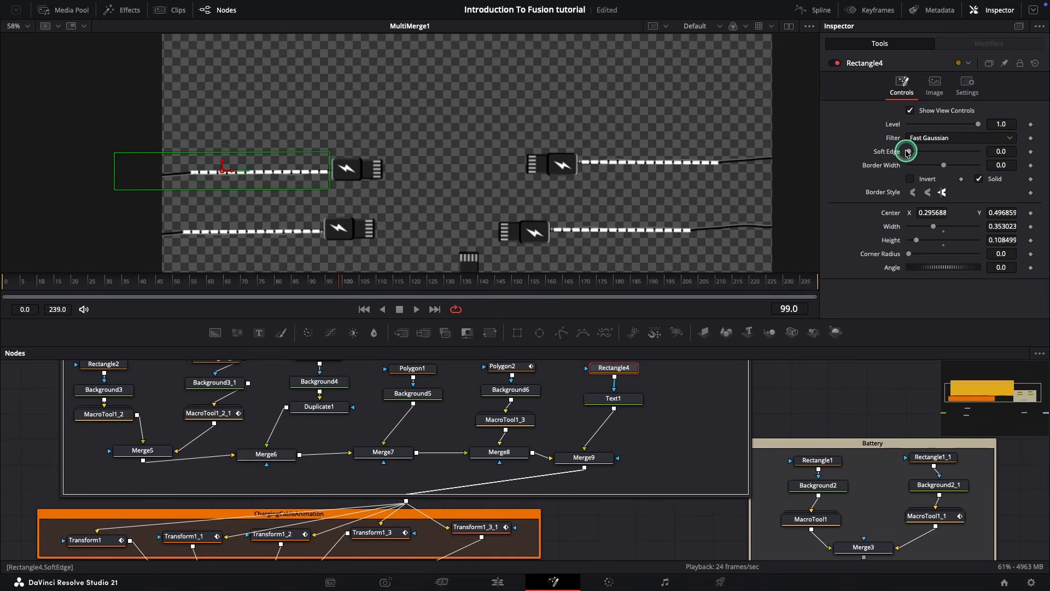
{"action": "left_click_drag", "start_coordinate": [912, 150], "coordinate": [912, 151]}
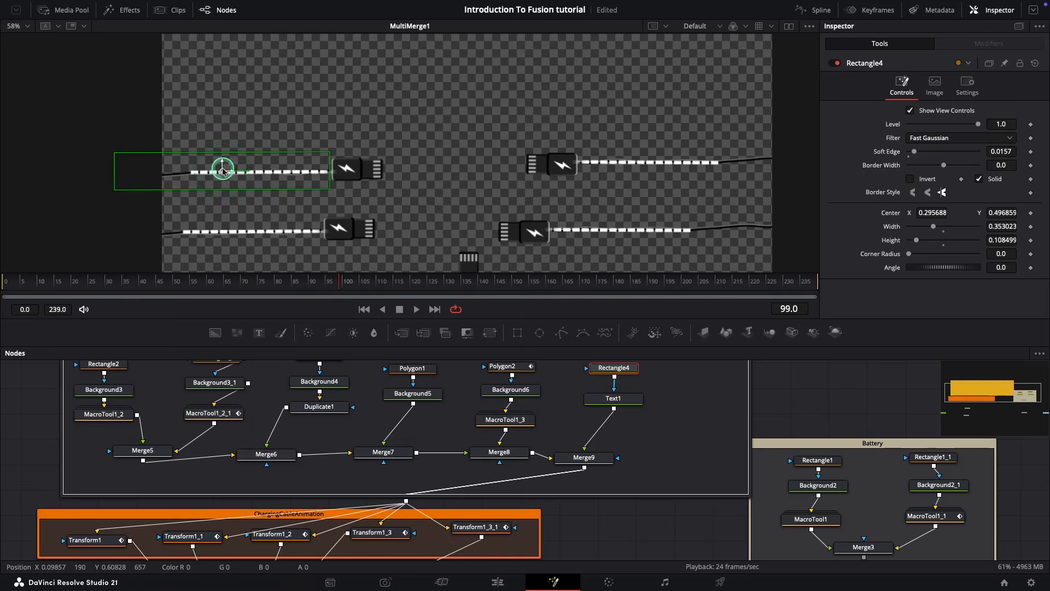
{"action": "left_click_drag", "start_coordinate": [222, 169], "coordinate": [219, 171]}
Increase Text1's tracking to about 1.417 and change its layout type to Path
{"action": "left_click", "coordinate": [616, 398]}
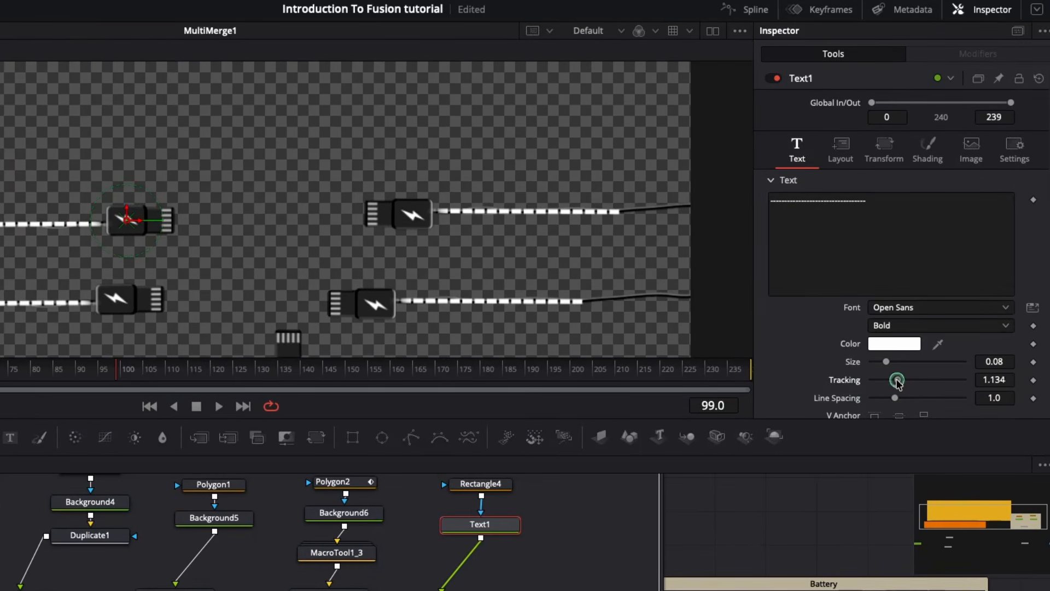
{"action": "left_click_drag", "start_coordinate": [897, 380], "coordinate": [903, 381]}
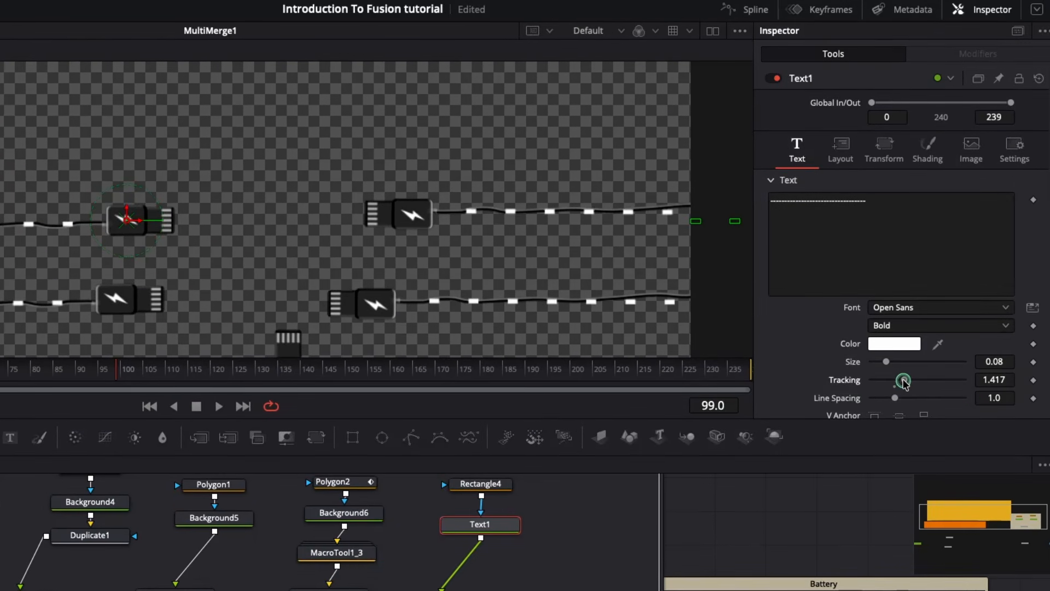
{"action": "left_click", "coordinate": [843, 145]}
{"action": "left_click", "coordinate": [909, 207]}
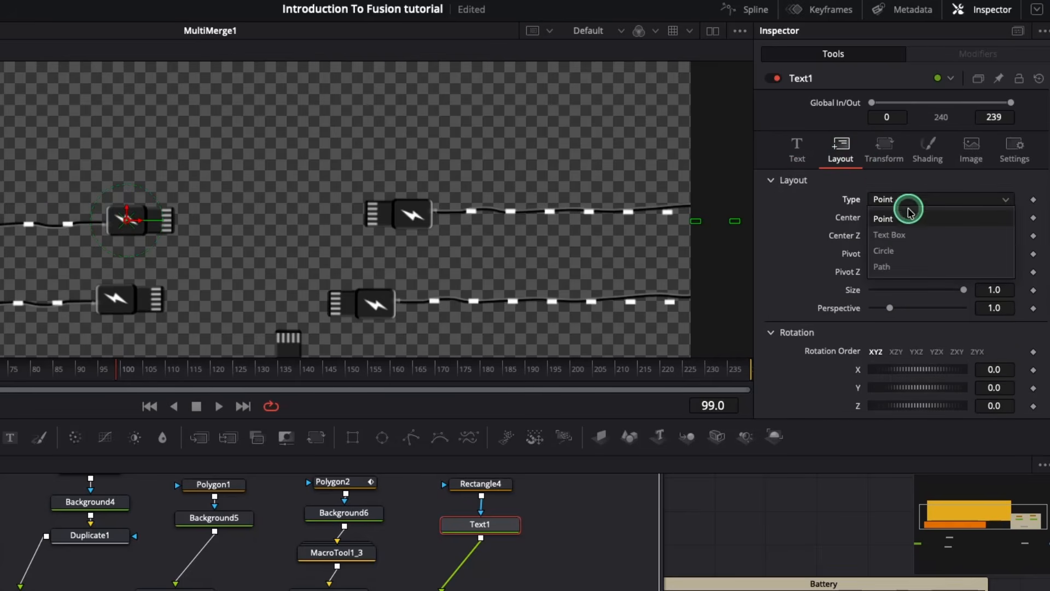
{"action": "left_click", "coordinate": [892, 261]}
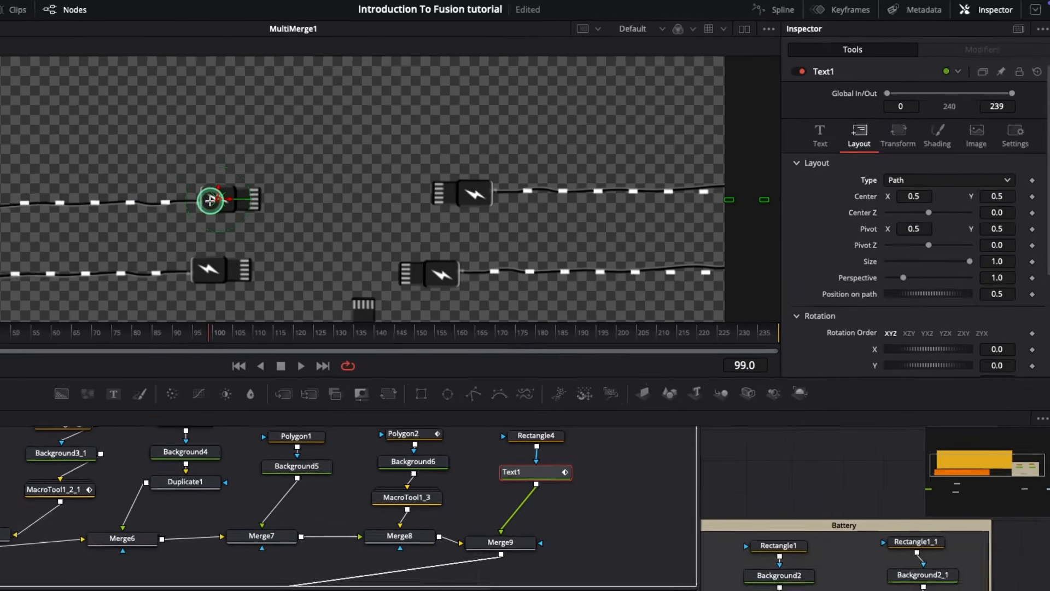
Draw the text path from the plug along the cable to beyond the frame edge, and smooth all its points
{"action": "left_click_drag", "start_coordinate": [119, 221], "coordinate": [1, 225]}
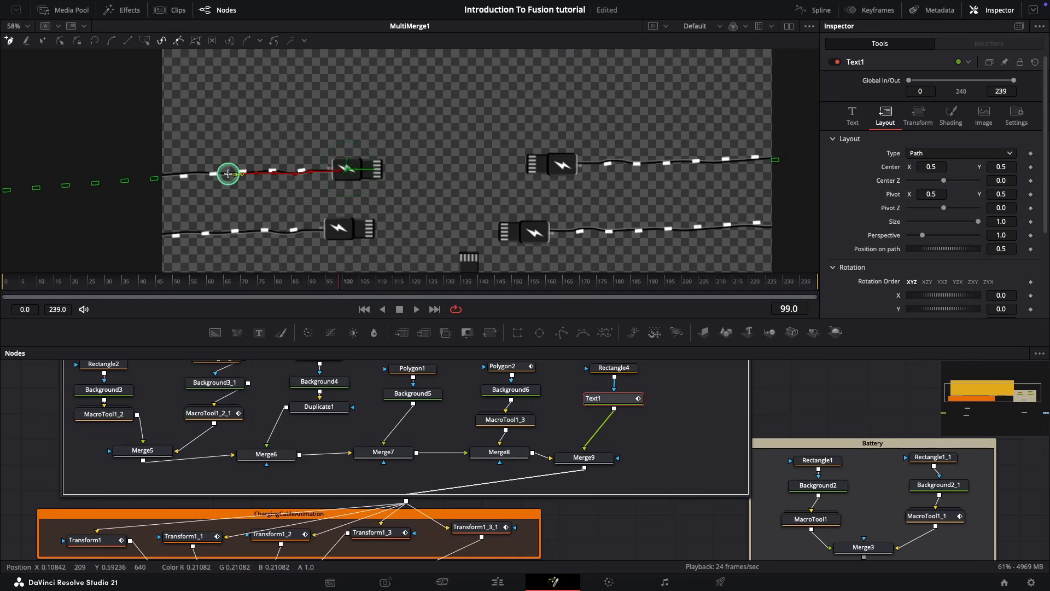
{"action": "scroll", "coordinate": [227, 171], "scroll_direction": "up", "scroll_amount": 8}
{"action": "left_click", "coordinate": [157, 153]}
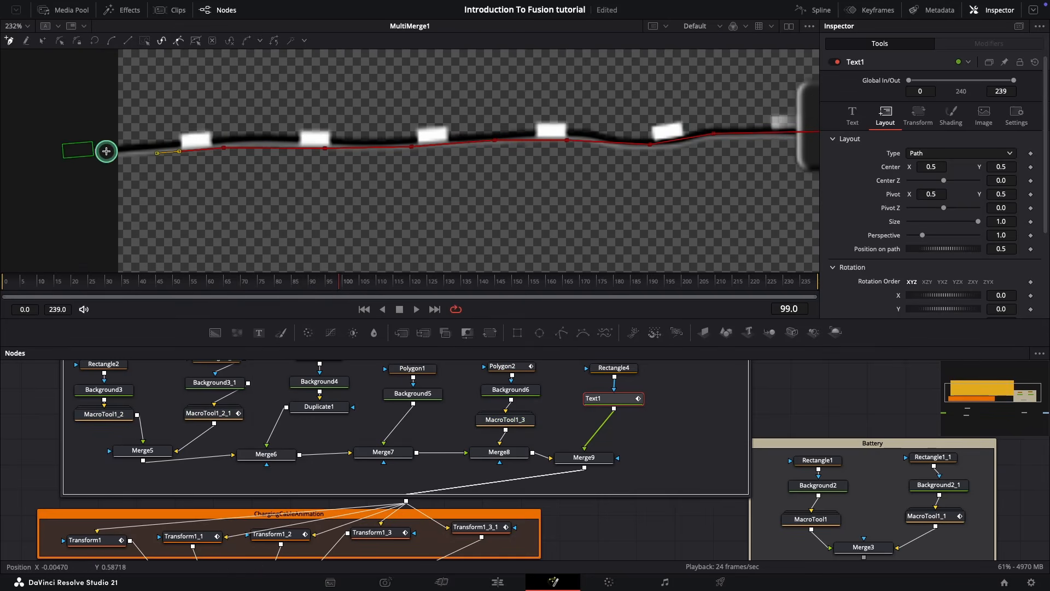
{"action": "left_click", "coordinate": [107, 152]}
{"action": "left_click", "coordinate": [87, 150]}
{"action": "key", "text": "super+a"}
{"action": "key", "text": "shift+s"}
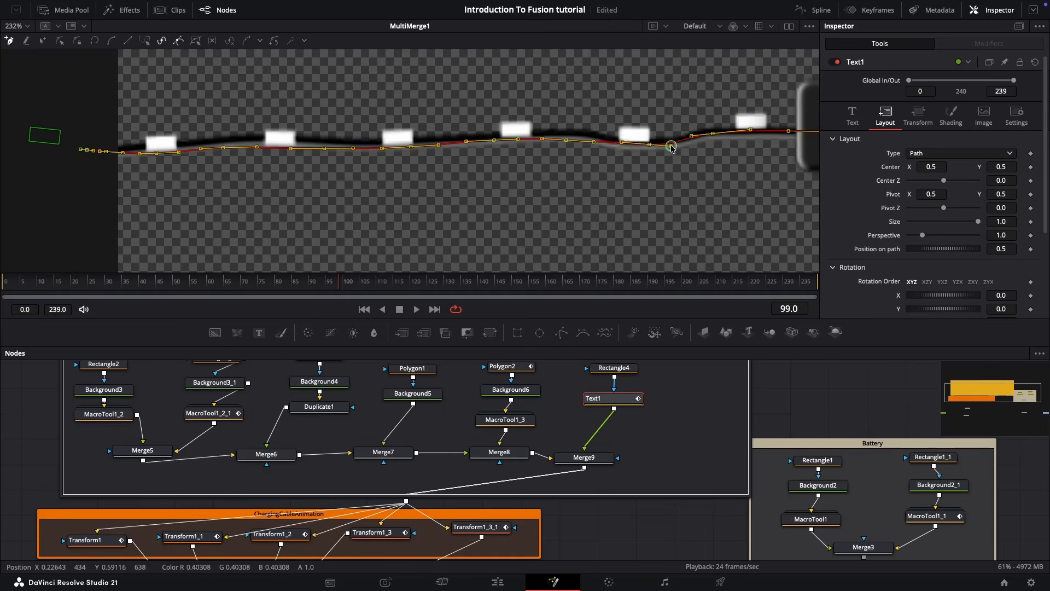
Fine-tune the points of Text1's path so it follows the upper cable closely up to the plug
{"action": "left_click_drag", "start_coordinate": [671, 146], "coordinate": [669, 142]}
{"action": "left_click", "coordinate": [543, 146]}
{"action": "left_click_drag", "start_coordinate": [567, 140], "coordinate": [567, 138]}
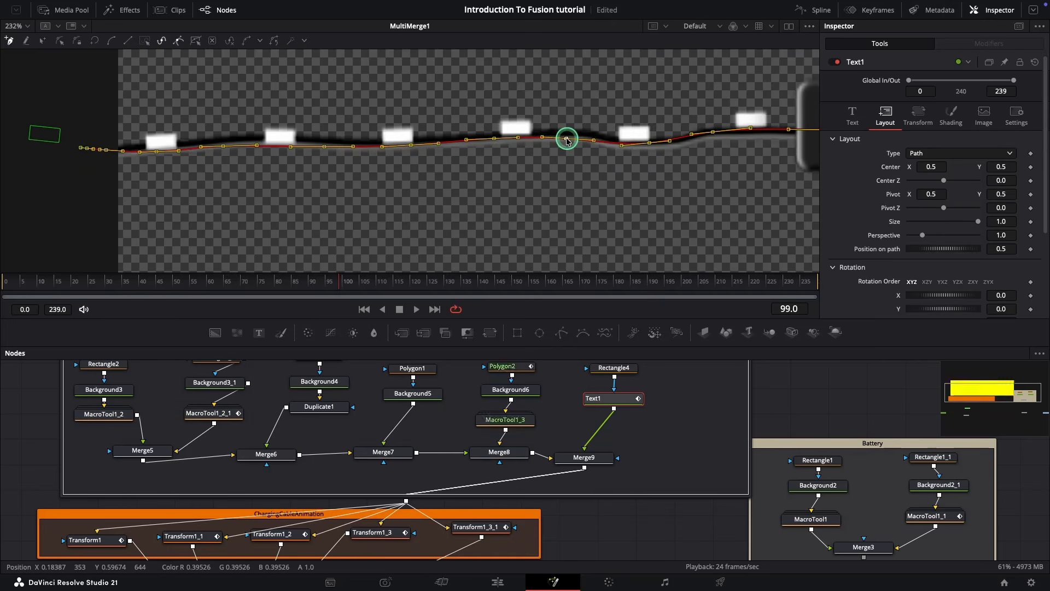
{"action": "scroll", "coordinate": [567, 140], "scroll_direction": "down", "scroll_amount": 5}
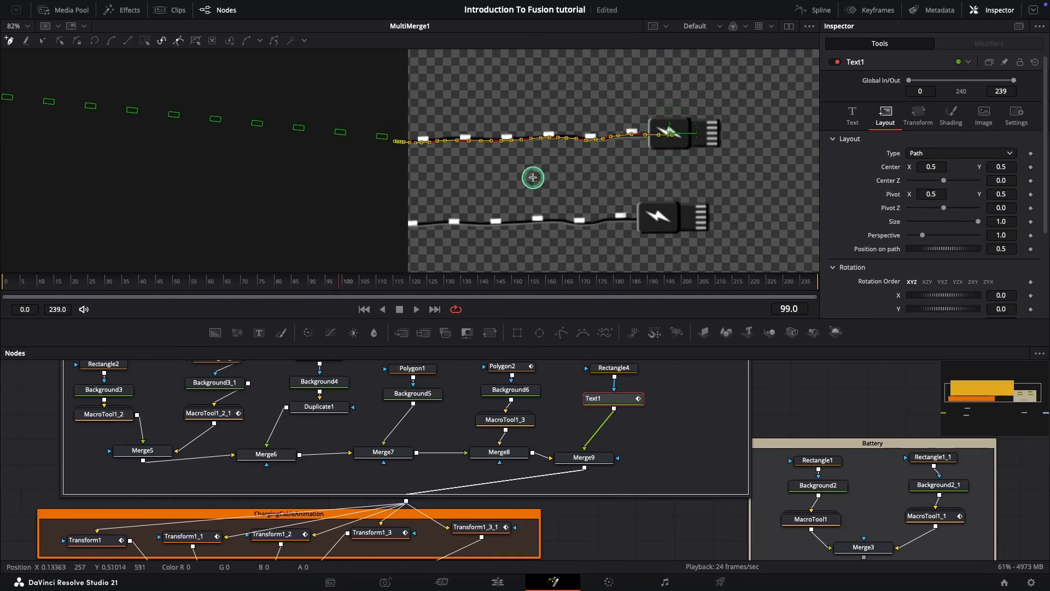
{"action": "scroll", "coordinate": [615, 163], "scroll_direction": "up", "scroll_amount": 3}
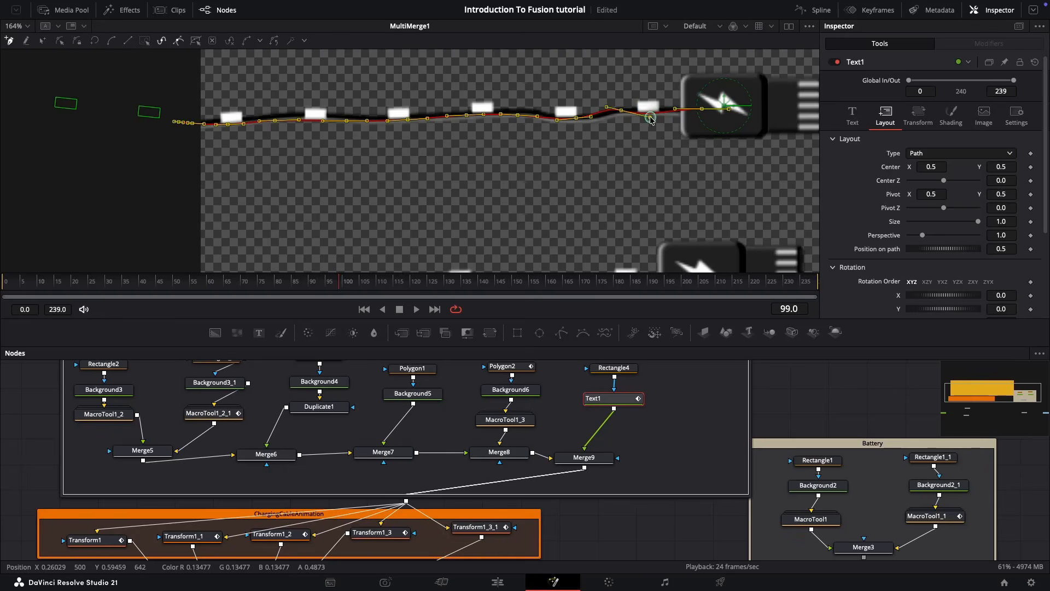
{"action": "left_click_drag", "start_coordinate": [621, 110], "coordinate": [622, 114]}
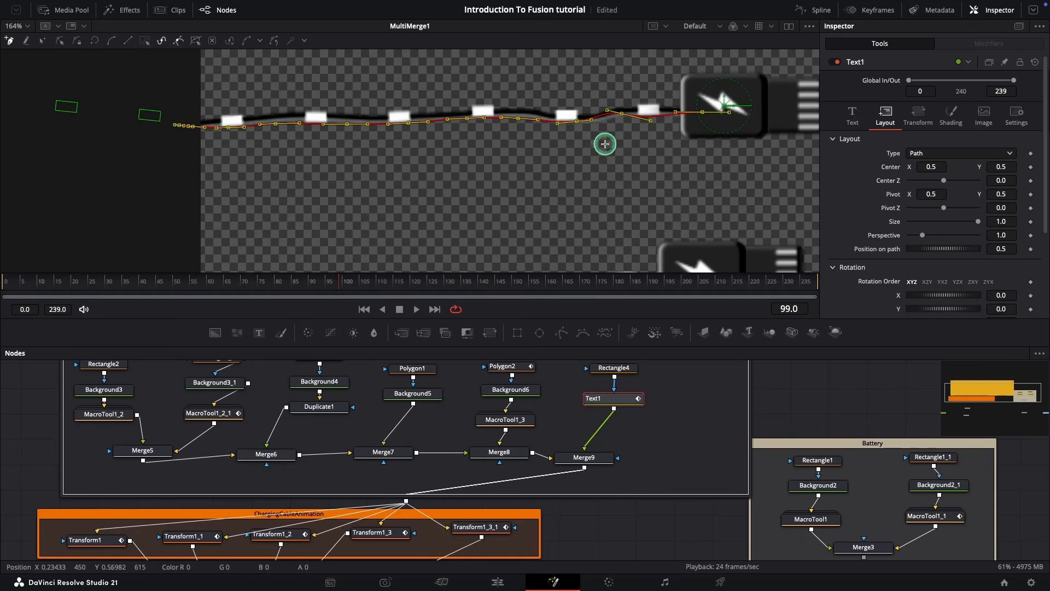
{"action": "scroll", "coordinate": [664, 201], "scroll_direction": "up", "scroll_amount": 3}
{"action": "scroll", "coordinate": [664, 201], "scroll_direction": "down", "scroll_amount": 4}
{"action": "left_click_drag", "start_coordinate": [663, 201], "coordinate": [589, 172]}
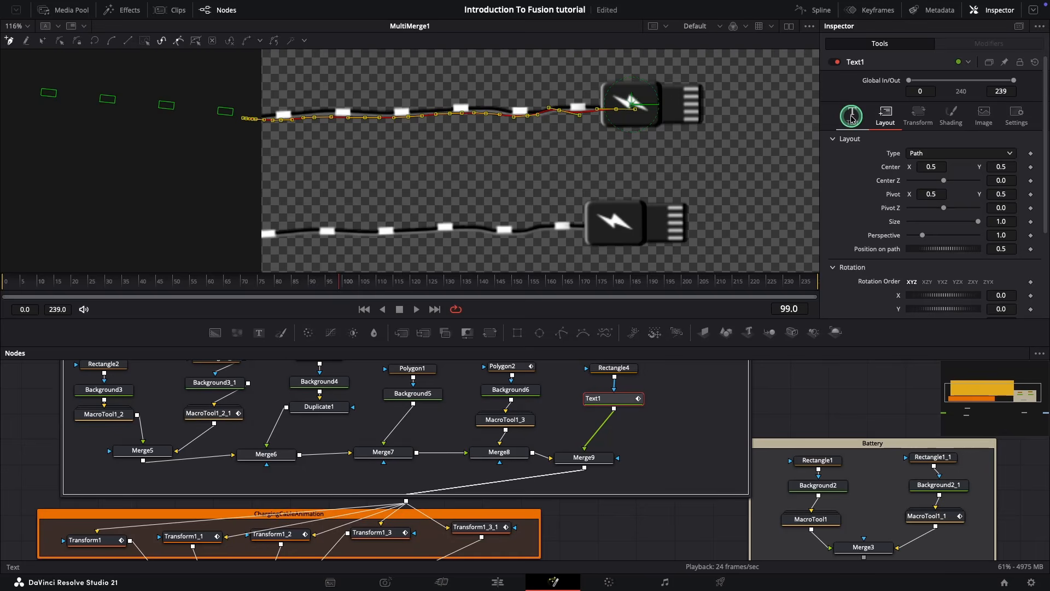
Change Text1's shading appearance to a filled border, extended 0.79 horizontally and -4.0 vertically with a round value of about 0.071
{"action": "left_click", "coordinate": [951, 116]}
{"action": "scroll", "coordinate": [977, 283], "scroll_direction": "down", "scroll_amount": 2}
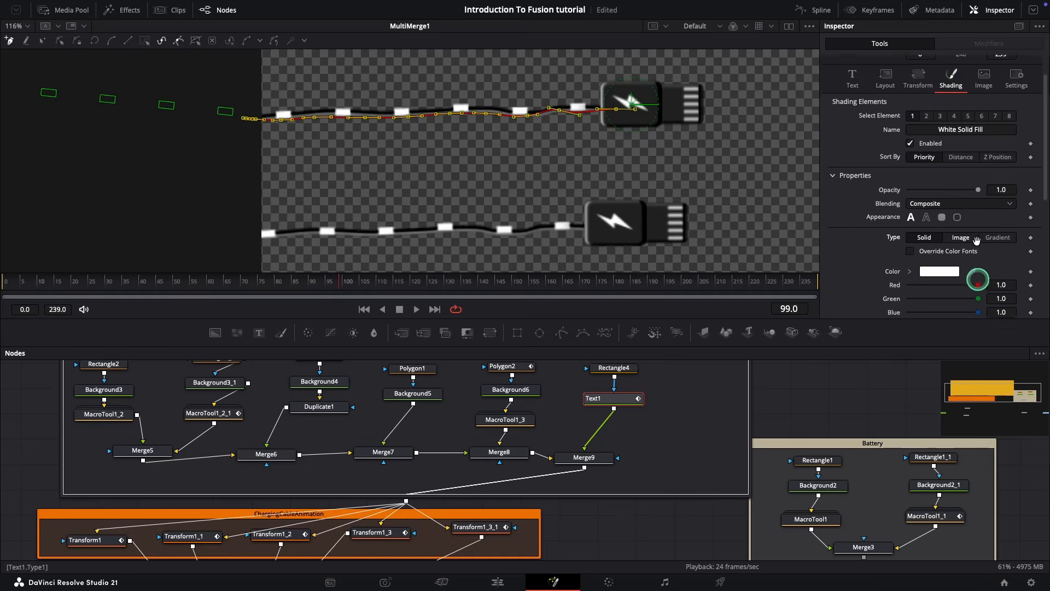
{"action": "left_click", "coordinate": [943, 215]}
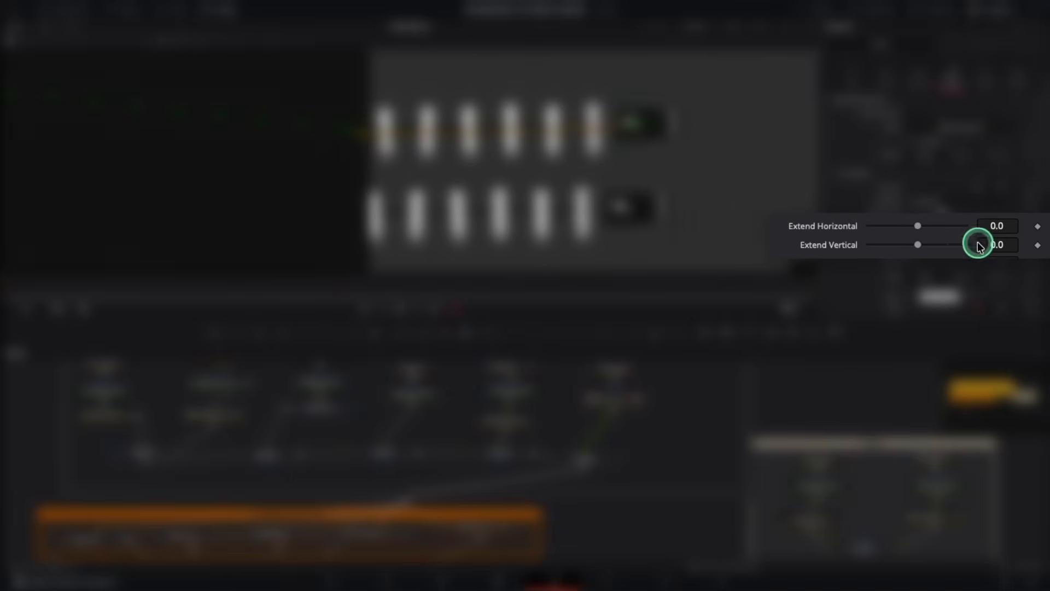
{"action": "left_click_drag", "start_coordinate": [944, 229], "coordinate": [902, 230]}
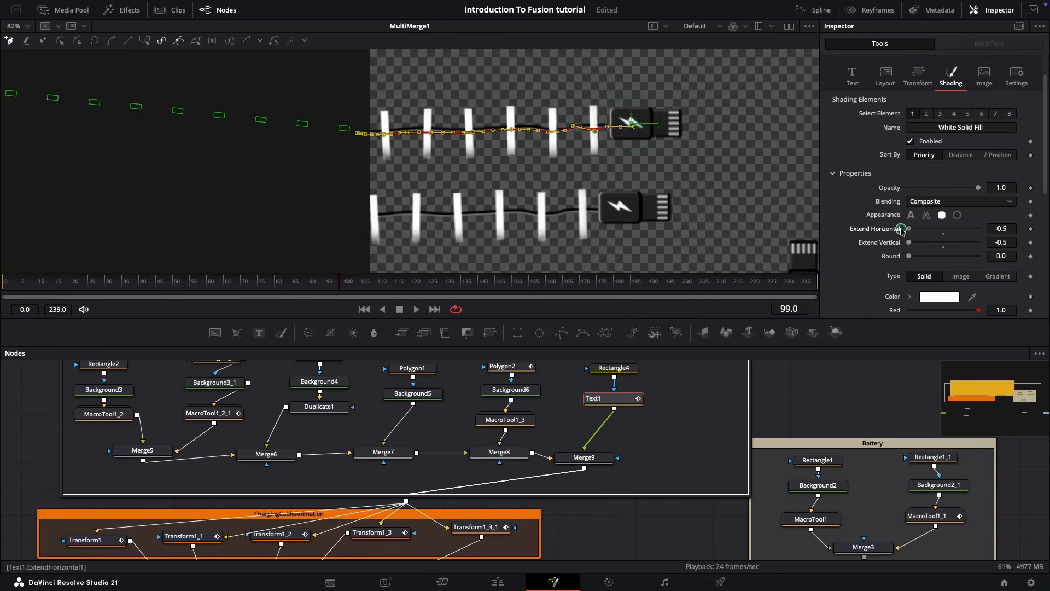
{"action": "mouse_move", "coordinate": [917, 229]}
{"action": "left_mouse_down"}
{"action": "mouse_move", "coordinate": [974, 243]}
{"action": "mouse_move", "coordinate": [915, 243]}
{"action": "left_mouse_up"}
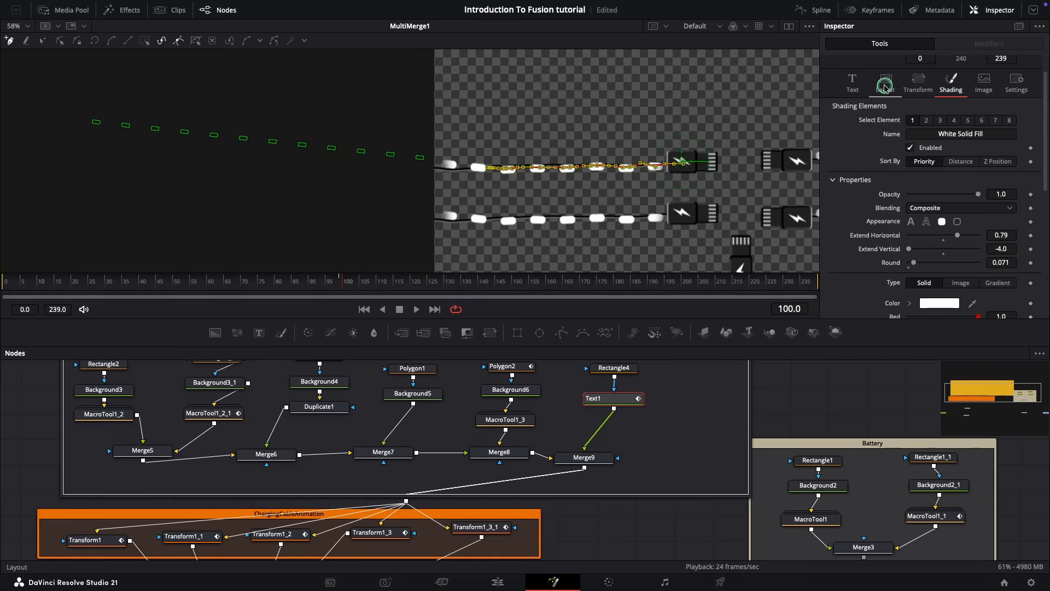
Shift Text1's position on path to about 4.072 at frame 100 so the cable starts without dashes
{"action": "left_click", "coordinate": [885, 87]}
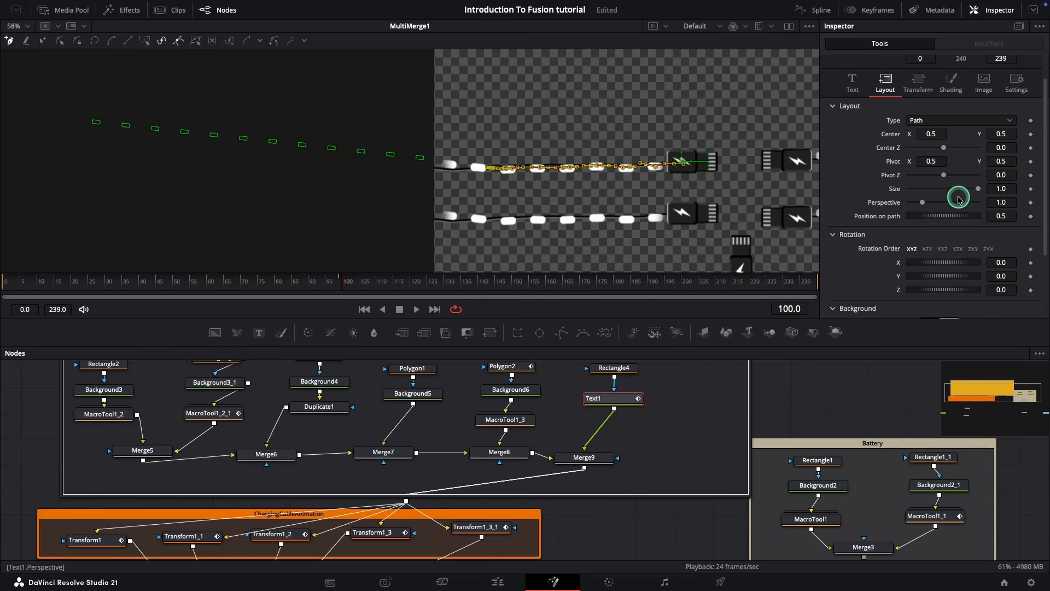
{"action": "scroll", "coordinate": [952, 203], "scroll_direction": "up", "scroll_amount": 1}
{"action": "left_click_drag", "start_coordinate": [934, 229], "coordinate": [958, 230]}
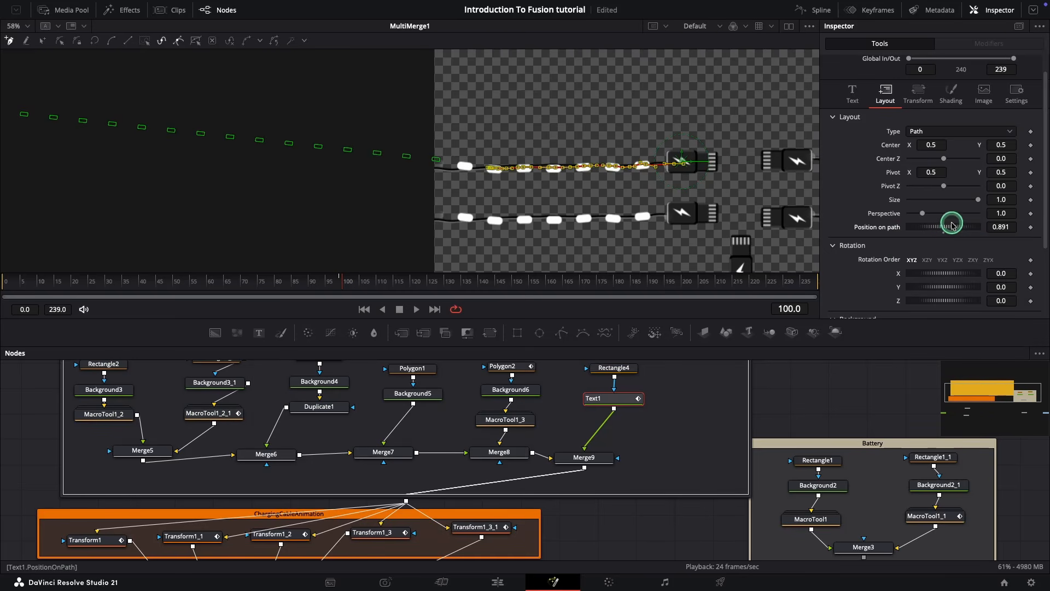
{"action": "left_click_drag", "start_coordinate": [952, 226], "coordinate": [946, 230]}
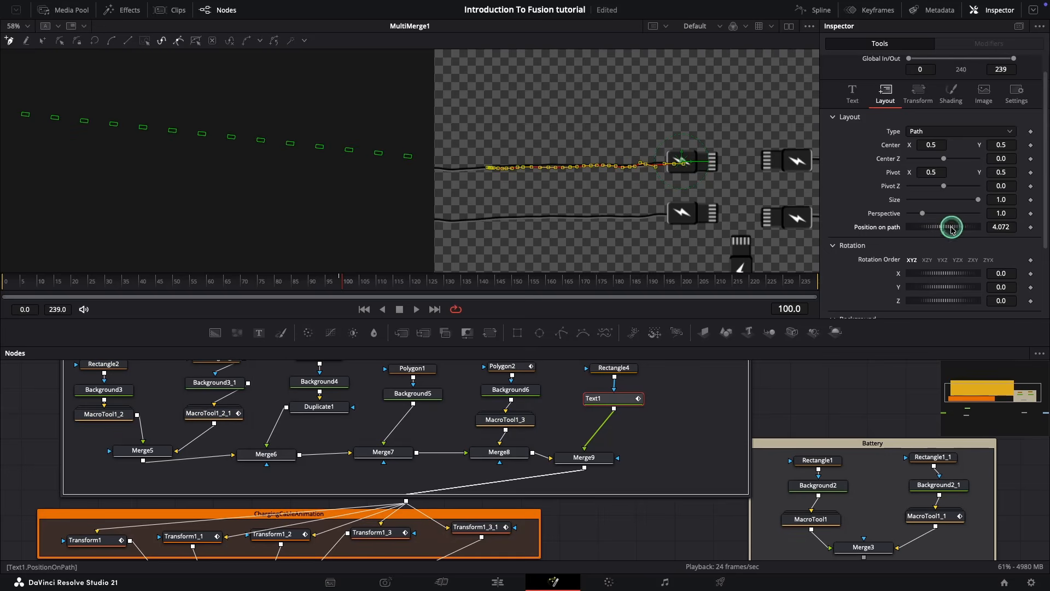
{"action": "left_click", "coordinate": [667, 388]}
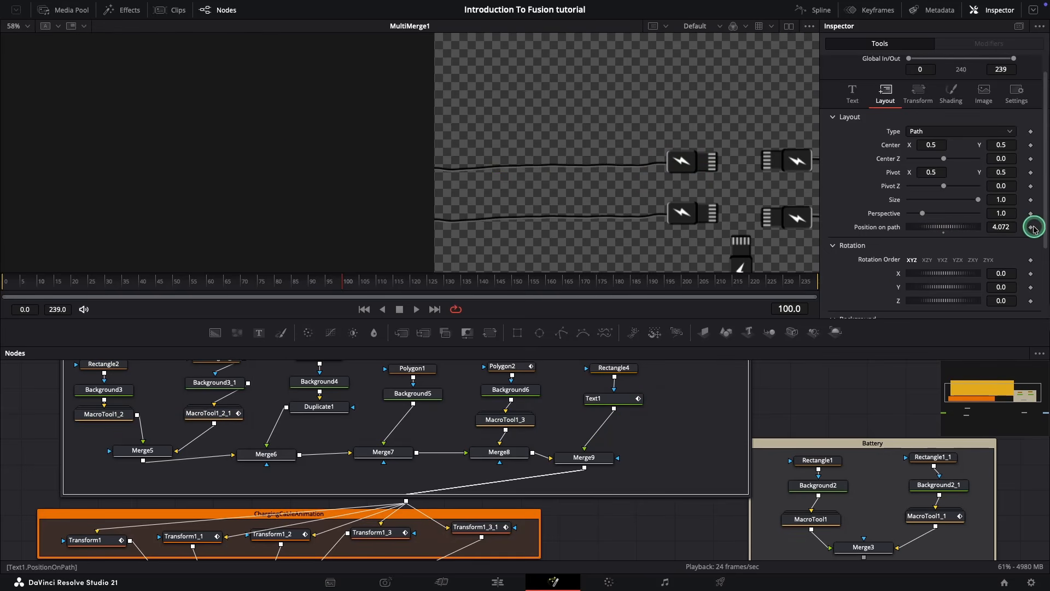
Animate Text1's position on path from frame 100, bringing it down to about 0 at frame 239
{"action": "left_click_drag", "start_coordinate": [747, 274], "coordinate": [804, 301]}
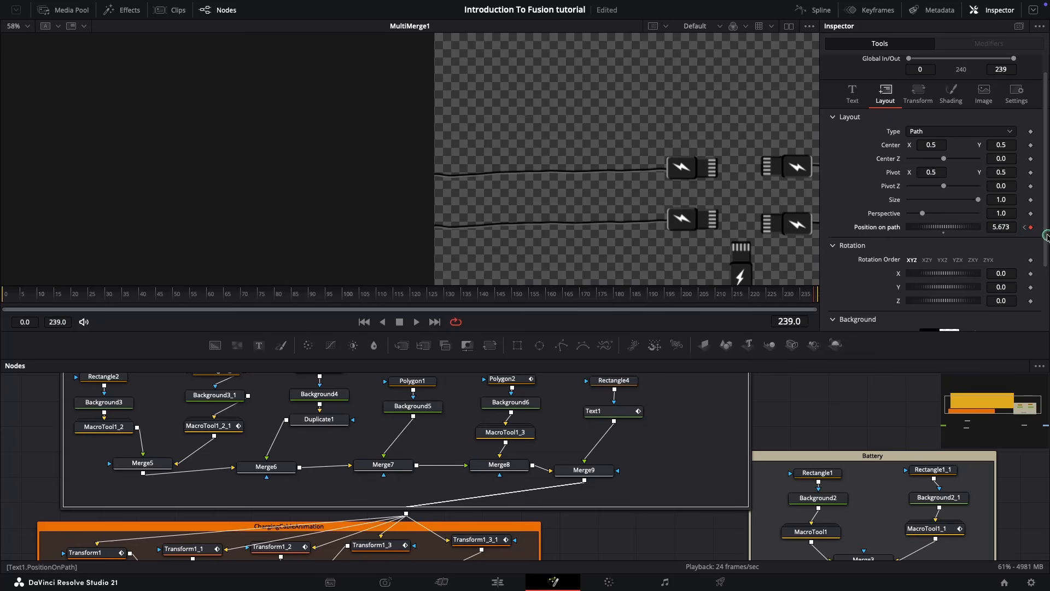
{"action": "left_click_drag", "start_coordinate": [1047, 236], "coordinate": [861, 240]}
{"action": "left_click", "coordinate": [620, 410]}
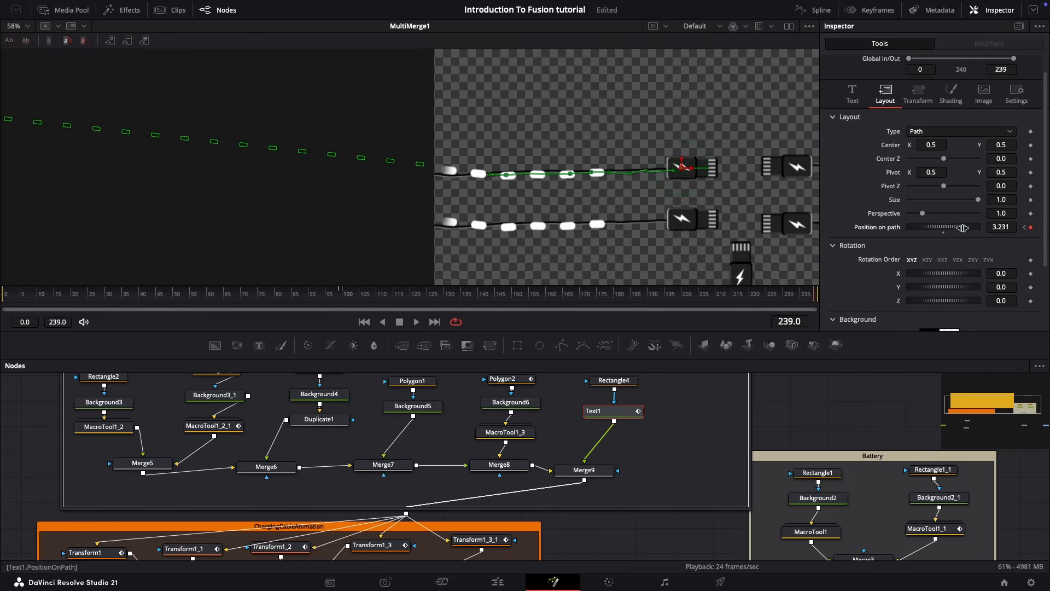
{"action": "left_click_drag", "start_coordinate": [963, 228], "coordinate": [782, 234]}
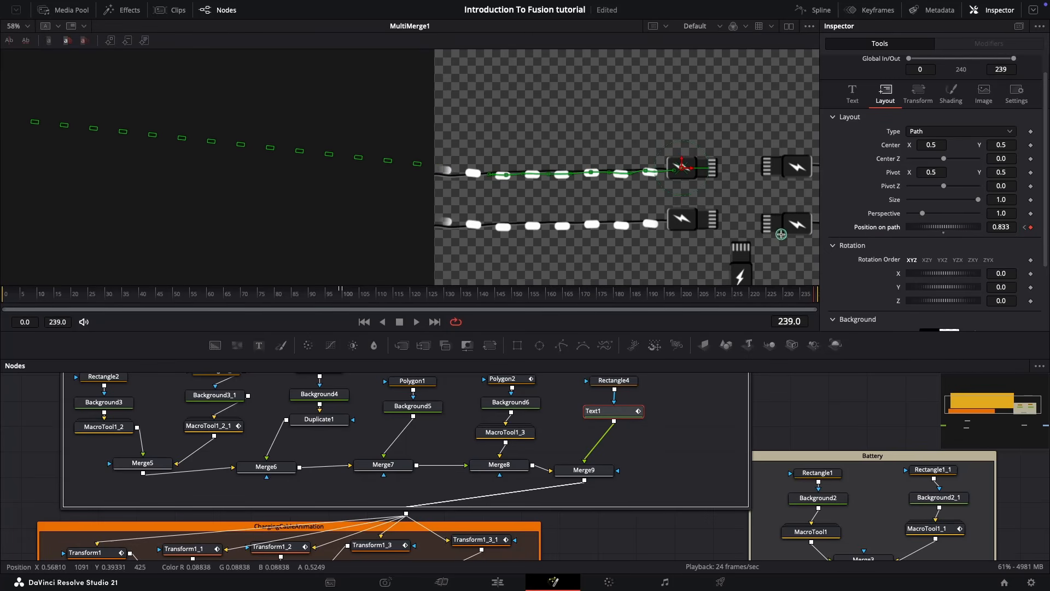
{"action": "left_click", "coordinate": [717, 296]}
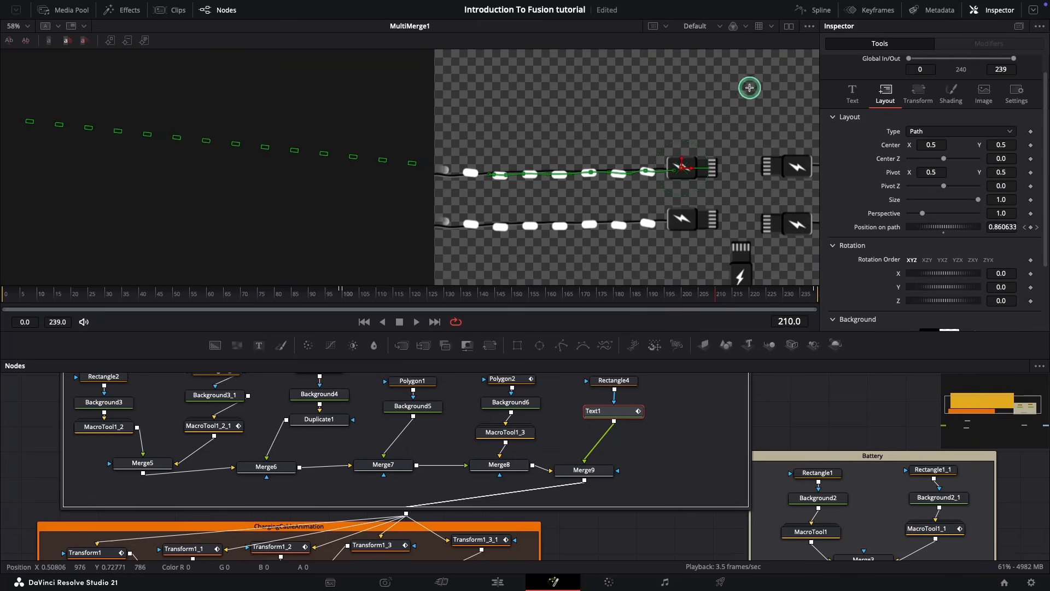
Shape Text1's Position on path curve in the Spline editor for a fast start at frame 100 and a gentle slowdown
{"action": "left_click", "coordinate": [810, 16]}
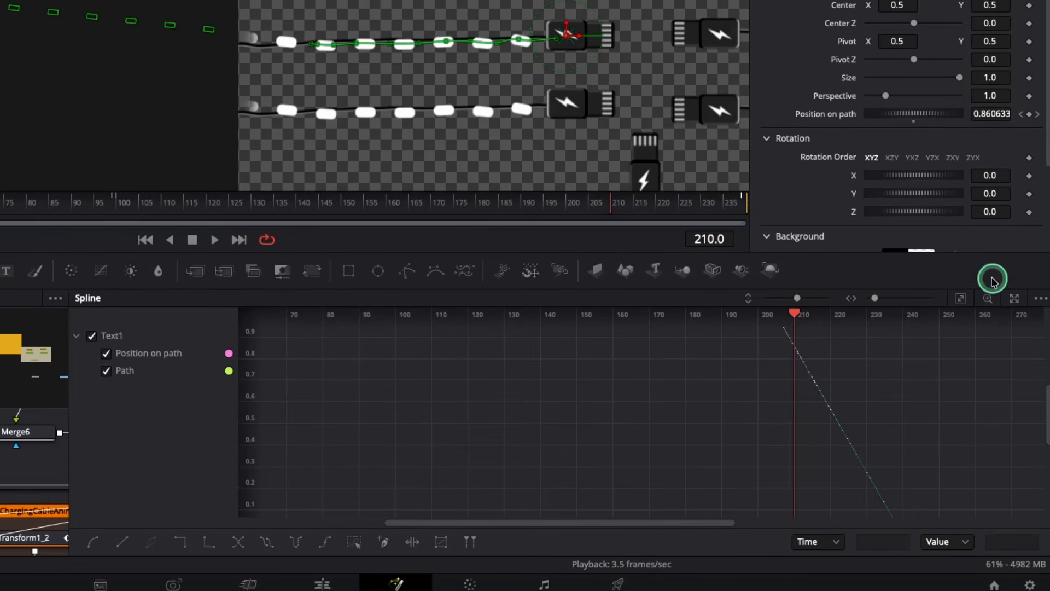
{"action": "key", "text": "f"}
{"action": "left_click_drag", "start_coordinate": [549, 343], "coordinate": [330, 418]}
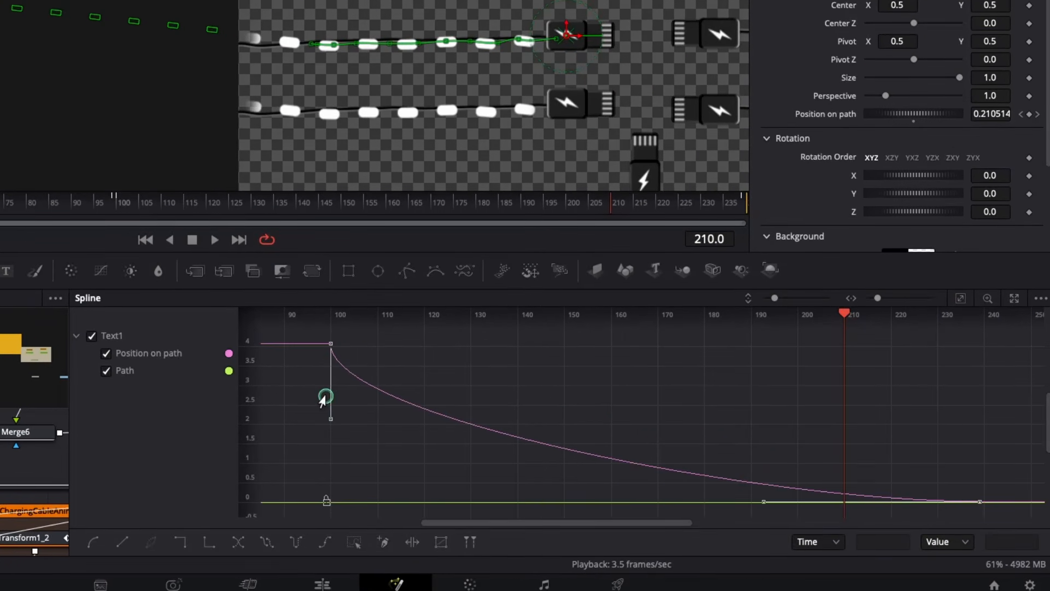
{"action": "left_click", "coordinate": [326, 400]}
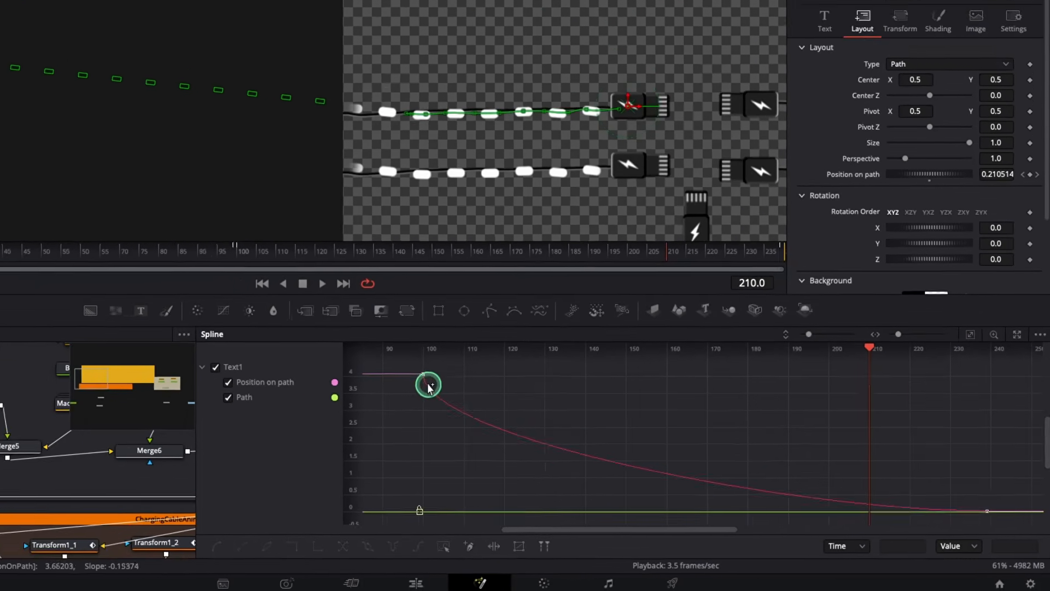
{"action": "left_click", "coordinate": [423, 375]}
{"action": "left_click_drag", "start_coordinate": [423, 433], "coordinate": [423, 421]}
{"action": "left_click", "coordinate": [809, 10]}
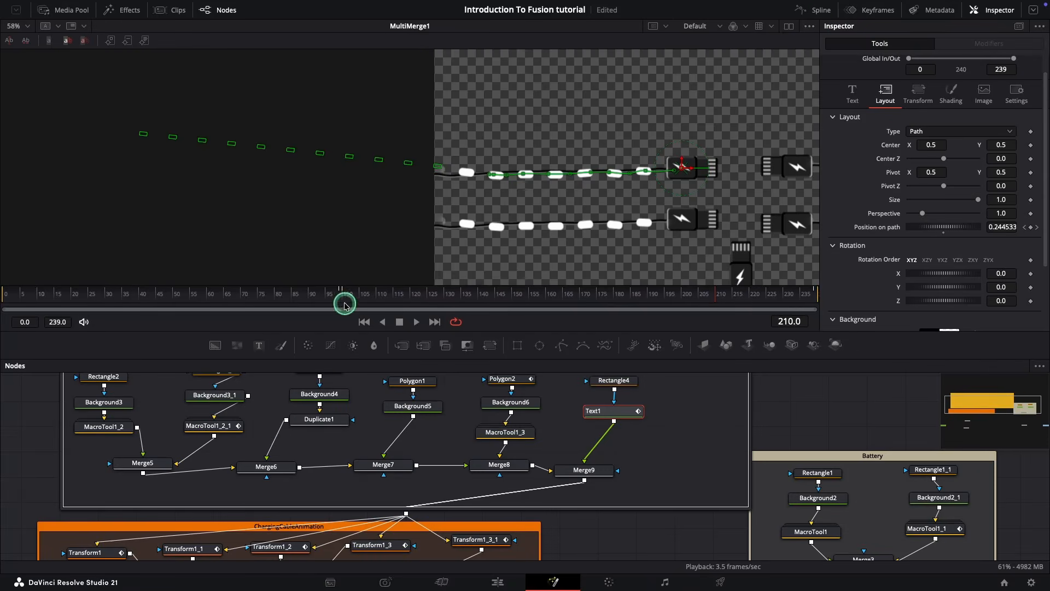
Move Polygon2's cable points at frame 133 so the cable lines up with the dashes
{"action": "left_click_drag", "start_coordinate": [240, 258], "coordinate": [306, 272]}
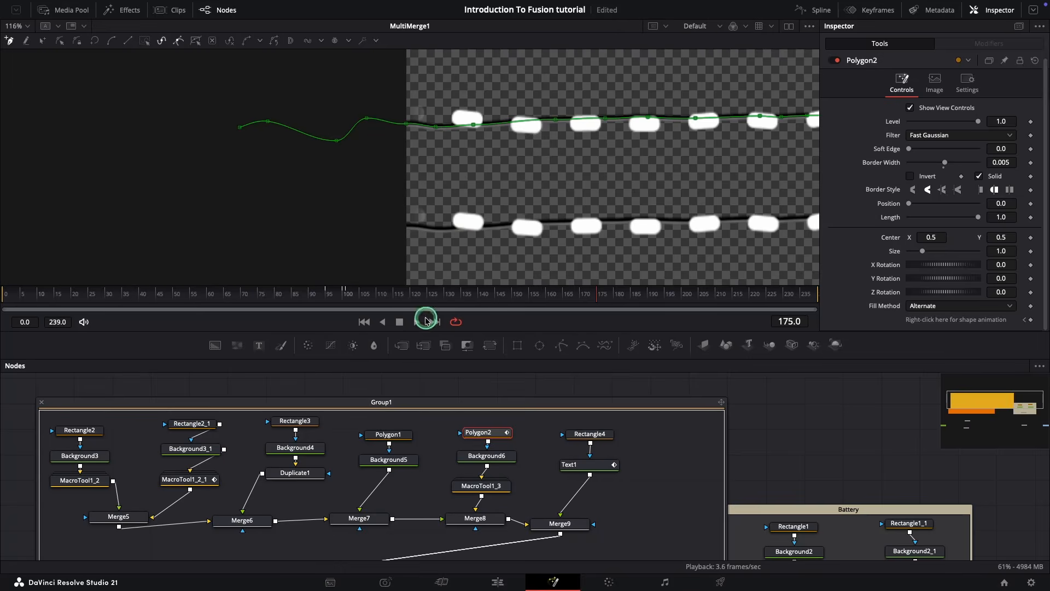
{"action": "left_click_drag", "start_coordinate": [425, 313], "coordinate": [453, 313]}
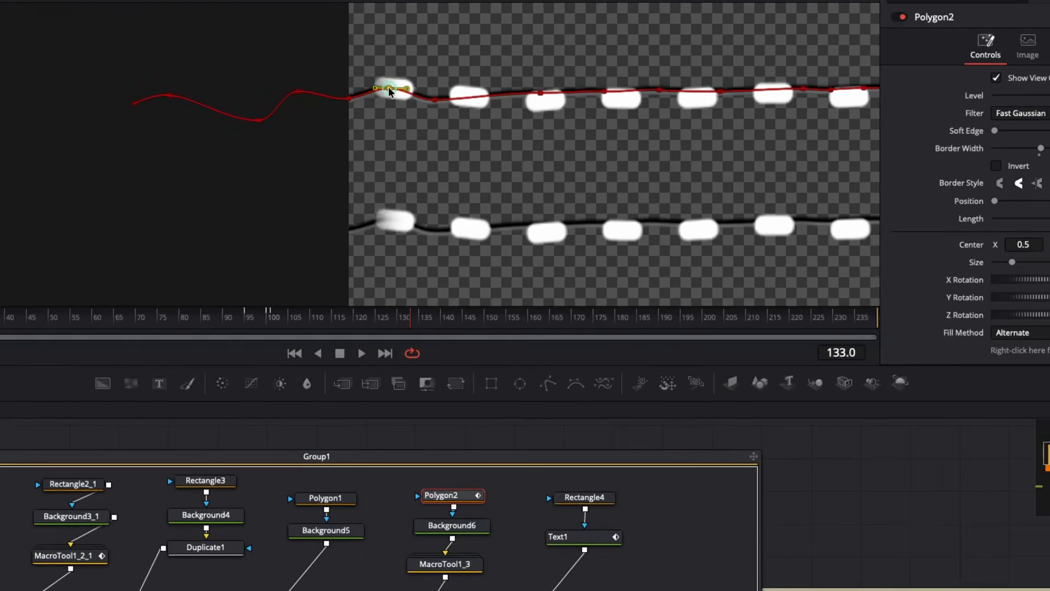
{"action": "left_click", "coordinate": [557, 122]}
{"action": "left_click_drag", "start_coordinate": [604, 87], "coordinate": [669, 101]}
{"action": "left_click_drag", "start_coordinate": [809, 84], "coordinate": [812, 90]}
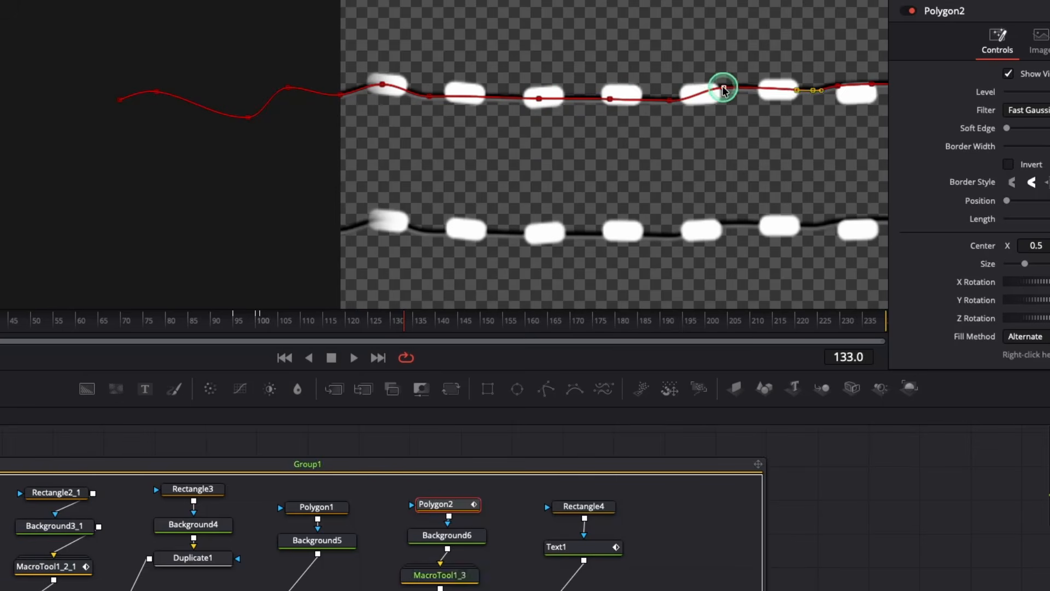
{"action": "left_click_drag", "start_coordinate": [724, 87], "coordinate": [725, 93]}
{"action": "left_click_drag", "start_coordinate": [659, 154], "coordinate": [412, 165]}
{"action": "left_click_drag", "start_coordinate": [565, 100], "coordinate": [626, 99]}
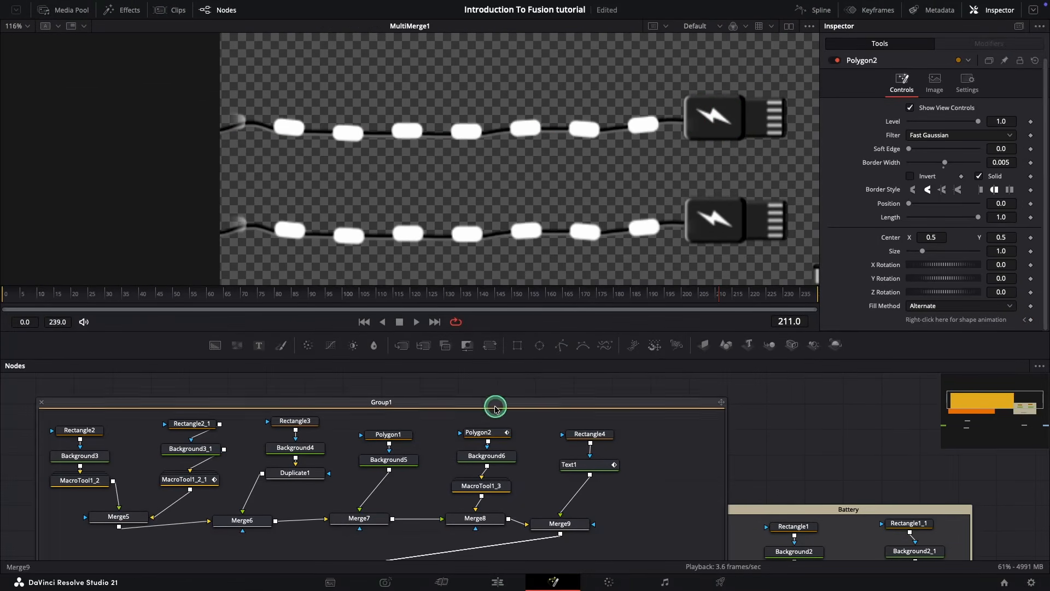
Recolour Text1's dashes to Turquoise
{"action": "left_click", "coordinate": [585, 465]}
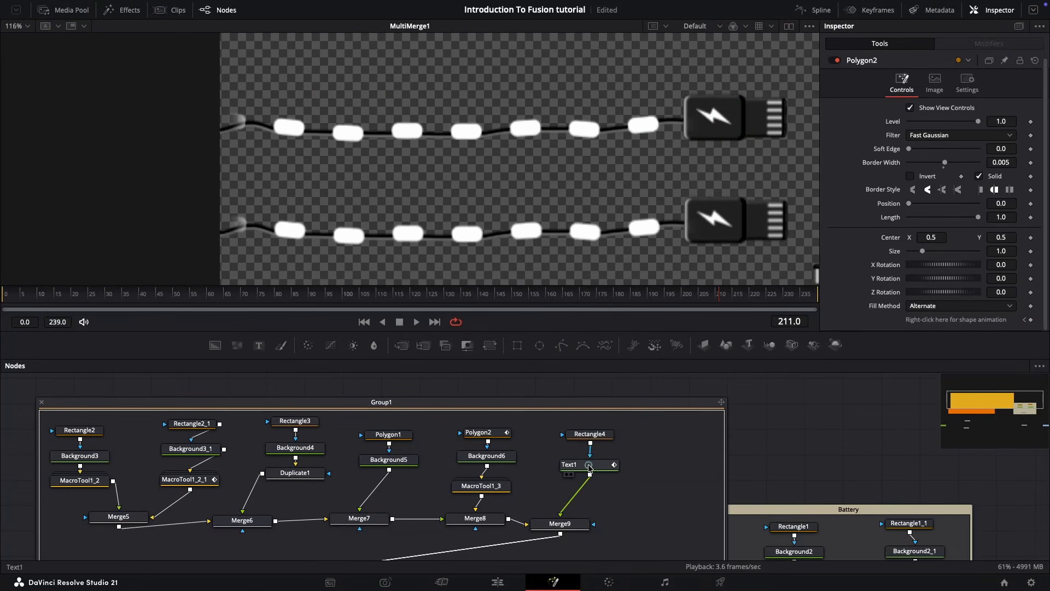
{"action": "left_click", "coordinate": [854, 114]}
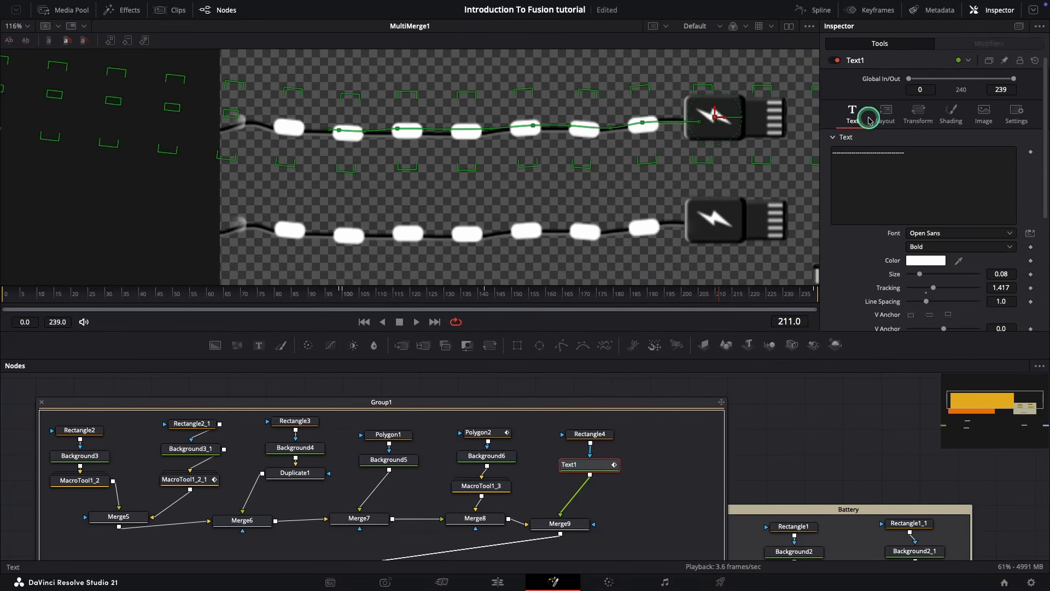
{"action": "left_click", "coordinate": [924, 263]}
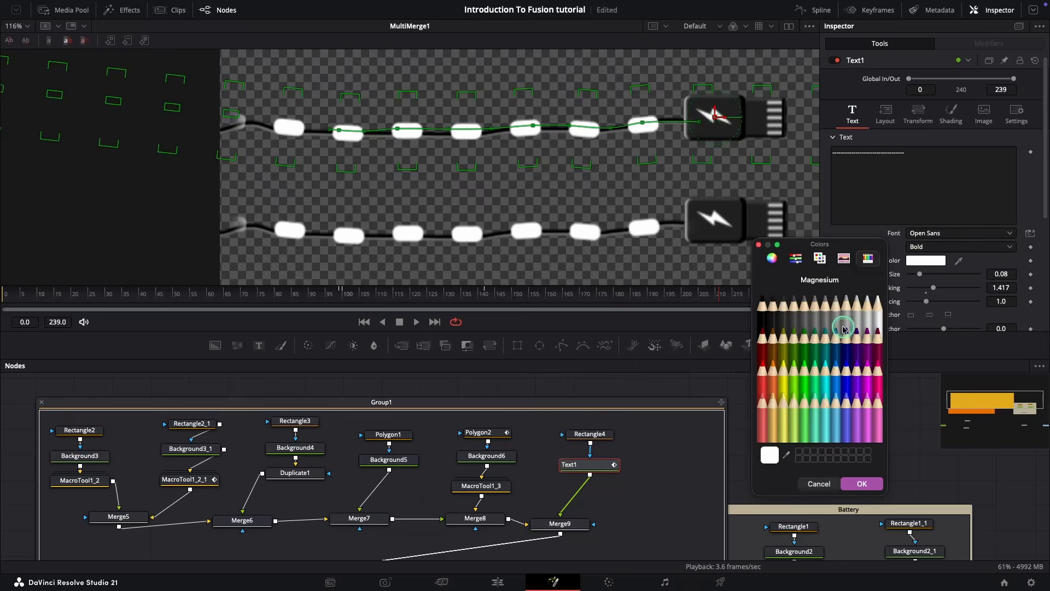
{"action": "left_click", "coordinate": [826, 372]}
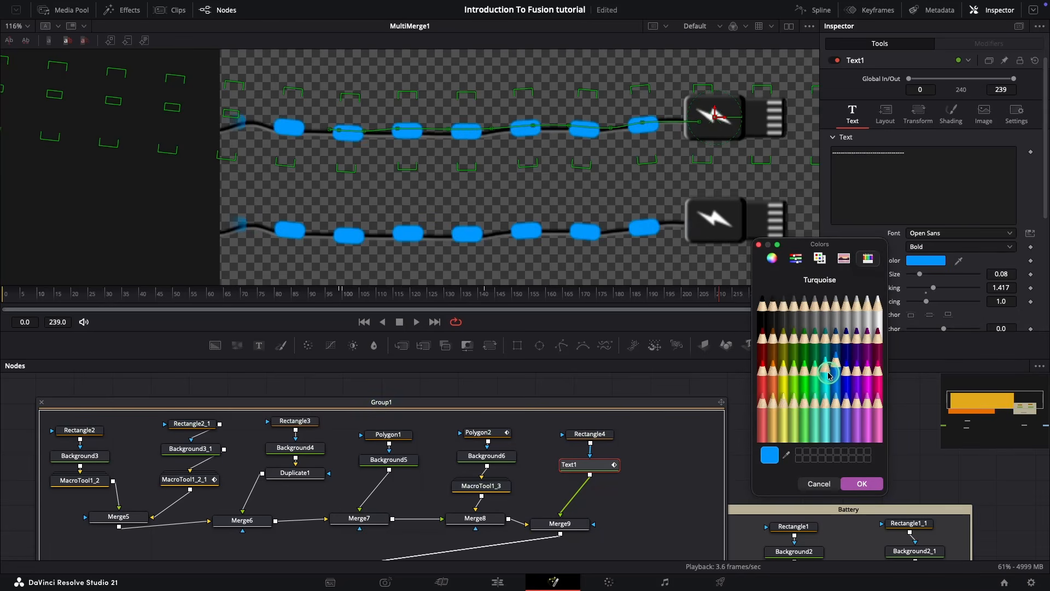
{"action": "left_click", "coordinate": [861, 484]}
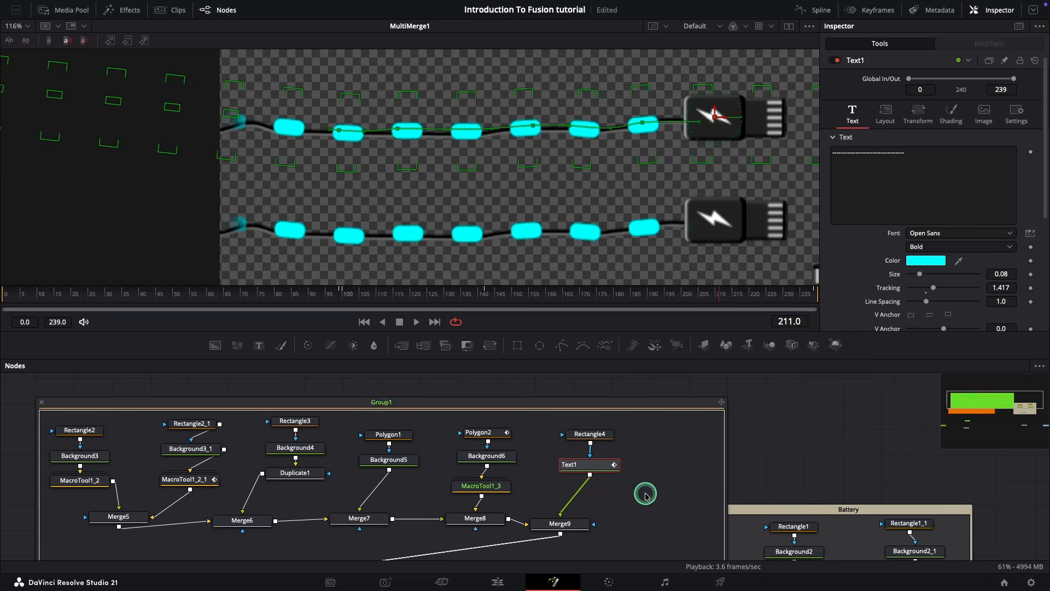
Add Soft Glow and Glow nodes after Text1, with the Glow amount at about 0.472, and reselect Text1
{"action": "key", "text": "shift+space"}
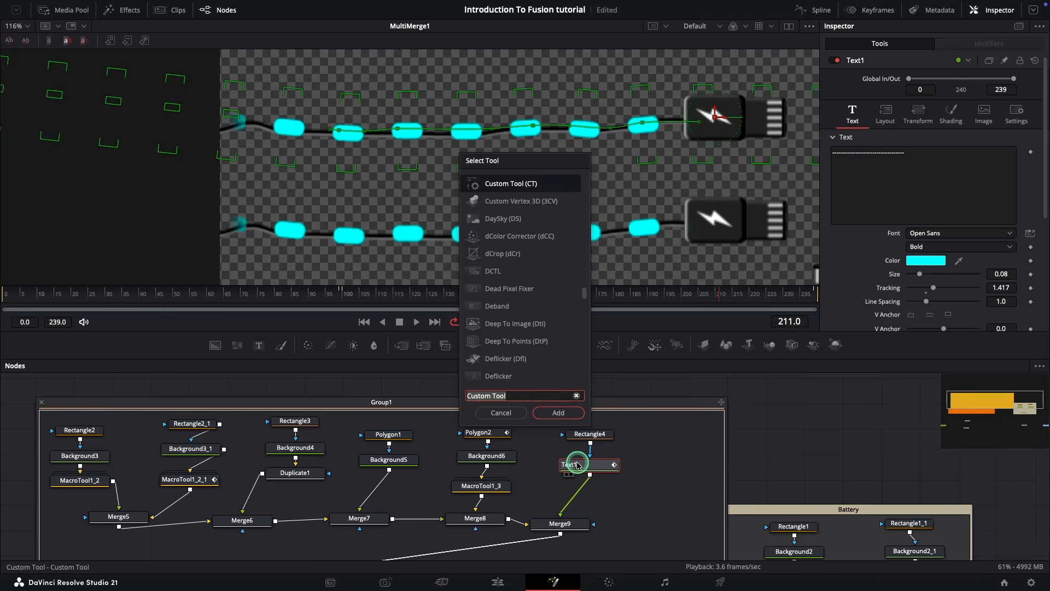
{"action": "type", "text": "glow"}
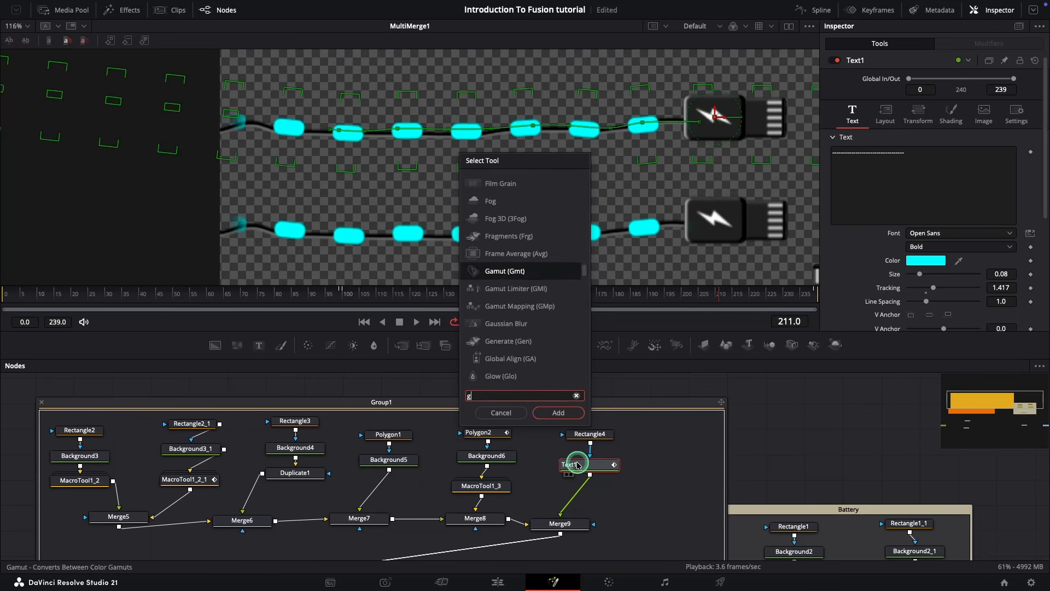
{"action": "left_click", "coordinate": [534, 377]}
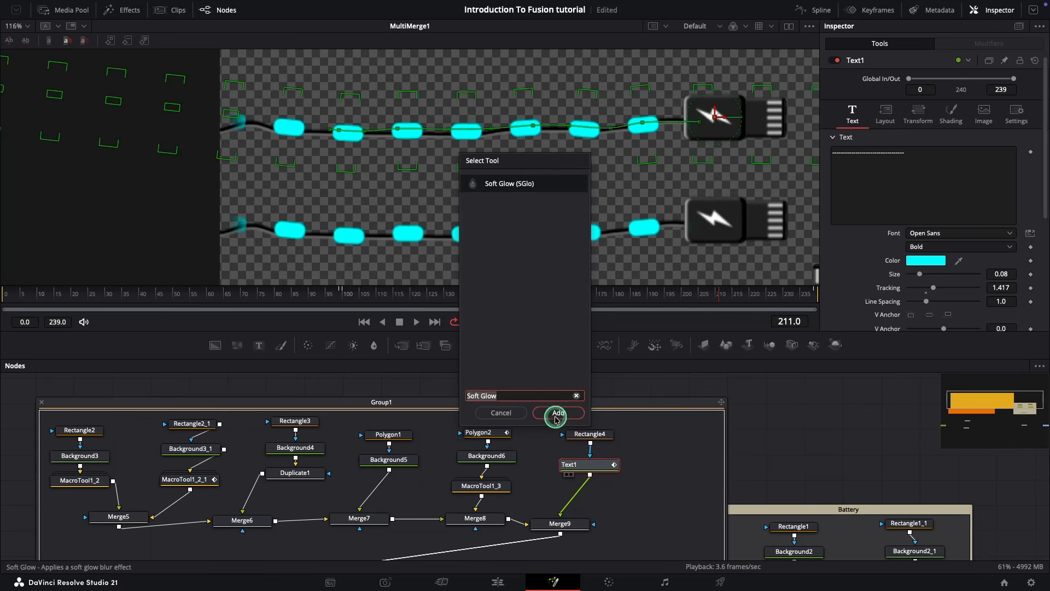
{"action": "left_click", "coordinate": [556, 413]}
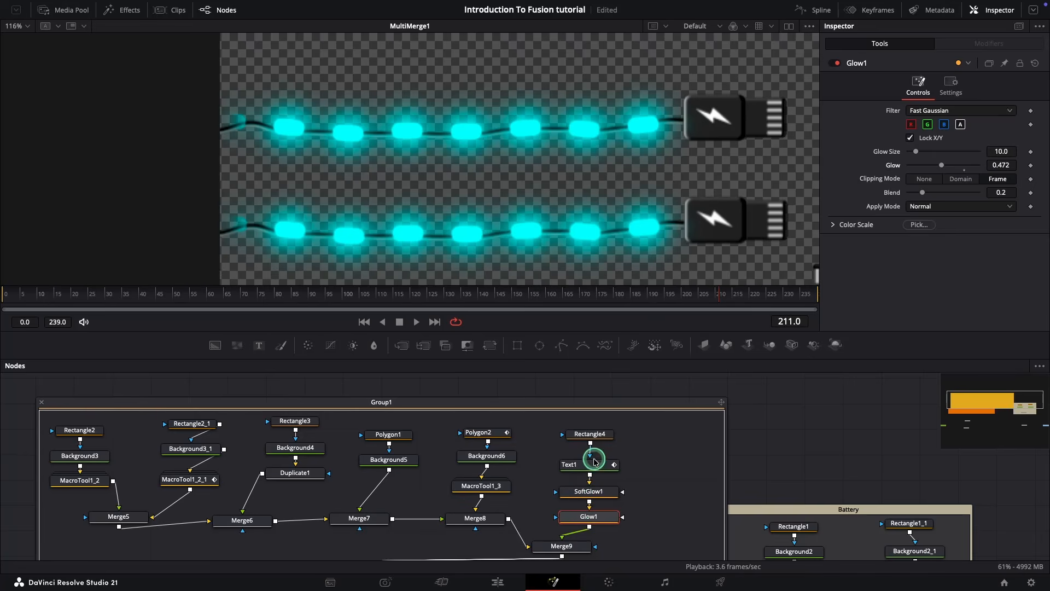
{"action": "left_click", "coordinate": [595, 466]}
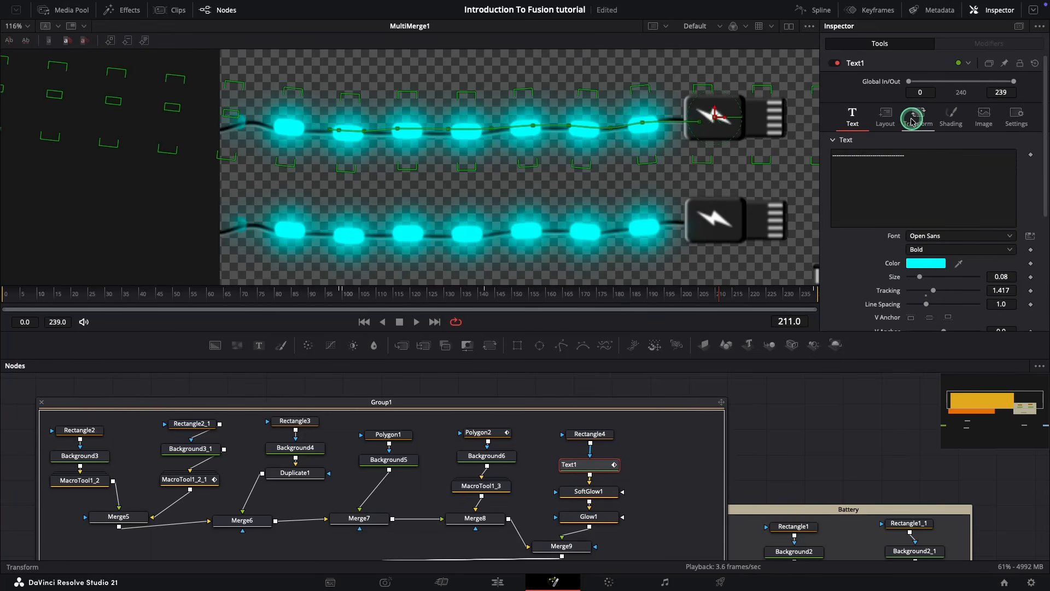
Enable Motion Blur for Text1 and play back the animation with all the plugs in view
{"action": "left_click", "coordinate": [1015, 117]}
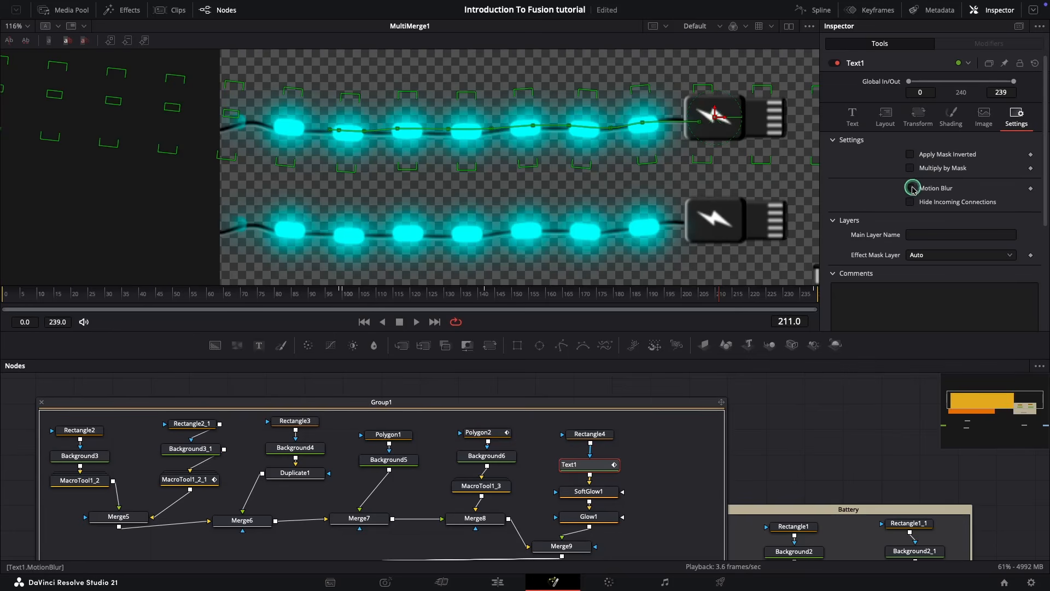
{"action": "left_click", "coordinate": [912, 188]}
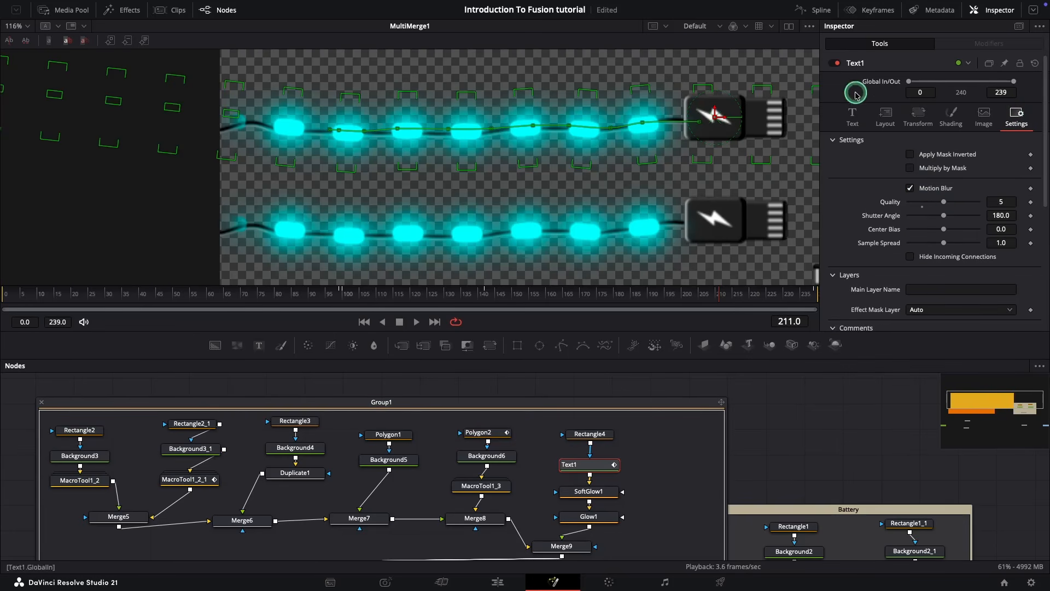
{"action": "left_click", "coordinate": [676, 377]}
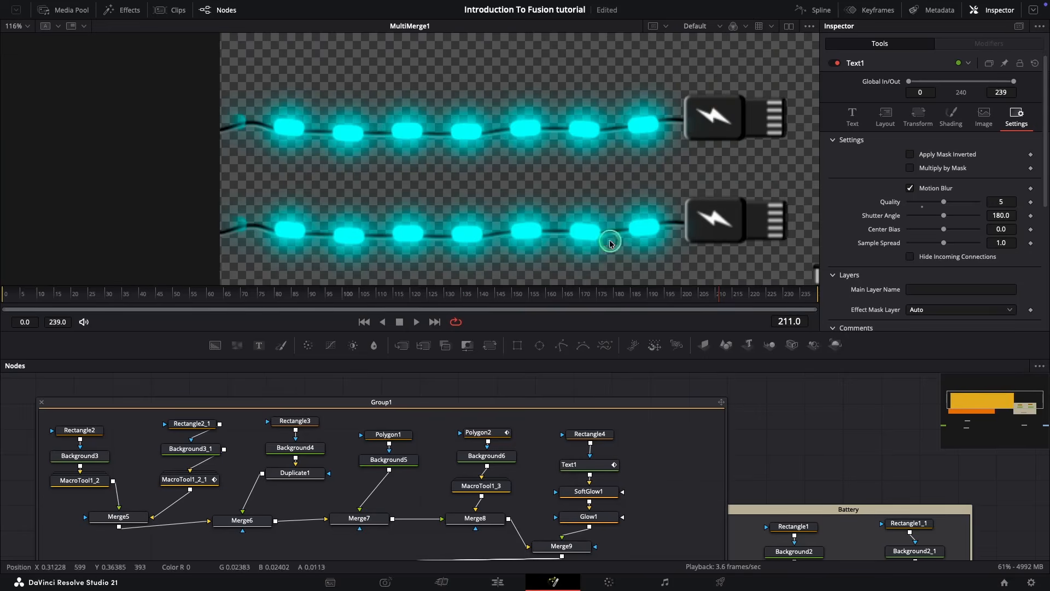
{"action": "scroll", "coordinate": [613, 238], "scroll_direction": "down", "scroll_amount": 5}
{"action": "left_click_drag", "start_coordinate": [633, 206], "coordinate": [465, 182]}
{"action": "key", "text": "space"}
Recolour Text1's dashes to Aqua
{"action": "left_click", "coordinate": [613, 470]}
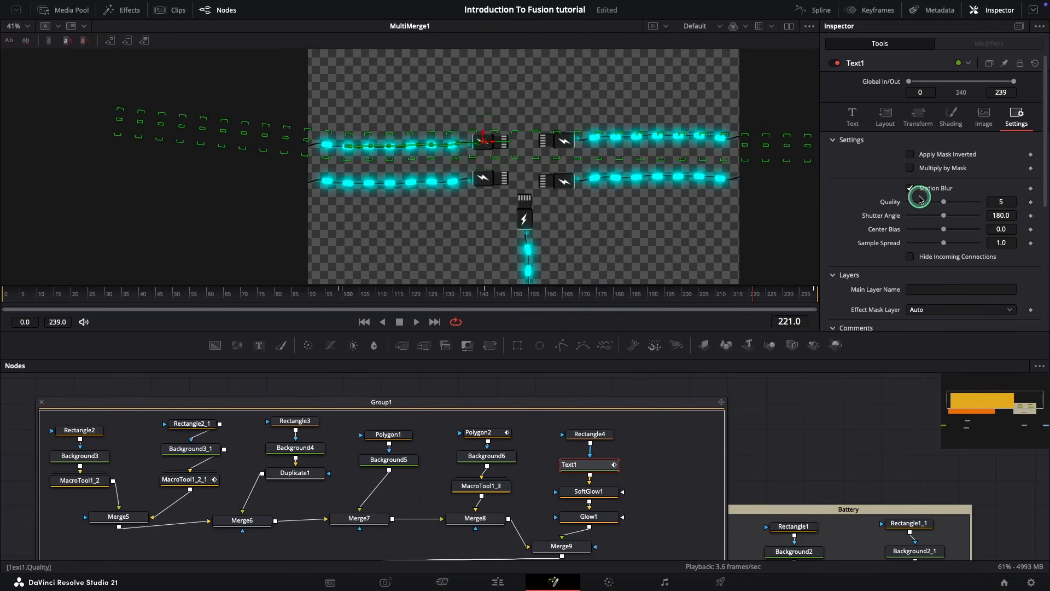
{"action": "left_click", "coordinate": [854, 117]}
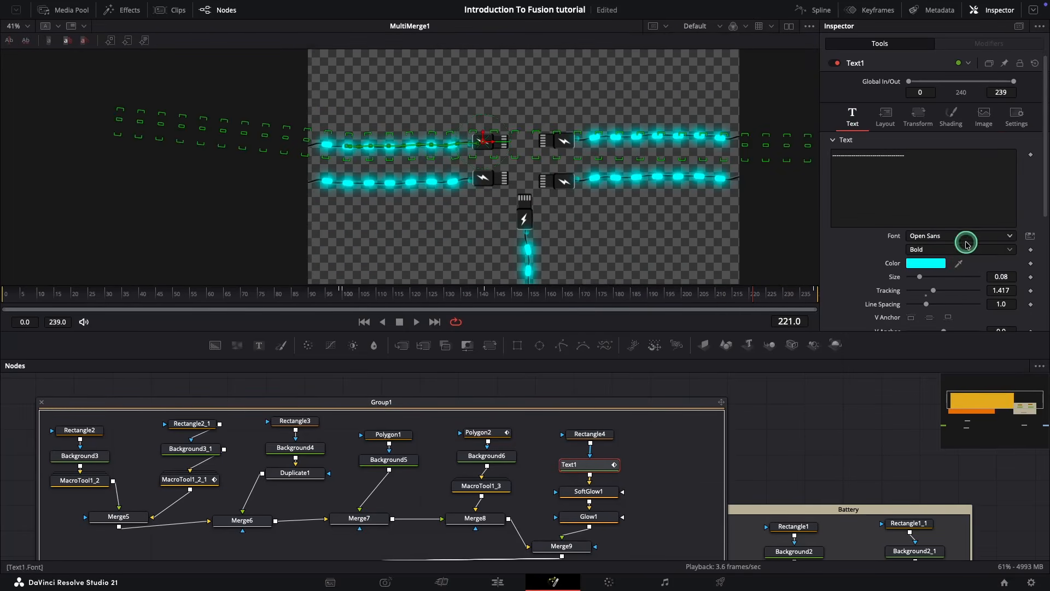
{"action": "left_click", "coordinate": [930, 263]}
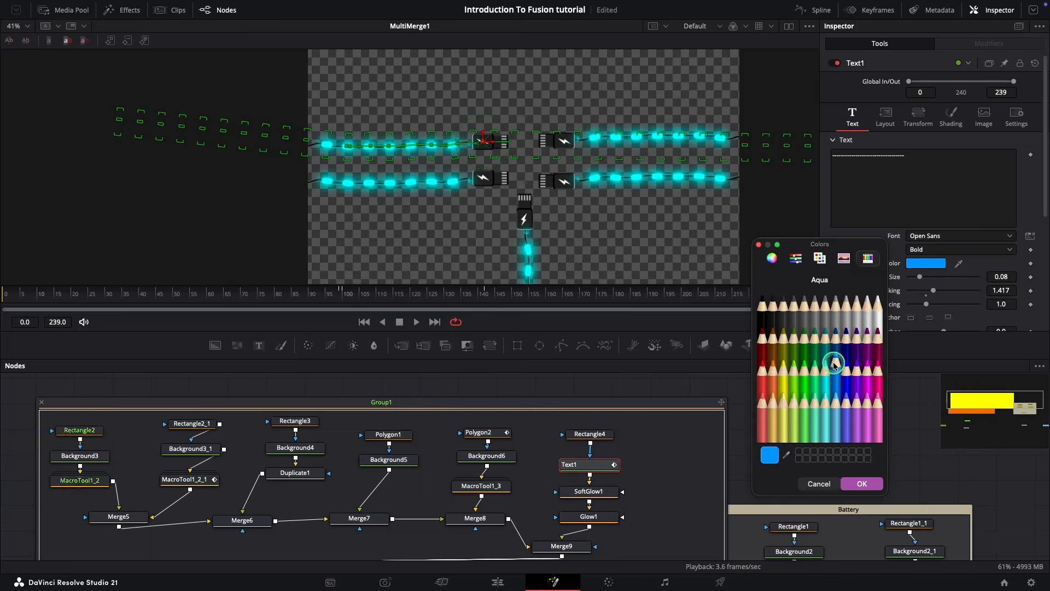
{"action": "left_click", "coordinate": [786, 430]}
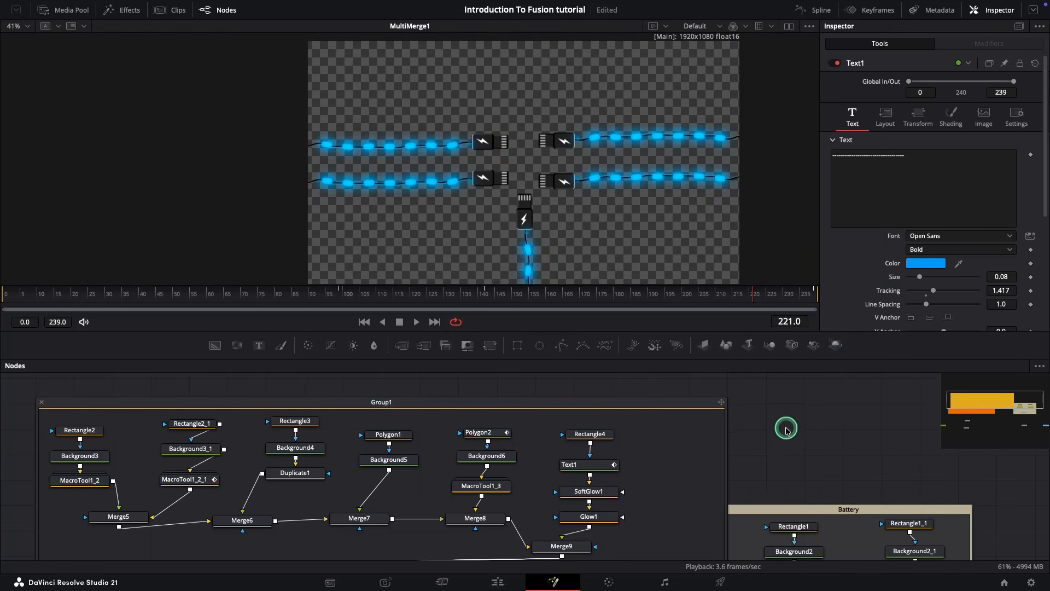
Show the Battery group's Merge3 in the viewer
{"action": "left_click_drag", "start_coordinate": [815, 458], "coordinate": [790, 315]}
{"action": "left_click_drag", "start_coordinate": [577, 503], "coordinate": [369, 461]}
{"action": "left_click", "coordinate": [506, 460]}
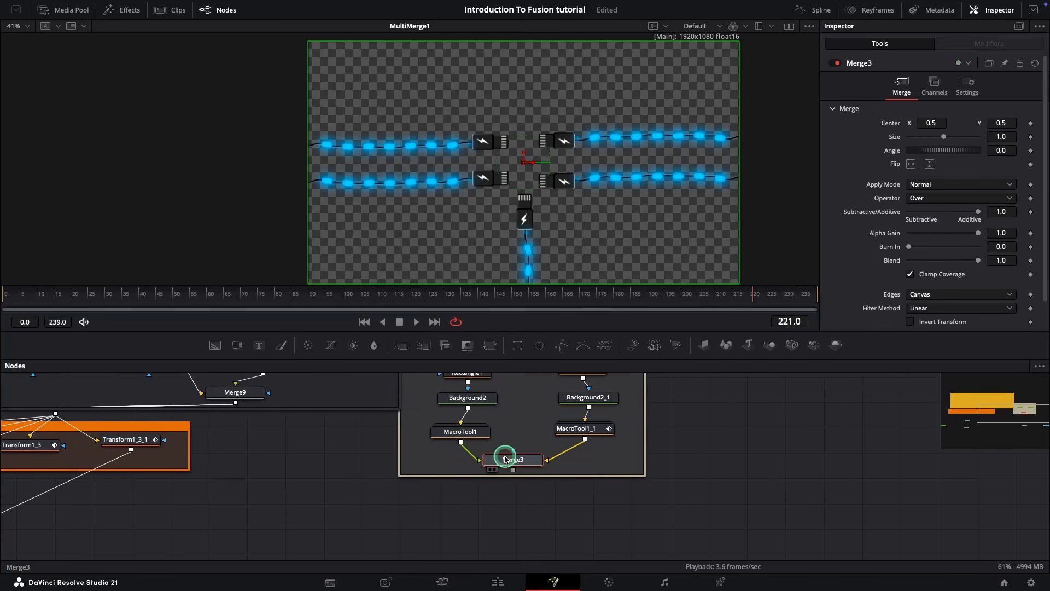
{"action": "left_click_drag", "start_coordinate": [604, 448], "coordinate": [581, 474]}
{"action": "left_click", "coordinate": [488, 487]}
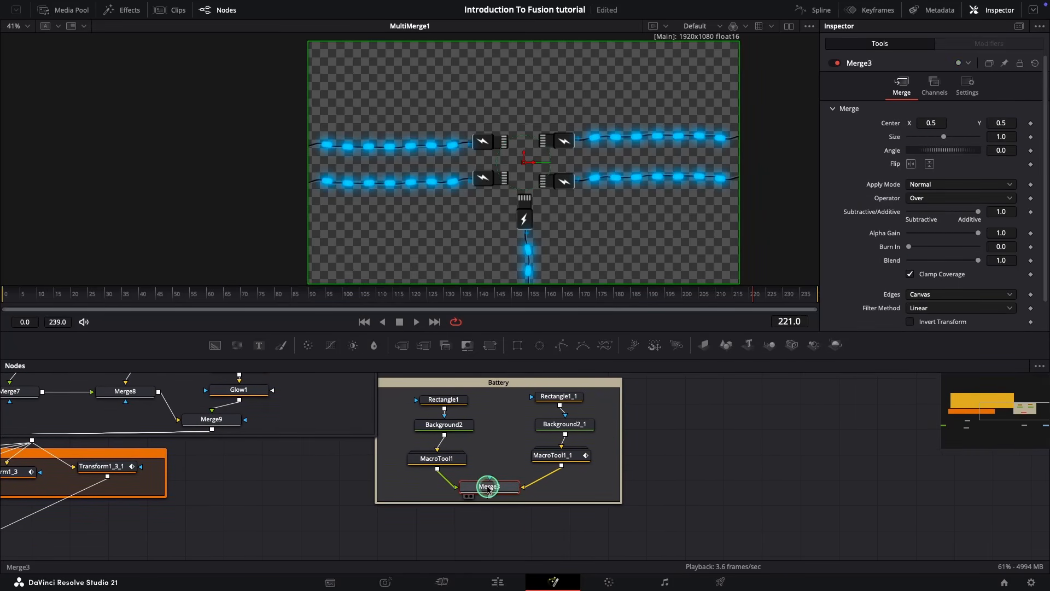
{"action": "key", "text": "1"}
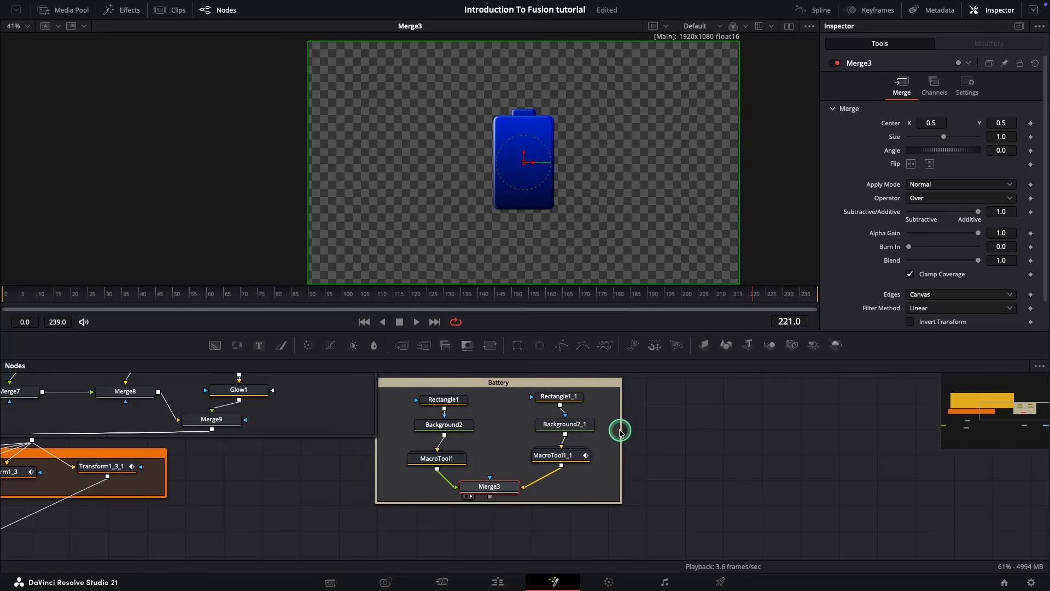
Move the Battery underlay away from Group1 and enlarge it to make room for more nodes
{"action": "left_click_drag", "start_coordinate": [553, 377], "coordinate": [598, 389]}
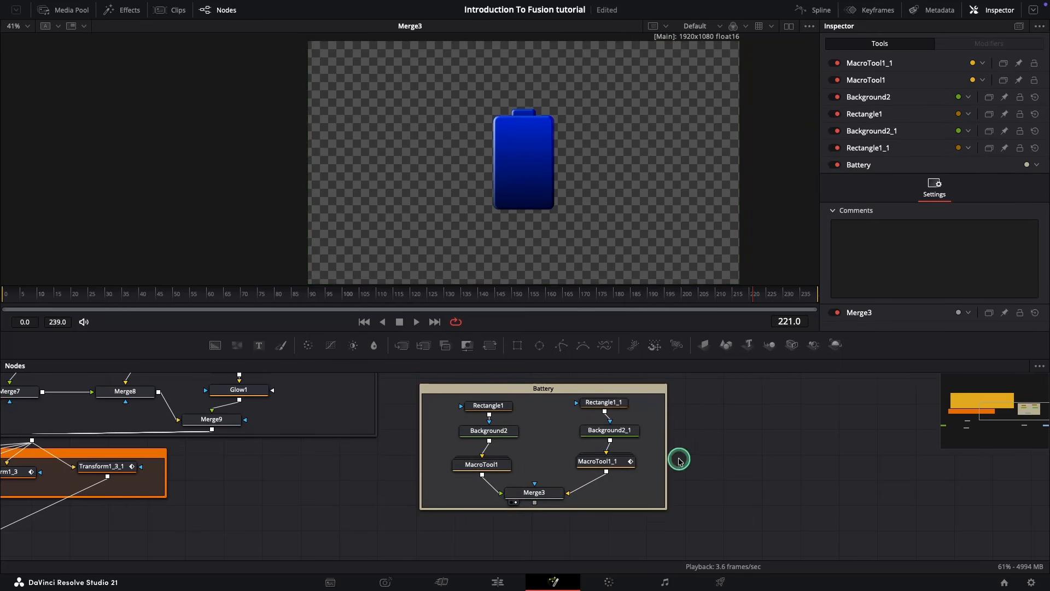
{"action": "left_click_drag", "start_coordinate": [679, 459], "coordinate": [806, 459]}
{"action": "left_click_drag", "start_coordinate": [645, 508], "coordinate": [643, 553]}
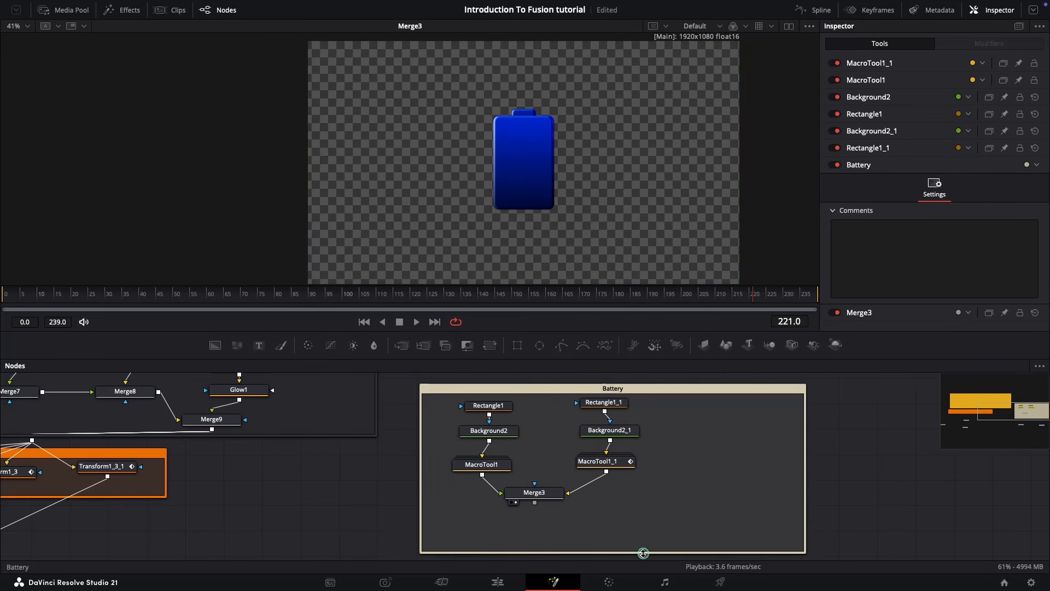
{"action": "left_click_drag", "start_coordinate": [634, 390], "coordinate": [632, 387]}
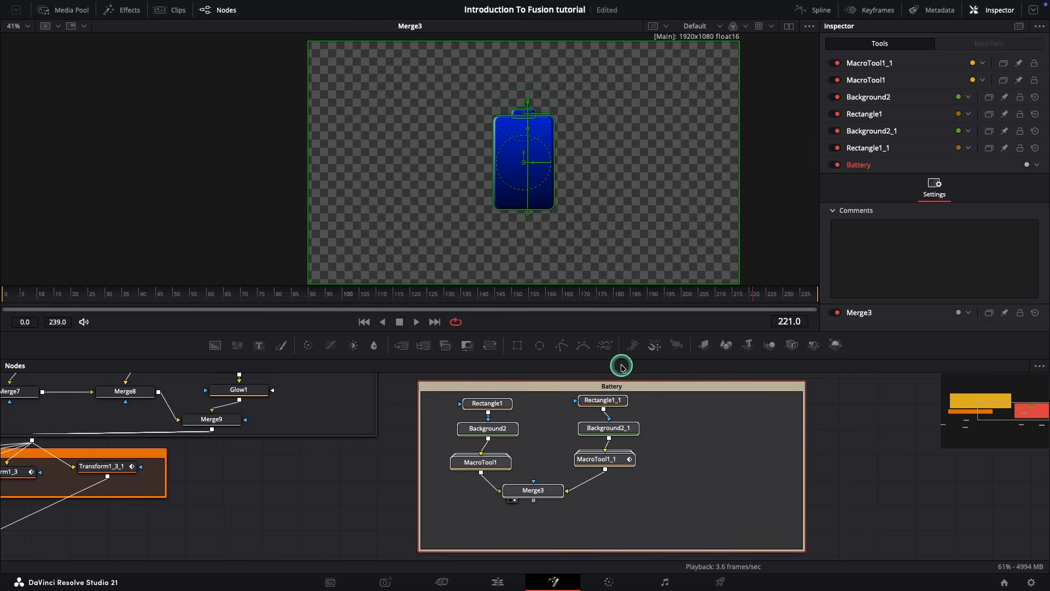
{"action": "left_click", "coordinate": [691, 479]}
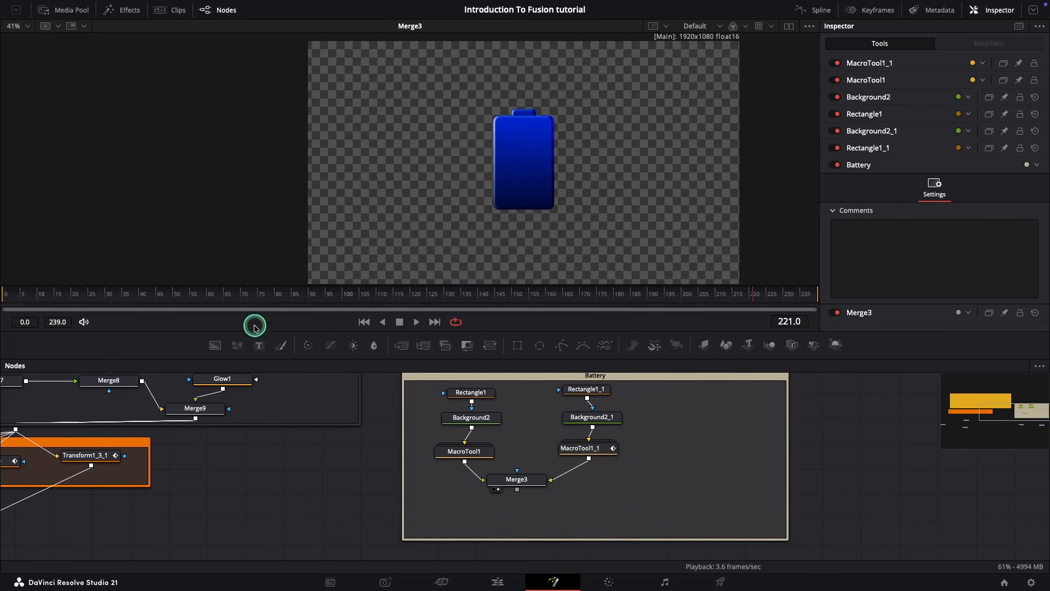
Add a Background node in the Battery underlay, merge it over Merge3 and show the new merge in the viewer
{"action": "left_click", "coordinate": [215, 345]}
{"action": "left_click", "coordinate": [662, 452]}
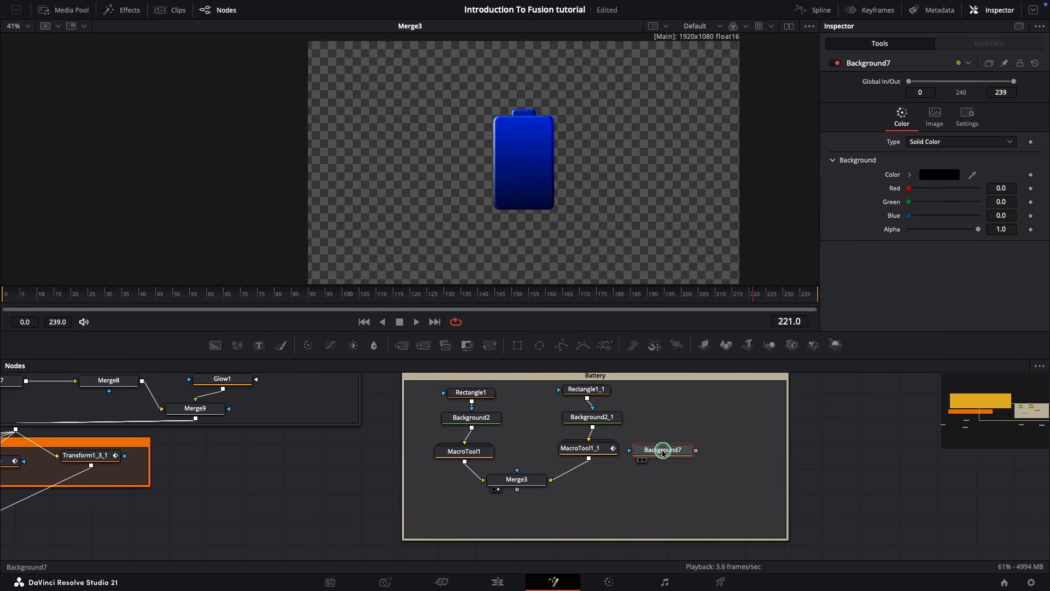
{"action": "left_click_drag", "start_coordinate": [696, 450], "coordinate": [518, 490]}
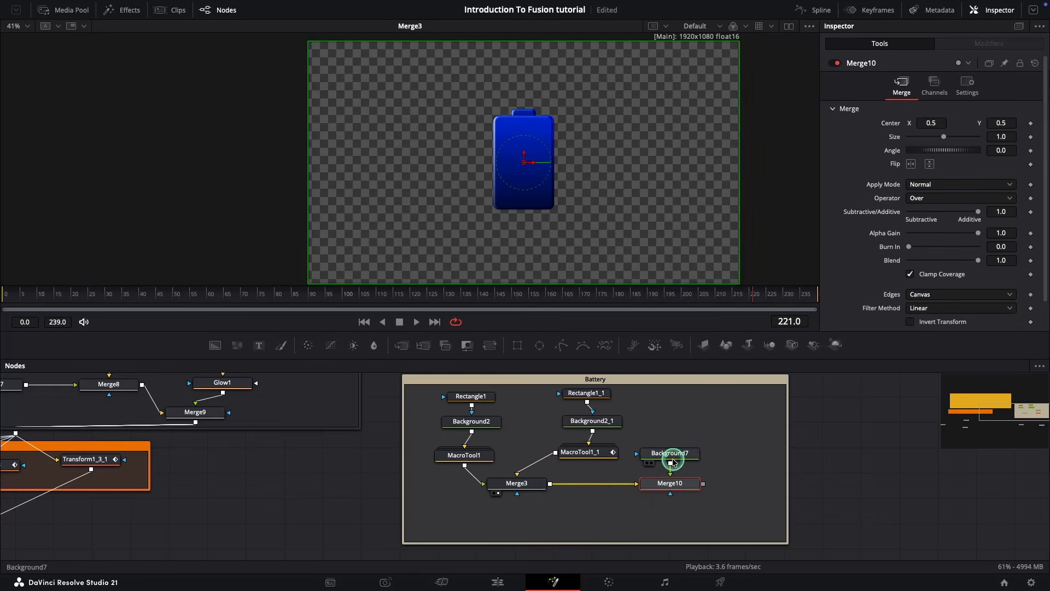
{"action": "left_click_drag", "start_coordinate": [673, 459], "coordinate": [679, 449]}
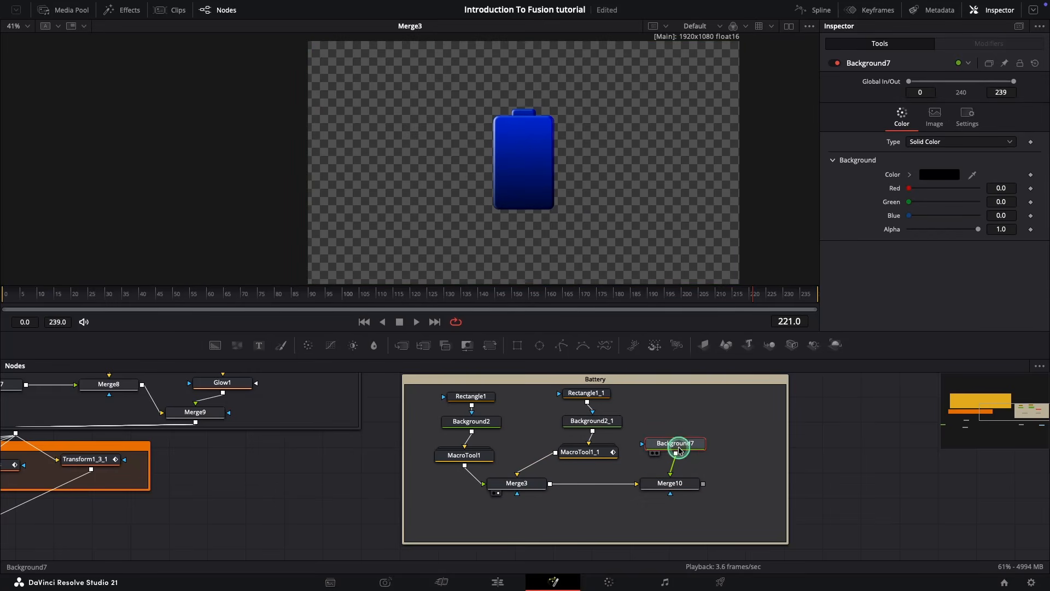
{"action": "left_click", "coordinate": [674, 483]}
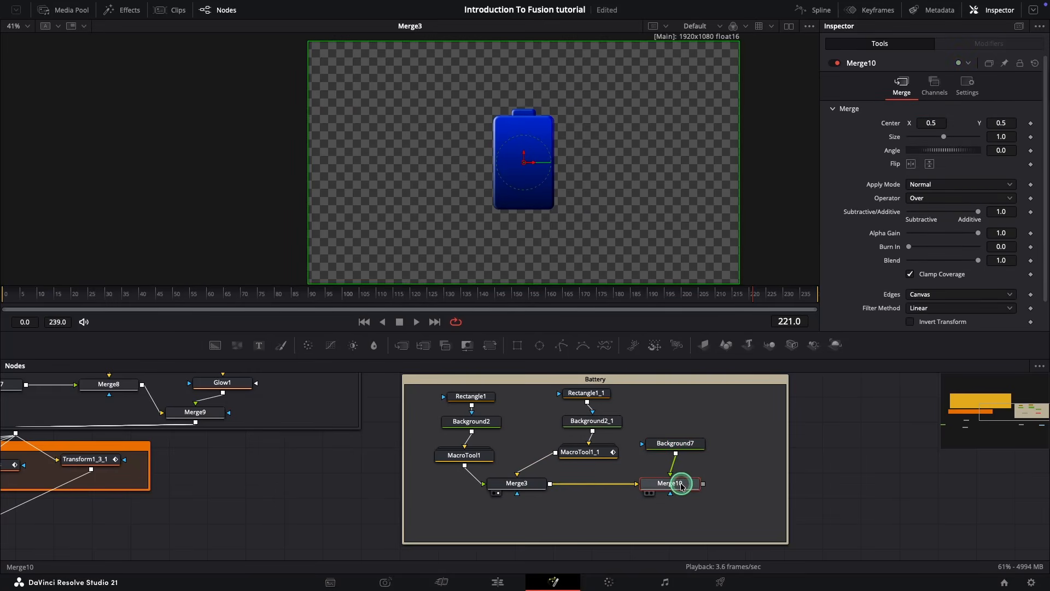
{"action": "key", "text": "1"}
Set Background7's colour to Aqua
{"action": "left_click", "coordinate": [663, 453]}
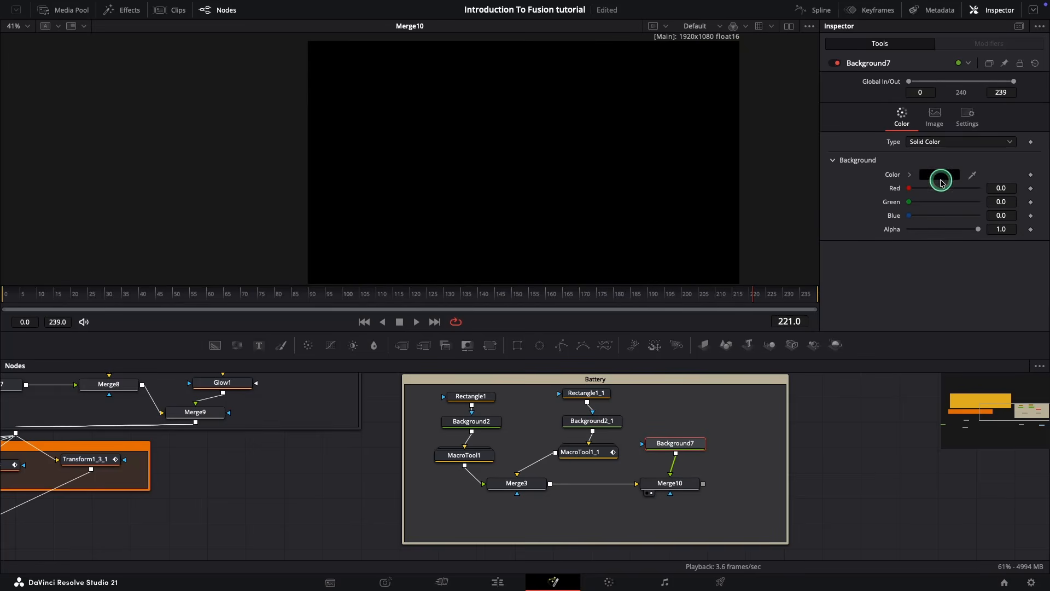
{"action": "left_click", "coordinate": [935, 175]}
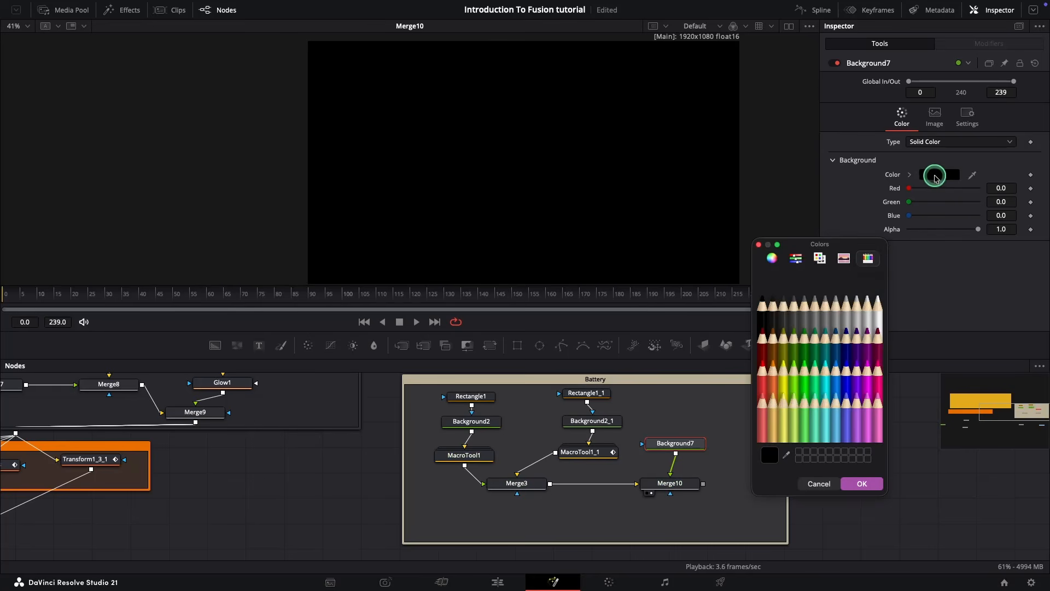
{"action": "left_click", "coordinate": [843, 378]}
{"action": "left_click", "coordinate": [838, 385]}
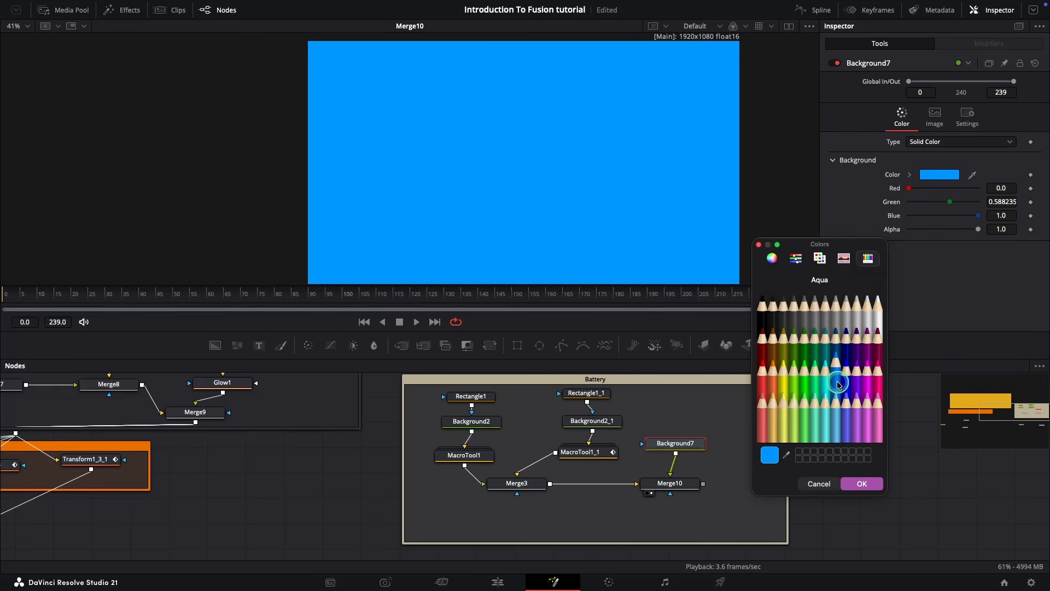
{"action": "left_click", "coordinate": [869, 484]}
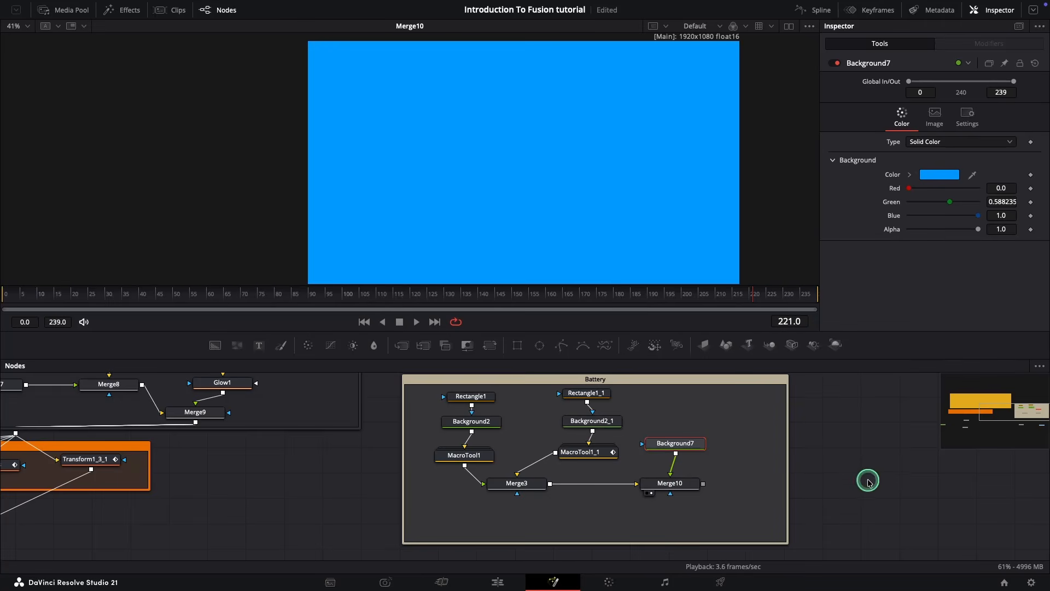
Connect a copy of Rectangle1 as the mask of Background7 and lower its Center Y to 0.486
{"action": "left_click", "coordinate": [480, 397]}
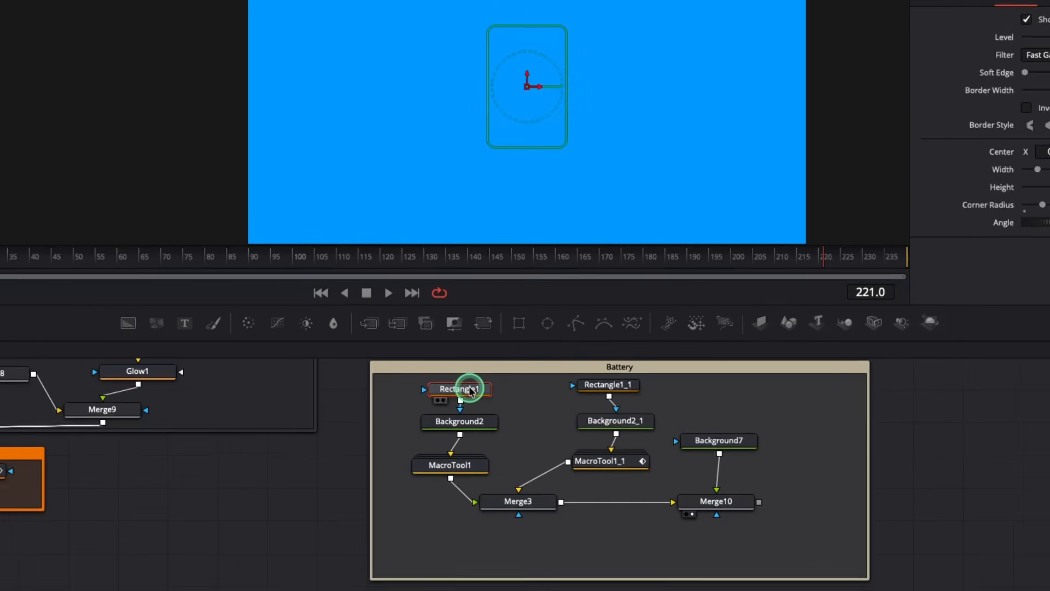
{"action": "key", "text": "ctrl+c"}
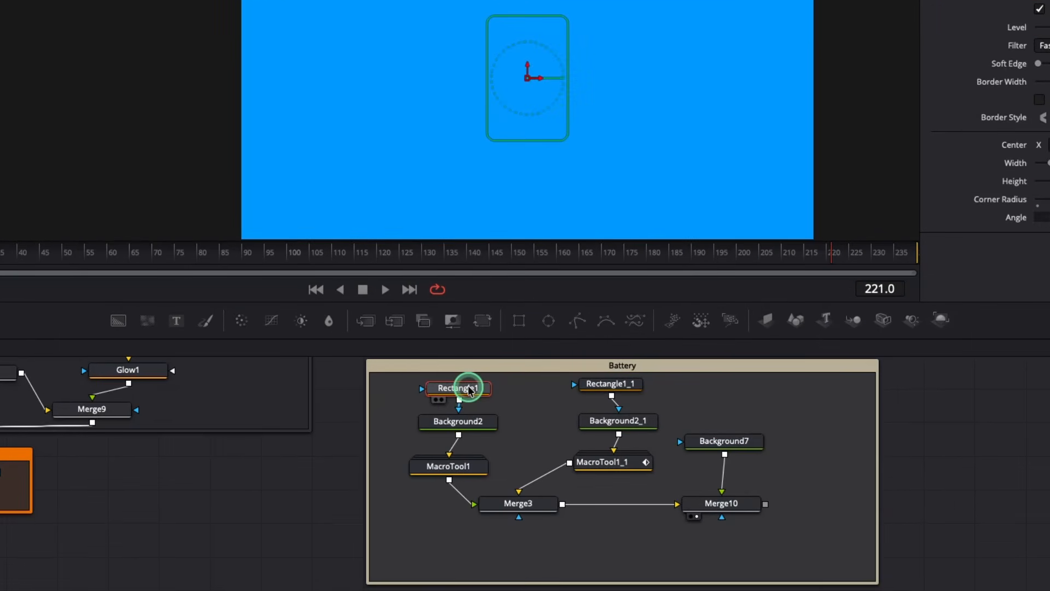
{"action": "left_click", "coordinate": [817, 403]}
{"action": "key", "text": "ctrl+v"}
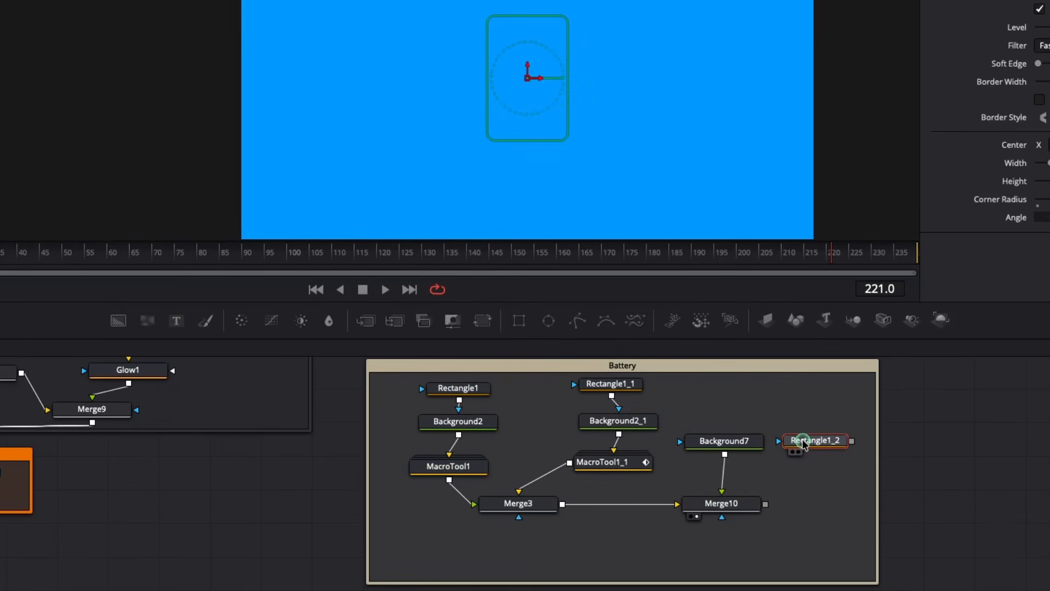
{"action": "left_click_drag", "start_coordinate": [825, 438], "coordinate": [748, 438]}
{"action": "left_click", "coordinate": [744, 404]}
{"action": "mouse_move", "coordinate": [929, 212]}
{"action": "left_mouse_down"}
{"action": "mouse_move", "coordinate": [877, 226]}
{"action": "mouse_move", "coordinate": [918, 209]}
{"action": "left_mouse_up"}
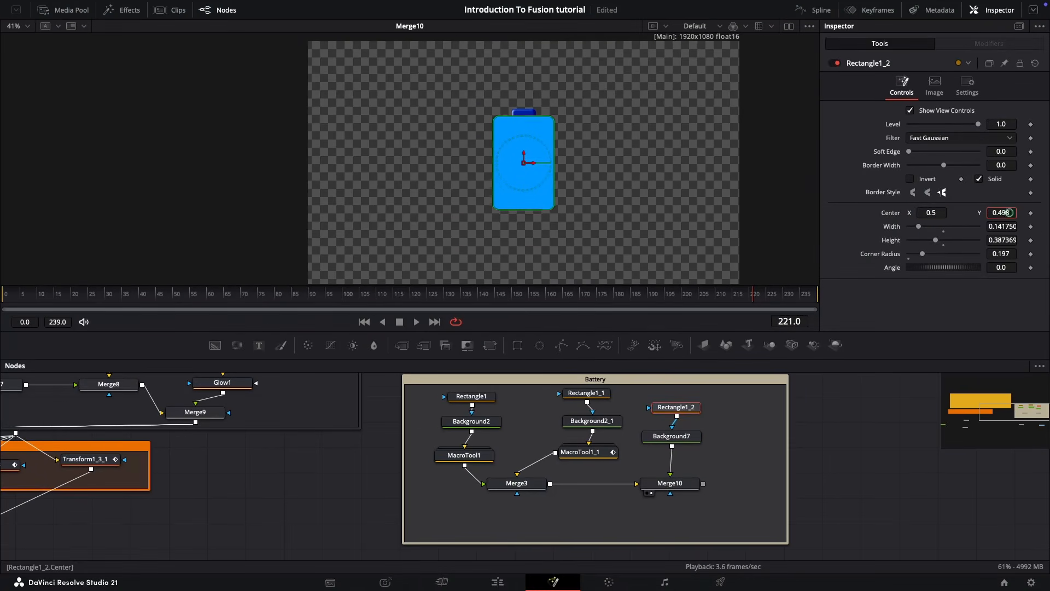
{"action": "left_click_drag", "start_coordinate": [1008, 213], "coordinate": [856, 319]}
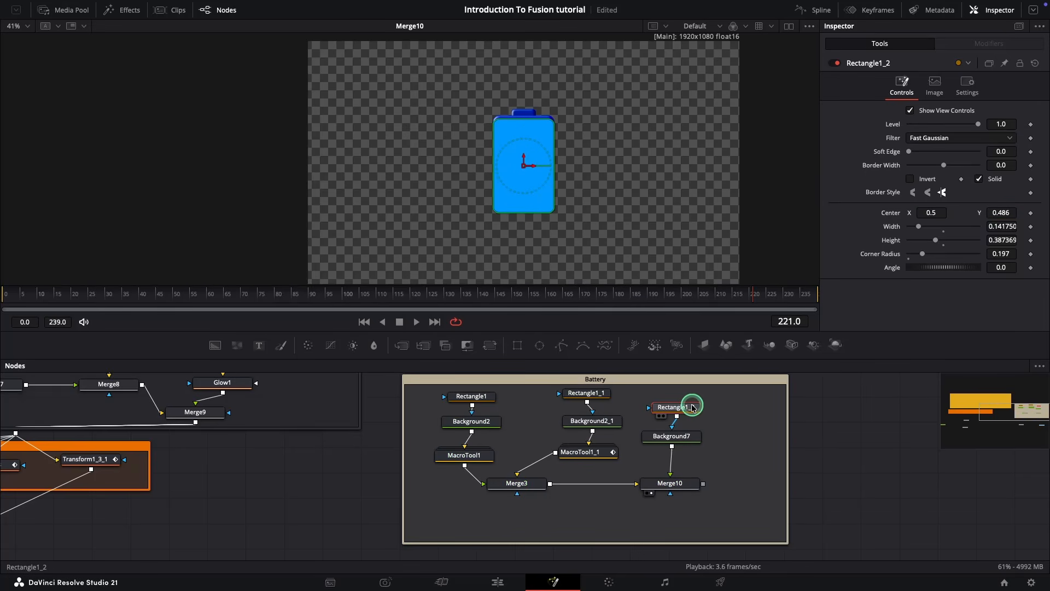
Paste another copy of Rectangle1 and connect it as the effect mask of Merge10
{"action": "key", "text": "super+v"}
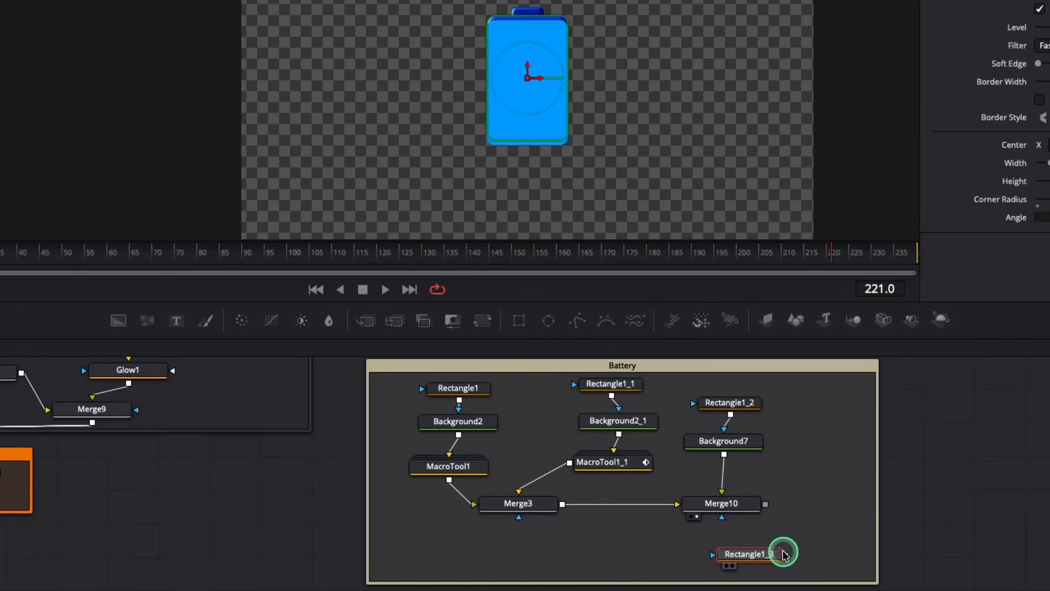
{"action": "mouse_move", "coordinate": [746, 505]}
{"action": "left_mouse_down"}
{"action": "mouse_move", "coordinate": [736, 497]}
{"action": "mouse_move", "coordinate": [744, 506]}
{"action": "left_mouse_up"}
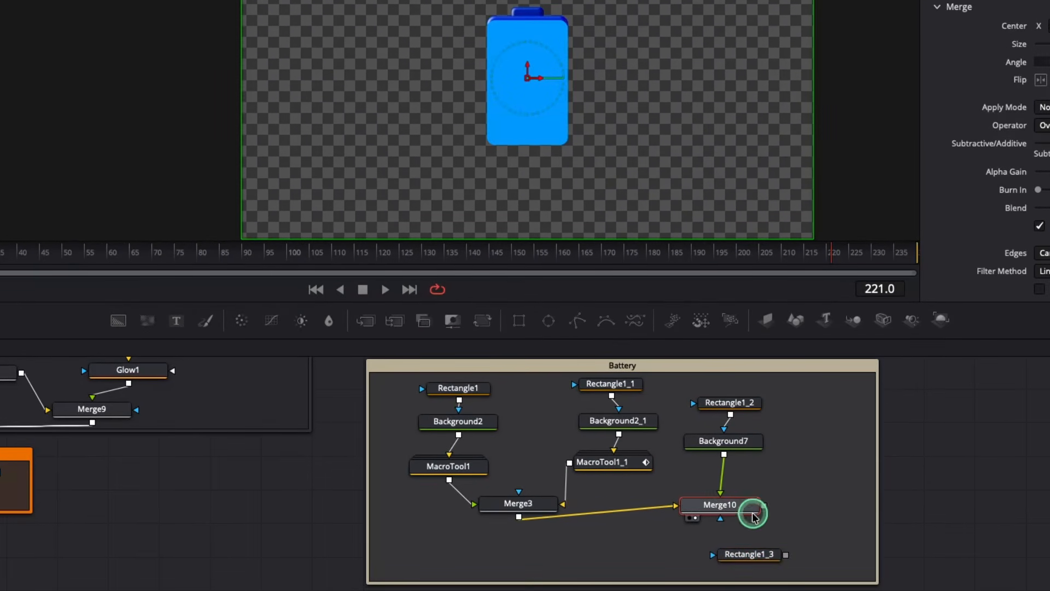
{"action": "left_click_drag", "start_coordinate": [786, 555], "coordinate": [721, 514]}
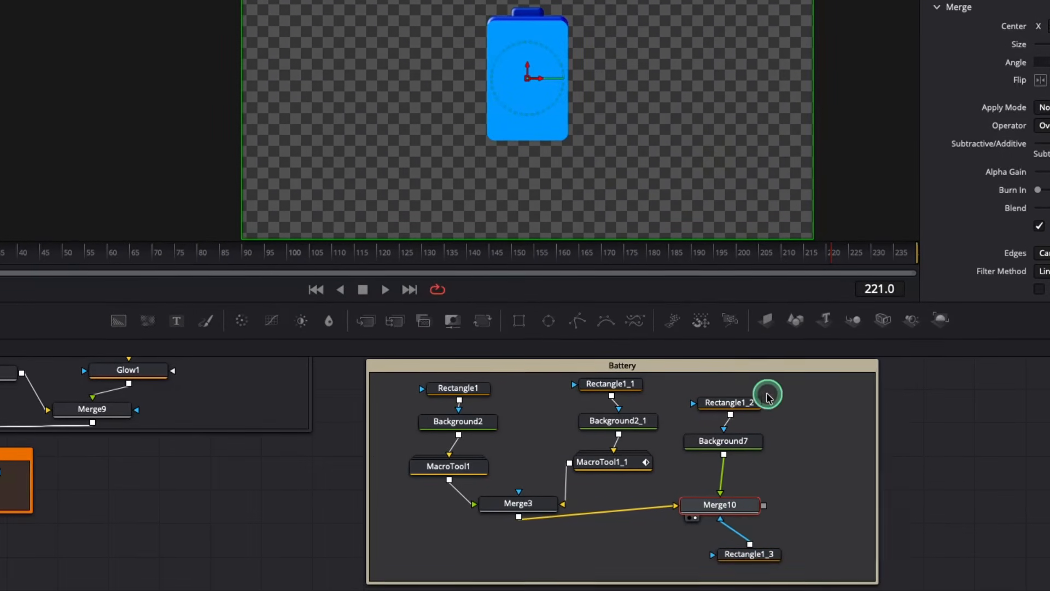
Keyframe Rectangle1_2's Center Y at 0.097 on frame 100 and 0.227 on frame 135
{"action": "left_click", "coordinate": [758, 403]}
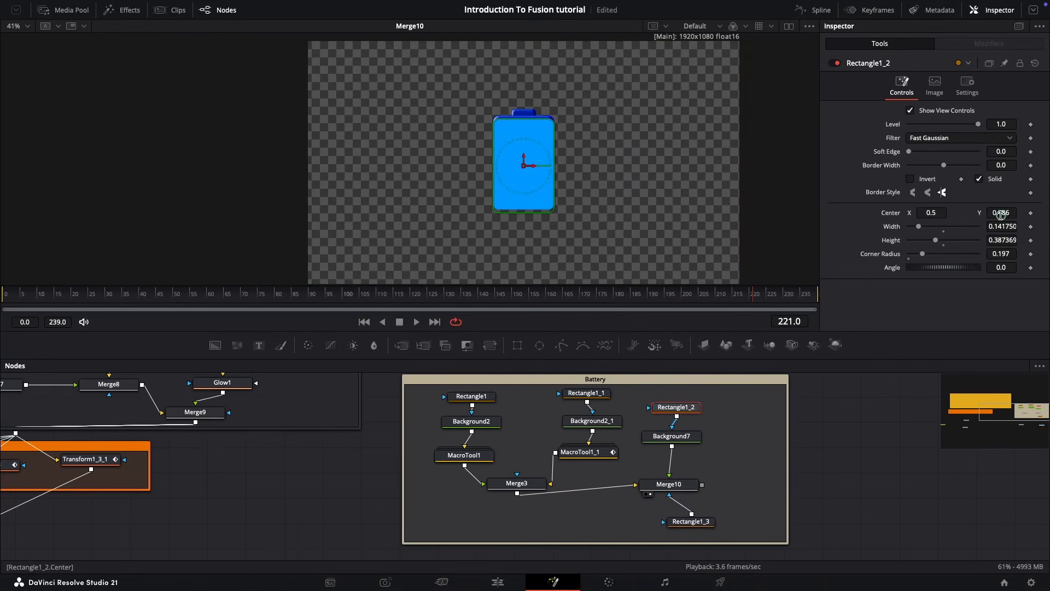
{"action": "left_click_drag", "start_coordinate": [1001, 214], "coordinate": [769, 218]}
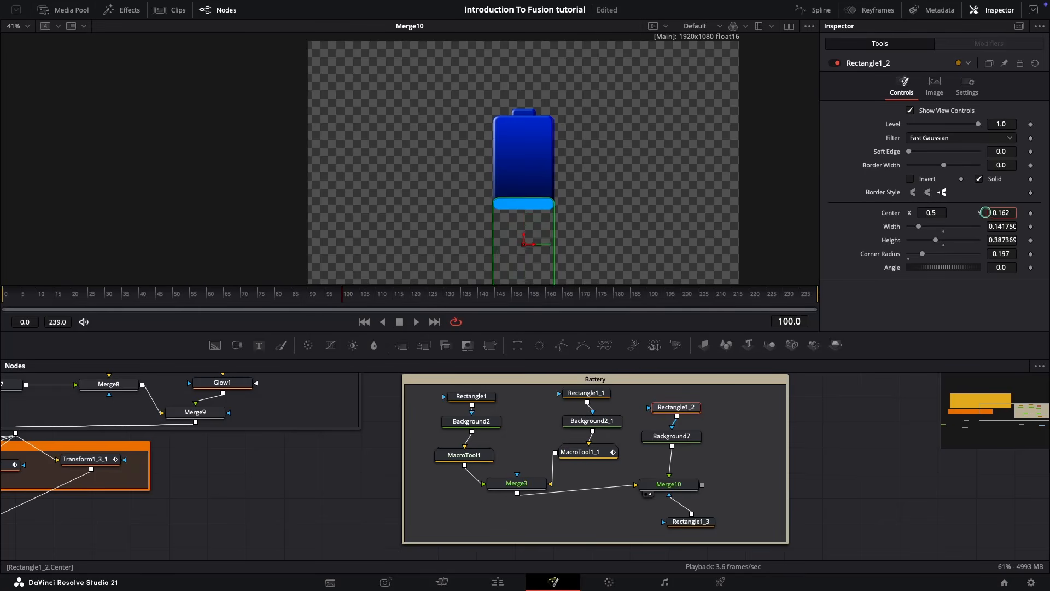
{"action": "left_click_drag", "start_coordinate": [985, 213], "coordinate": [949, 212]}
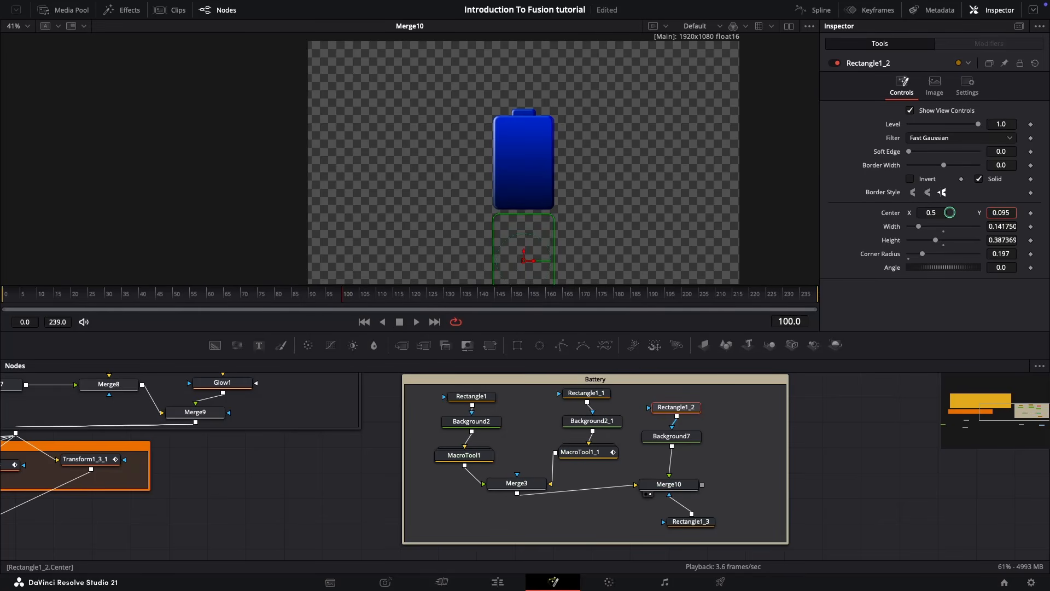
{"action": "left_click", "coordinate": [1030, 213]}
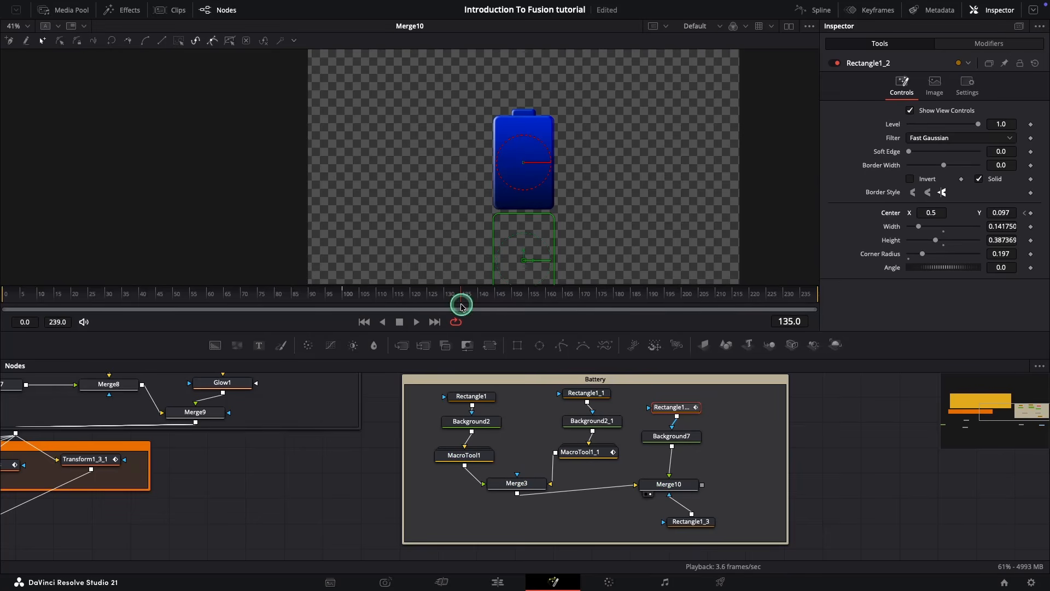
{"action": "left_click_drag", "start_coordinate": [1006, 212], "coordinate": [1034, 212]}
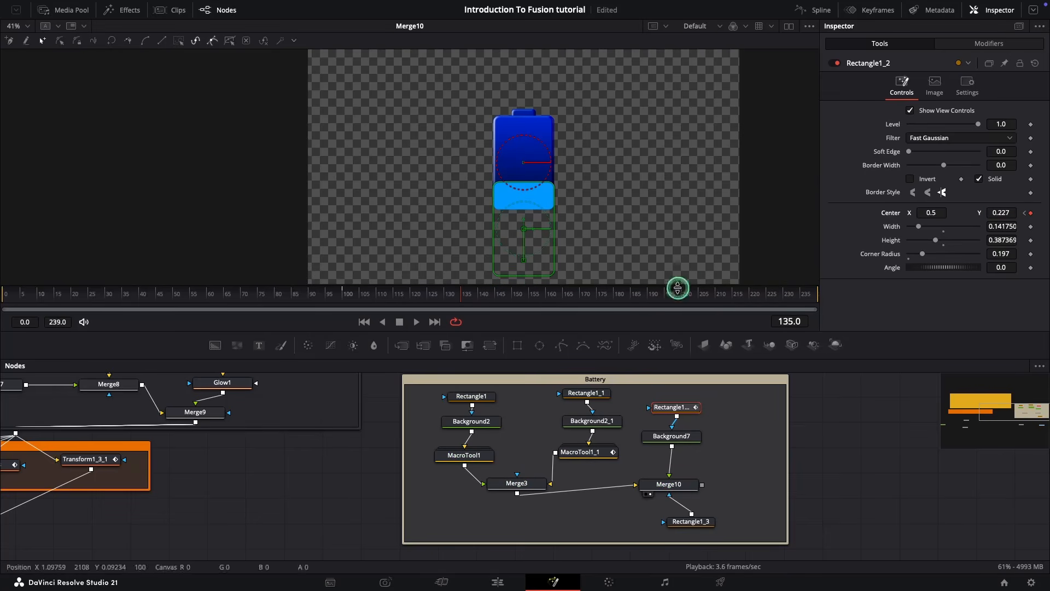
Keyframe a rising Center Y for Rectangle1_2 at frames 165, 200 and 239, ending at 0.484, and check the battery fill
{"action": "left_click", "coordinate": [506, 299]}
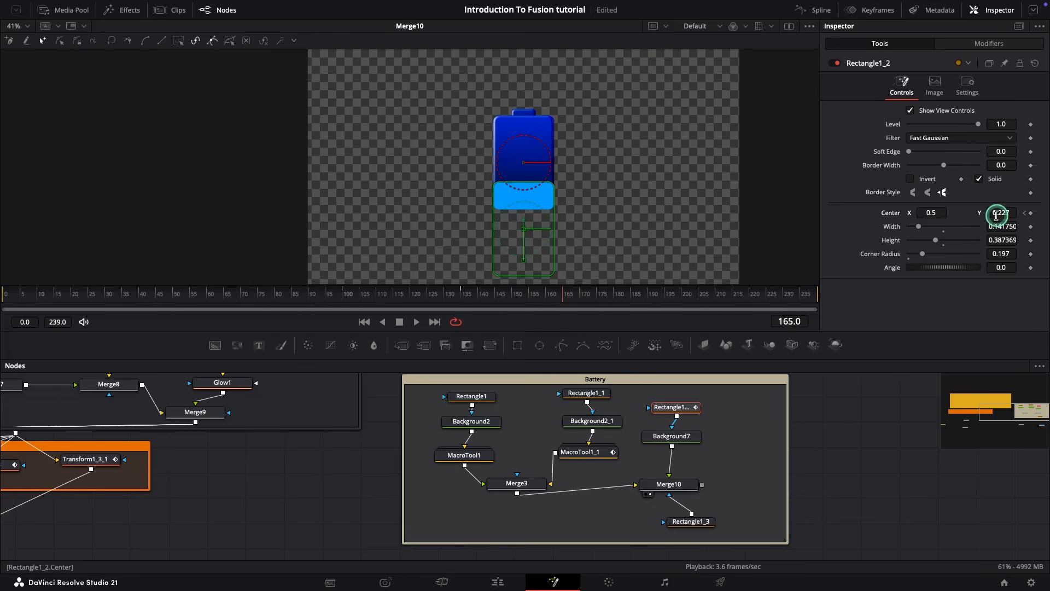
{"action": "mouse_move", "coordinate": [1001, 213]}
{"action": "left_mouse_down"}
{"action": "mouse_move", "coordinate": [1034, 213]}
{"action": "mouse_move", "coordinate": [1009, 213]}
{"action": "left_mouse_up"}
{"action": "left_click", "coordinate": [693, 295]}
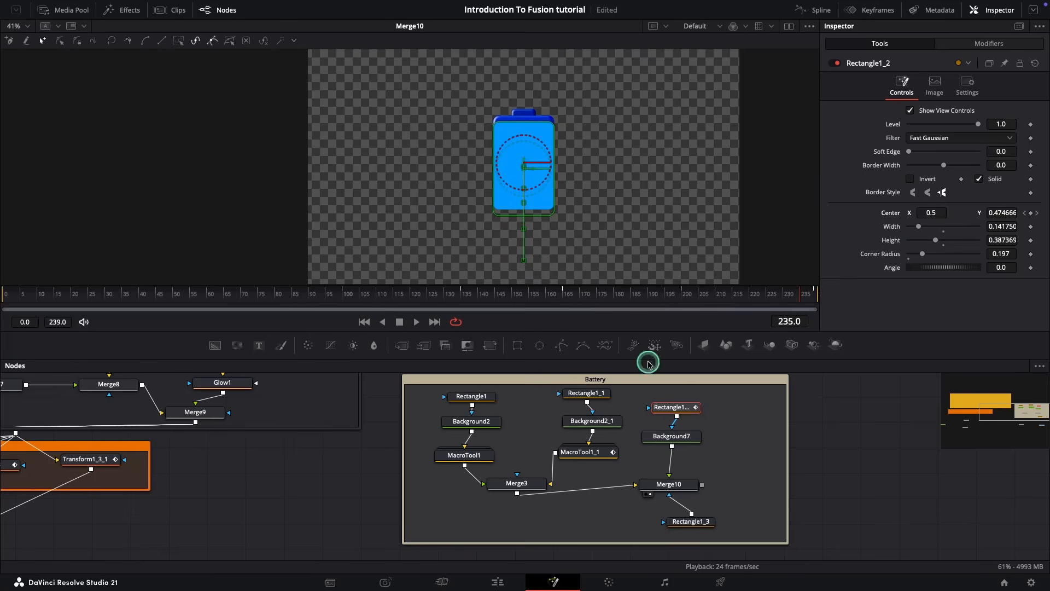
{"action": "left_click_drag", "start_coordinate": [681, 521], "coordinate": [666, 528]}
{"action": "left_click", "coordinate": [404, 295]}
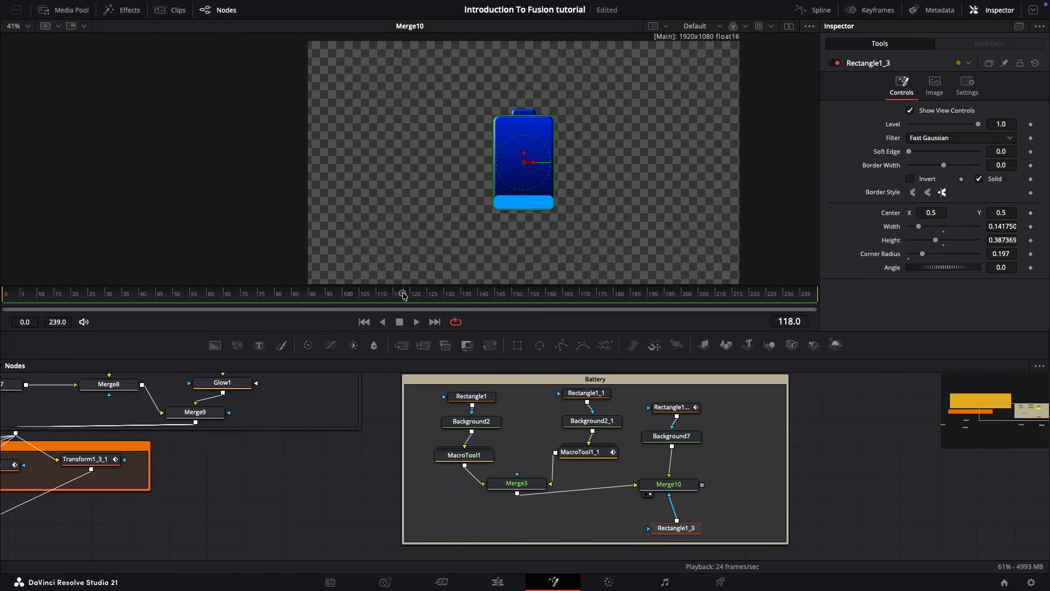
{"action": "left_click_drag", "start_coordinate": [404, 296], "coordinate": [418, 297]}
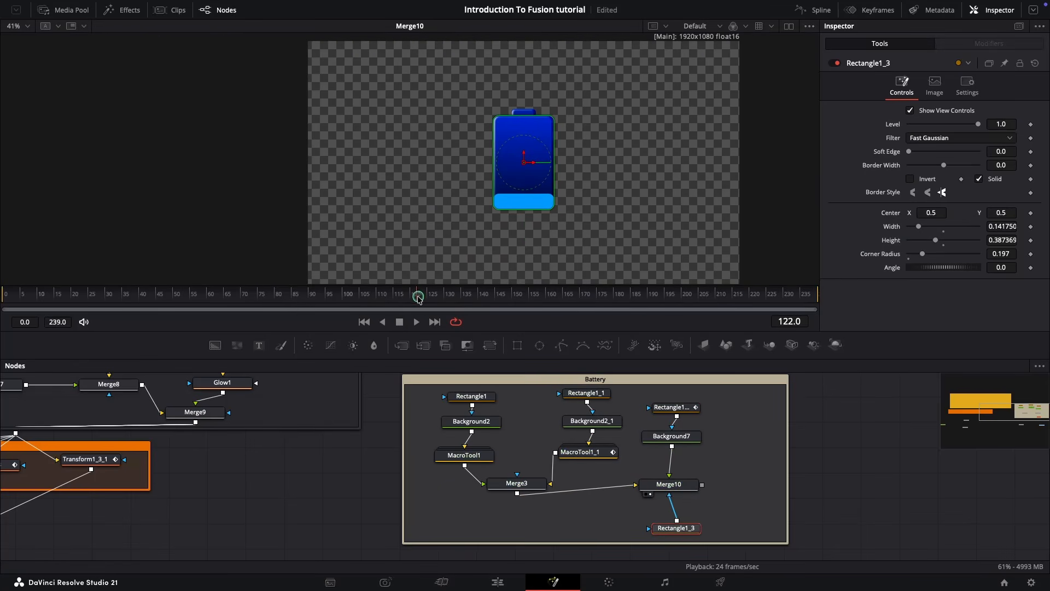
Insert a Waviness node between Background7 and Merge10 and set its Waviness Type to Horizontal
{"action": "left_click", "coordinate": [662, 442]}
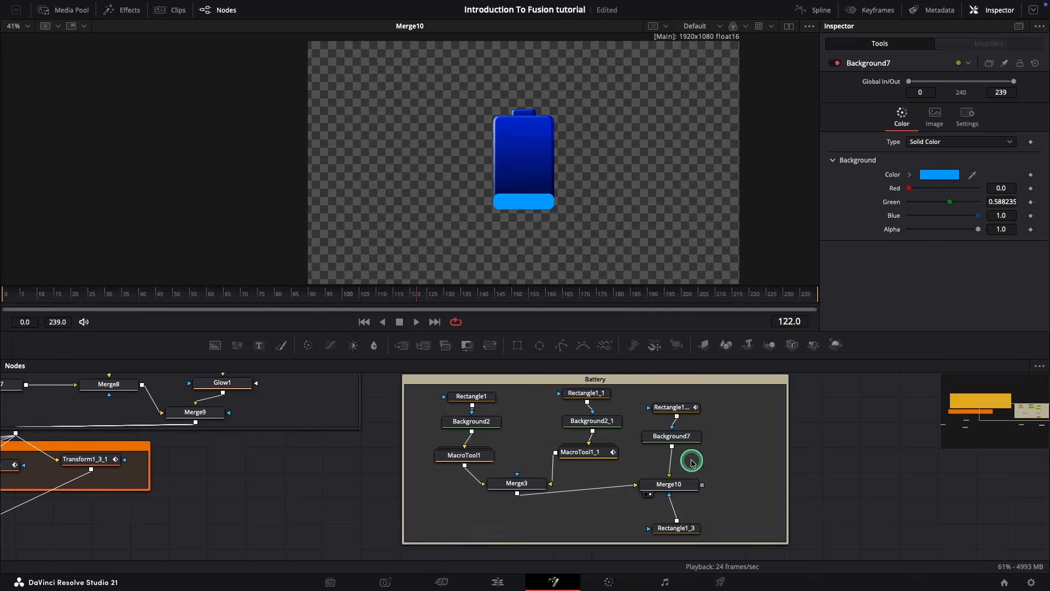
{"action": "key", "text": "shift+space"}
{"action": "type", "text": "wavi"}
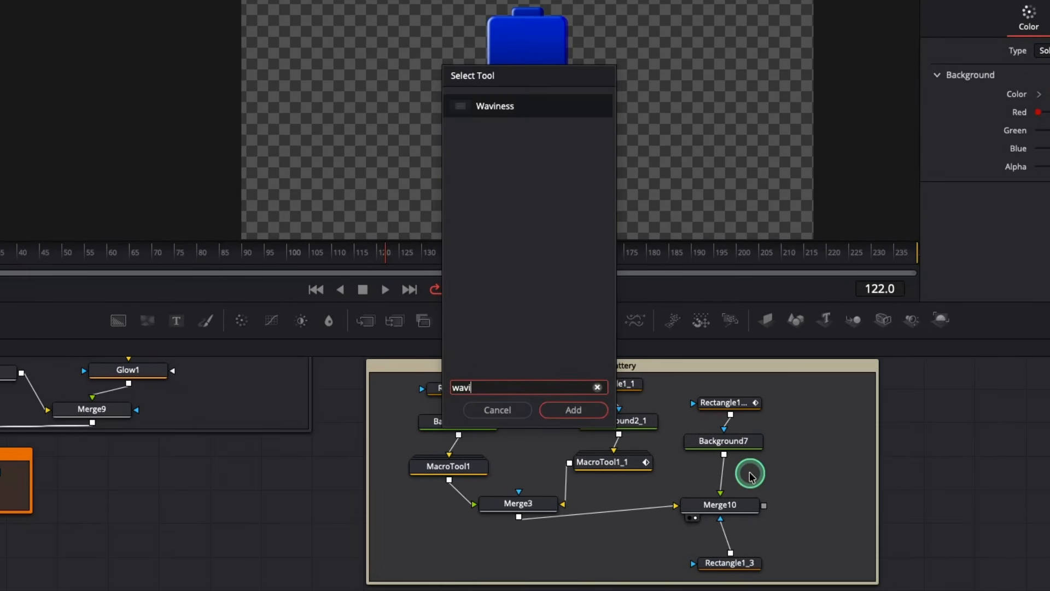
{"action": "key", "text": "Return"}
{"action": "mouse_move", "coordinate": [750, 476]}
{"action": "left_mouse_down"}
{"action": "mouse_move", "coordinate": [801, 477]}
{"action": "mouse_move", "coordinate": [723, 481]}
{"action": "left_mouse_up"}
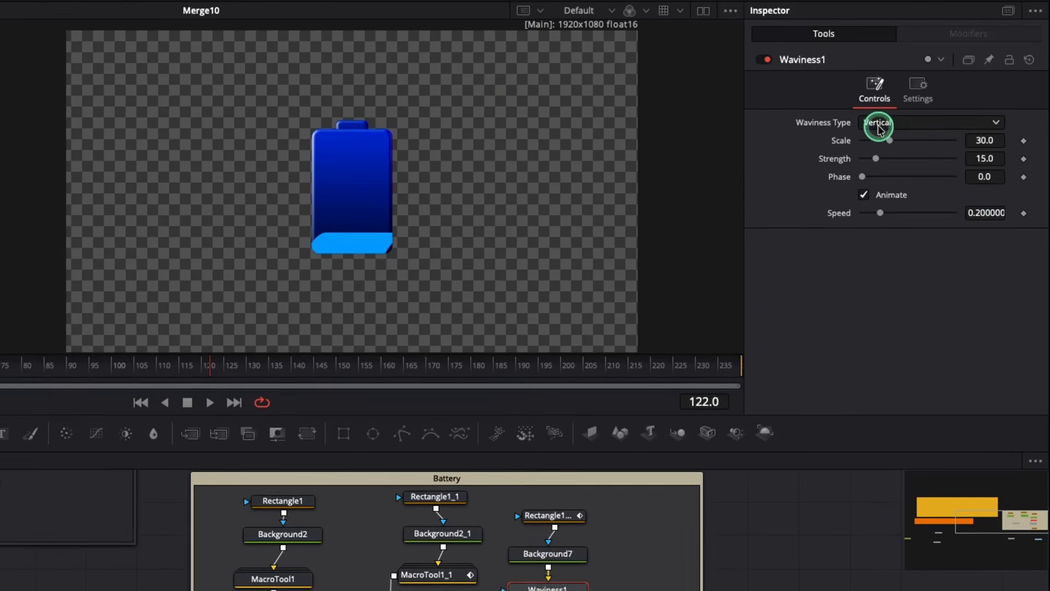
{"action": "left_click", "coordinate": [1046, 10]}
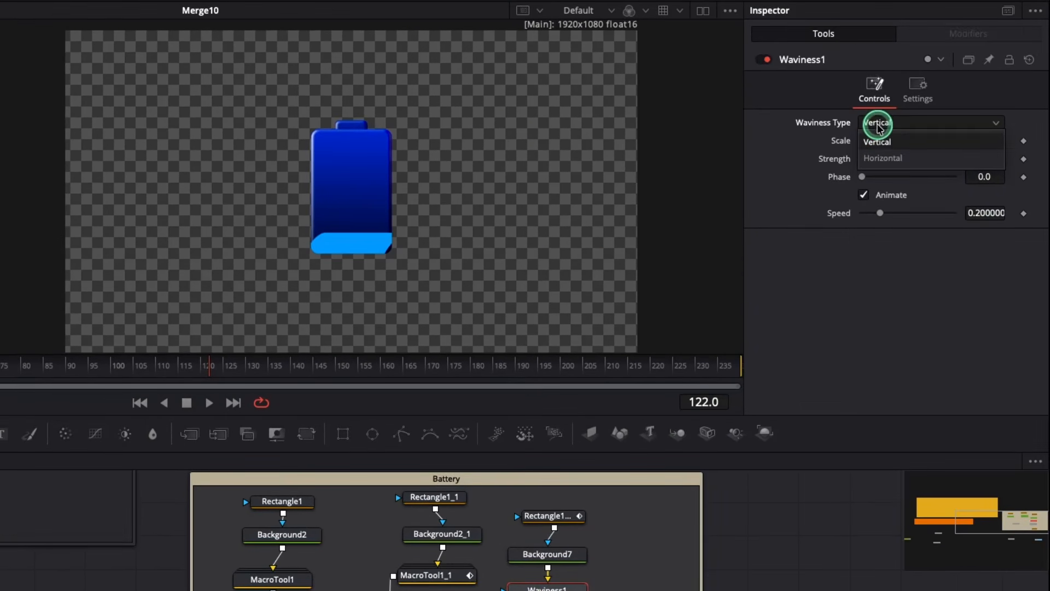
{"action": "left_click", "coordinate": [883, 157]}
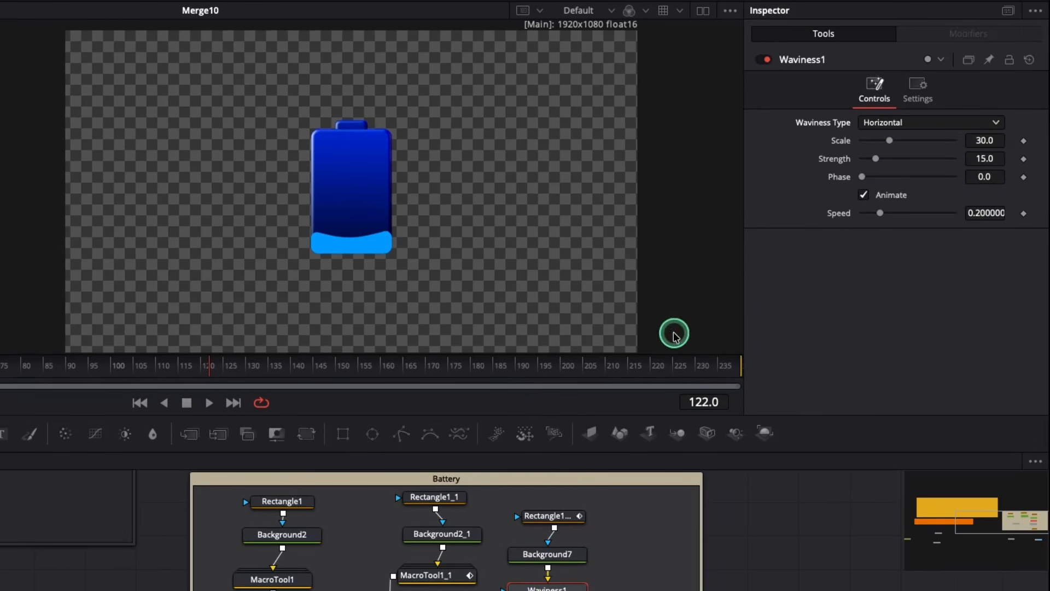
Play back the wave, then set Waviness1's Scale to 52 and Strength to 11.8
{"action": "left_click", "coordinate": [295, 367]}
{"action": "key", "text": "space"}
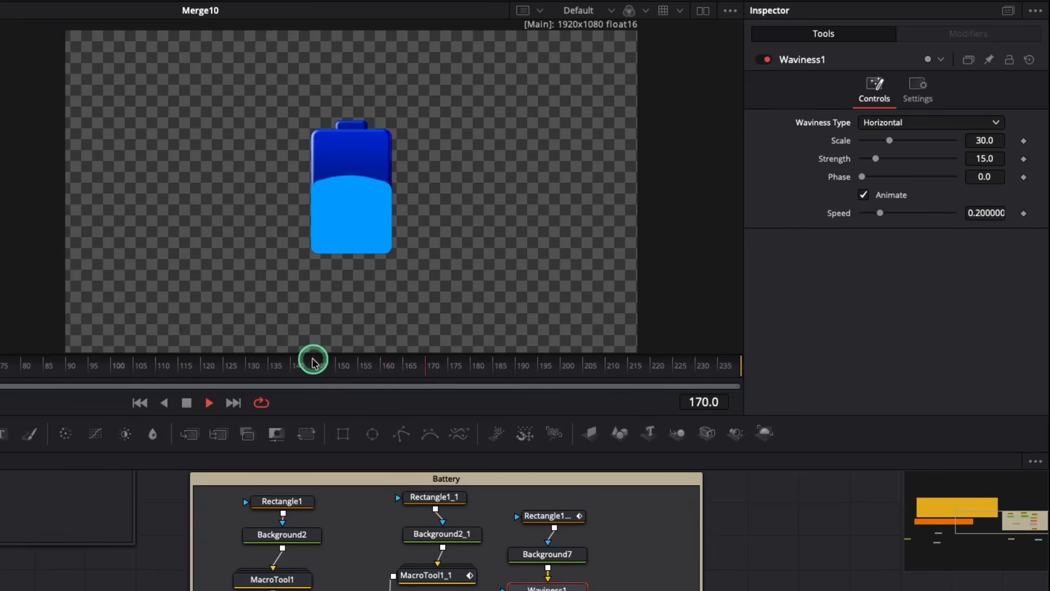
{"action": "key", "text": "space"}
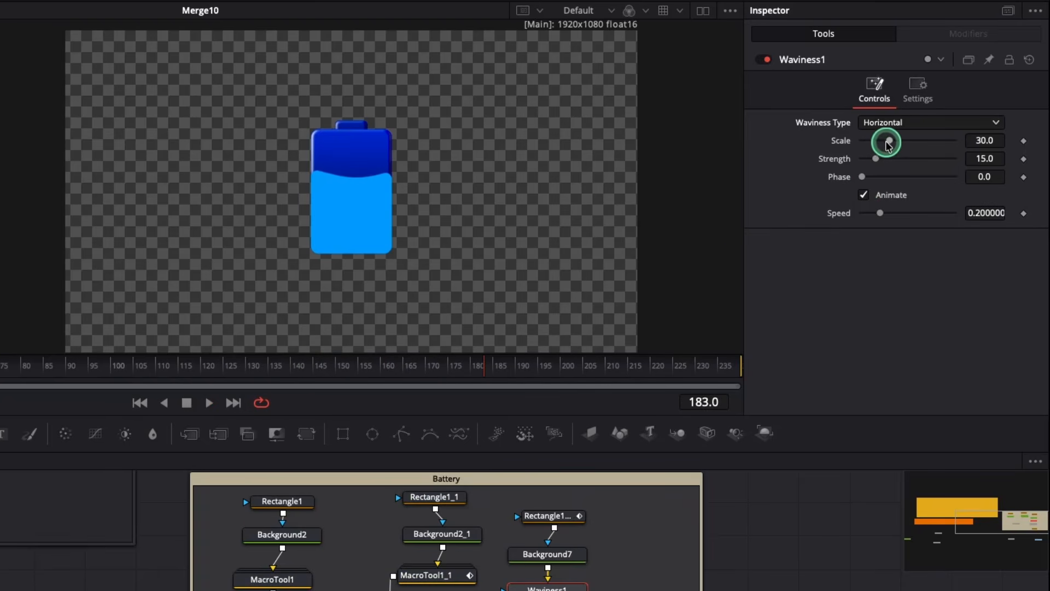
{"action": "left_click_drag", "start_coordinate": [889, 145], "coordinate": [871, 160]}
{"action": "key", "text": "space"}
{"action": "key", "text": "space"}
{"action": "left_click", "coordinate": [460, 379]}
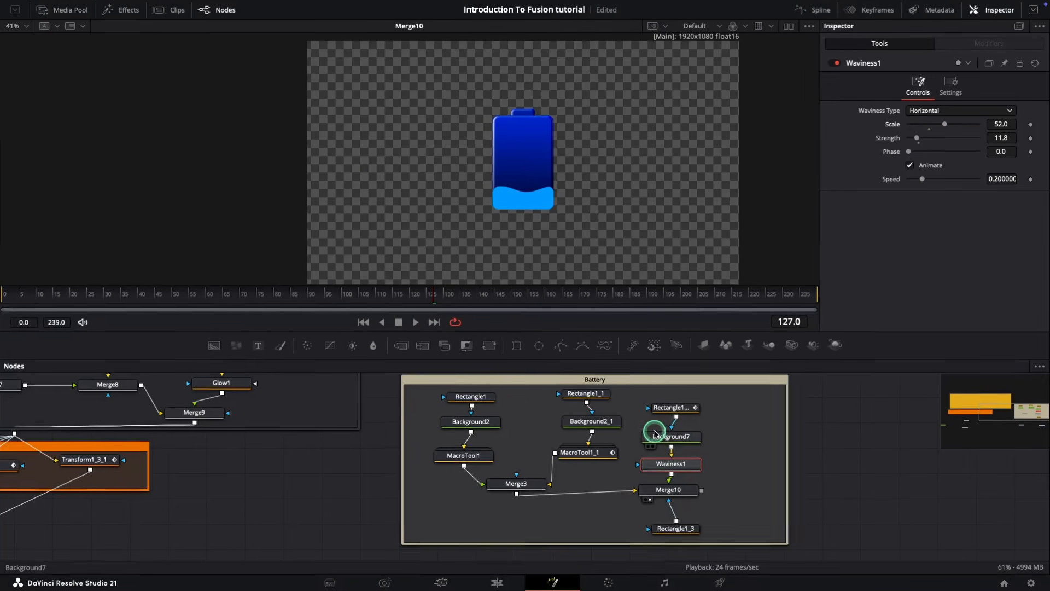
Smooth all of Rectangle1_2's displacement keyframes in the Spline editor, level the middle keyframes' handles and steepen the curve leaving frame 100
{"action": "left_click", "coordinate": [671, 407]}
{"action": "left_click", "coordinate": [814, 10]}
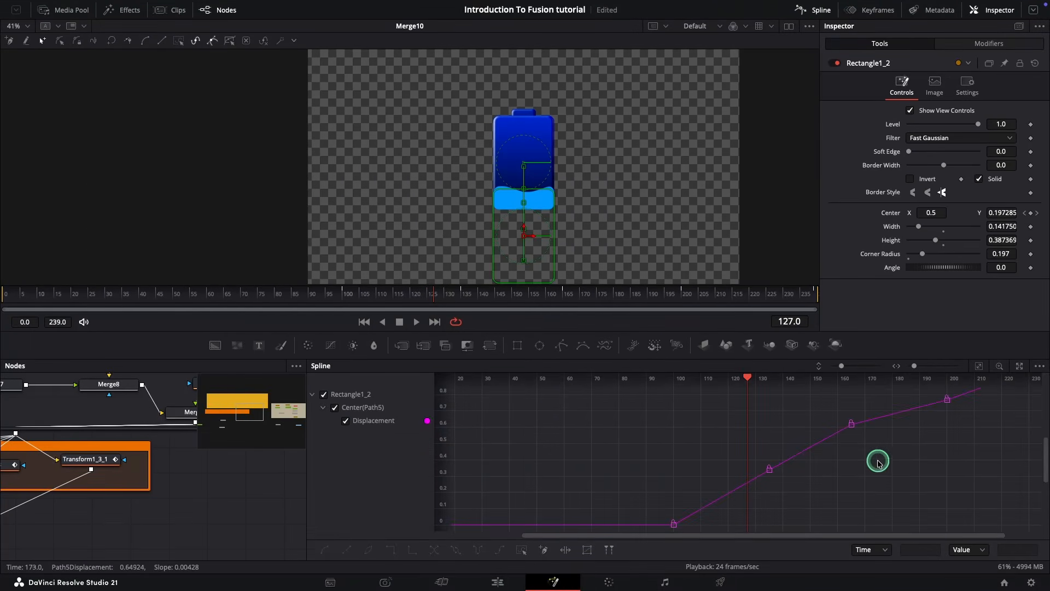
{"action": "left_click", "coordinate": [979, 366]}
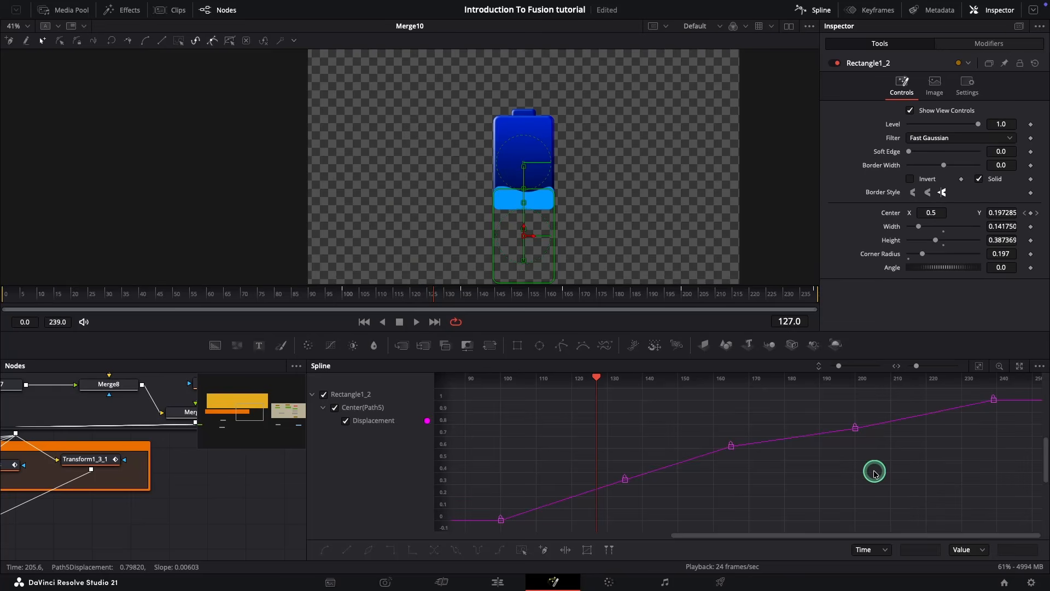
{"action": "key", "text": "ctrl+a"}
{"action": "key", "text": "s"}
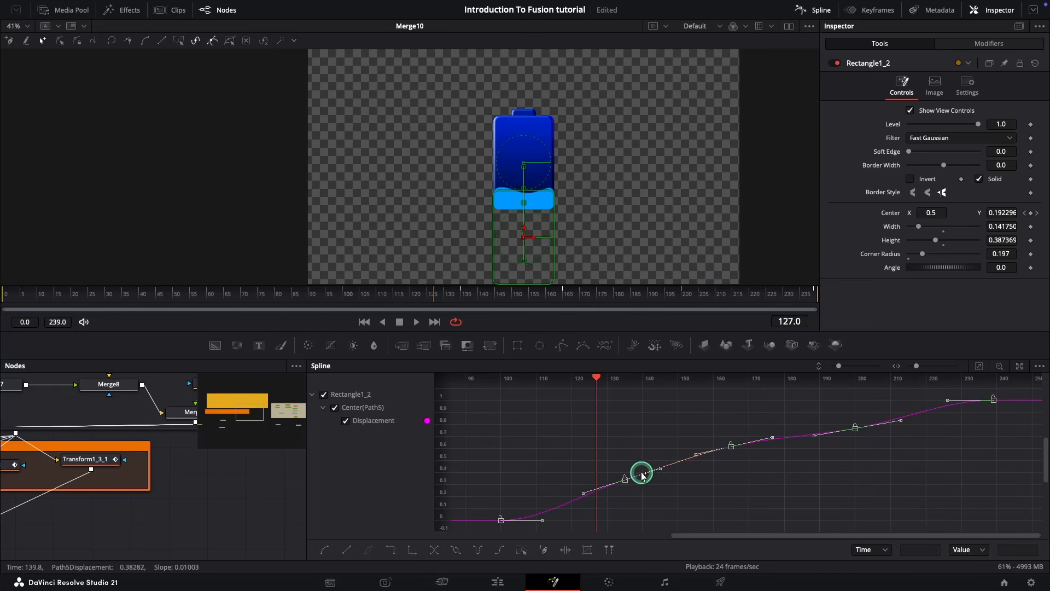
{"action": "left_click_drag", "start_coordinate": [659, 469], "coordinate": [662, 480]}
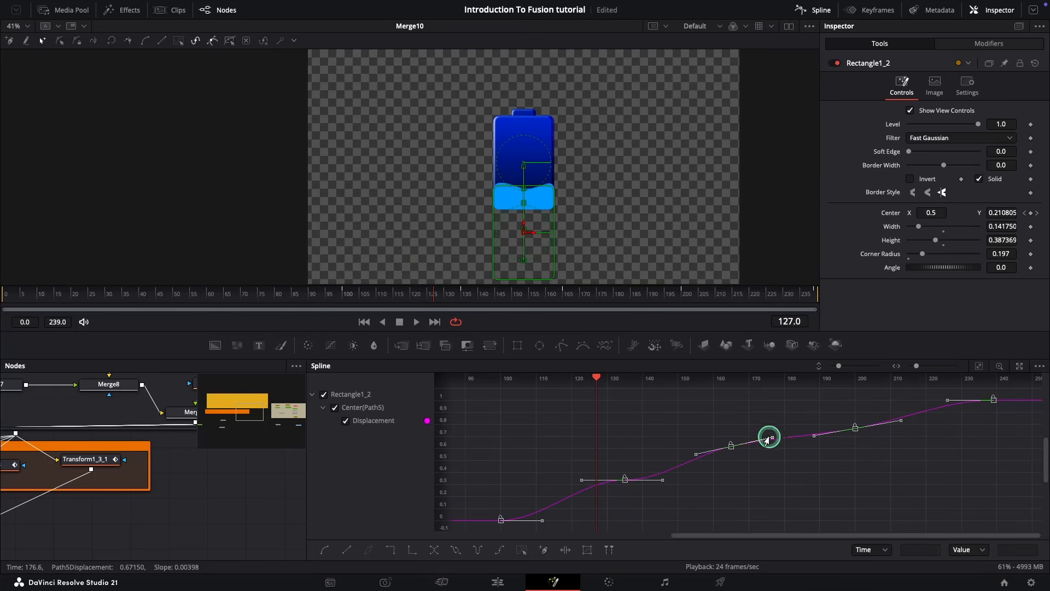
{"action": "left_click_drag", "start_coordinate": [537, 524], "coordinate": [499, 496]}
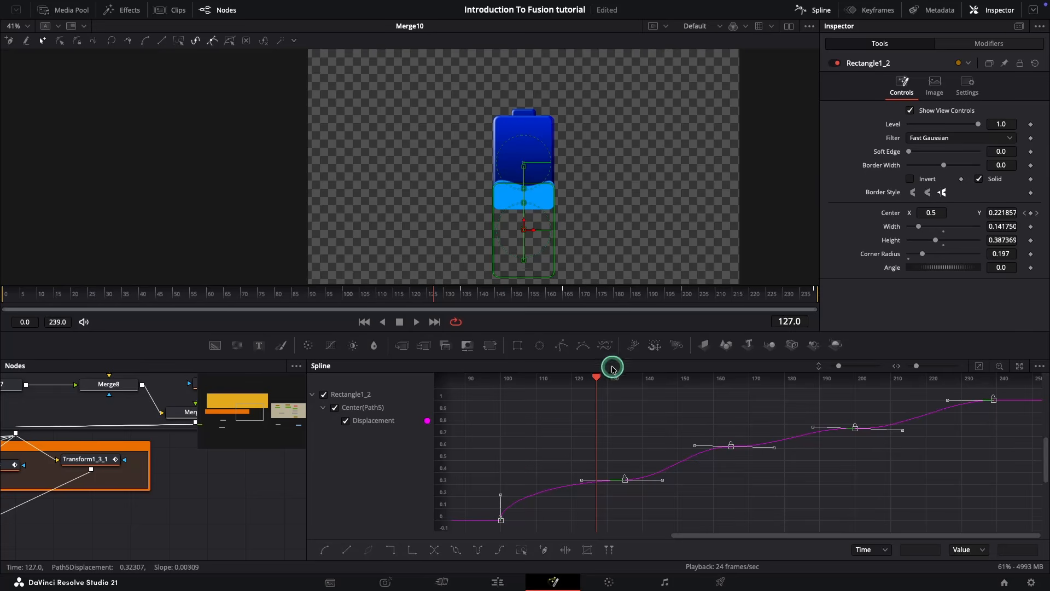
{"action": "left_click", "coordinate": [813, 10]}
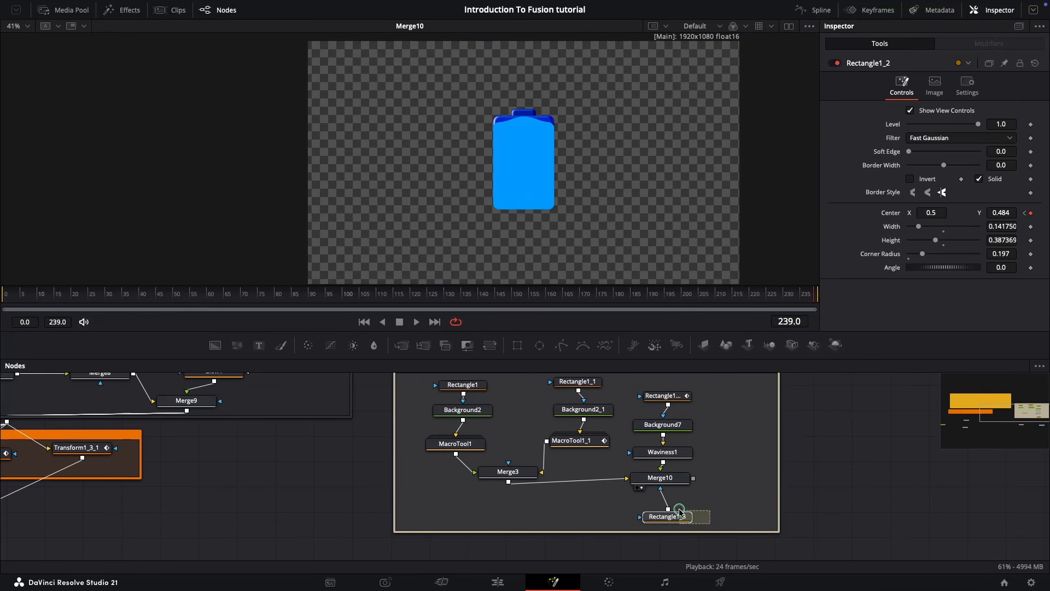
Duplicate the Rectangle1_2, Background7, Waviness1, Merge10 and Rectangle1_3 nodes and place the copies beside the originals in the Battery group
{"action": "left_click_drag", "start_coordinate": [680, 511], "coordinate": [648, 382]}
{"action": "key", "text": "super+c"}
{"action": "left_click", "coordinate": [727, 417]}
{"action": "key", "text": "super+v"}
{"action": "mouse_move", "coordinate": [736, 438]}
{"action": "left_mouse_down"}
{"action": "mouse_move", "coordinate": [752, 502]}
{"action": "mouse_move", "coordinate": [744, 382]}
{"action": "mouse_move", "coordinate": [742, 434]}
{"action": "left_mouse_up"}
{"action": "left_click", "coordinate": [748, 495]}
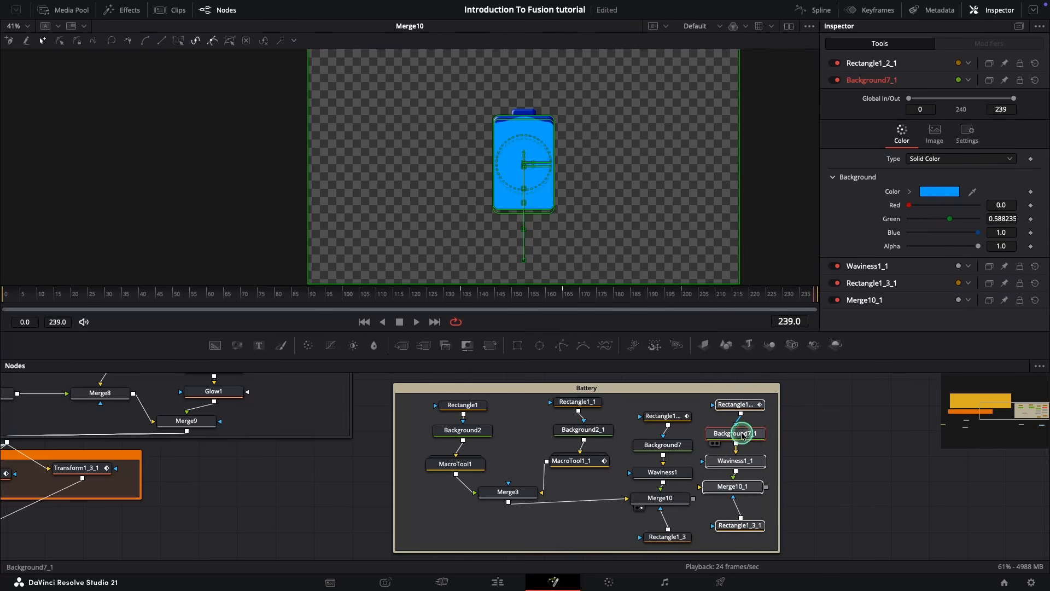
Feed Merge10's output into the background of Merge10_1, line the two merges up and view Merge10_1
{"action": "left_click", "coordinate": [768, 506]}
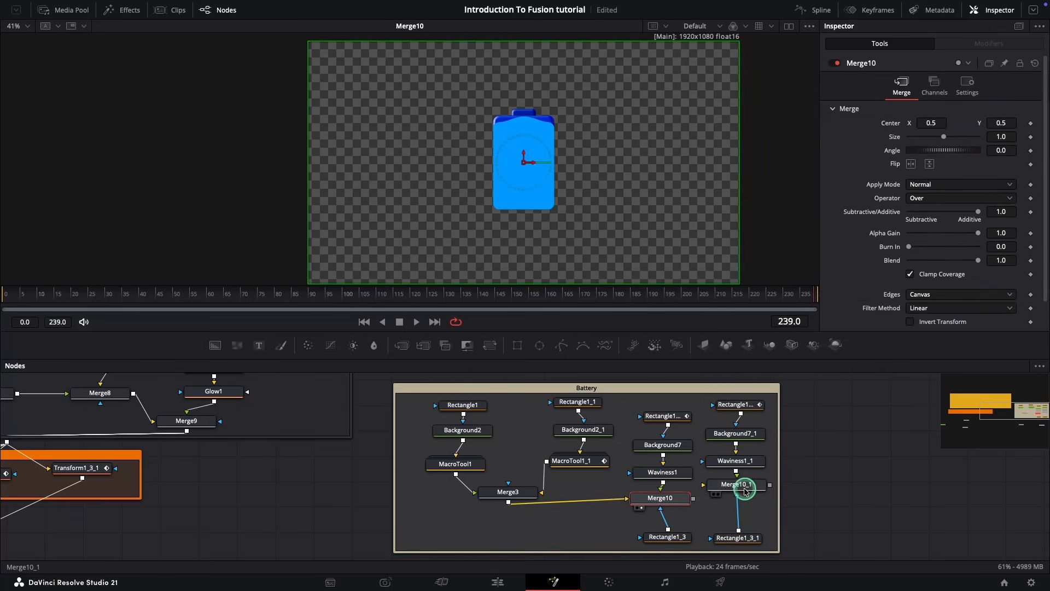
{"action": "left_click_drag", "start_coordinate": [745, 488], "coordinate": [723, 498]}
{"action": "key", "text": "2"}
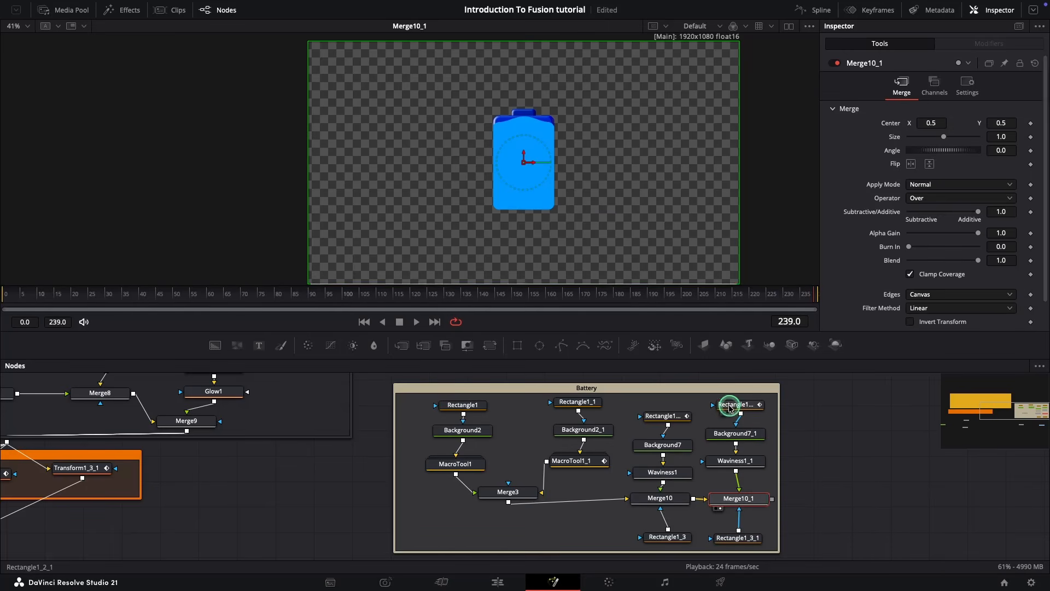
{"action": "left_click", "coordinate": [748, 408]}
{"action": "left_click", "coordinate": [345, 300]}
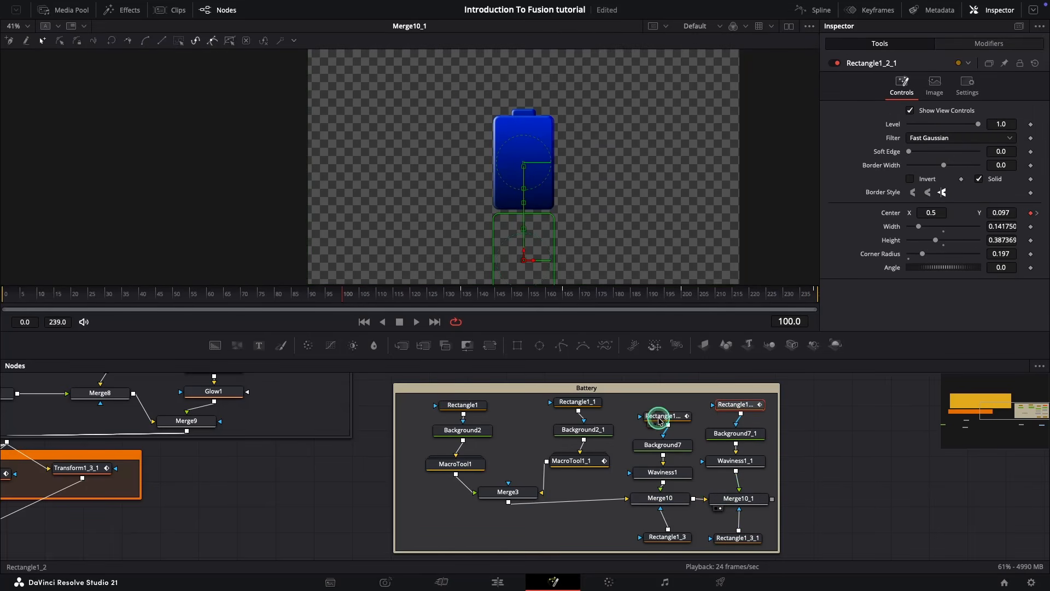
{"action": "left_click", "coordinate": [461, 294]}
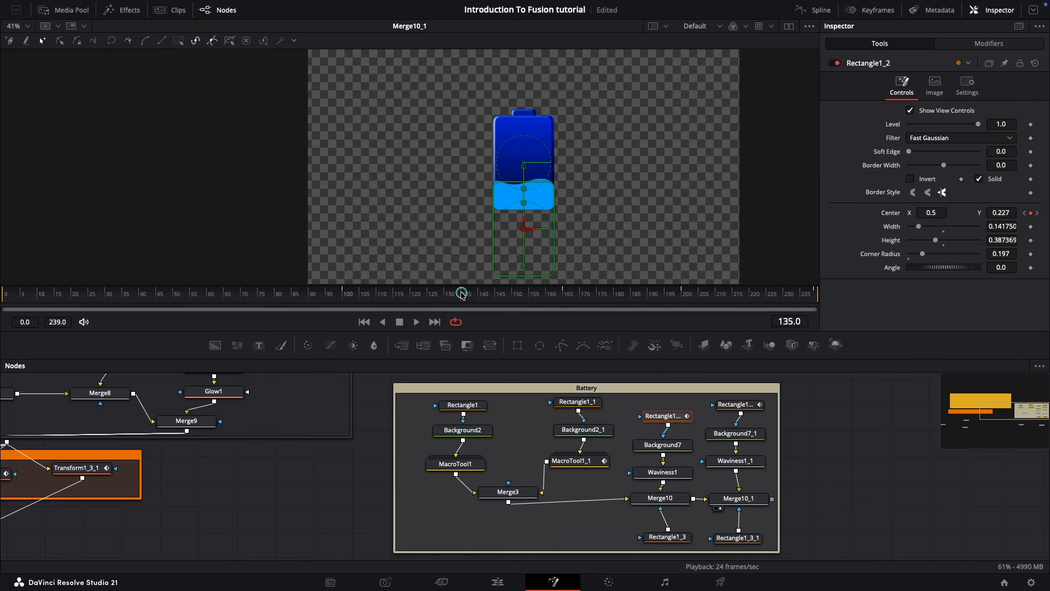
{"action": "mouse_move", "coordinate": [996, 213]}
{"action": "left_mouse_down"}
{"action": "mouse_move", "coordinate": [985, 213]}
{"action": "mouse_move", "coordinate": [1008, 210]}
{"action": "mouse_move", "coordinate": [994, 211]}
{"action": "left_mouse_up"}
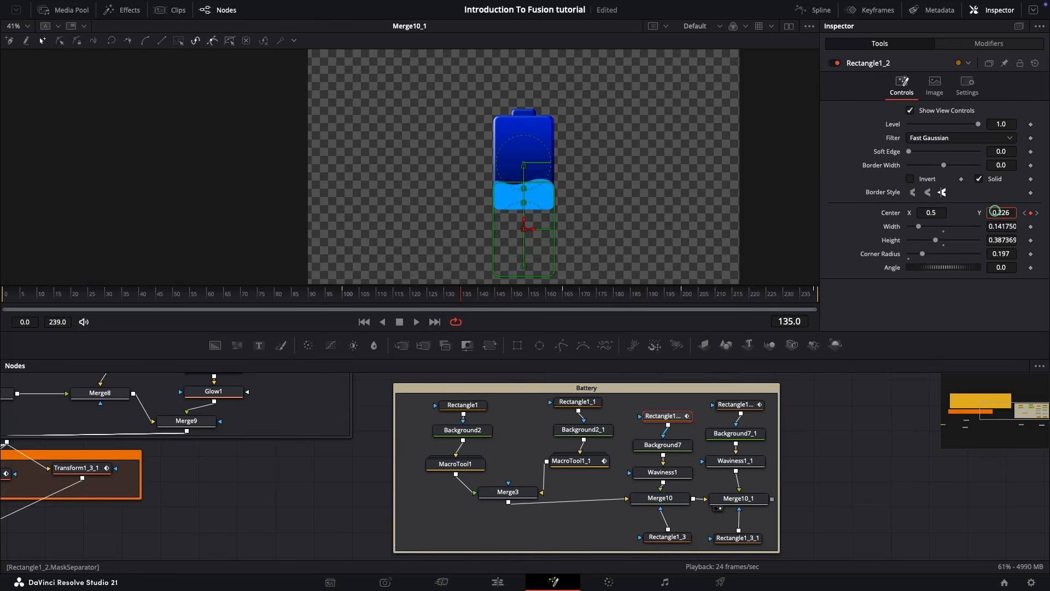
{"action": "key", "text": "super+z"}
{"action": "key", "text": "super+z"}
Darken Background7's colour to a near-black blue, with Green about 0.07 and Blue about 0.11
{"action": "left_click", "coordinate": [353, 296]}
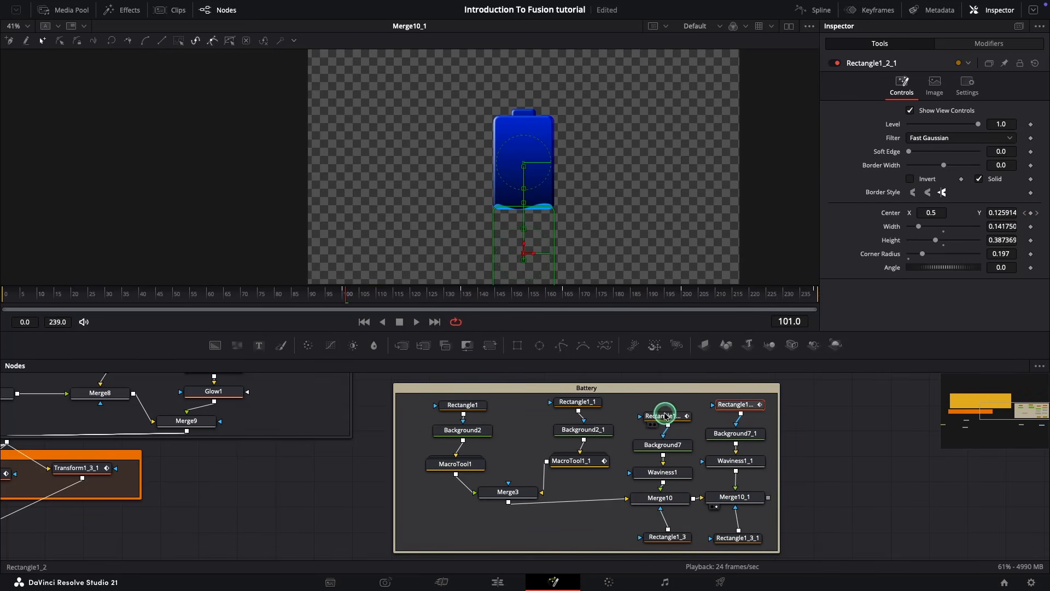
{"action": "left_click", "coordinate": [667, 447]}
{"action": "left_click", "coordinate": [939, 175]}
{"action": "left_click", "coordinate": [772, 258]}
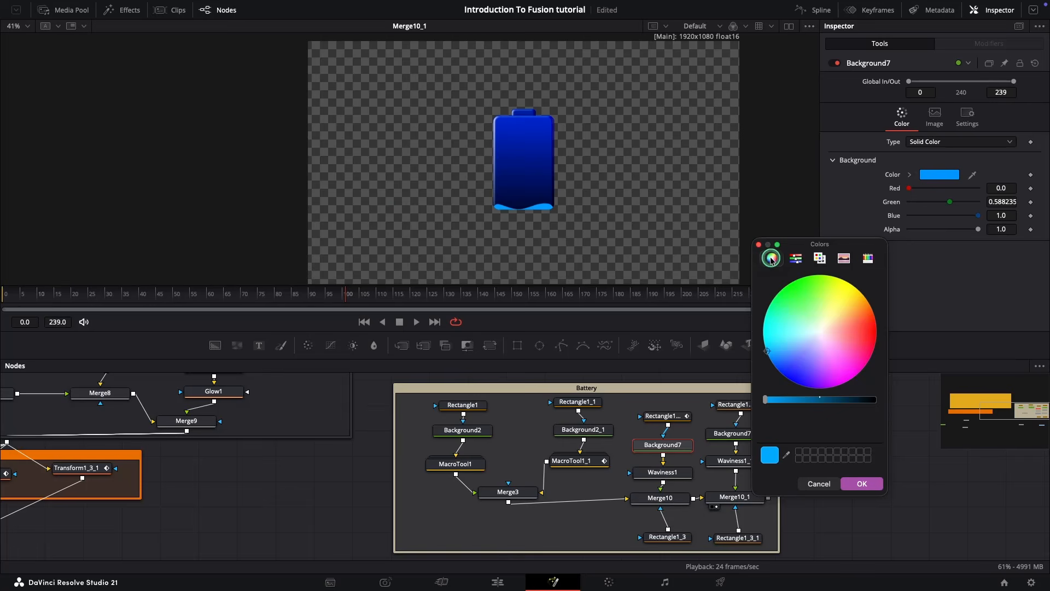
{"action": "left_click_drag", "start_coordinate": [804, 402], "coordinate": [864, 399]}
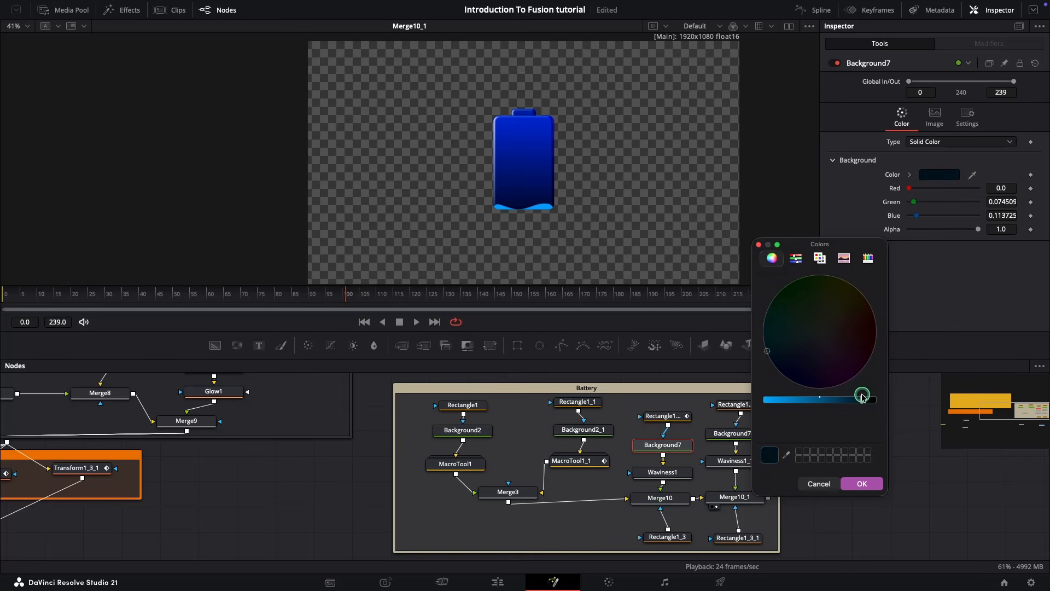
{"action": "left_click", "coordinate": [863, 483]}
Raise Rectangle1_2's Center Y keyframes at frames 135, 165 (about 0.35), 200 (0.393) and 239 (about 0.49) above the bright fill
{"action": "left_click_drag", "start_coordinate": [509, 286], "coordinate": [533, 302]}
{"action": "left_click_drag", "start_coordinate": [539, 307], "coordinate": [460, 304]}
{"action": "left_click", "coordinate": [660, 433]}
{"action": "left_click_drag", "start_coordinate": [996, 213], "coordinate": [1001, 211]}
{"action": "left_click", "coordinate": [562, 312]}
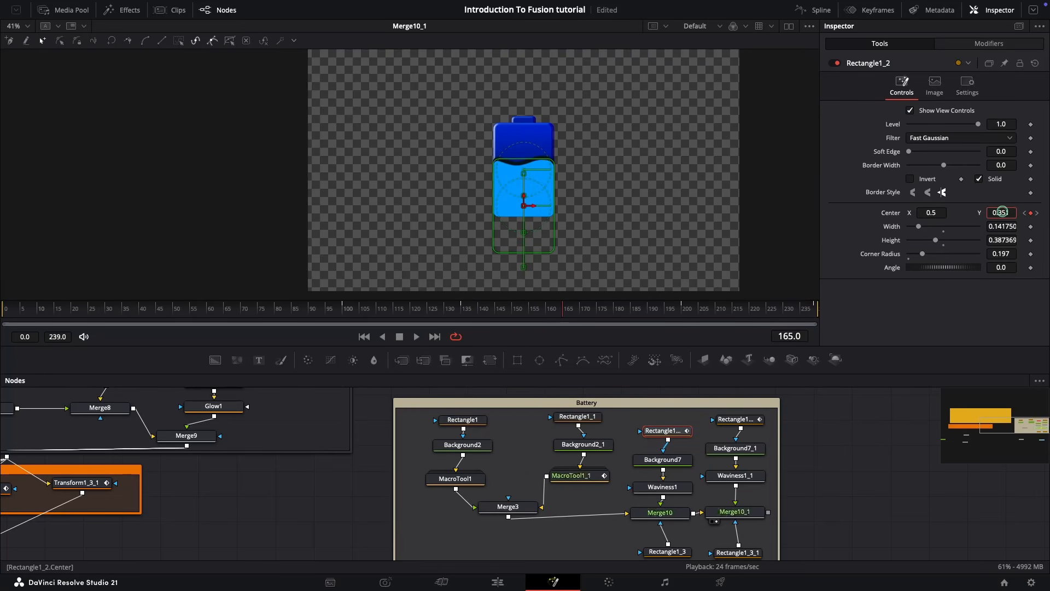
{"action": "left_click", "coordinate": [685, 307]}
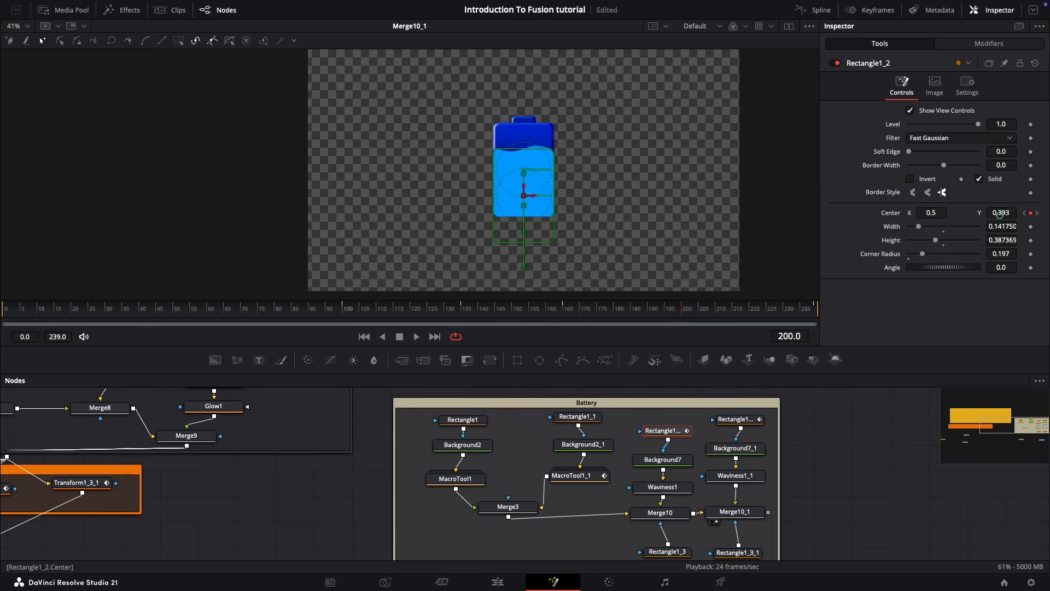
{"action": "left_click", "coordinate": [816, 307]}
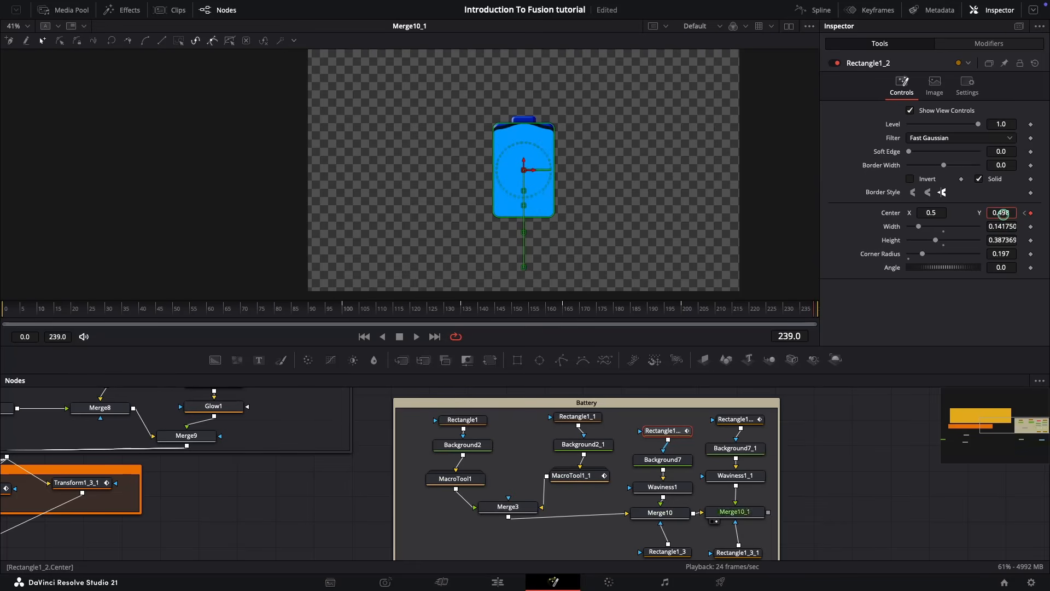
Lower Merge10's Blend to 0.37 and check the softened dark wave at an earlier frame
{"action": "left_click", "coordinate": [660, 514]}
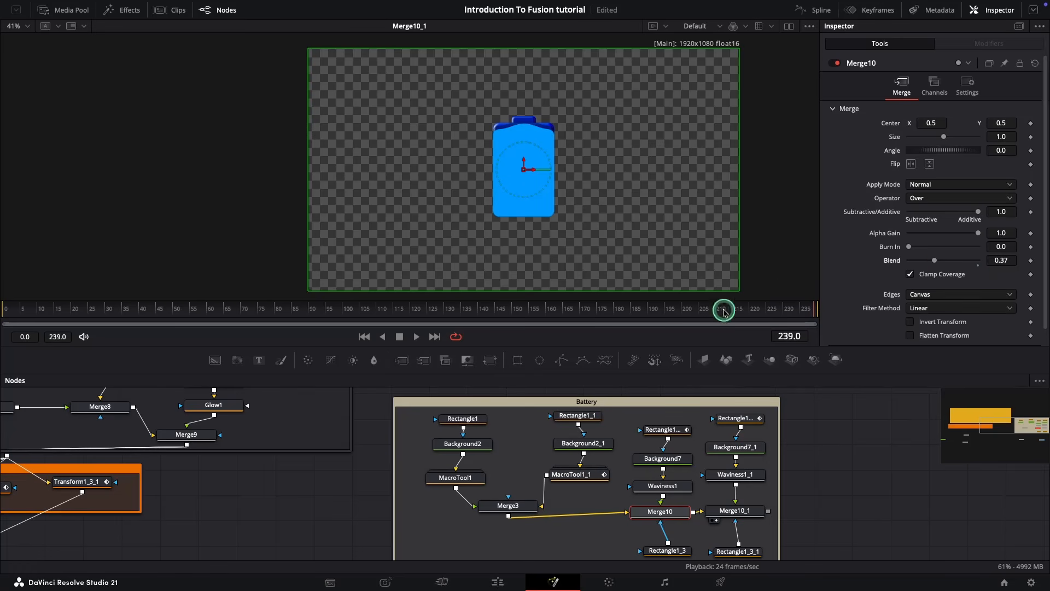
{"action": "left_click_drag", "start_coordinate": [723, 310], "coordinate": [675, 309]}
Connect the finished battery branch from Merge10_1 into the main composition and view MediaOut1
{"action": "scroll", "coordinate": [790, 498], "scroll_direction": "down", "scroll_amount": 3}
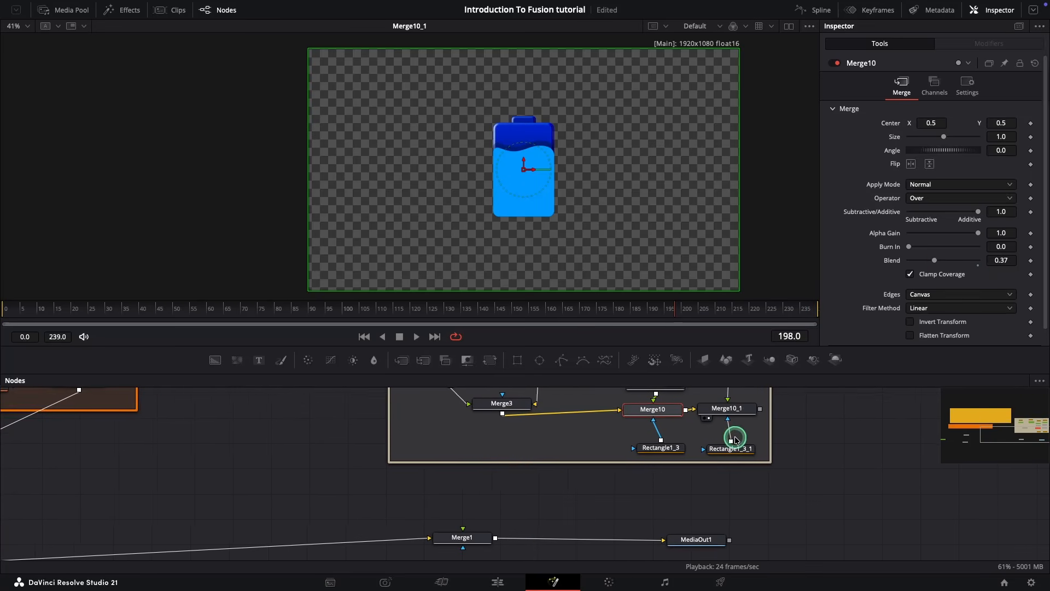
{"action": "scroll", "coordinate": [736, 439], "scroll_direction": "up", "scroll_amount": 2}
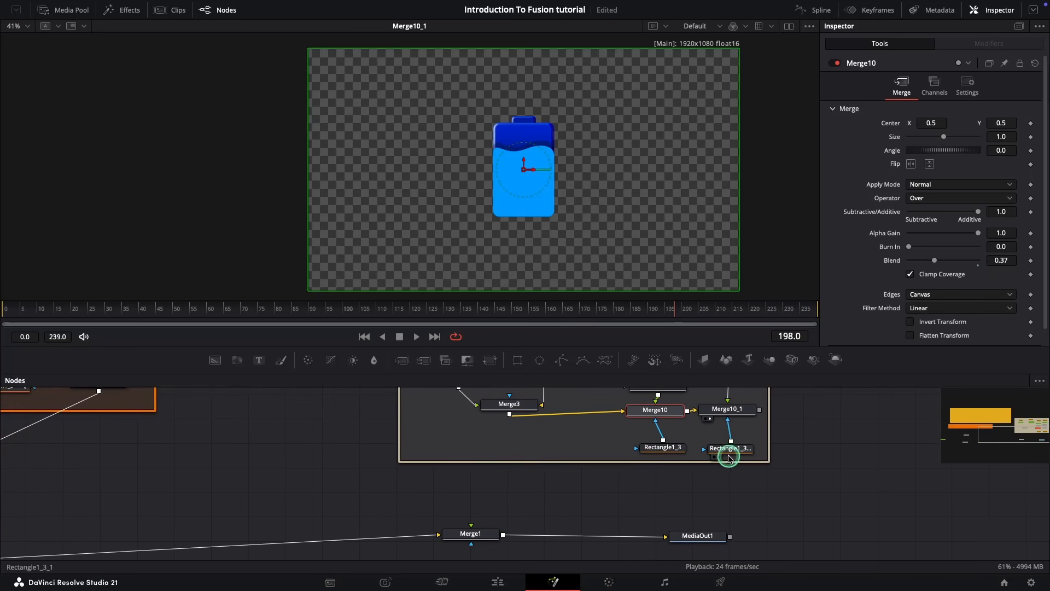
{"action": "left_click", "coordinate": [702, 532]}
{"action": "key", "text": "1"}
{"action": "left_click_drag", "start_coordinate": [710, 512], "coordinate": [813, 490]}
{"action": "left_click_drag", "start_coordinate": [862, 391], "coordinate": [586, 509]}
{"action": "left_click_drag", "start_coordinate": [403, 471], "coordinate": [795, 459]}
{"action": "left_click_drag", "start_coordinate": [567, 458], "coordinate": [734, 492]}
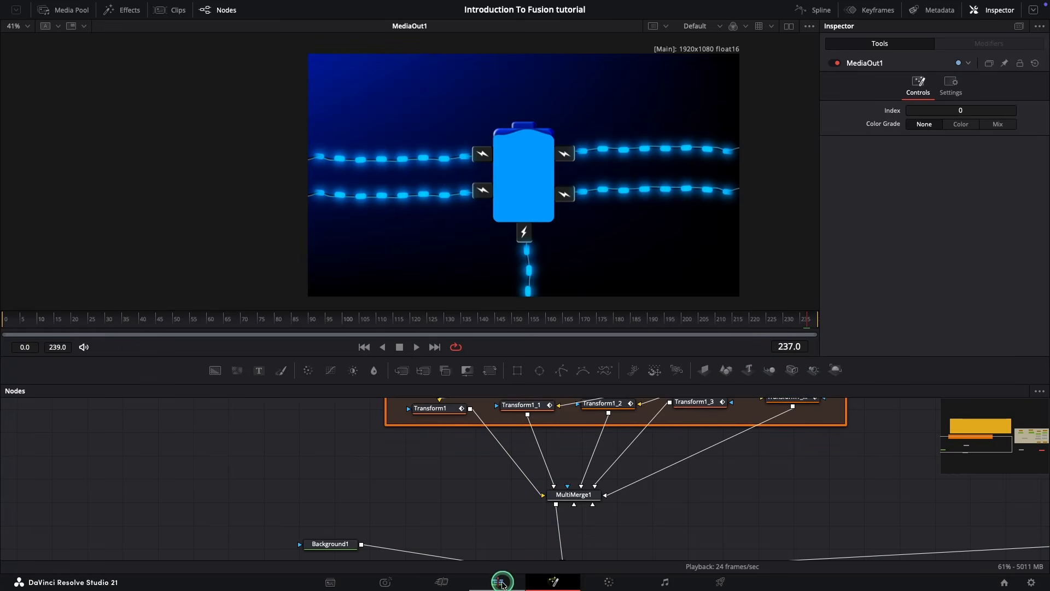
On the Edit page, add a Text+ title on Video 2 above the Fusion clip and extend it to the clip's end
{"action": "left_click", "coordinate": [500, 582]}
{"action": "left_click", "coordinate": [161, 47]}
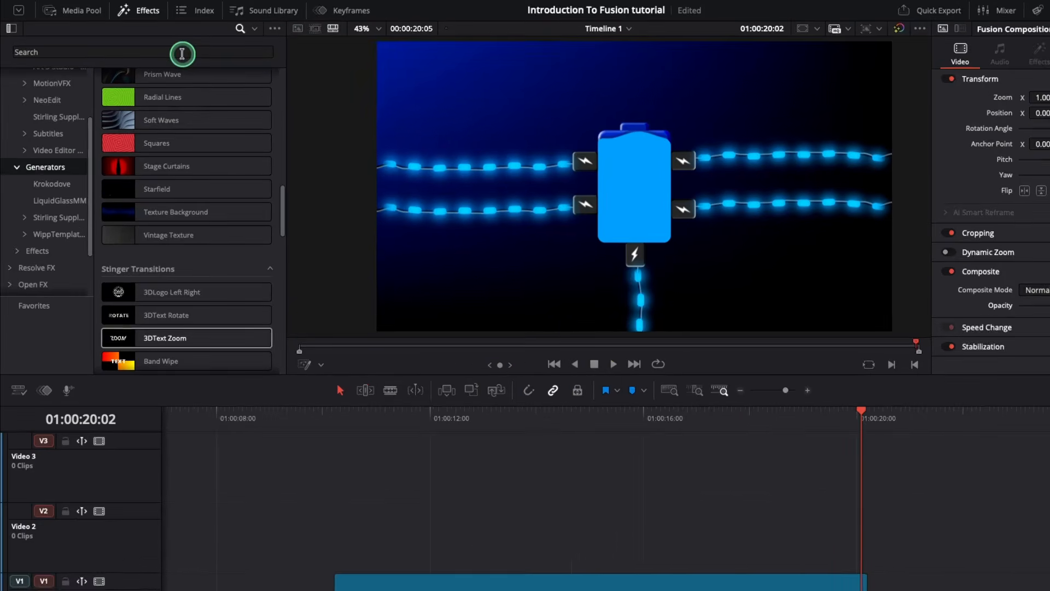
{"action": "type", "text": "text"}
{"action": "scroll", "coordinate": [298, 183], "scroll_direction": "up", "scroll_amount": 10}
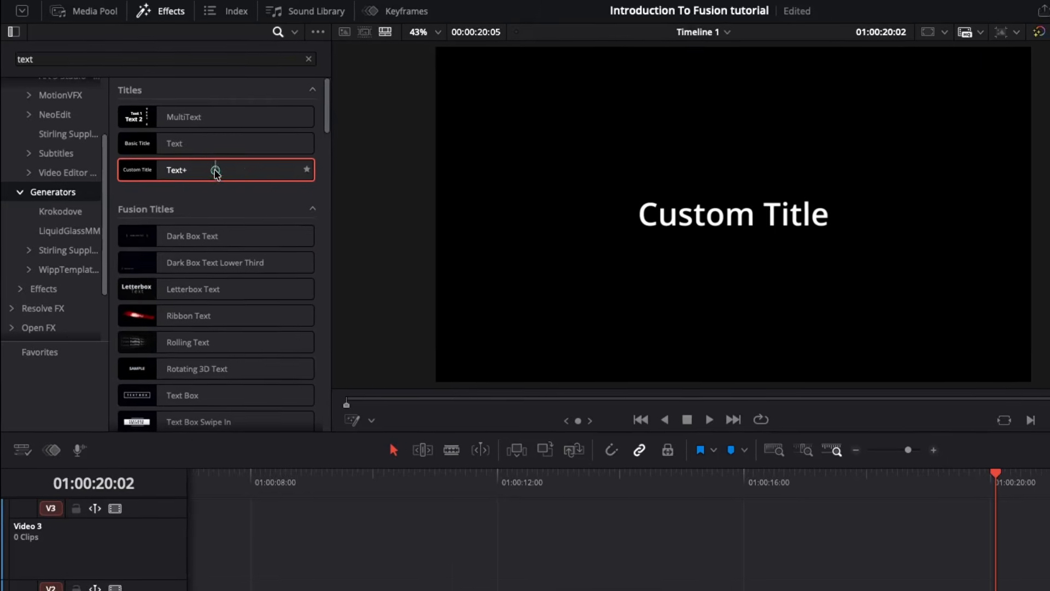
{"action": "left_click_drag", "start_coordinate": [214, 172], "coordinate": [350, 458]}
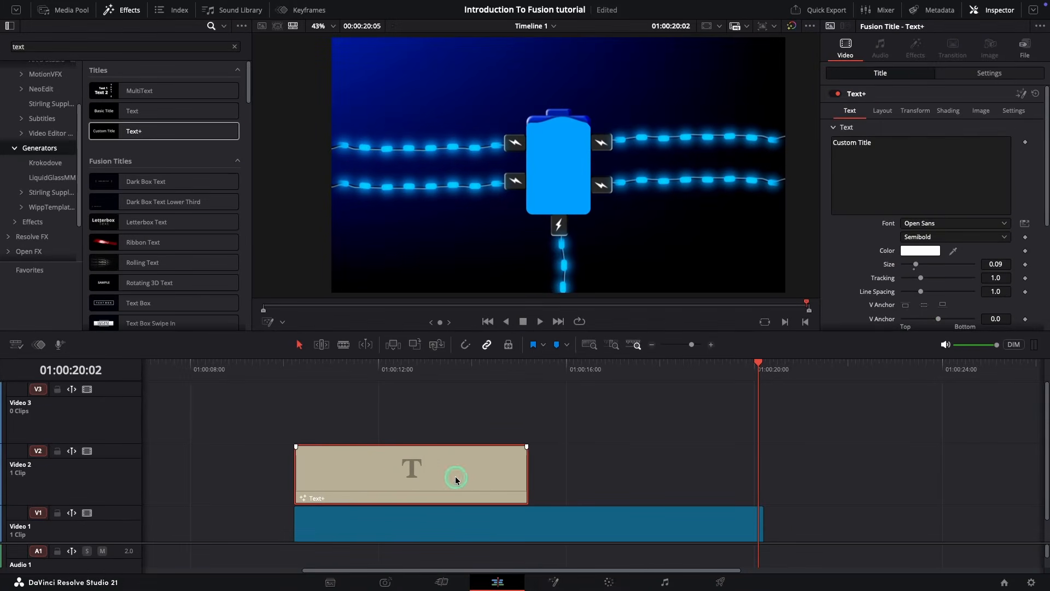
{"action": "left_click_drag", "start_coordinate": [528, 472], "coordinate": [763, 489]}
{"action": "left_click", "coordinate": [739, 362]}
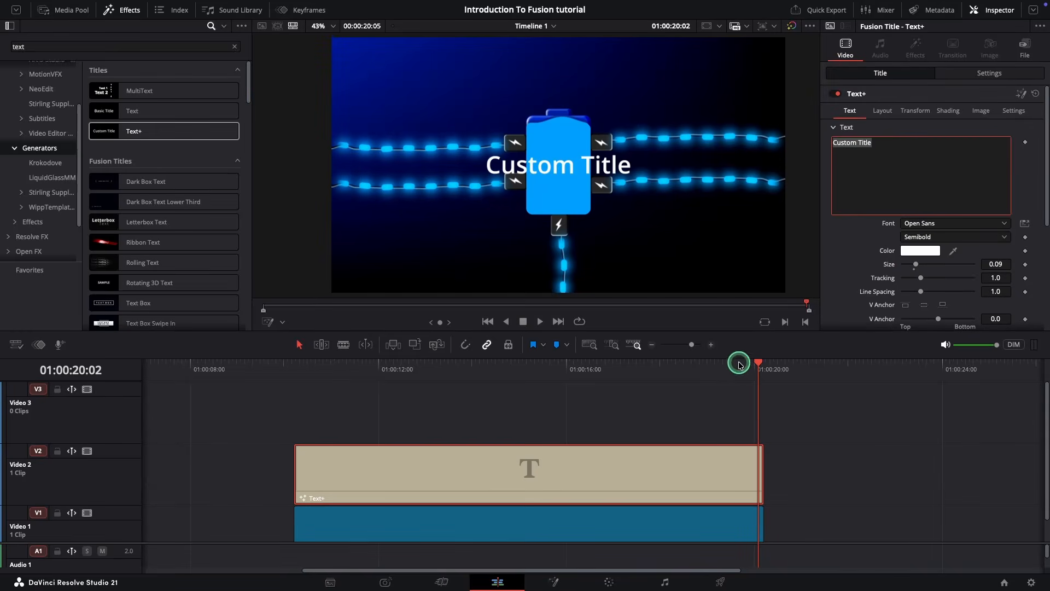
Split the Text+ title at 01:00:14:09, where the plugs are connected to the battery
{"action": "left_click_drag", "start_coordinate": [756, 366], "coordinate": [489, 422]}
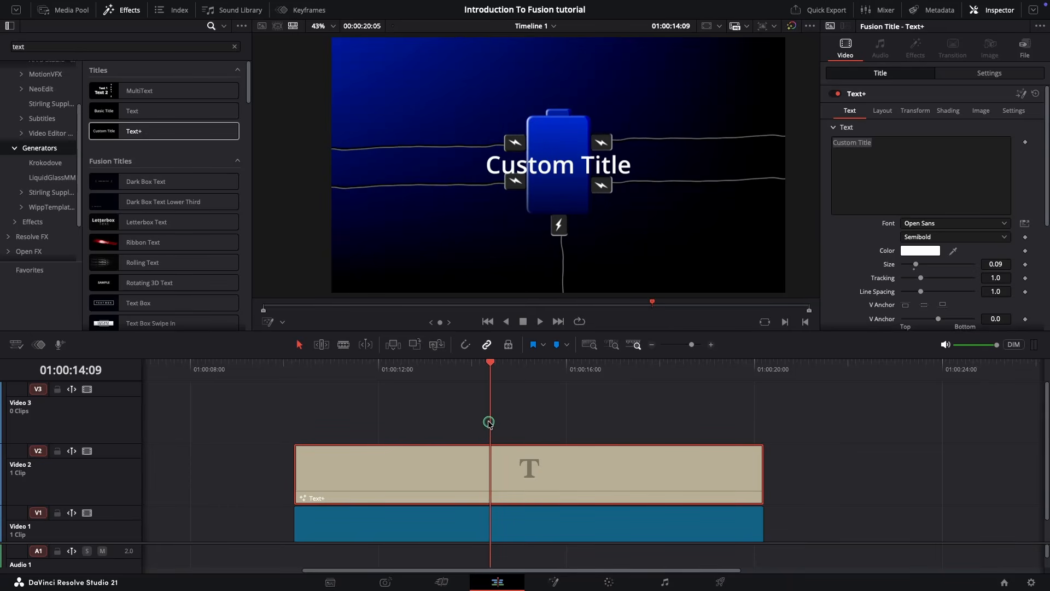
{"action": "key", "text": "super+b"}
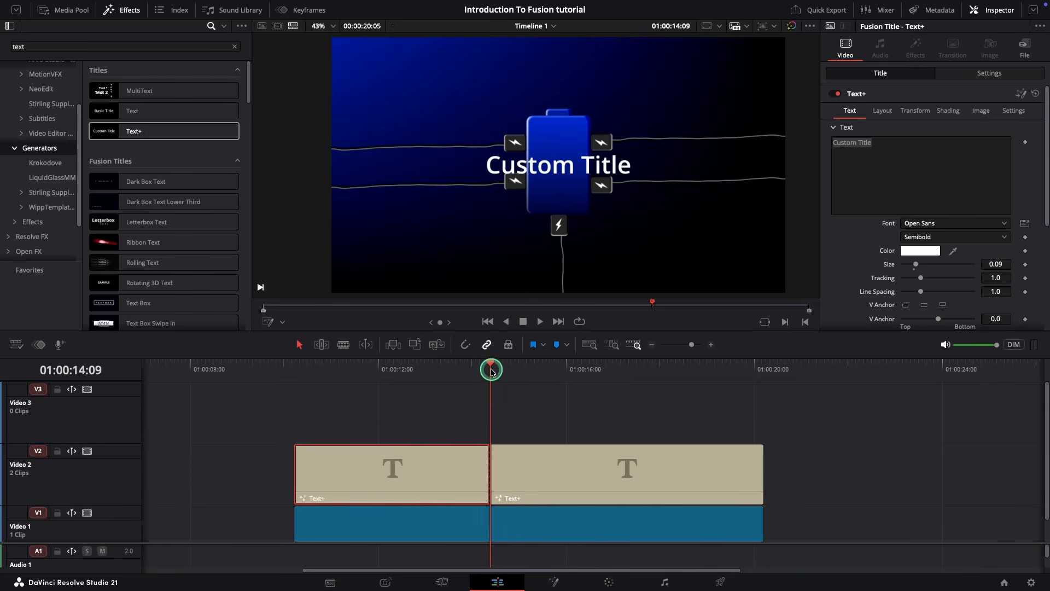
{"action": "left_click_drag", "start_coordinate": [491, 370], "coordinate": [454, 407]}
Drive the second title's text with a pasted counter expression from 0 to 100 with a % postfix, and preview the count
{"action": "left_click", "coordinate": [546, 468]}
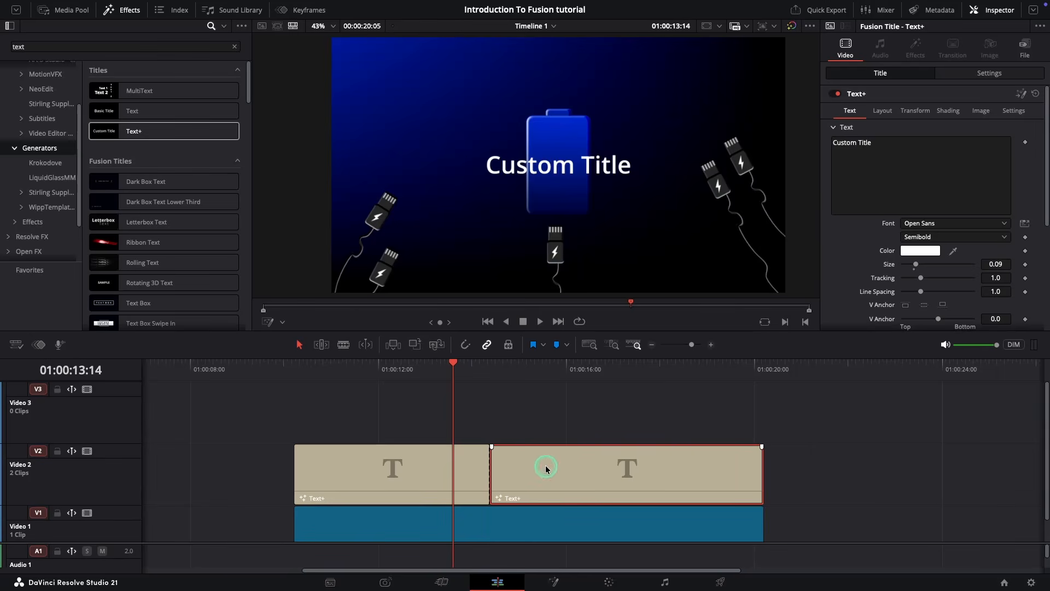
{"action": "left_click", "coordinate": [538, 381]}
{"action": "left_click", "coordinate": [627, 476]}
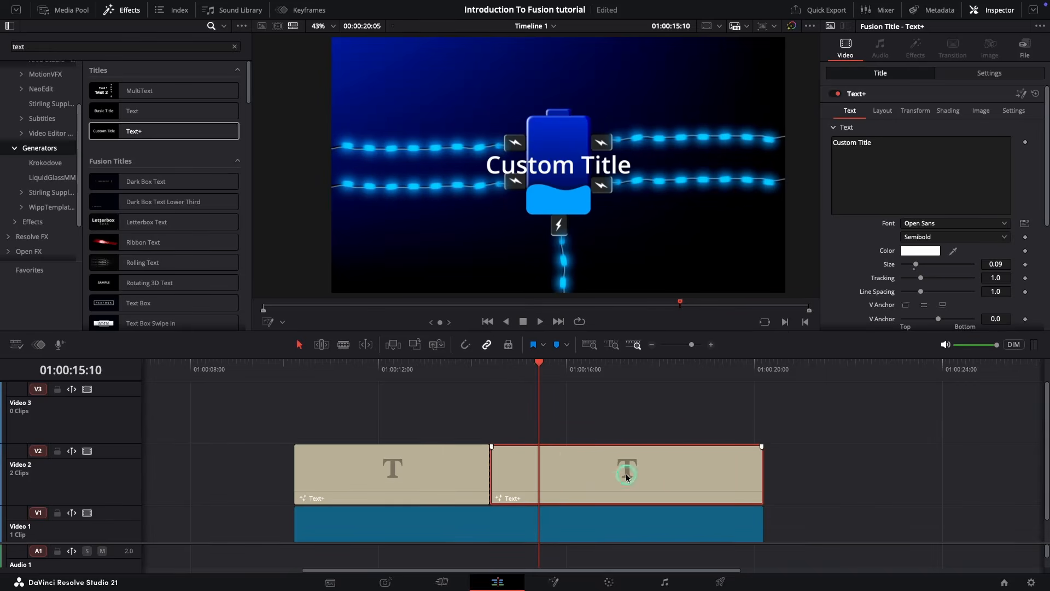
{"action": "right_click", "coordinate": [887, 181]}
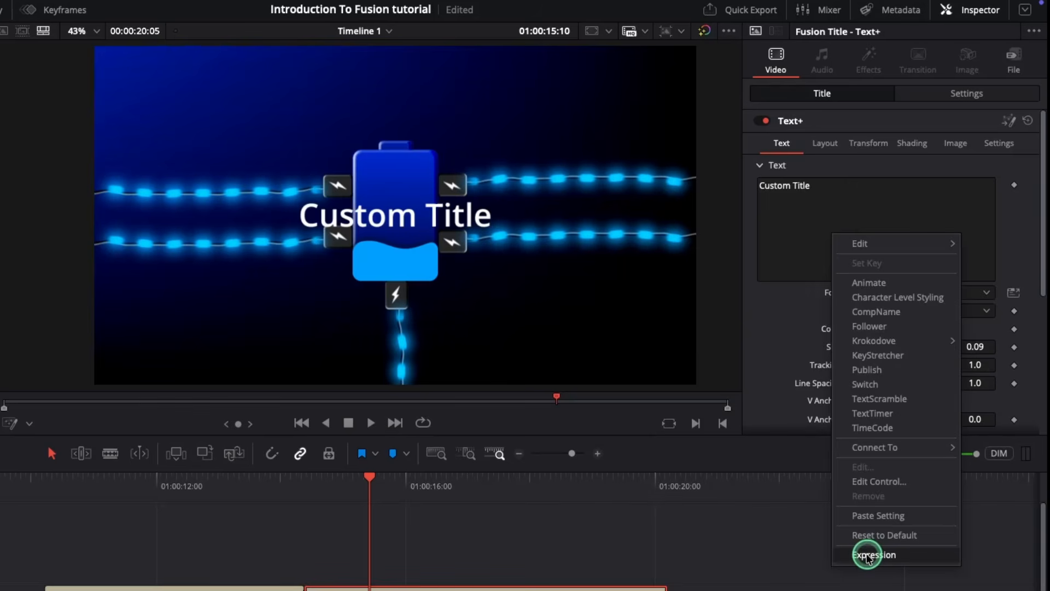
{"action": "left_click", "coordinate": [867, 555]}
{"action": "left_click", "coordinate": [826, 290]}
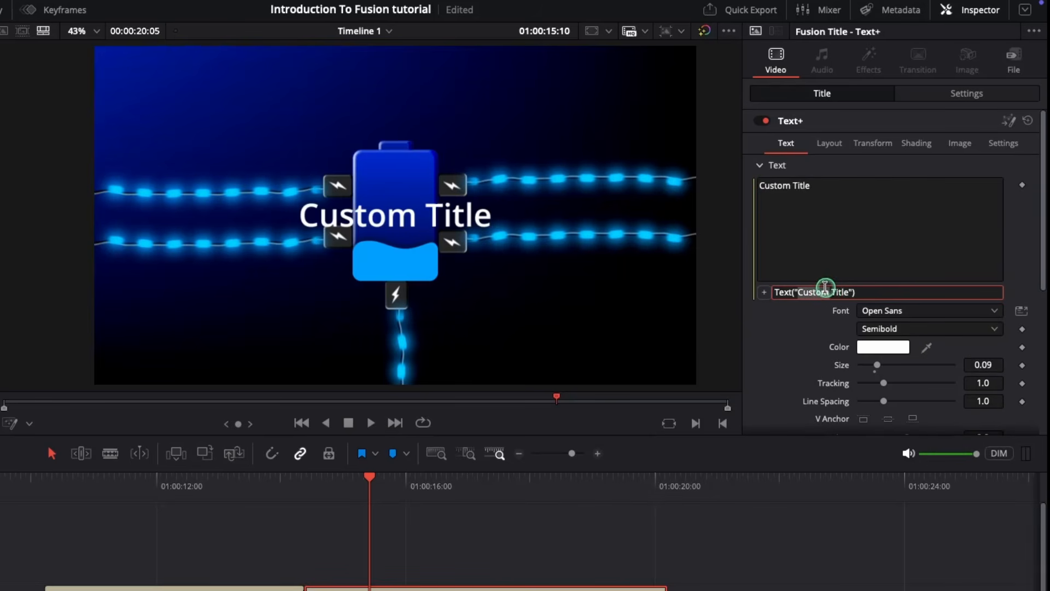
{"action": "triple_click", "coordinate": [774, 290]}
{"action": "key", "text": "ctrl+v"}
{"action": "left_click", "coordinate": [776, 316]}
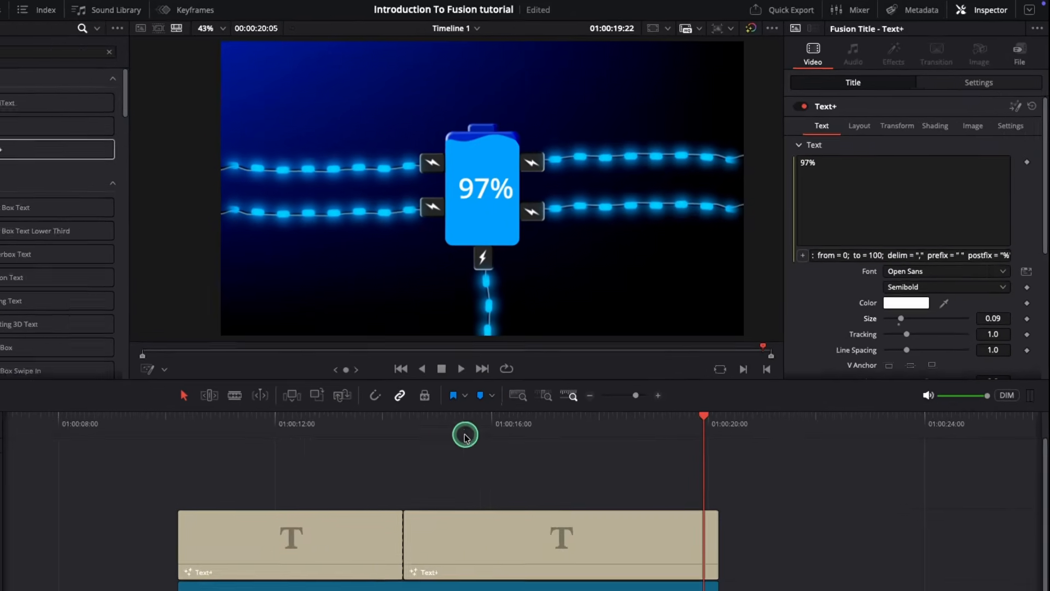
{"action": "left_click_drag", "start_coordinate": [465, 436], "coordinate": [613, 433]}
{"action": "mouse_move", "coordinate": [670, 378]}
{"action": "left_mouse_down"}
{"action": "mouse_move", "coordinate": [708, 377]}
{"action": "mouse_move", "coordinate": [688, 377]}
{"action": "left_mouse_up"}
Set the percentage counter title's font to Impact
{"action": "left_click", "coordinate": [927, 236]}
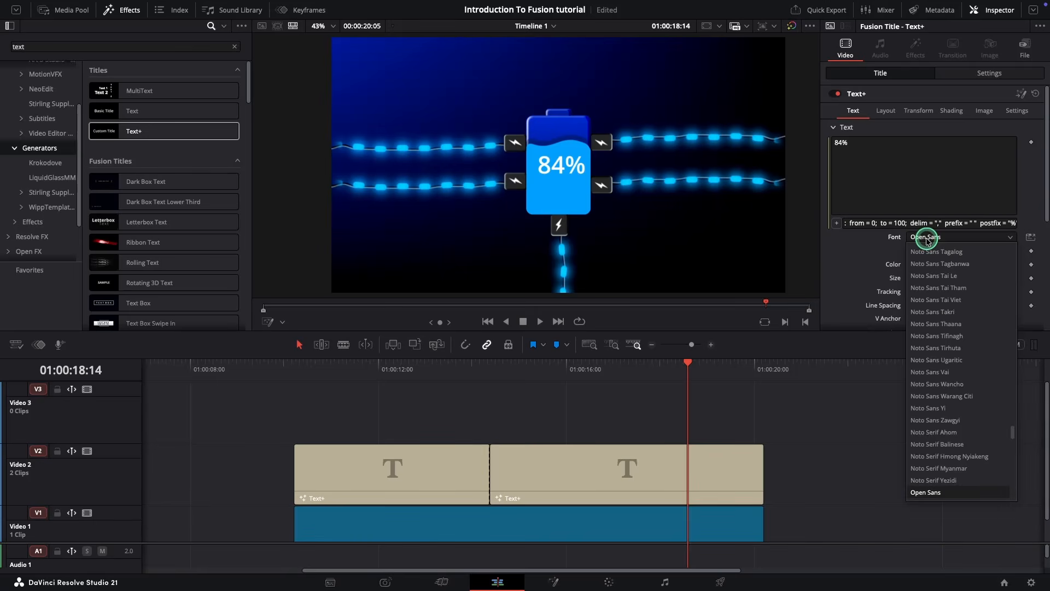
{"action": "key", "text": "i"}
{"action": "key", "text": "Return"}
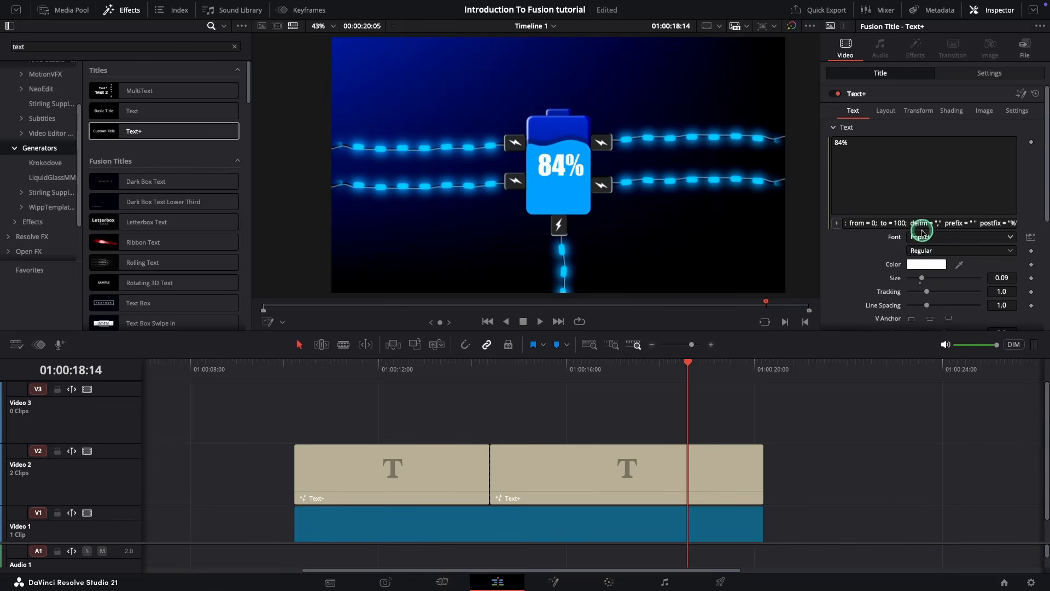
Change the first title's text to 0% in the Impact font, and scrub across the cut to check it
{"action": "left_click", "coordinate": [430, 369]}
{"action": "left_click", "coordinate": [442, 451]}
{"action": "left_click", "coordinate": [830, 154]}
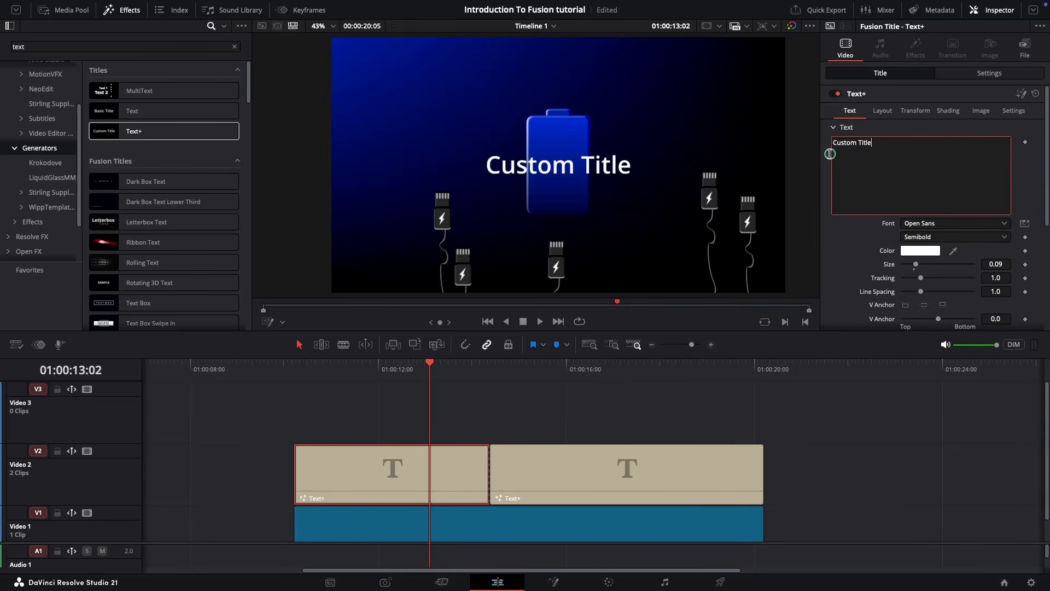
{"action": "type", "text": "0"}
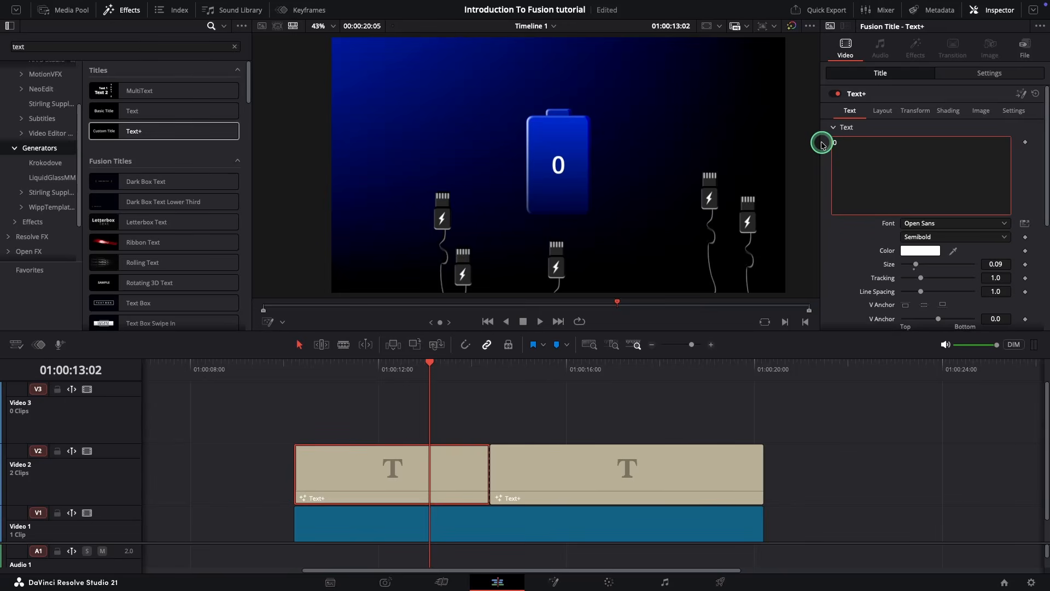
{"action": "left_click", "coordinate": [923, 224]}
{"action": "key", "text": "i"}
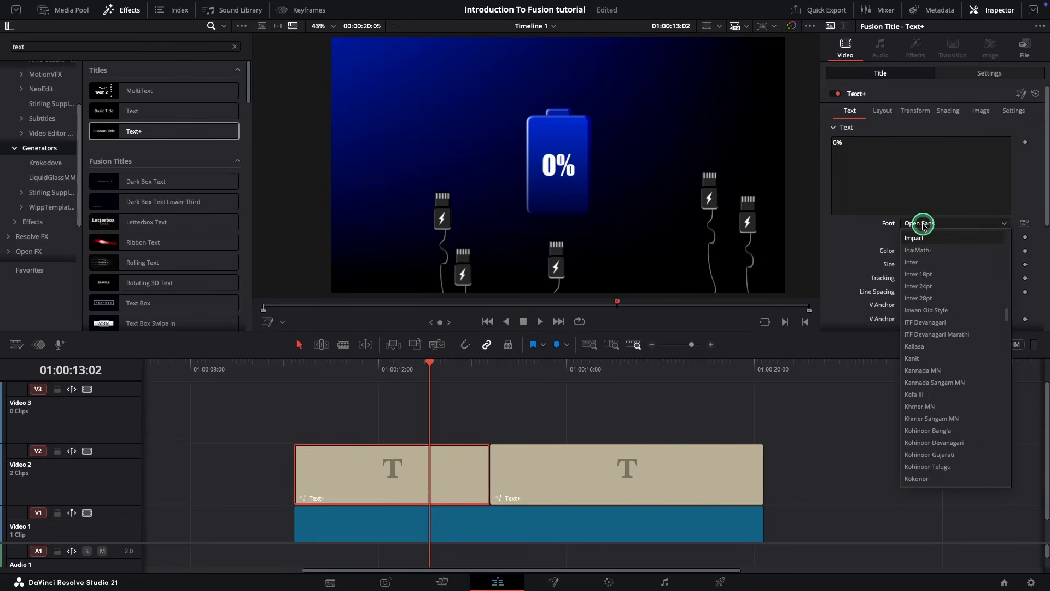
{"action": "key", "text": "Return"}
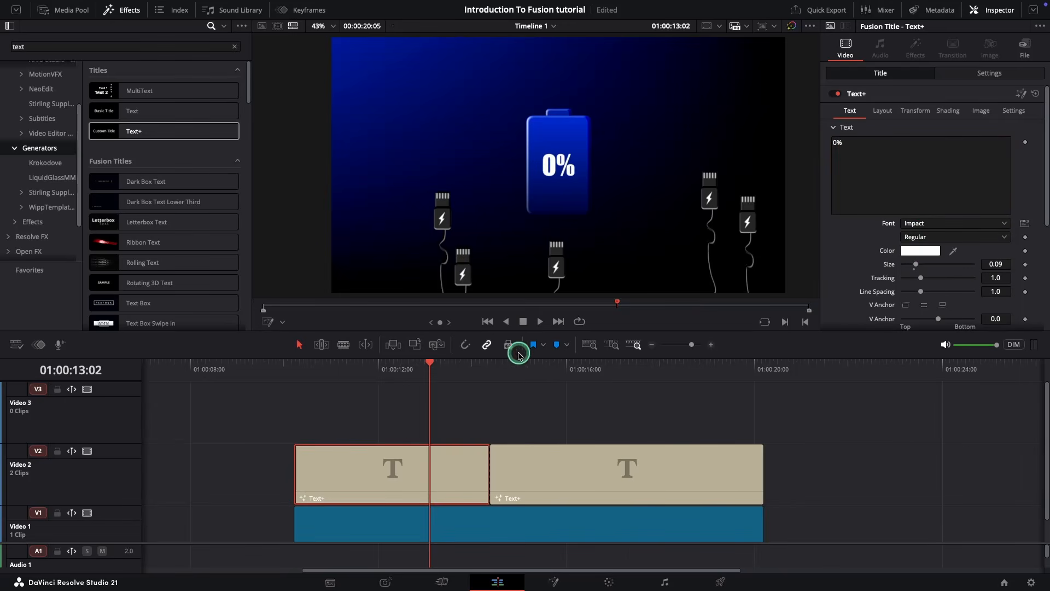
{"action": "left_click_drag", "start_coordinate": [425, 362], "coordinate": [546, 376]}
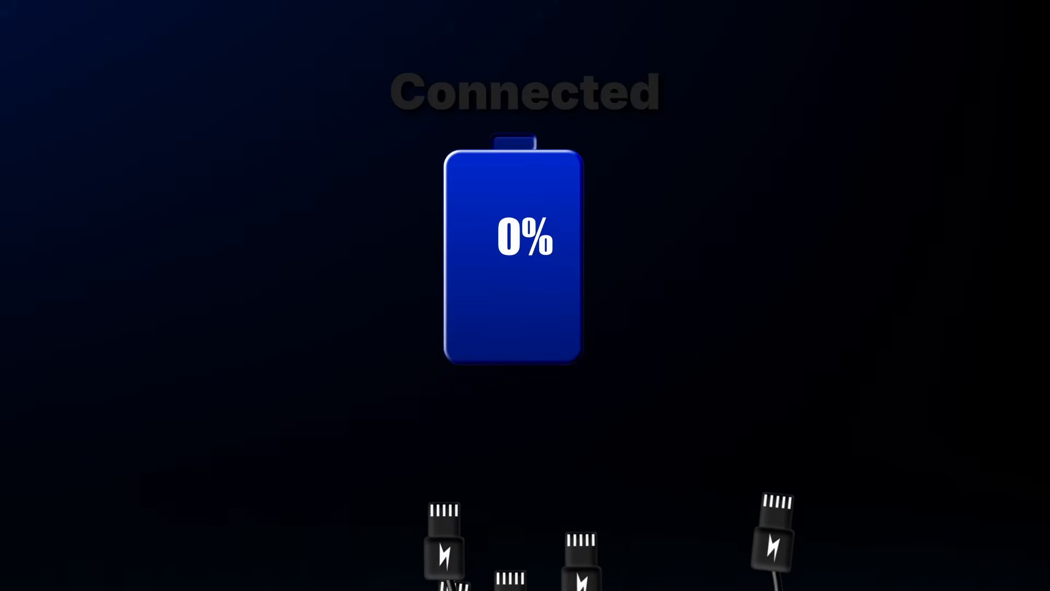